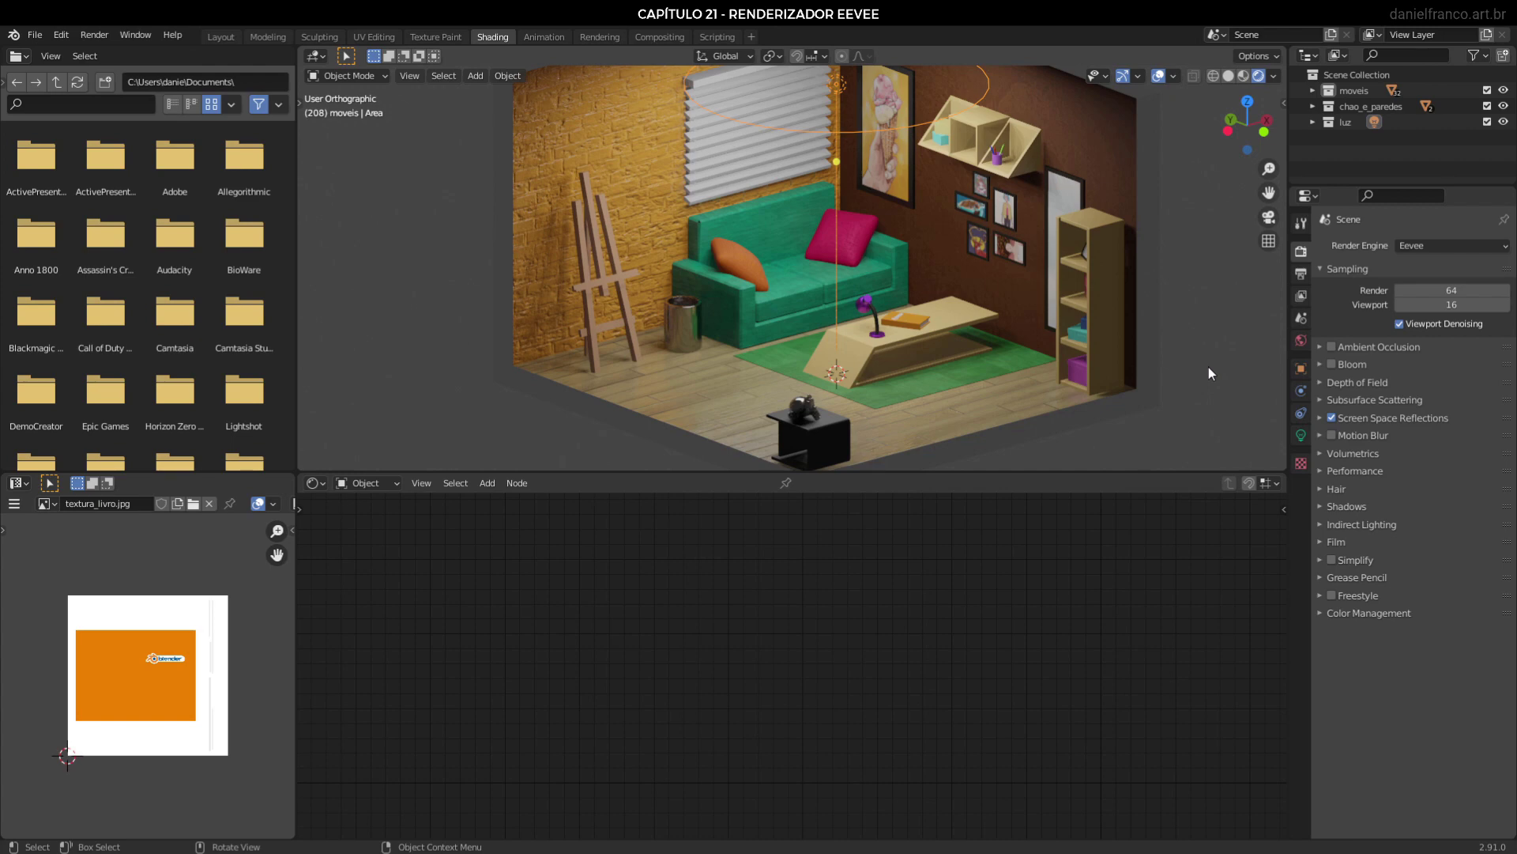
Switch the render engine to Cycles and inspect the coffee table and wood floor in the rendered view.
{"action": "middle_click_drag", "start_coordinate": [1017, 340], "coordinate": [975, 296]}
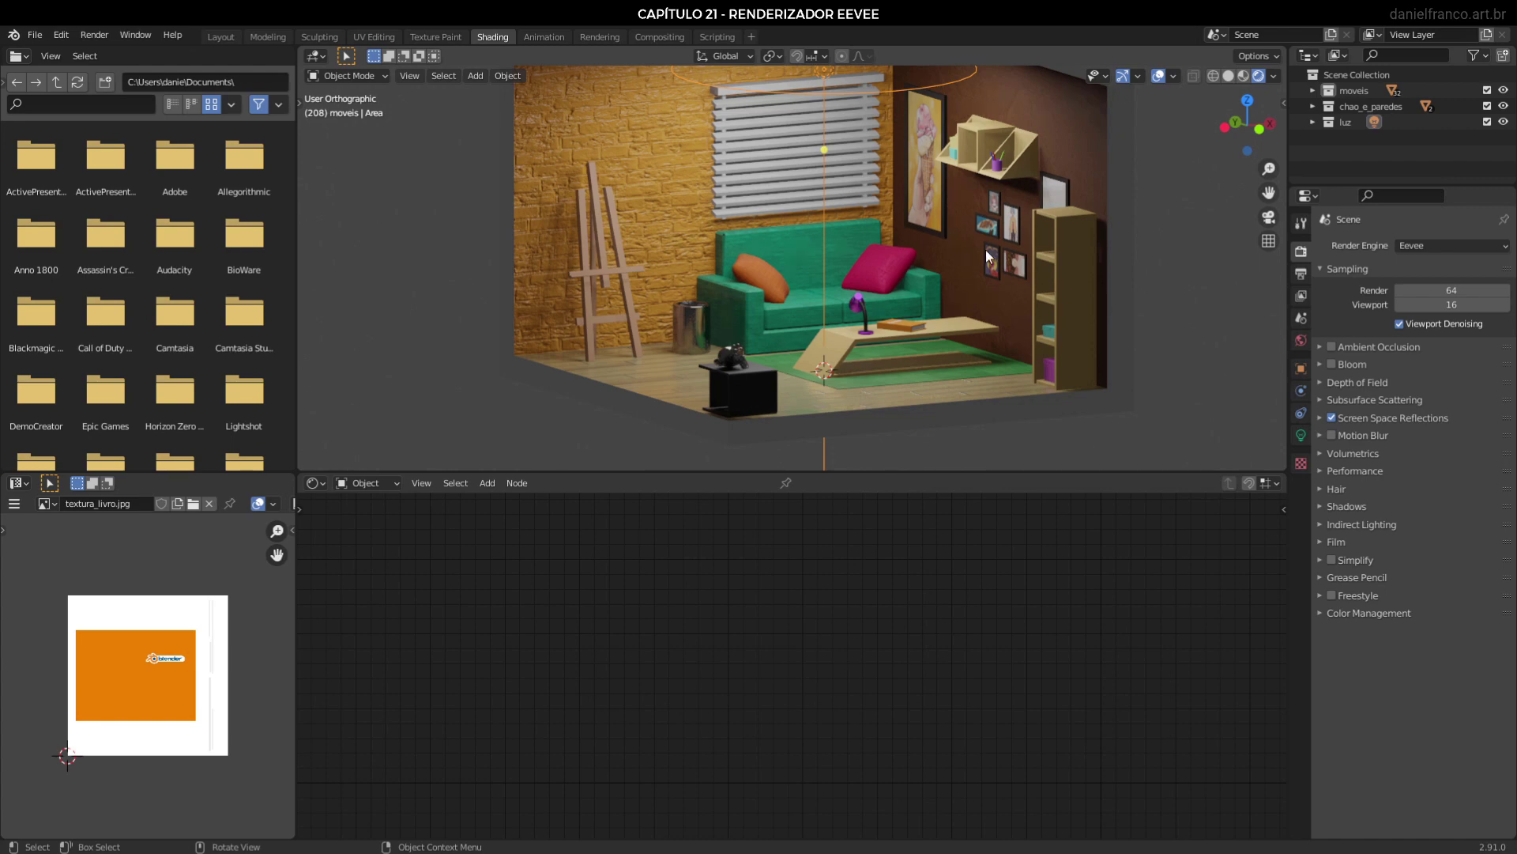
{"action": "middle_click_drag", "start_coordinate": [1094, 364], "coordinate": [1103, 335]}
{"action": "scroll", "coordinate": [1103, 335], "scroll_direction": "up", "scroll_amount": 2}
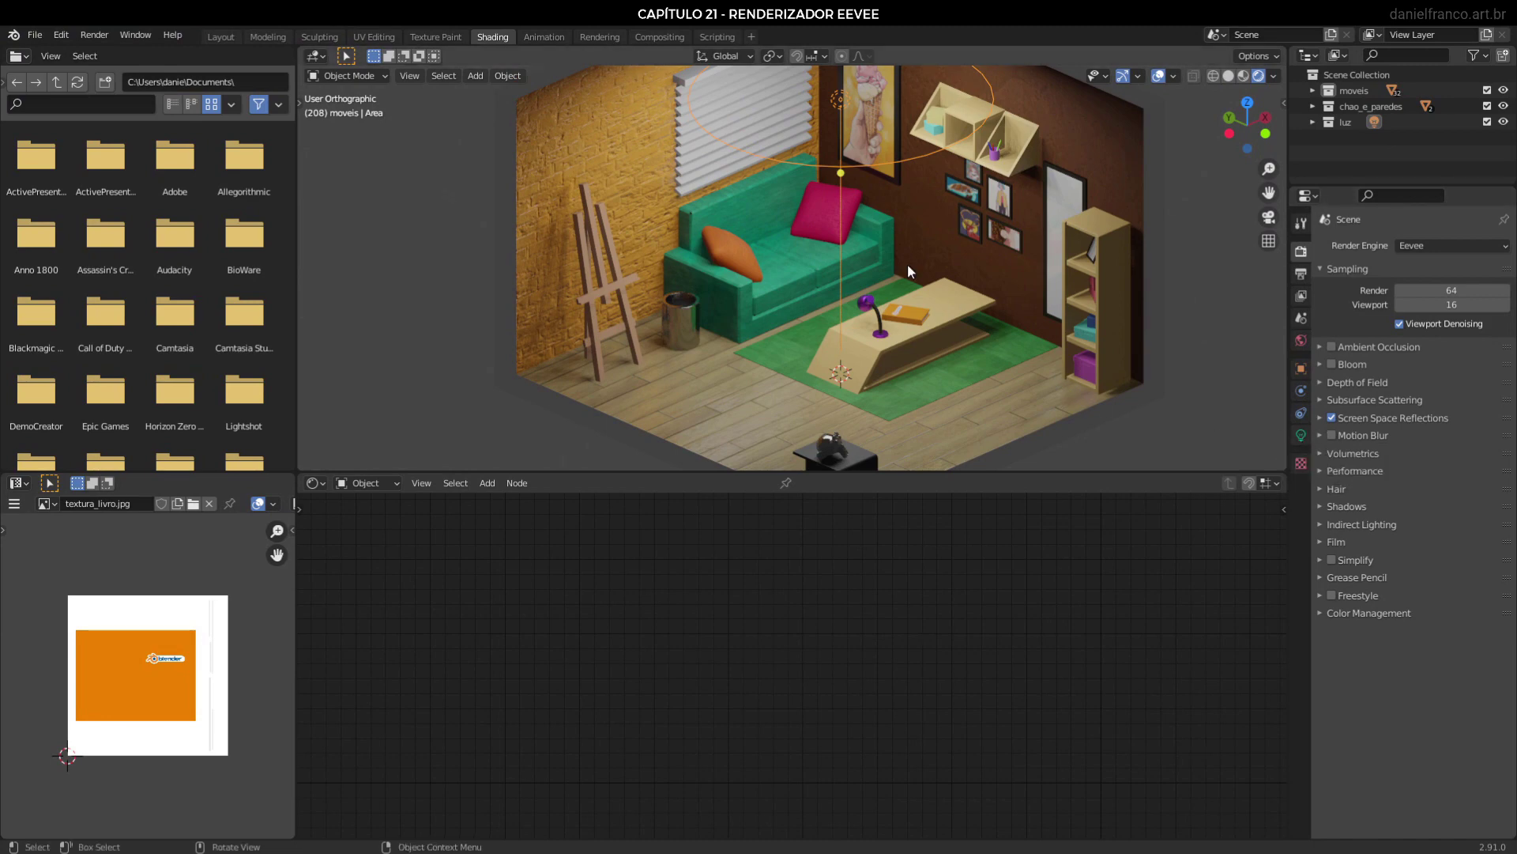
{"action": "middle_click_drag", "start_coordinate": [928, 347], "coordinate": [1033, 365]}
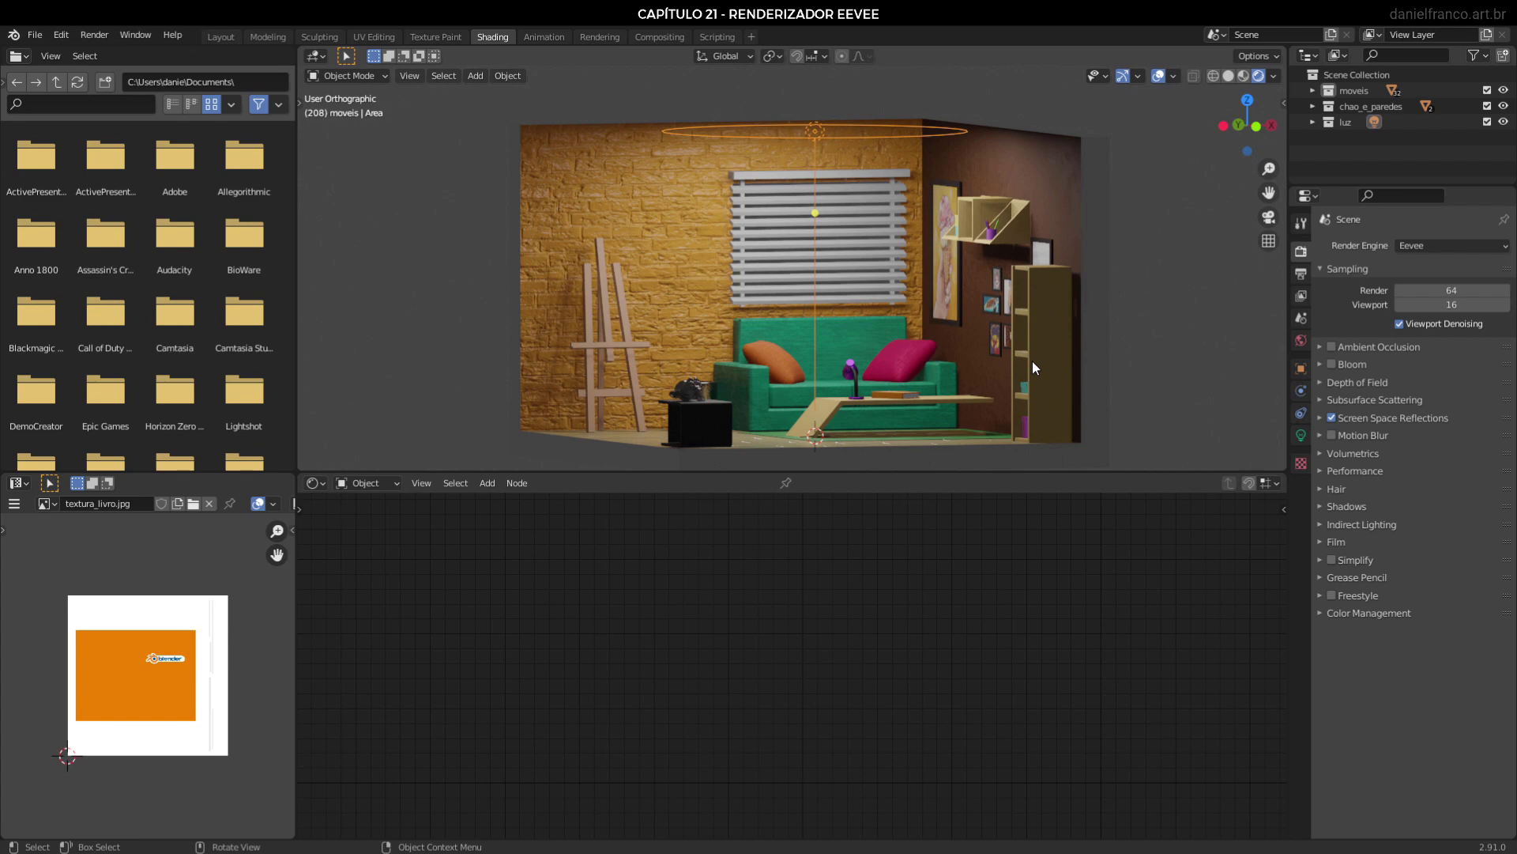
{"action": "left_click", "coordinate": [1446, 245]}
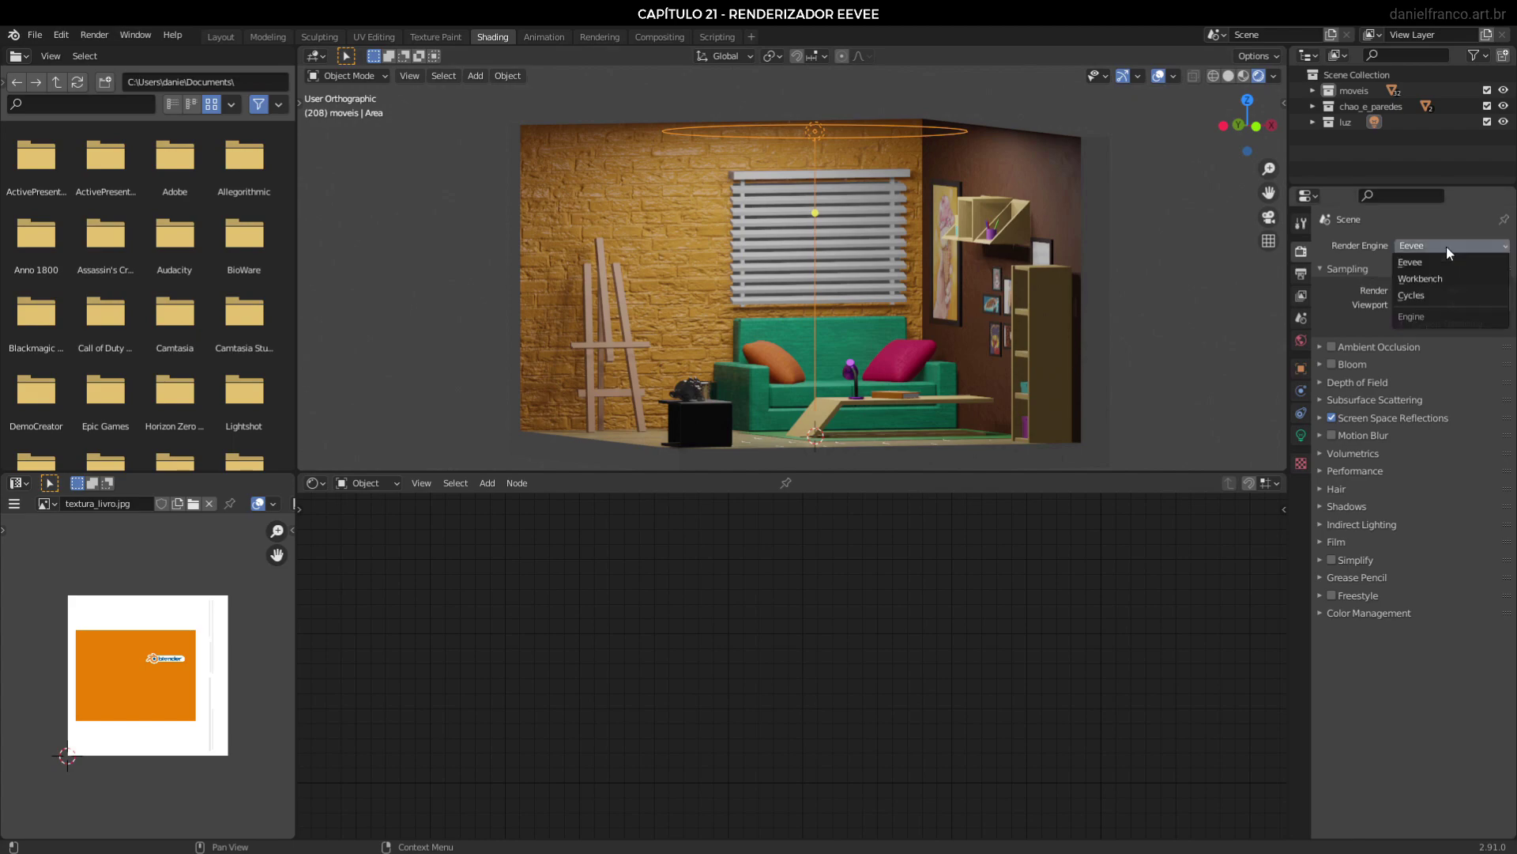
{"action": "left_click", "coordinate": [1420, 294]}
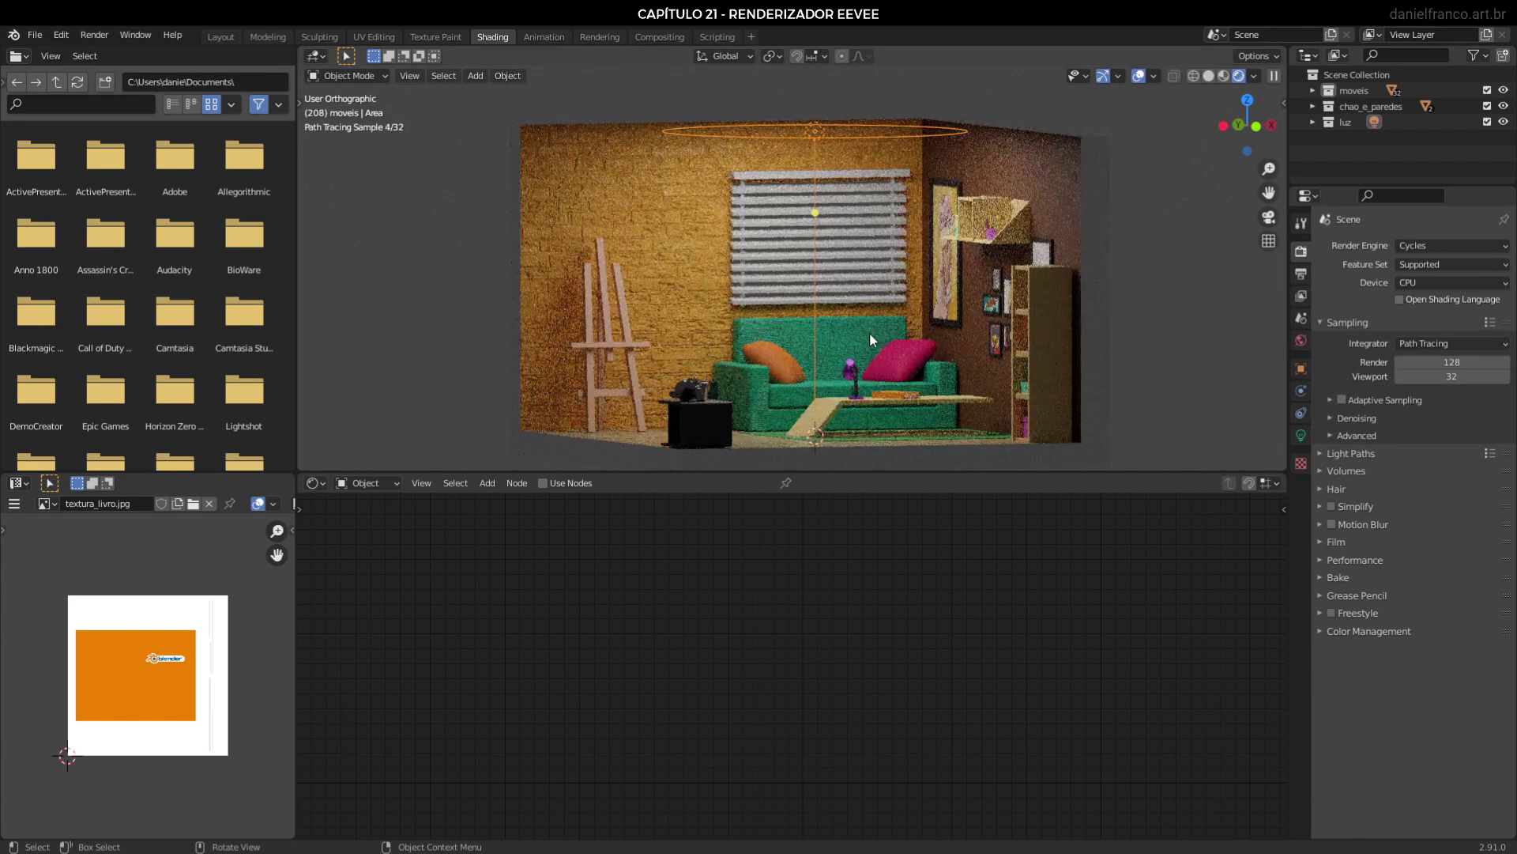
{"action": "middle_click_drag", "start_coordinate": [870, 332], "coordinate": [950, 386]}
{"action": "scroll", "coordinate": [950, 387], "scroll_direction": "up", "scroll_amount": 8}
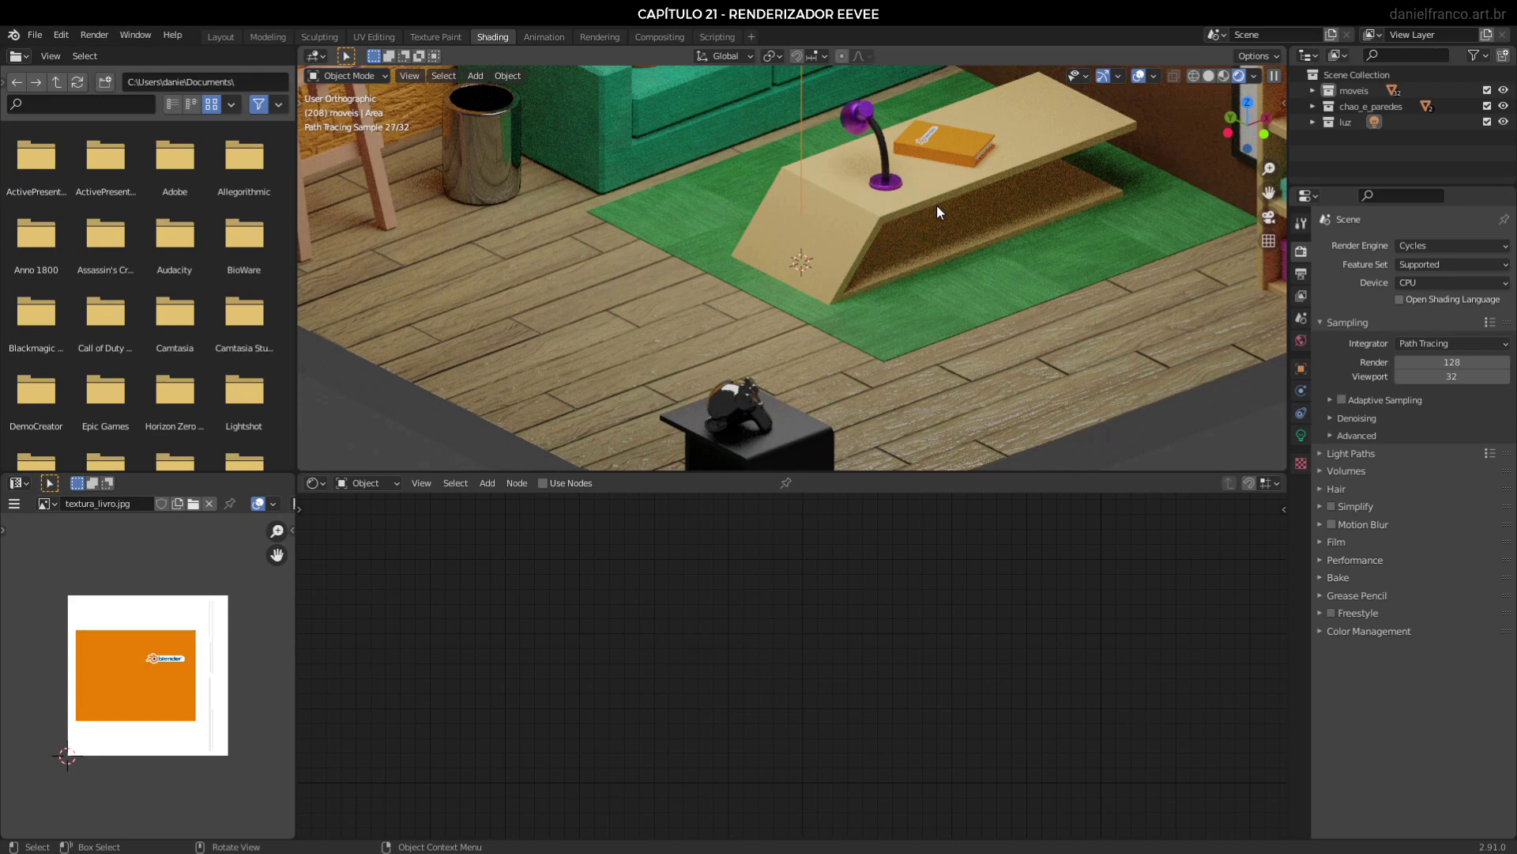
Set the render engine back to Eevee and save the file.
{"action": "left_click", "coordinate": [1423, 246]}
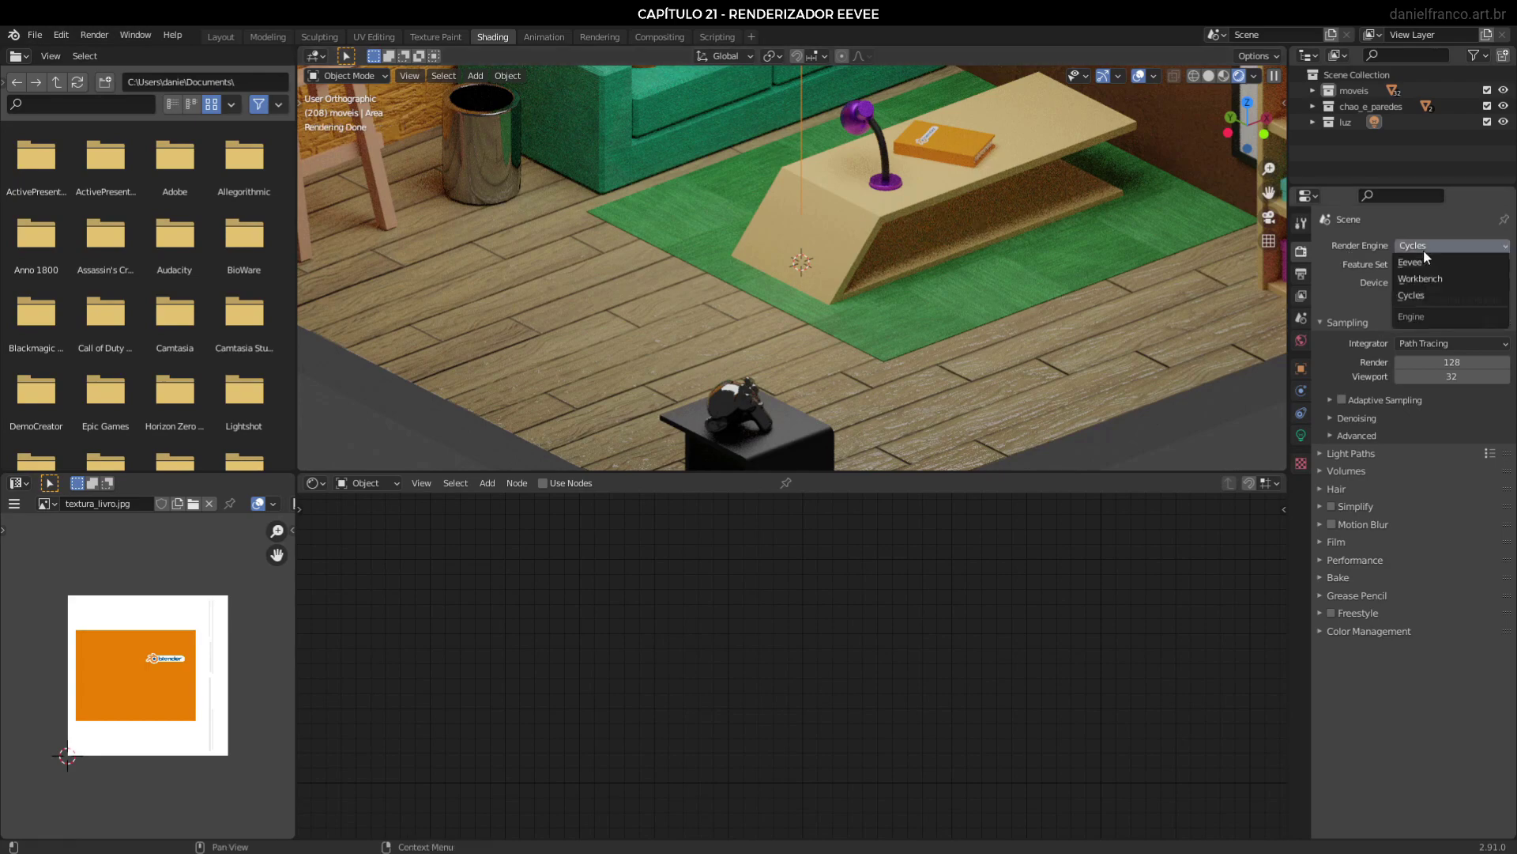
{"action": "left_click", "coordinate": [1418, 263]}
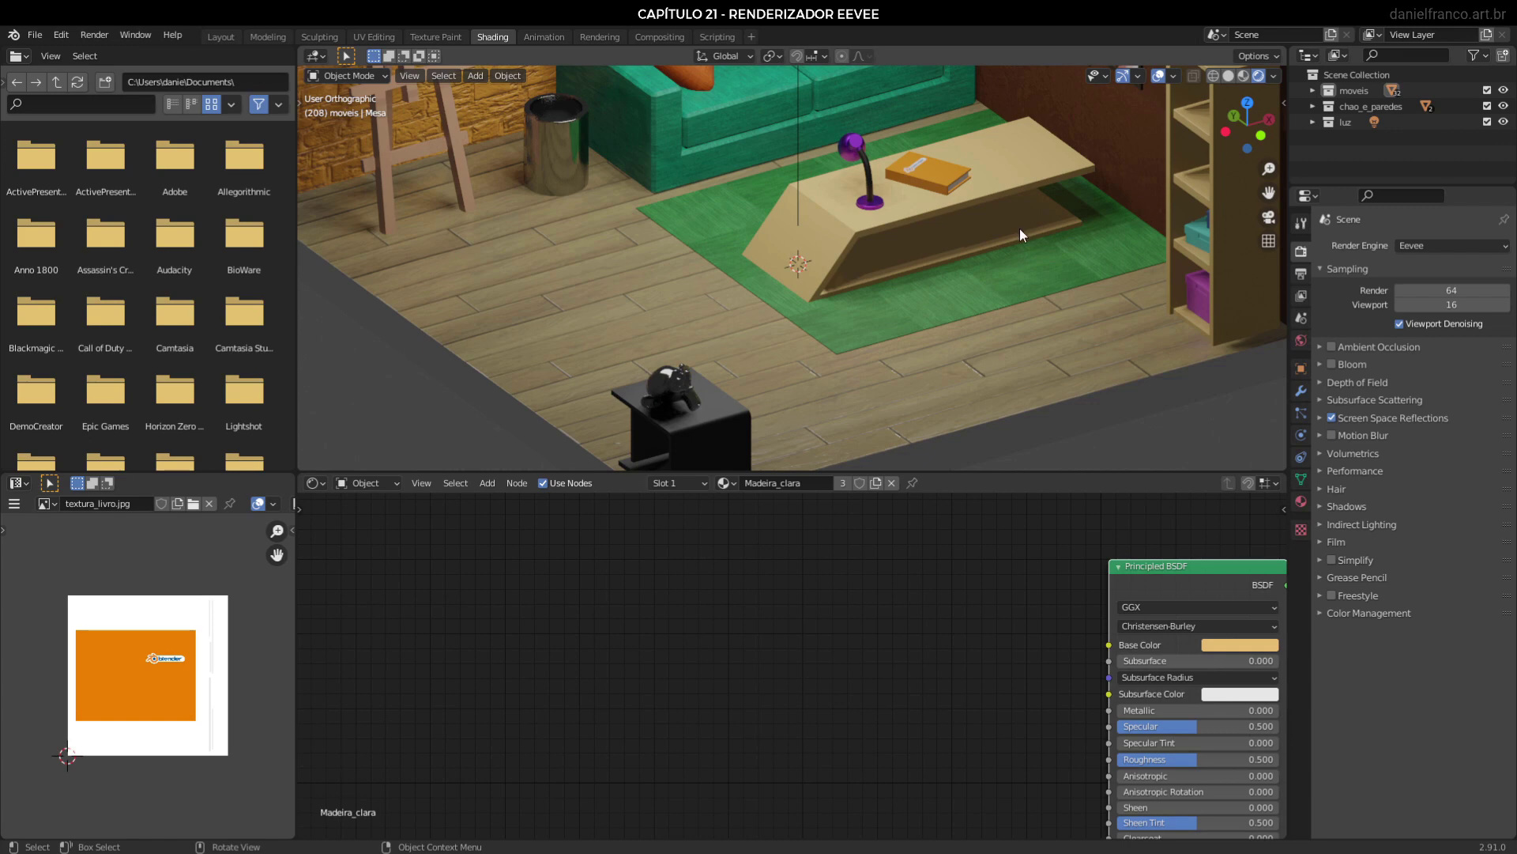
{"action": "middle_click_drag", "start_coordinate": [1020, 229], "coordinate": [949, 235]}
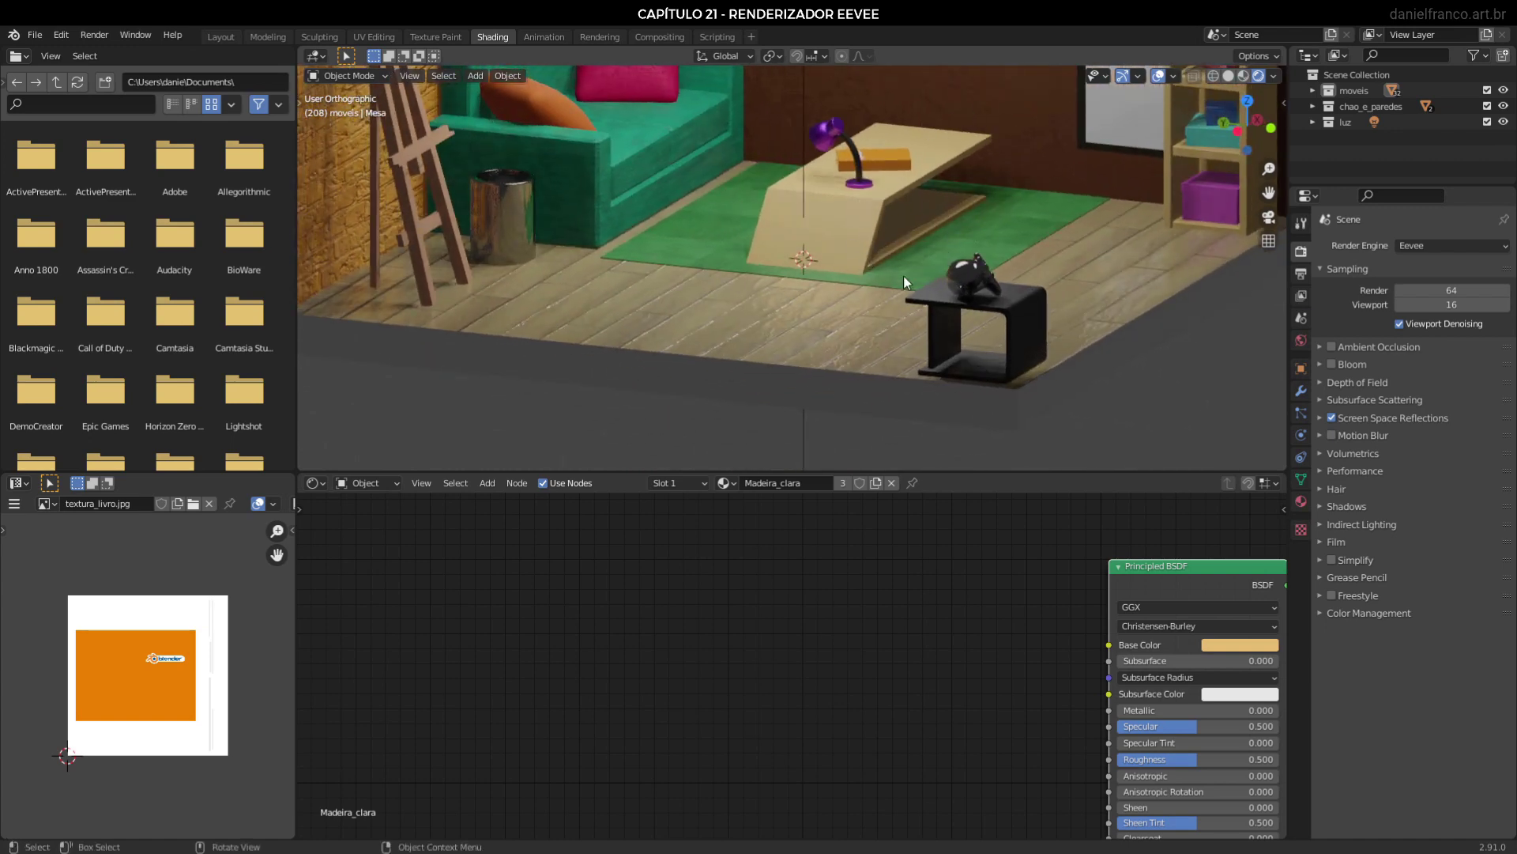
{"action": "middle_click_drag", "start_coordinate": [941, 204], "coordinate": [988, 323], "text": "shift"}
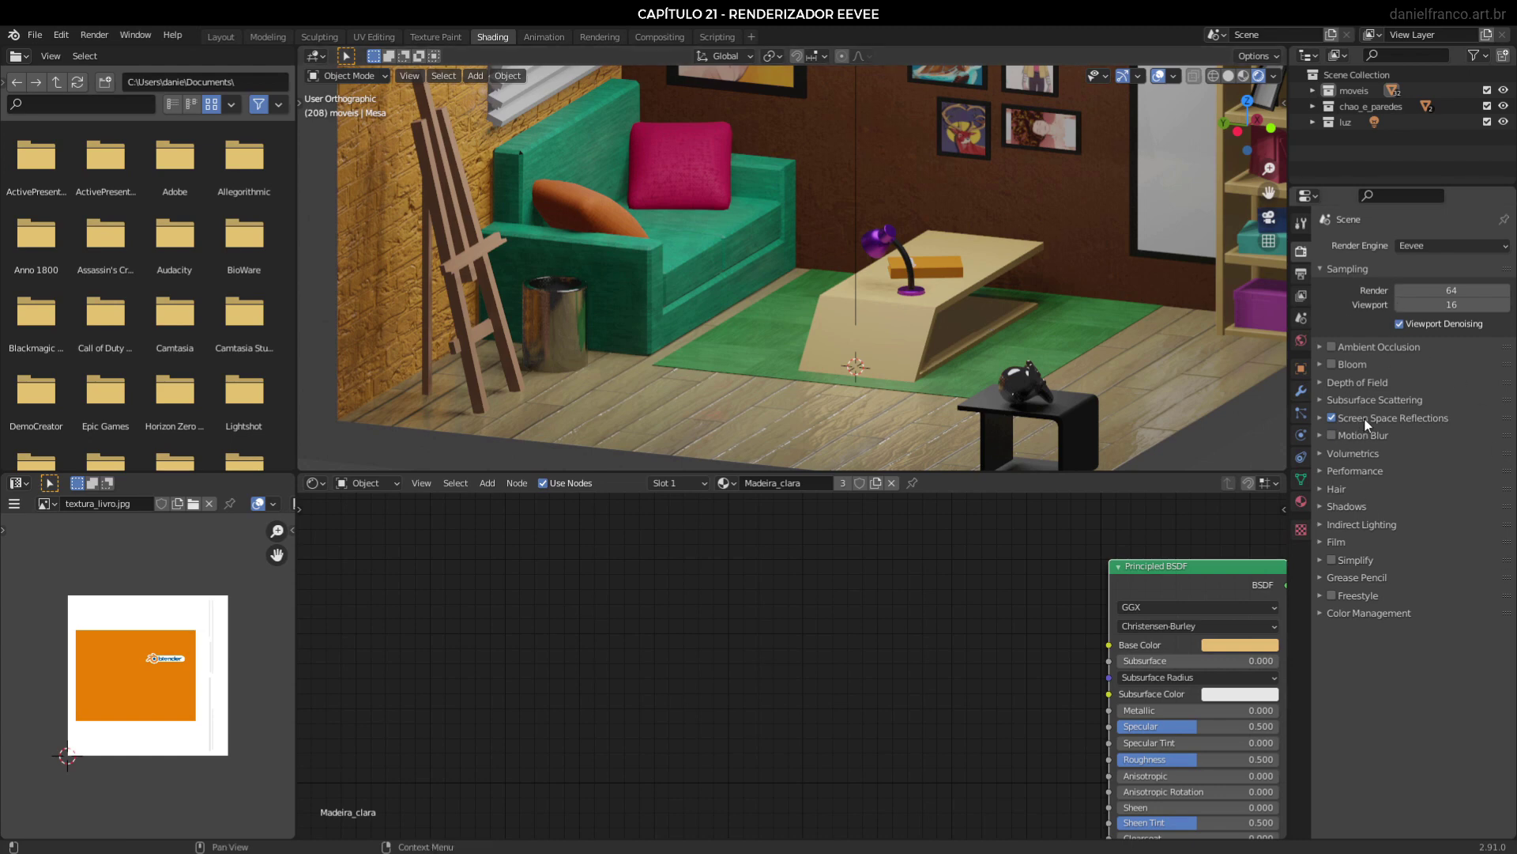
{"action": "key", "text": "ctrl+s"}
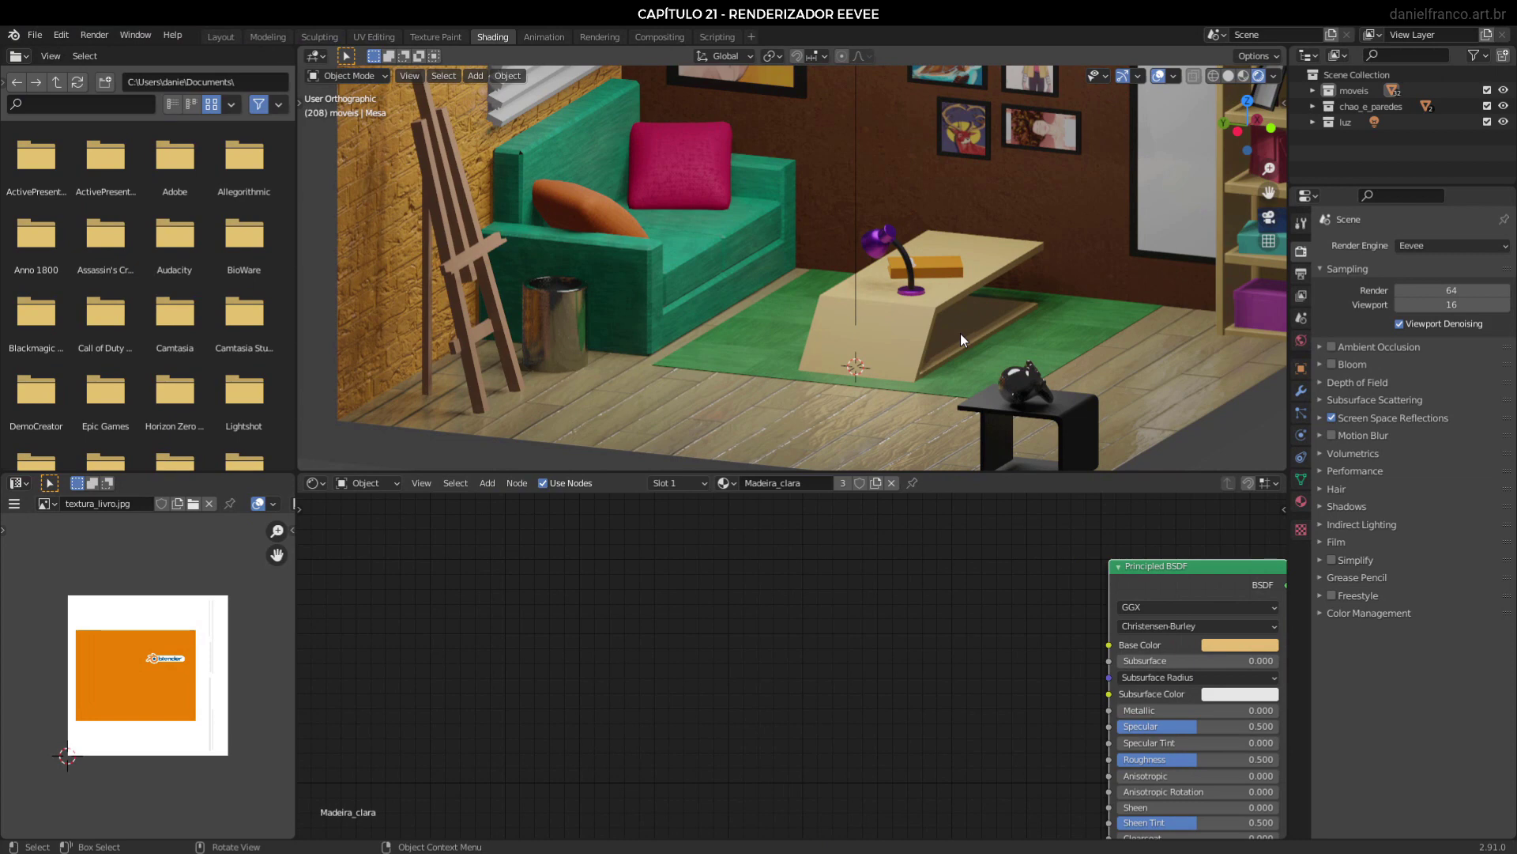
{"action": "middle_click_drag", "start_coordinate": [1102, 426], "coordinate": [1050, 316]}
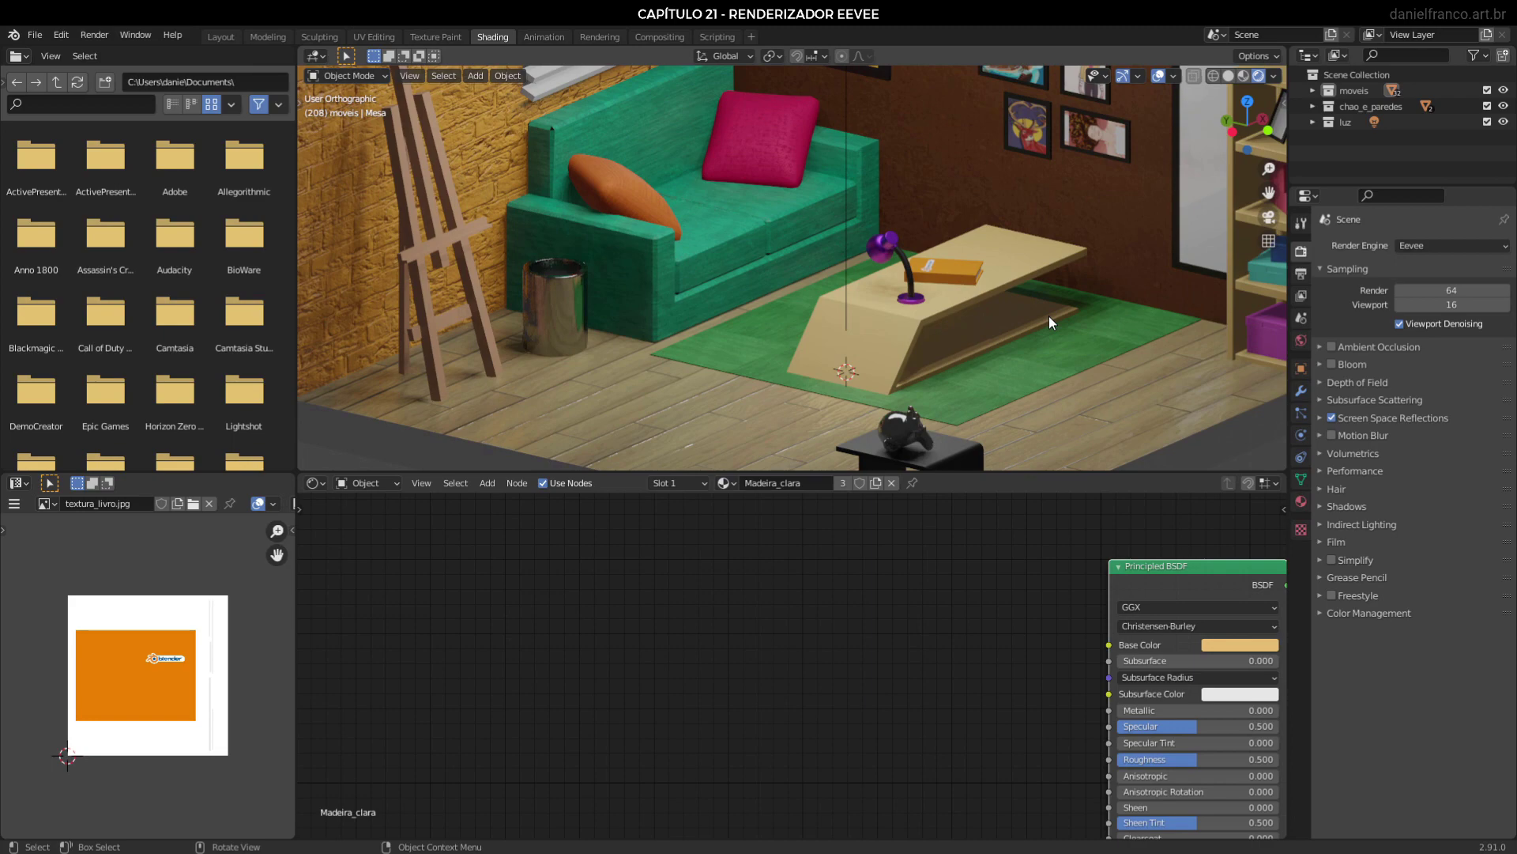
{"action": "key", "text": "ctrl+s"}
Change the render engine to Cycles and check the sofa, wall pictures and shelves in the rendered view.
{"action": "left_click", "coordinate": [1452, 245]}
{"action": "left_click", "coordinate": [1429, 291]}
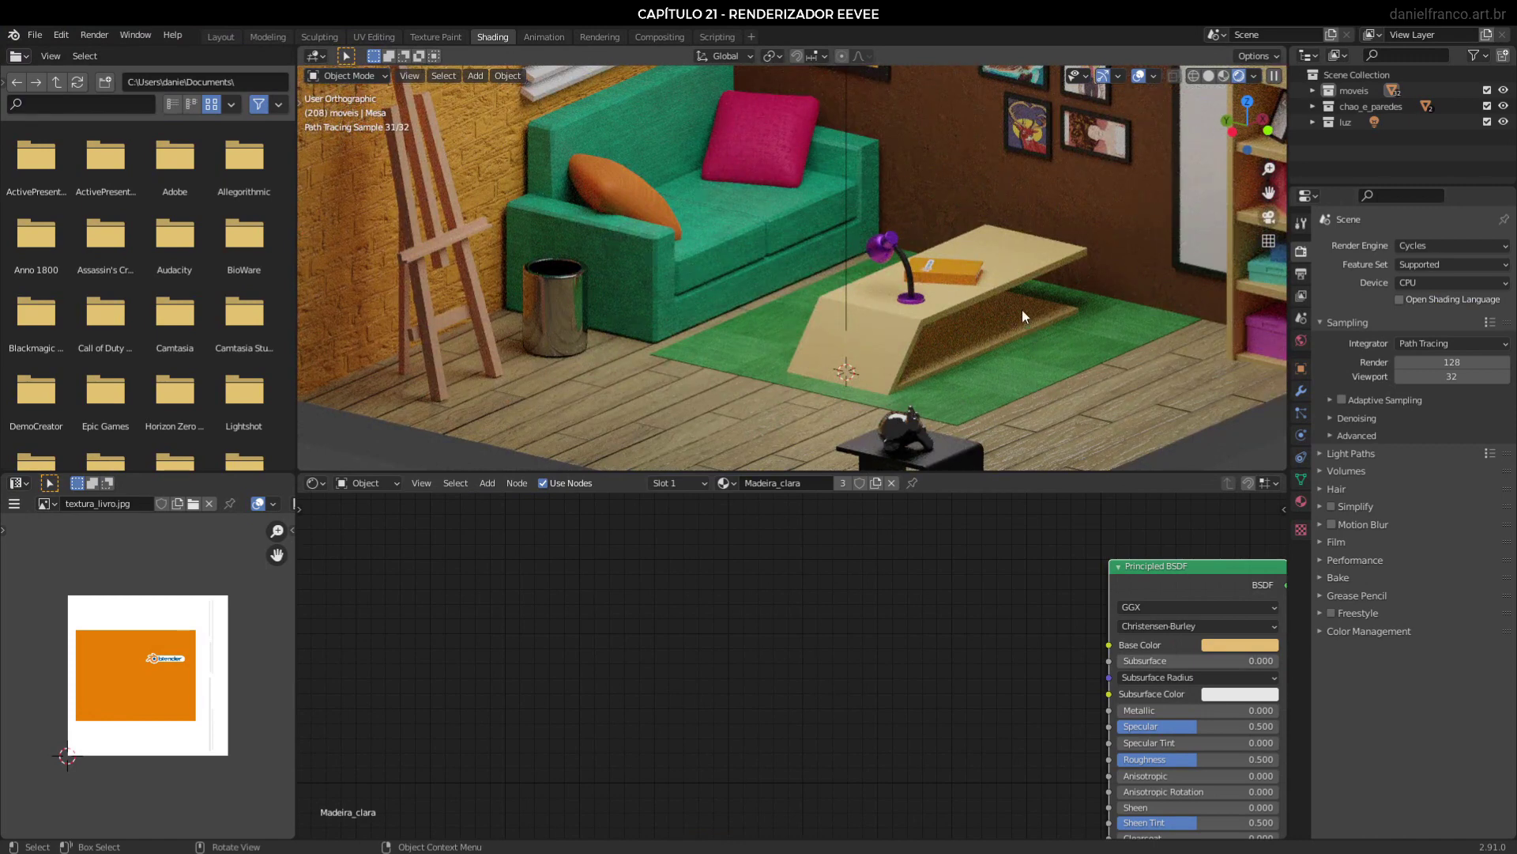
{"action": "scroll", "coordinate": [445, 194], "scroll_direction": "up", "scroll_amount": 2}
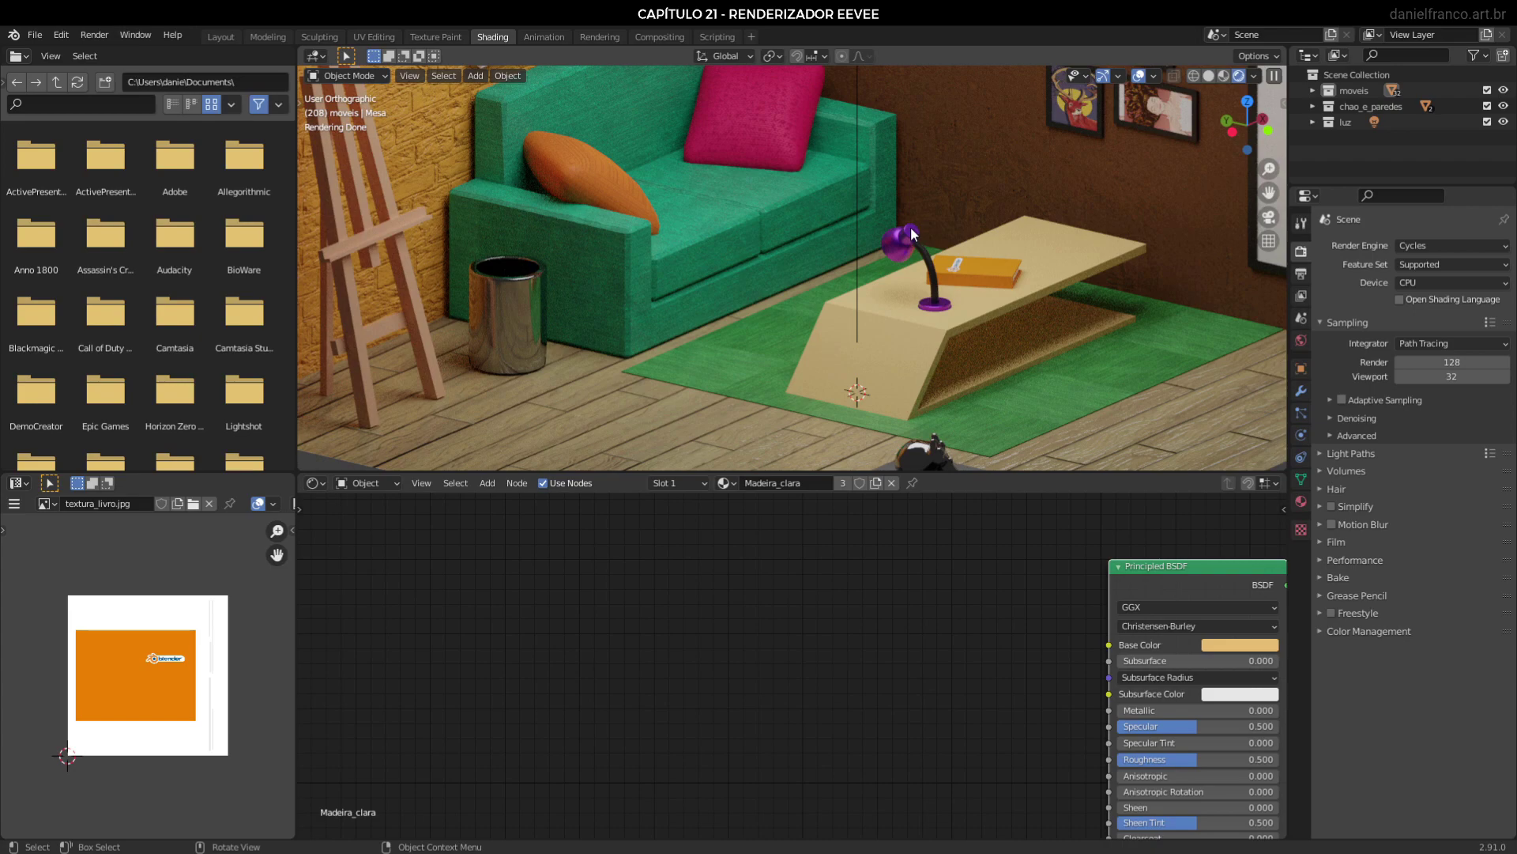
{"action": "scroll", "coordinate": [913, 237], "scroll_direction": "down", "scroll_amount": 1}
{"action": "middle_click_drag", "start_coordinate": [984, 393], "coordinate": [953, 383]}
{"action": "middle_click_drag", "start_coordinate": [889, 252], "coordinate": [798, 388], "text": "shift"}
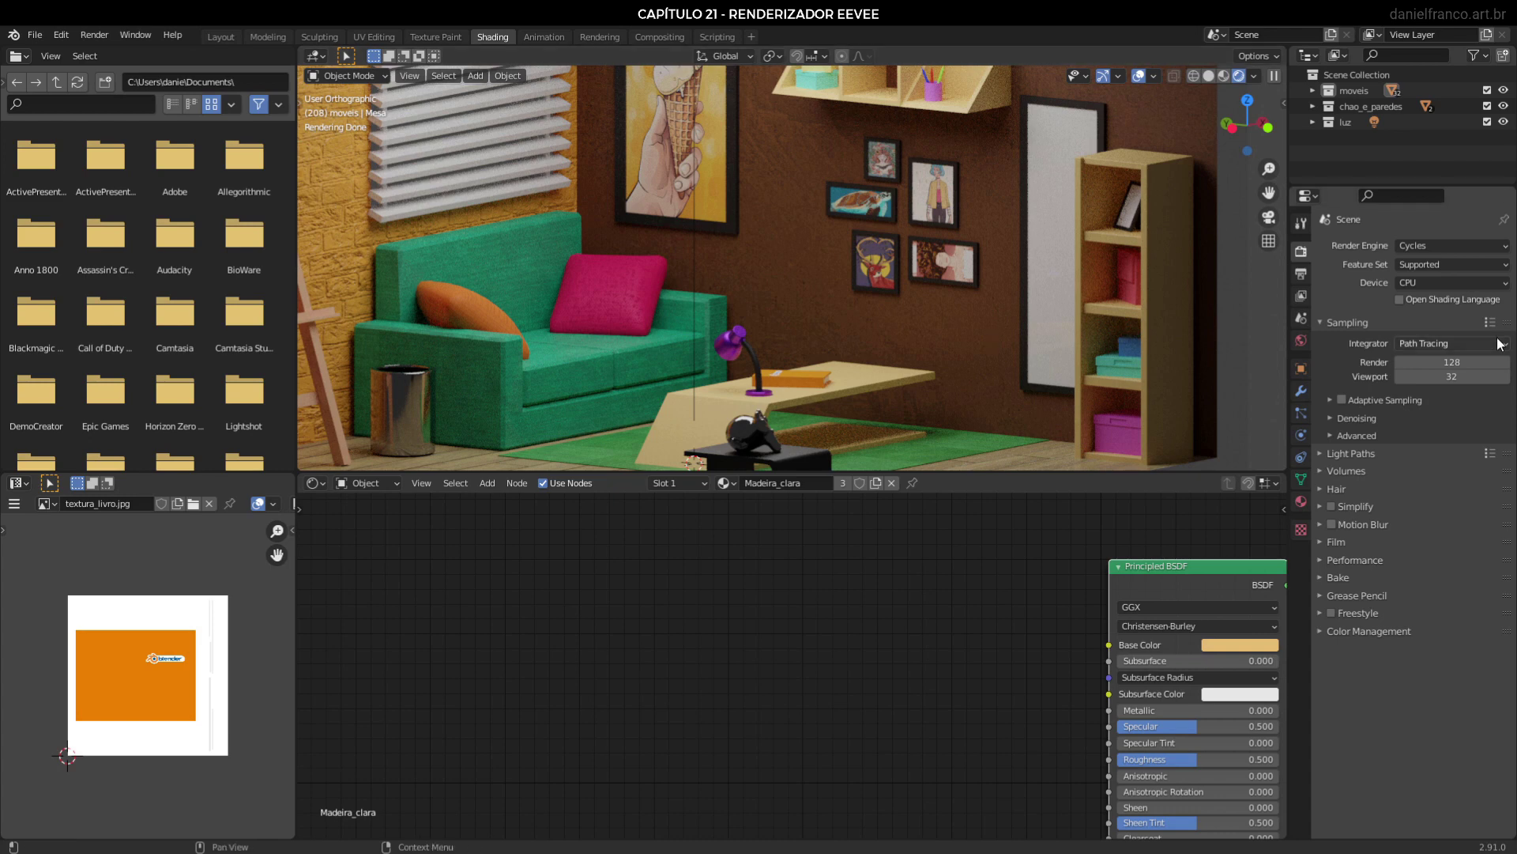
Switch the render engine to Eevee and back to Cycles to compare how the room is rendered.
{"action": "left_click", "coordinate": [1404, 241]}
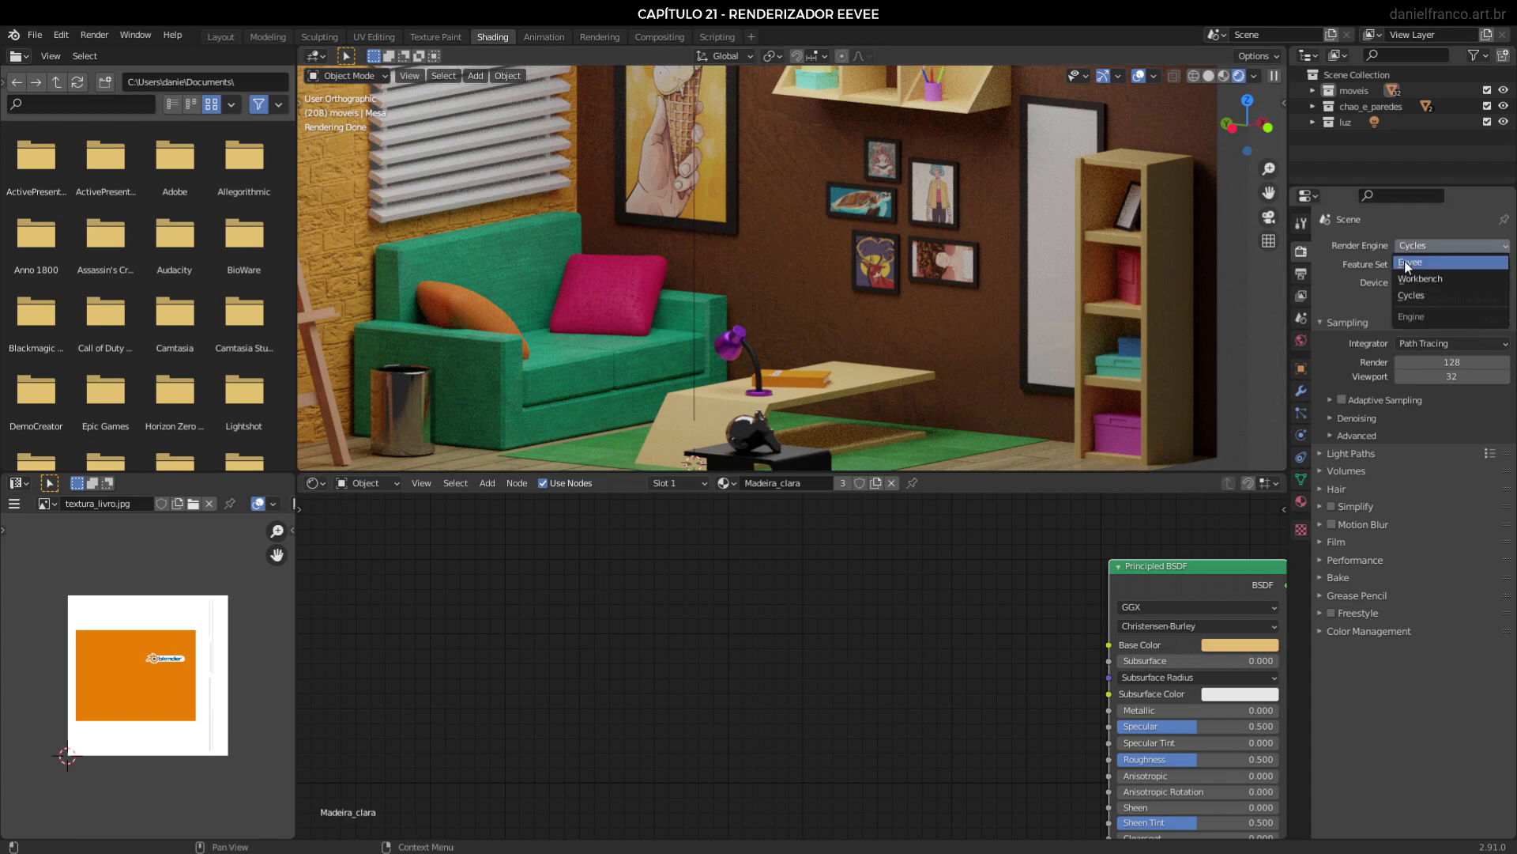
{"action": "left_click", "coordinate": [1411, 258]}
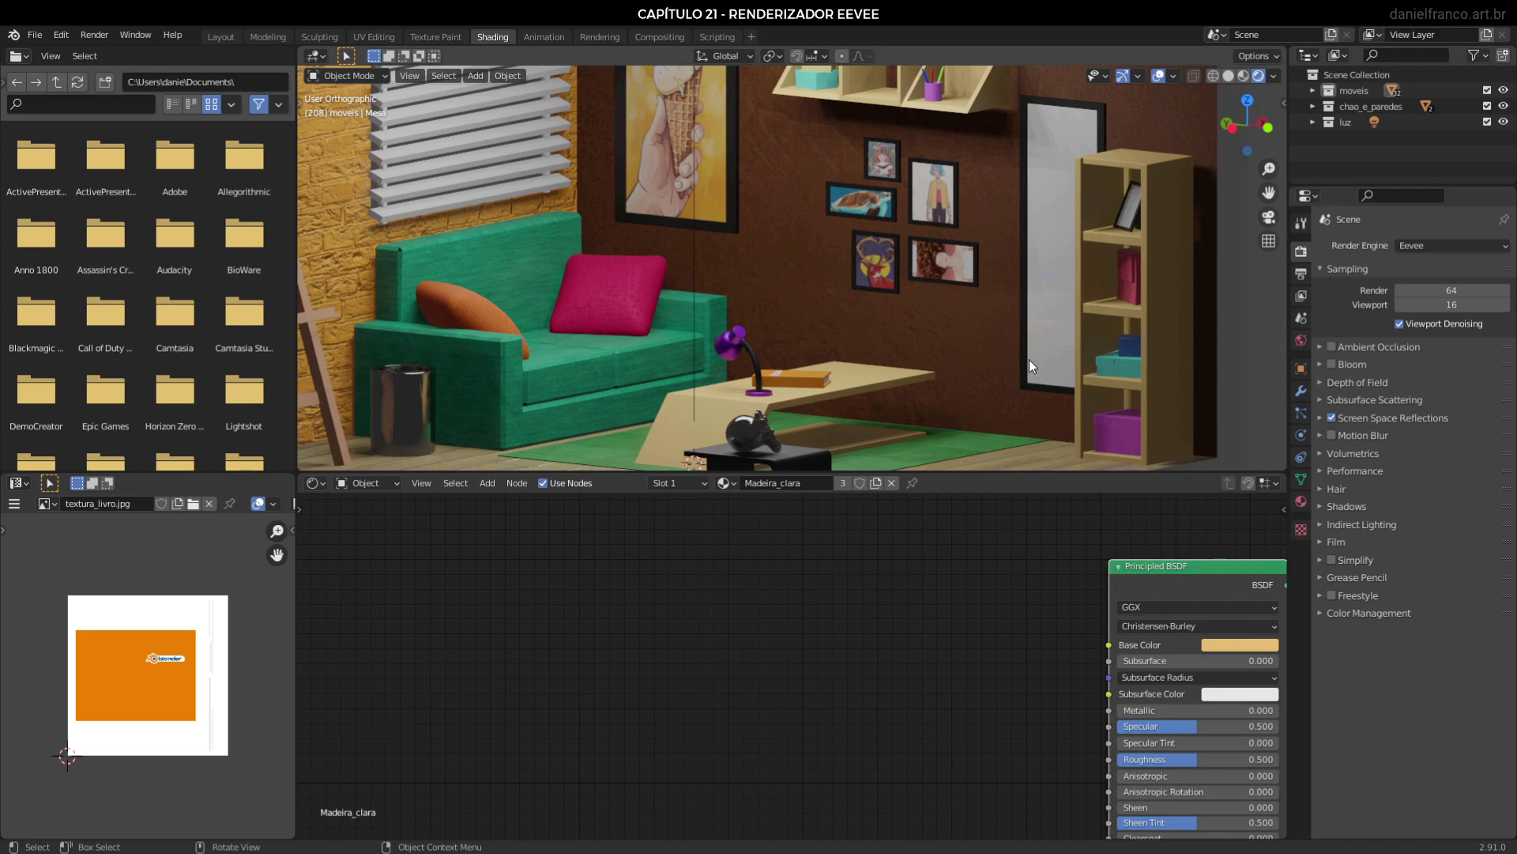
{"action": "left_click", "coordinate": [1444, 245]}
{"action": "left_click", "coordinate": [1407, 291]}
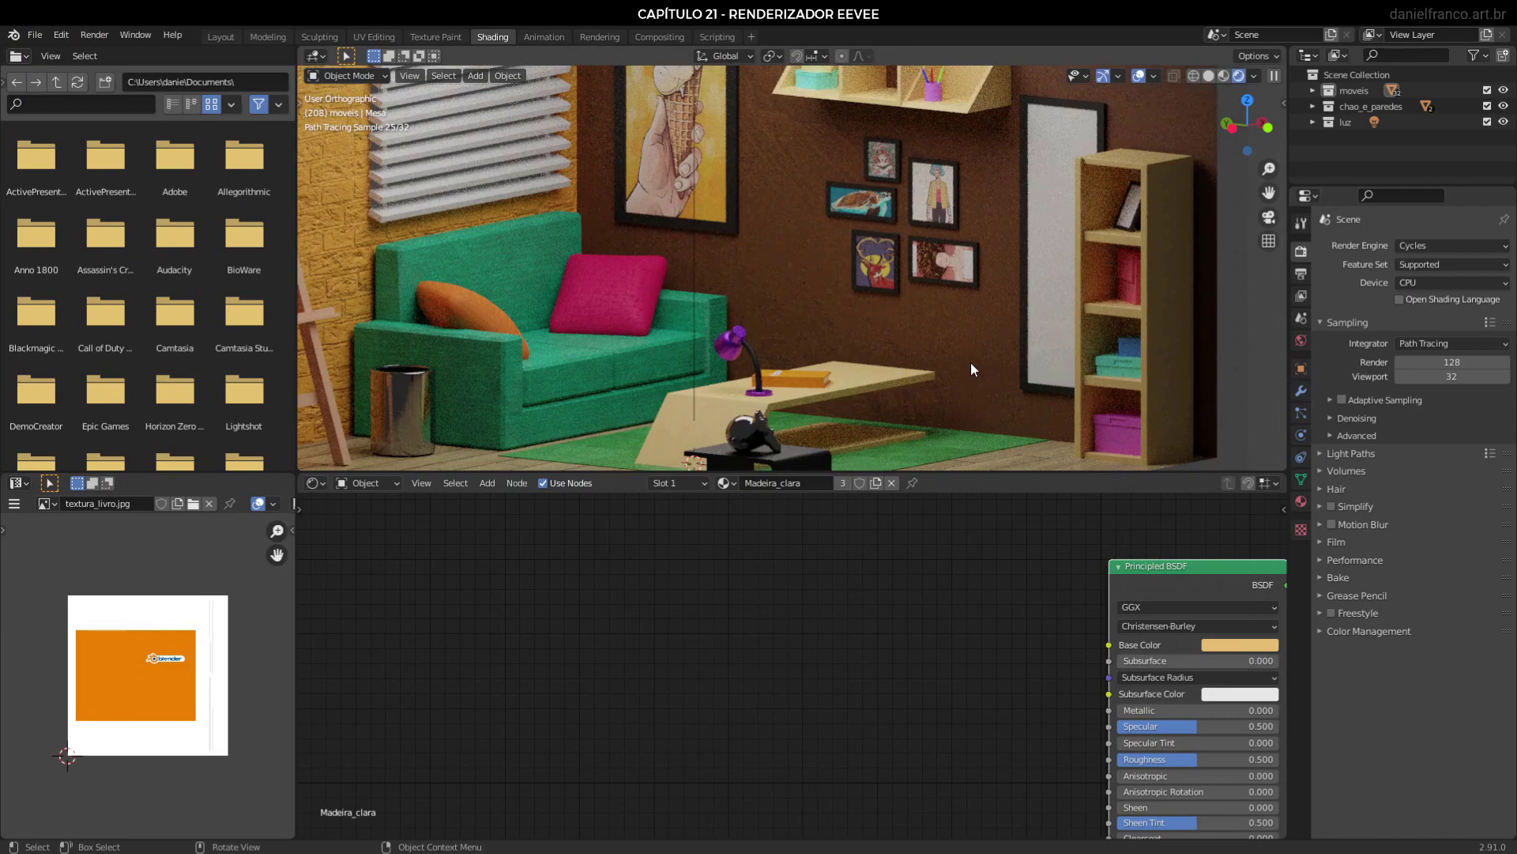
Examine the desk lamp, the book and the shaded area under the coffee table up close in the Cycles view.
{"action": "middle_click_drag", "start_coordinate": [928, 231], "coordinate": [459, 184]}
{"action": "scroll", "coordinate": [460, 185], "scroll_direction": "up", "scroll_amount": 4}
{"action": "scroll", "coordinate": [372, 130], "scroll_direction": "up", "scroll_amount": 5}
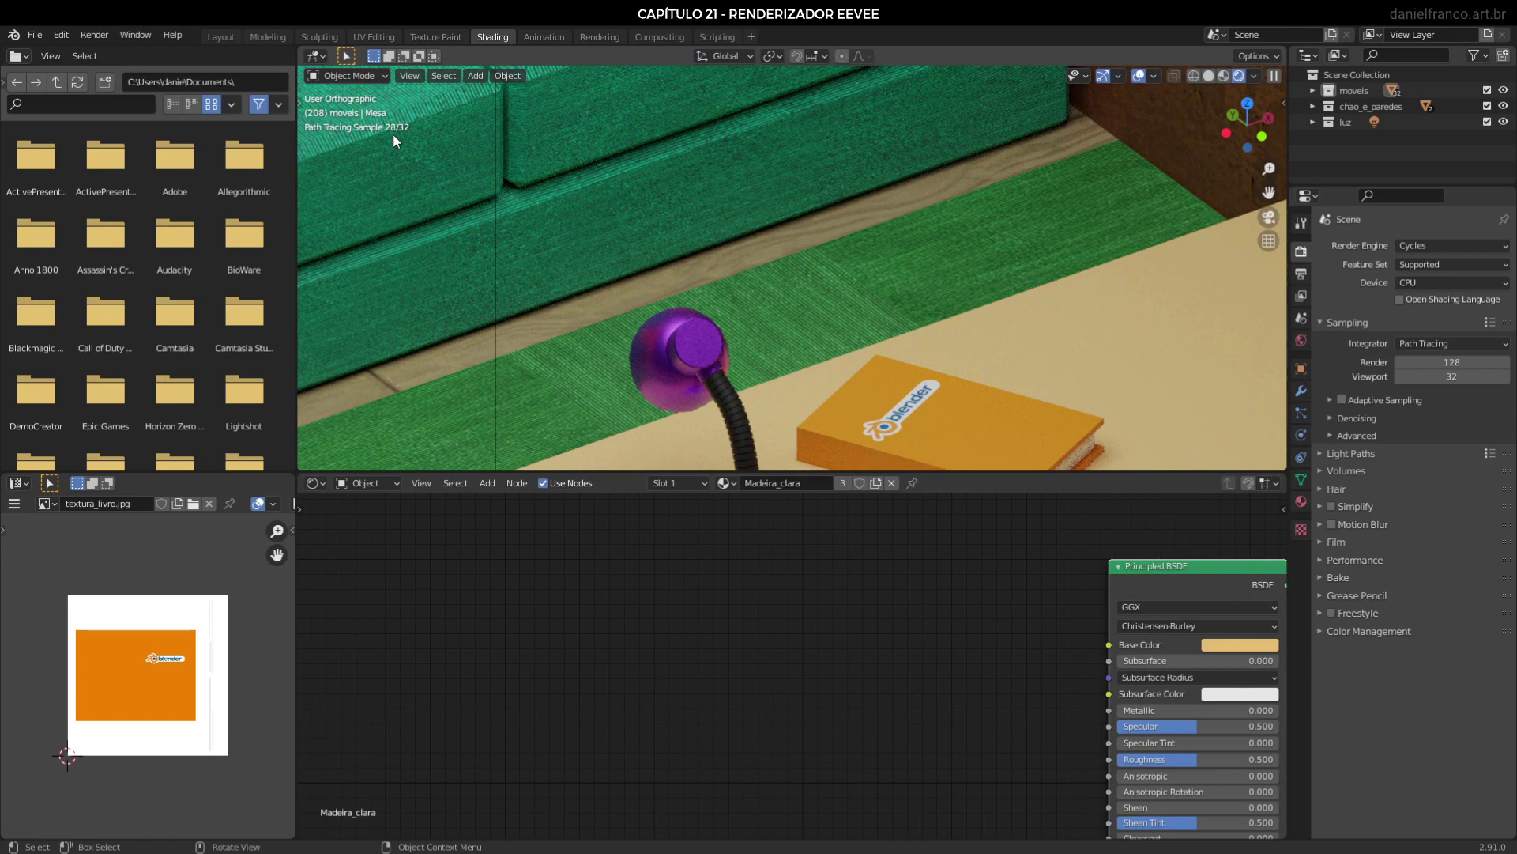
{"action": "scroll", "coordinate": [928, 301], "scroll_direction": "down", "scroll_amount": 5}
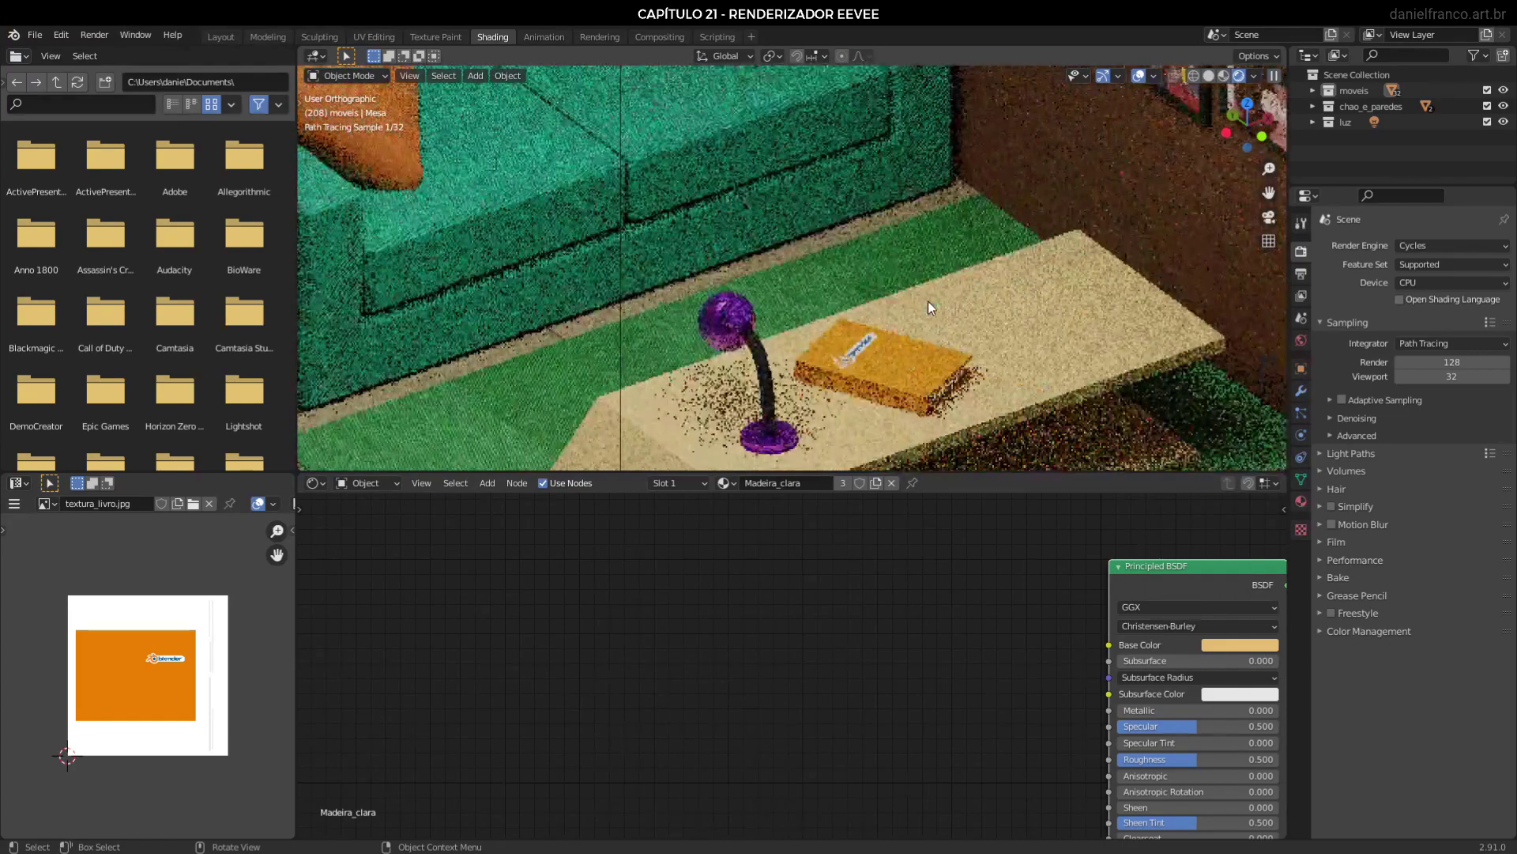
{"action": "mouse_move", "coordinate": [928, 301]}
{"action": "middle_mouse_down"}
{"action": "mouse_move", "coordinate": [913, 306]}
{"action": "mouse_move", "coordinate": [917, 278]}
{"action": "middle_mouse_up"}
{"action": "middle_click_drag", "start_coordinate": [1027, 358], "coordinate": [956, 144], "text": "shift"}
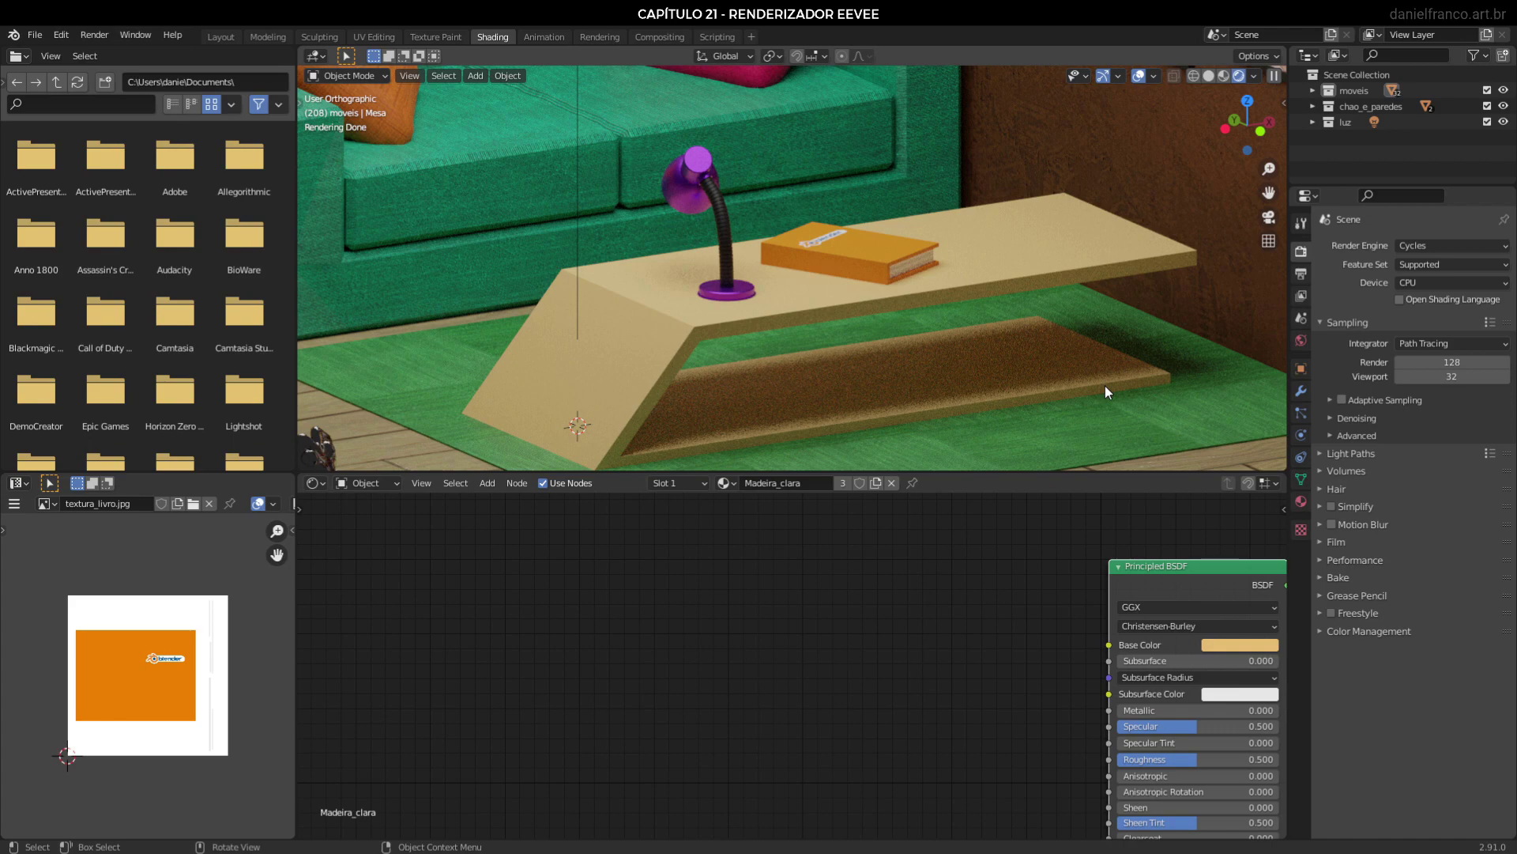
{"action": "middle_click_drag", "start_coordinate": [898, 373], "coordinate": [952, 387]}
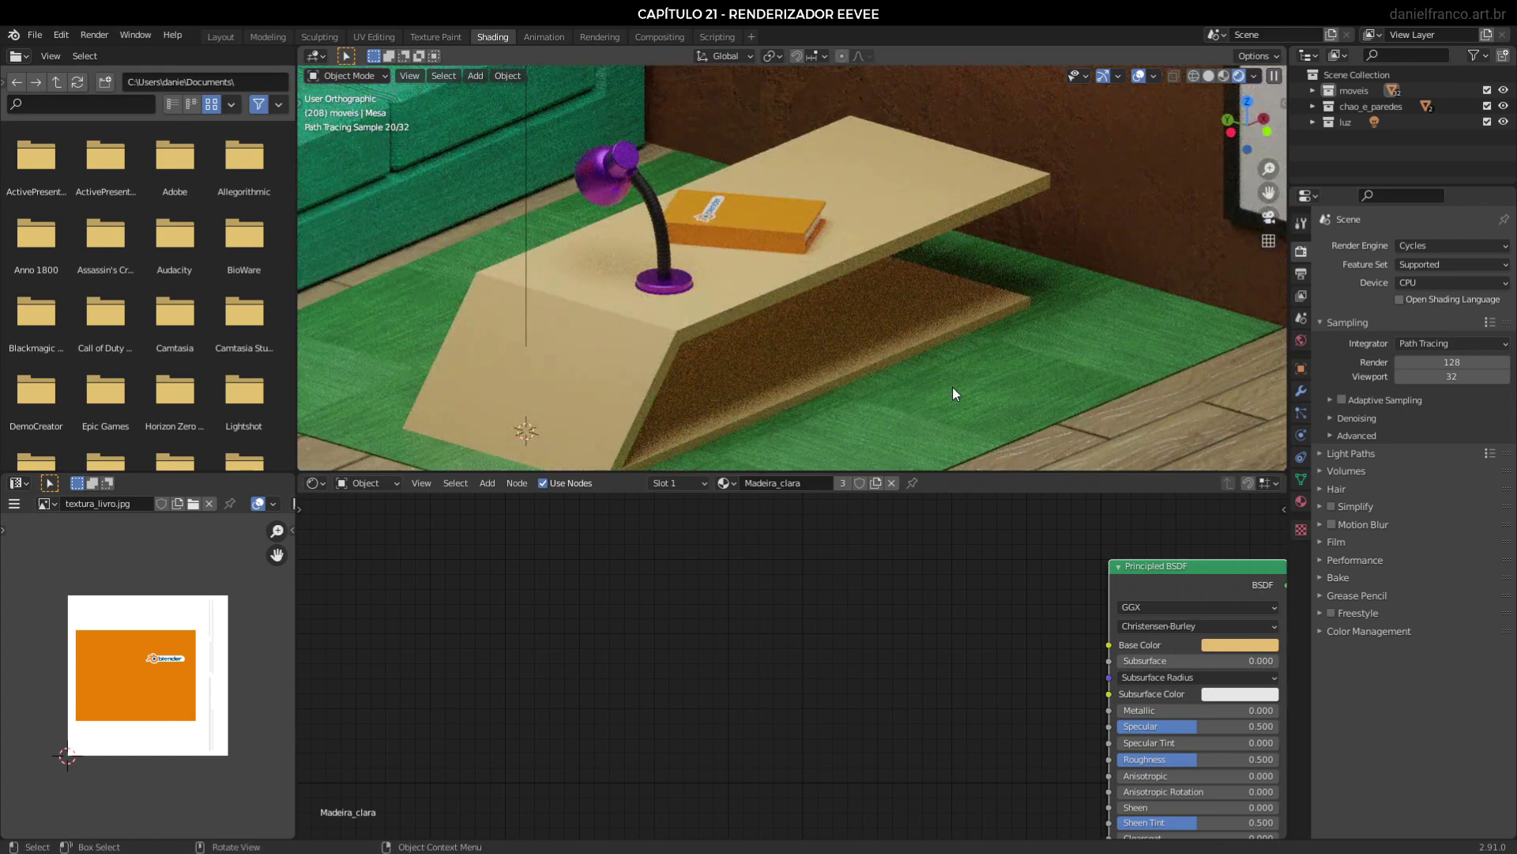
{"action": "middle_click_drag", "start_coordinate": [1002, 427], "coordinate": [979, 407]}
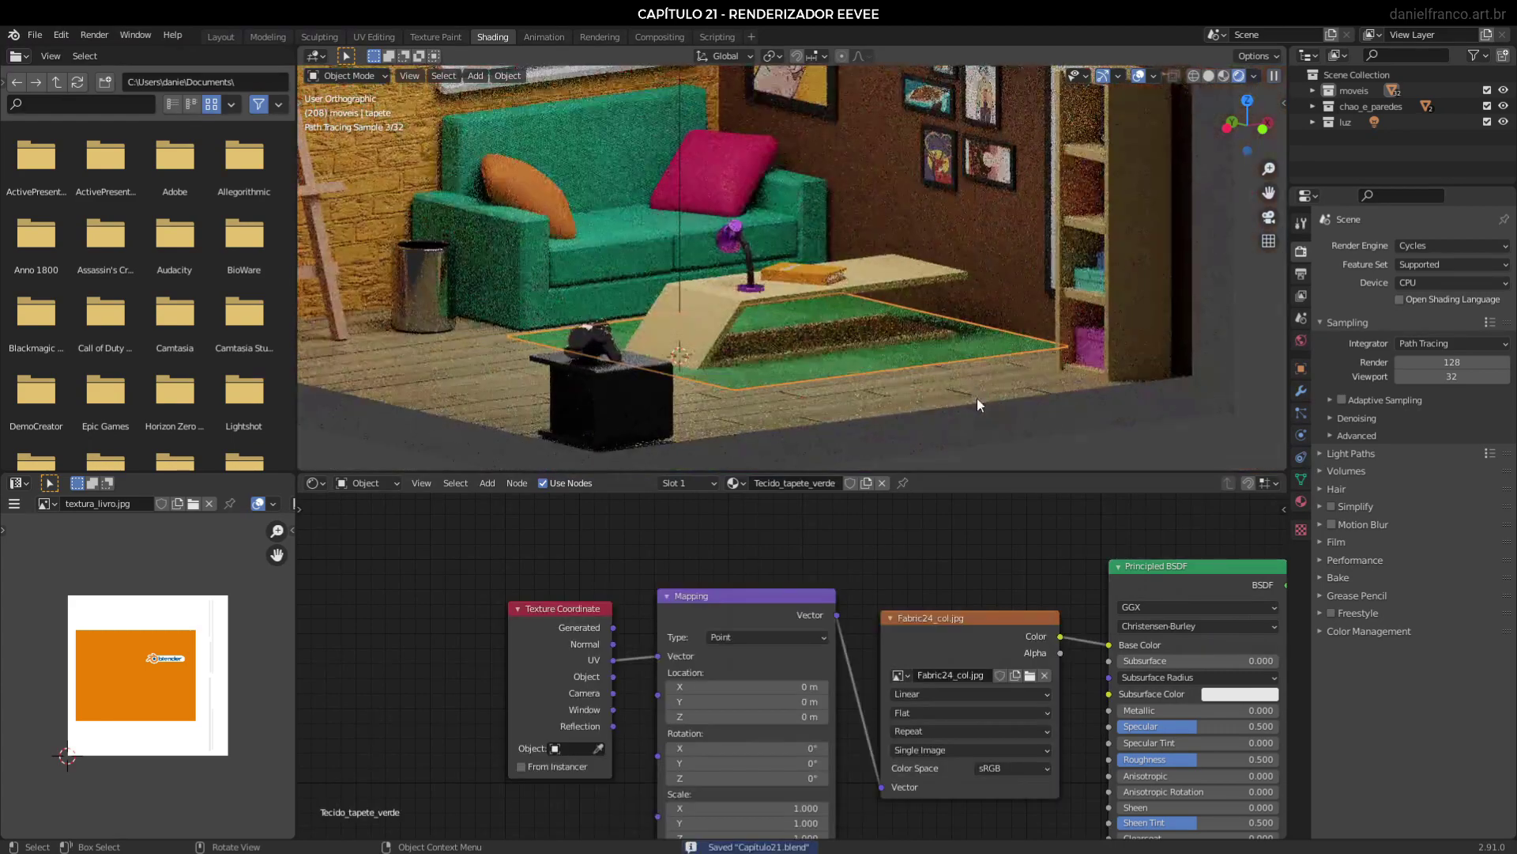
Select the wood floor and set the render engine to Eevee.
{"action": "left_click", "coordinate": [942, 376]}
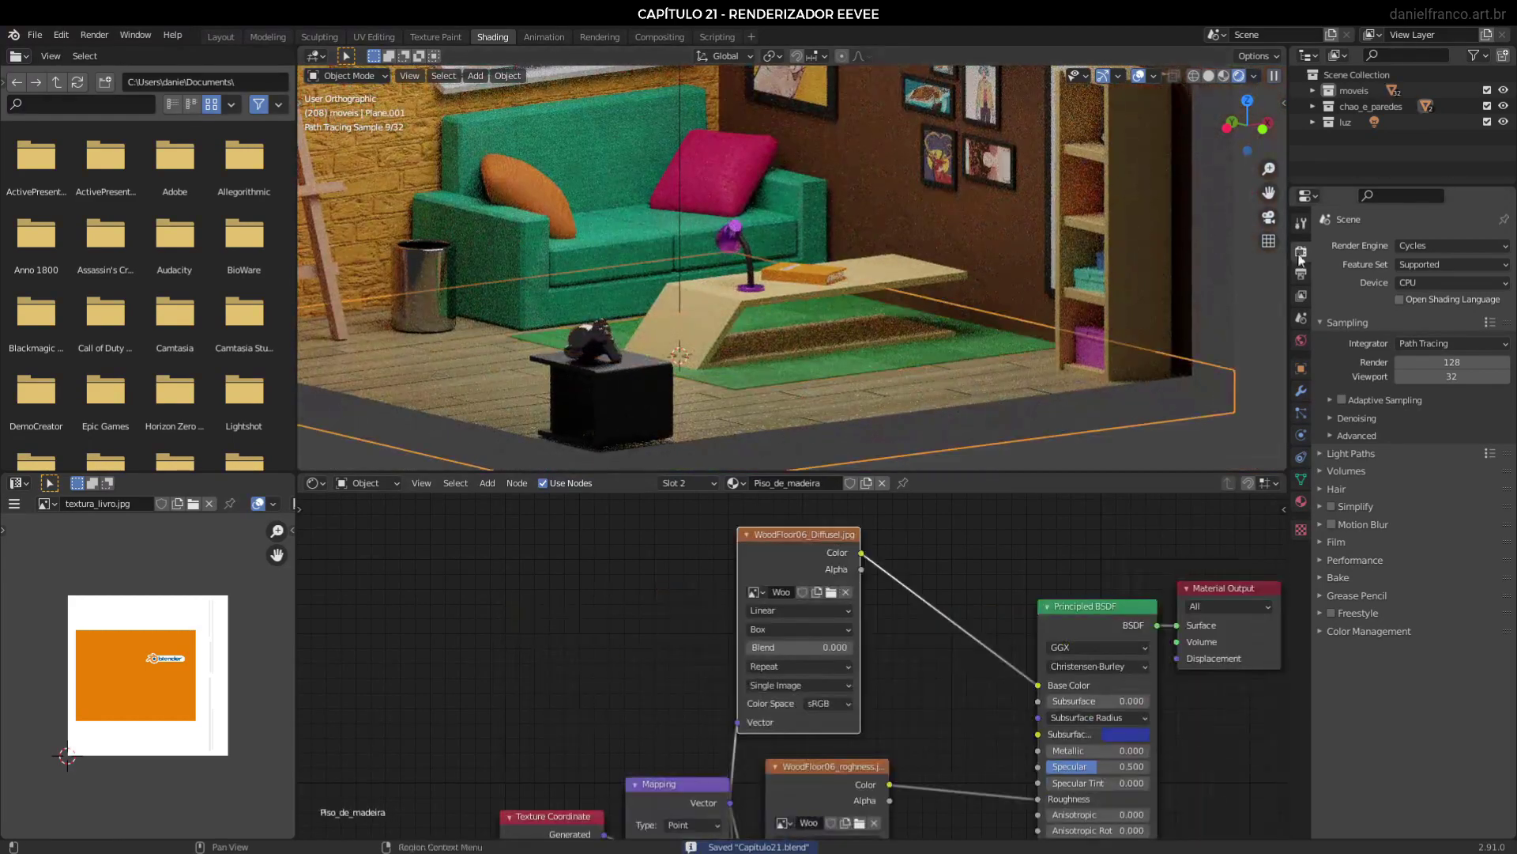
{"action": "left_click", "coordinate": [1432, 245]}
{"action": "left_click", "coordinate": [1411, 262]}
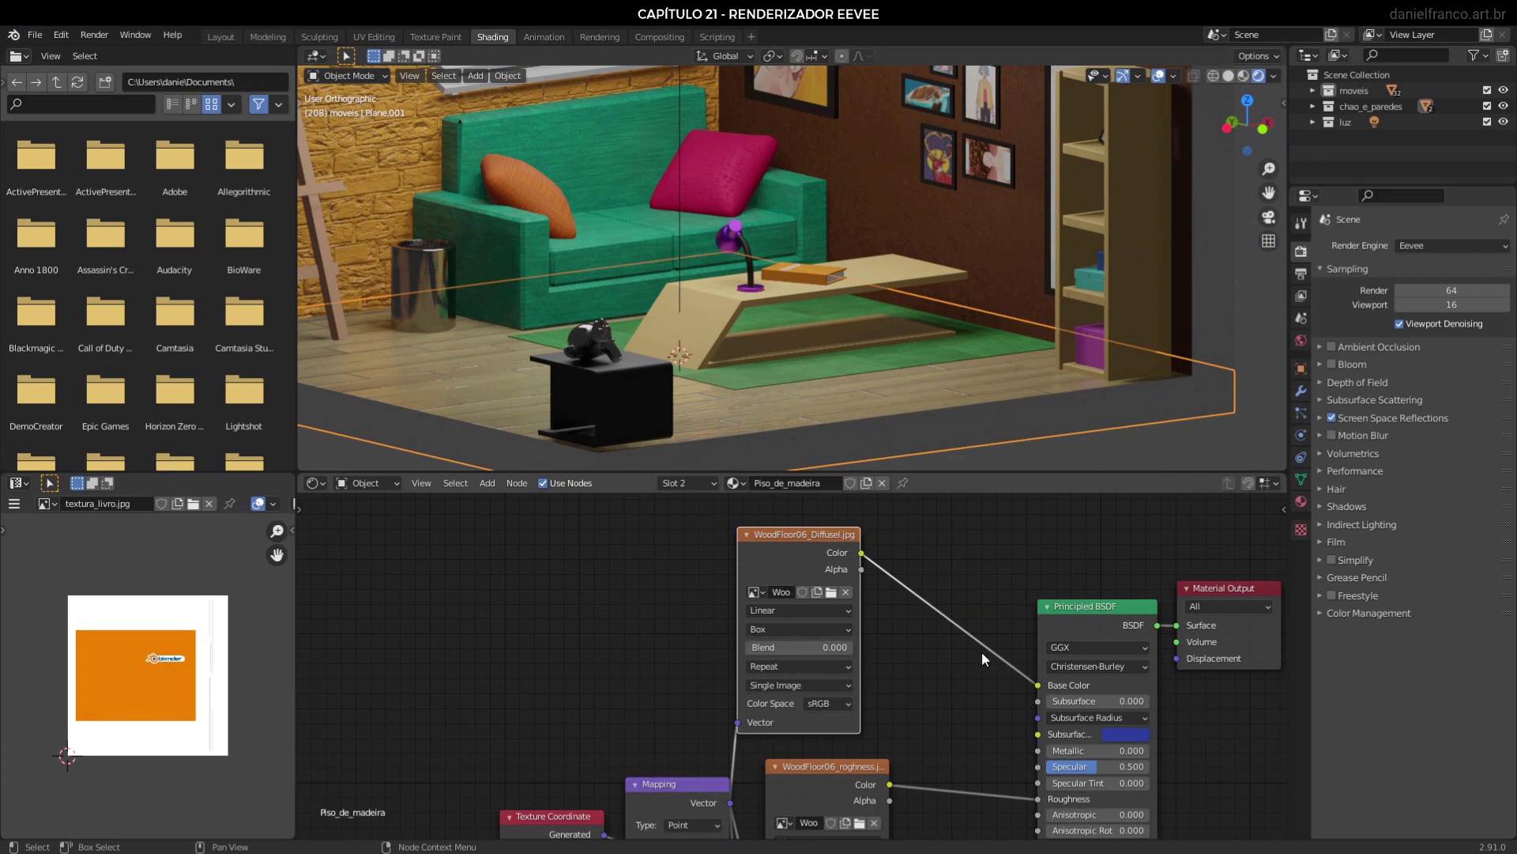
Move the diffuse and roughness texture nodes of Piso_de_madeira closer to the Principled BSDF and review the node setup.
{"action": "left_click_drag", "start_coordinate": [832, 572], "coordinate": [894, 559]}
{"action": "left_click_drag", "start_coordinate": [815, 776], "coordinate": [861, 772]}
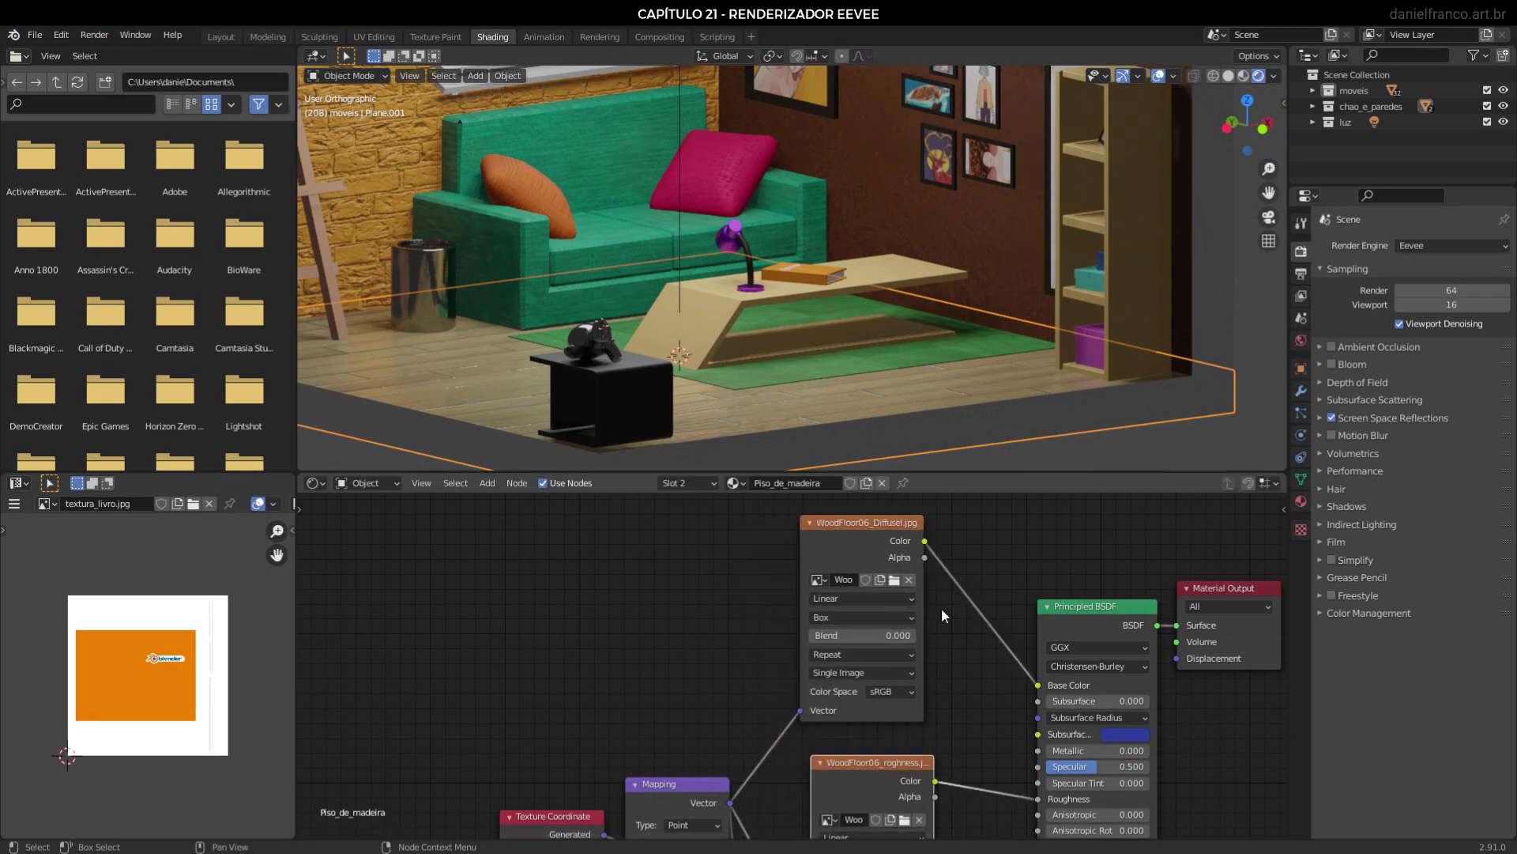
{"action": "middle_click_drag", "start_coordinate": [1176, 779], "coordinate": [1073, 639]}
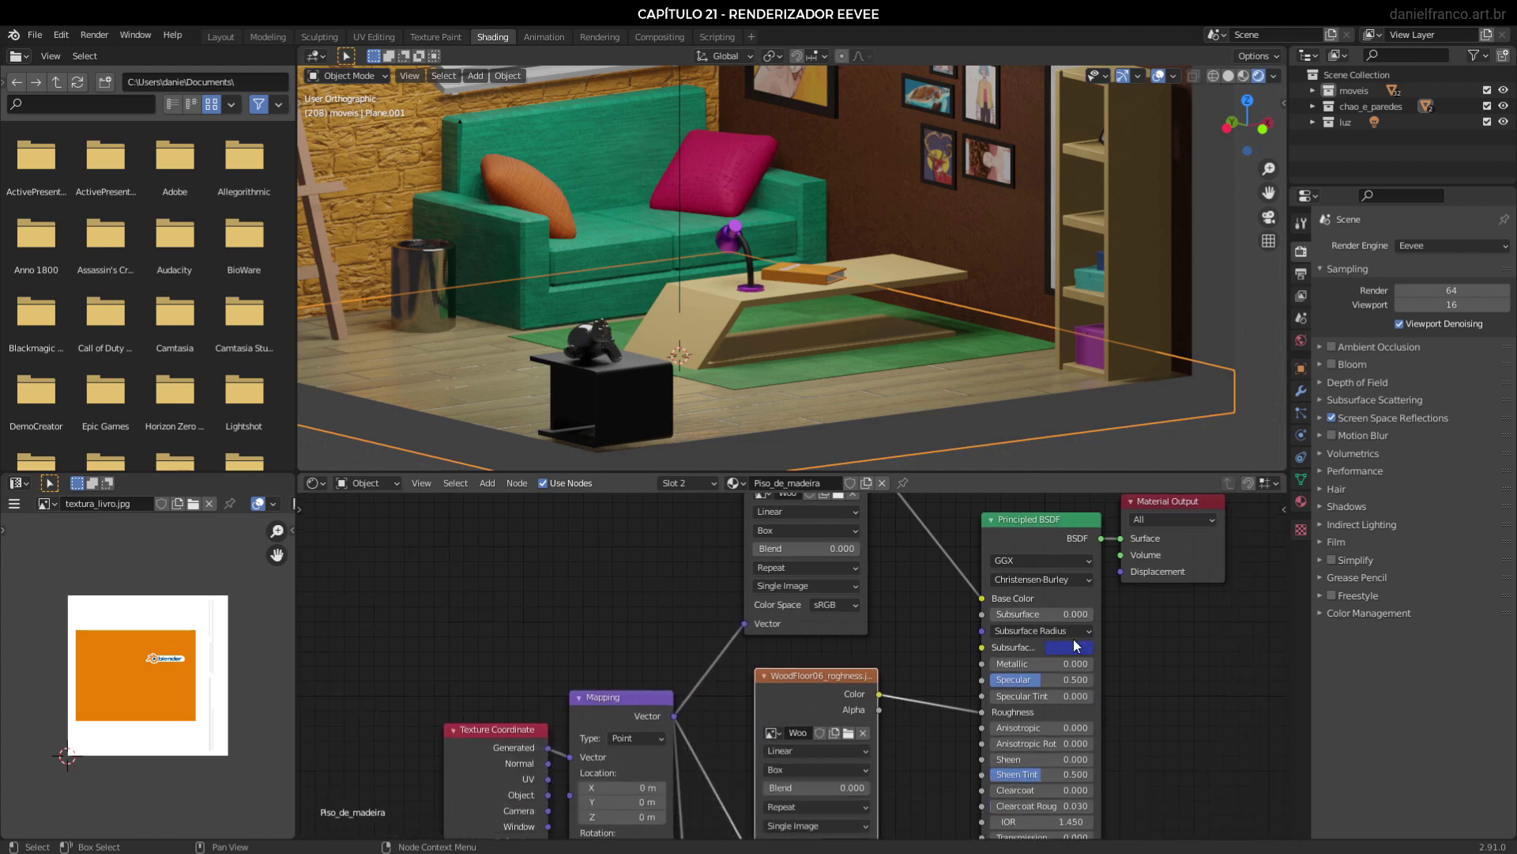
{"action": "middle_click_drag", "start_coordinate": [1020, 800], "coordinate": [970, 666]}
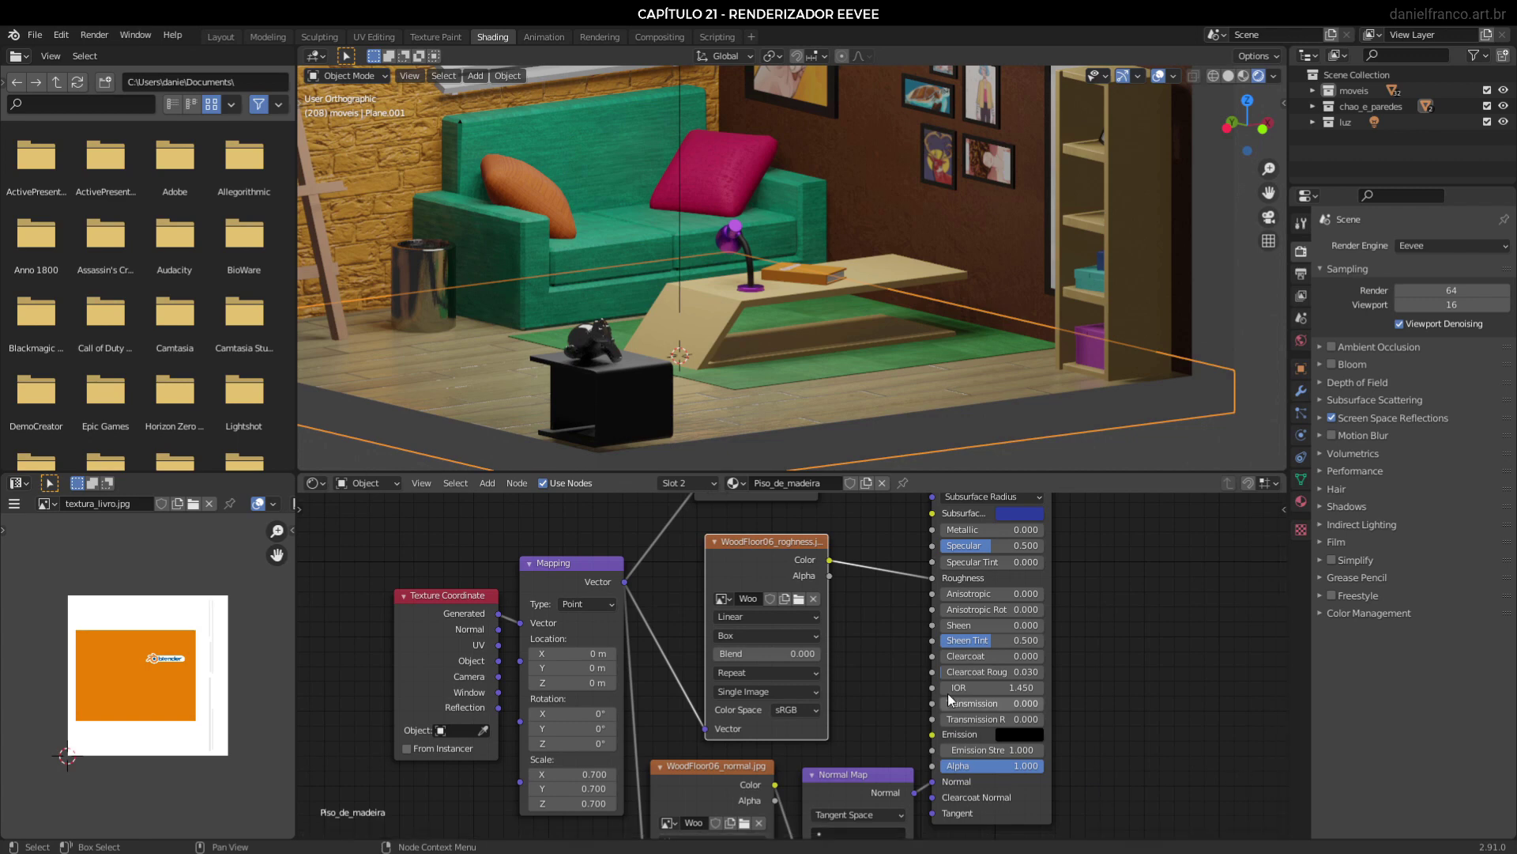
{"action": "middle_click_drag", "start_coordinate": [957, 556], "coordinate": [936, 691]}
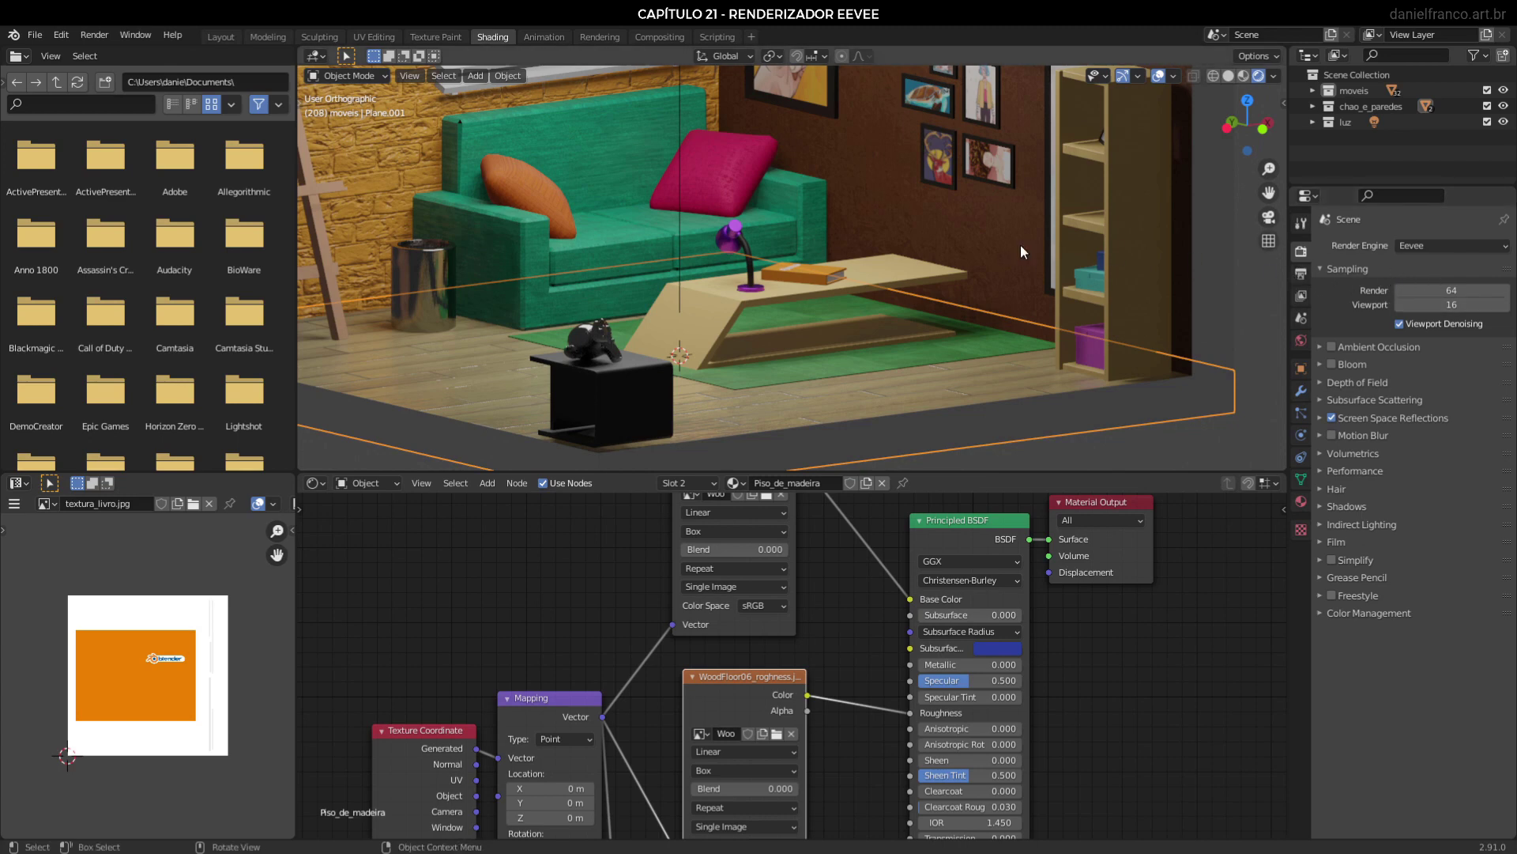
Set the Eevee viewport samples to 1 with the coffee table in view.
{"action": "middle_click_drag", "start_coordinate": [778, 275], "coordinate": [752, 316]}
{"action": "scroll", "coordinate": [1066, 320], "scroll_direction": "up", "scroll_amount": 2}
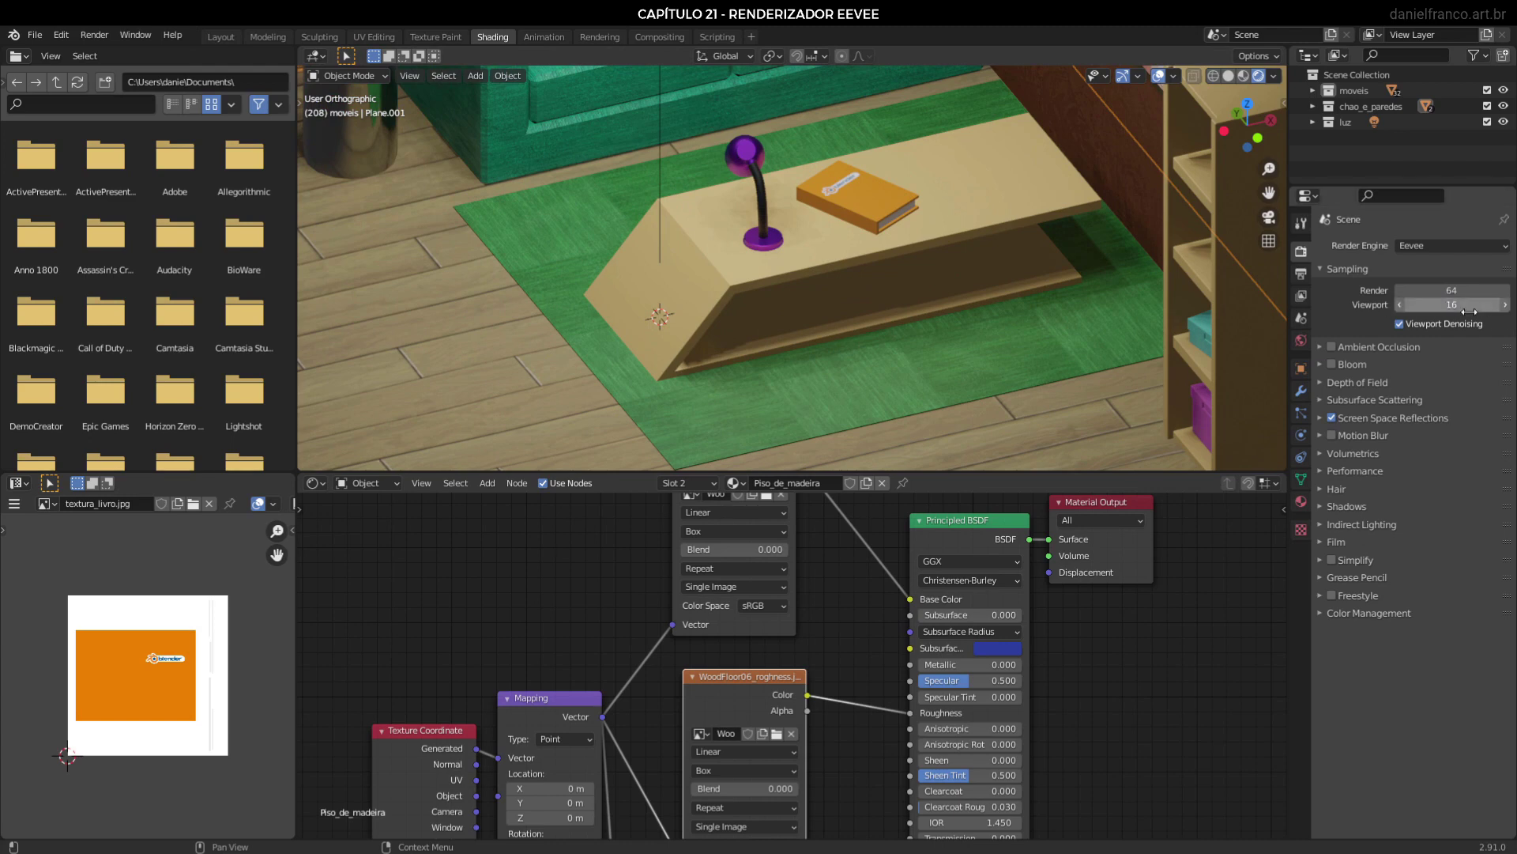
{"action": "middle_click_drag", "start_coordinate": [718, 310], "coordinate": [721, 279]}
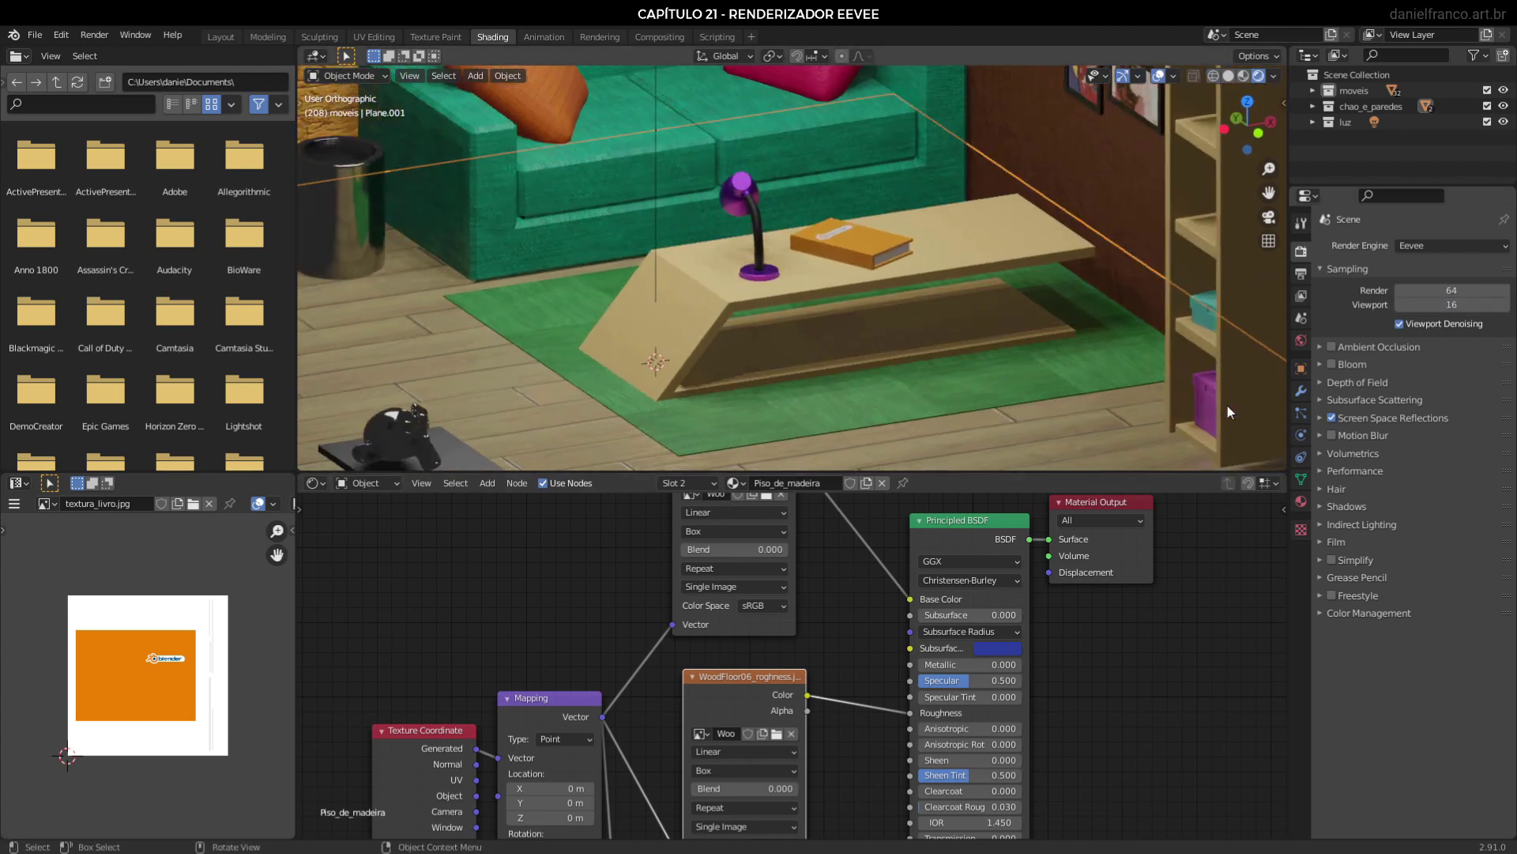
{"action": "left_click", "coordinate": [1454, 305]}
{"action": "type", "text": "1"}
{"action": "key", "text": "Return"}
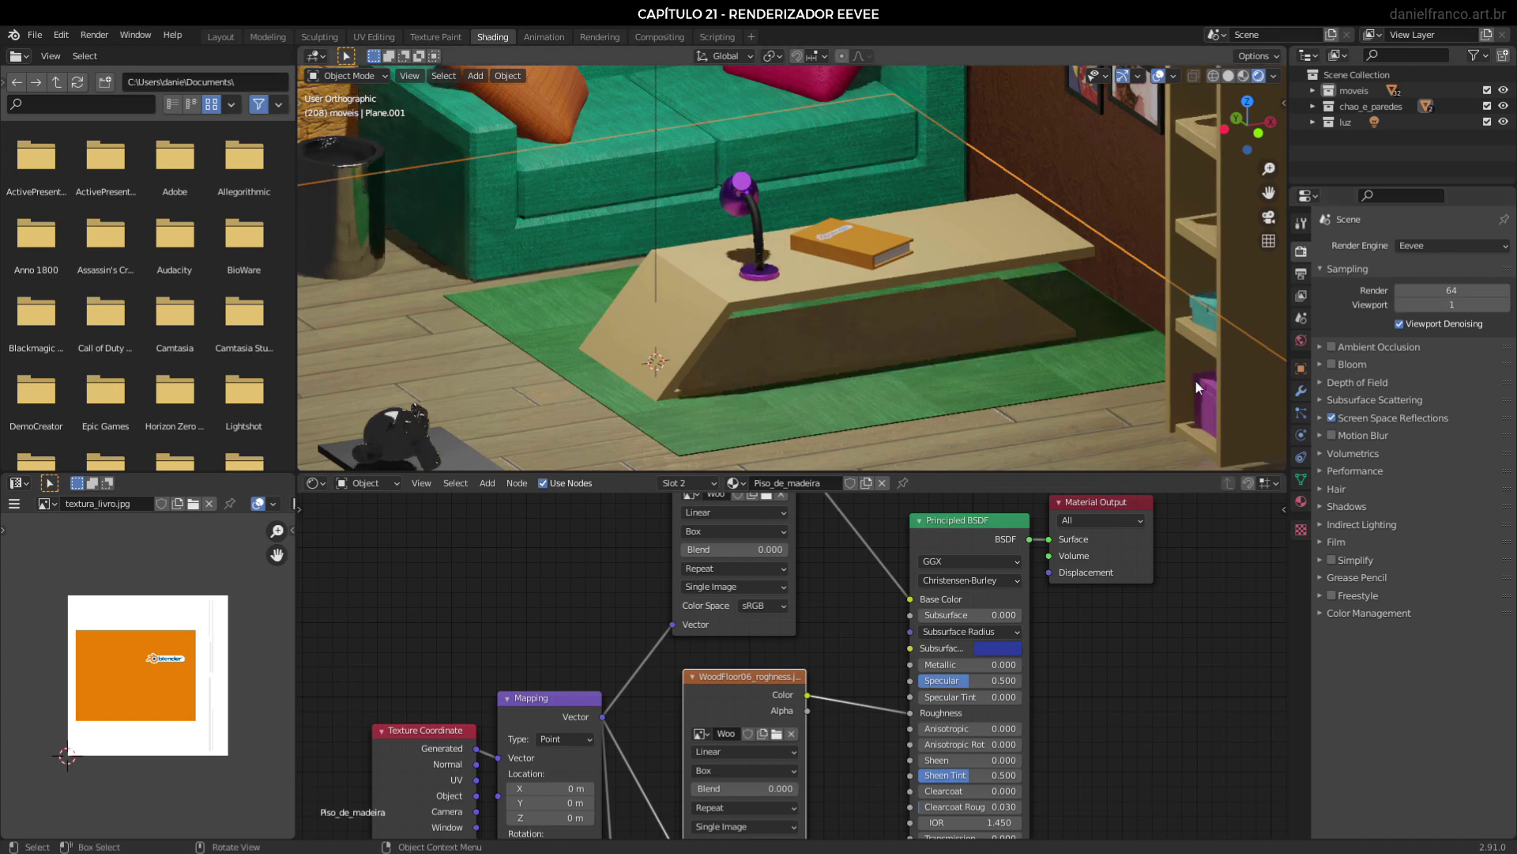
Examine the shadows under the coffee table and the reflections on the purple lamp up close.
{"action": "scroll", "coordinate": [1004, 427], "scroll_direction": "up", "scroll_amount": 2}
{"action": "middle_click_drag", "start_coordinate": [1116, 379], "coordinate": [945, 316], "text": "shift"}
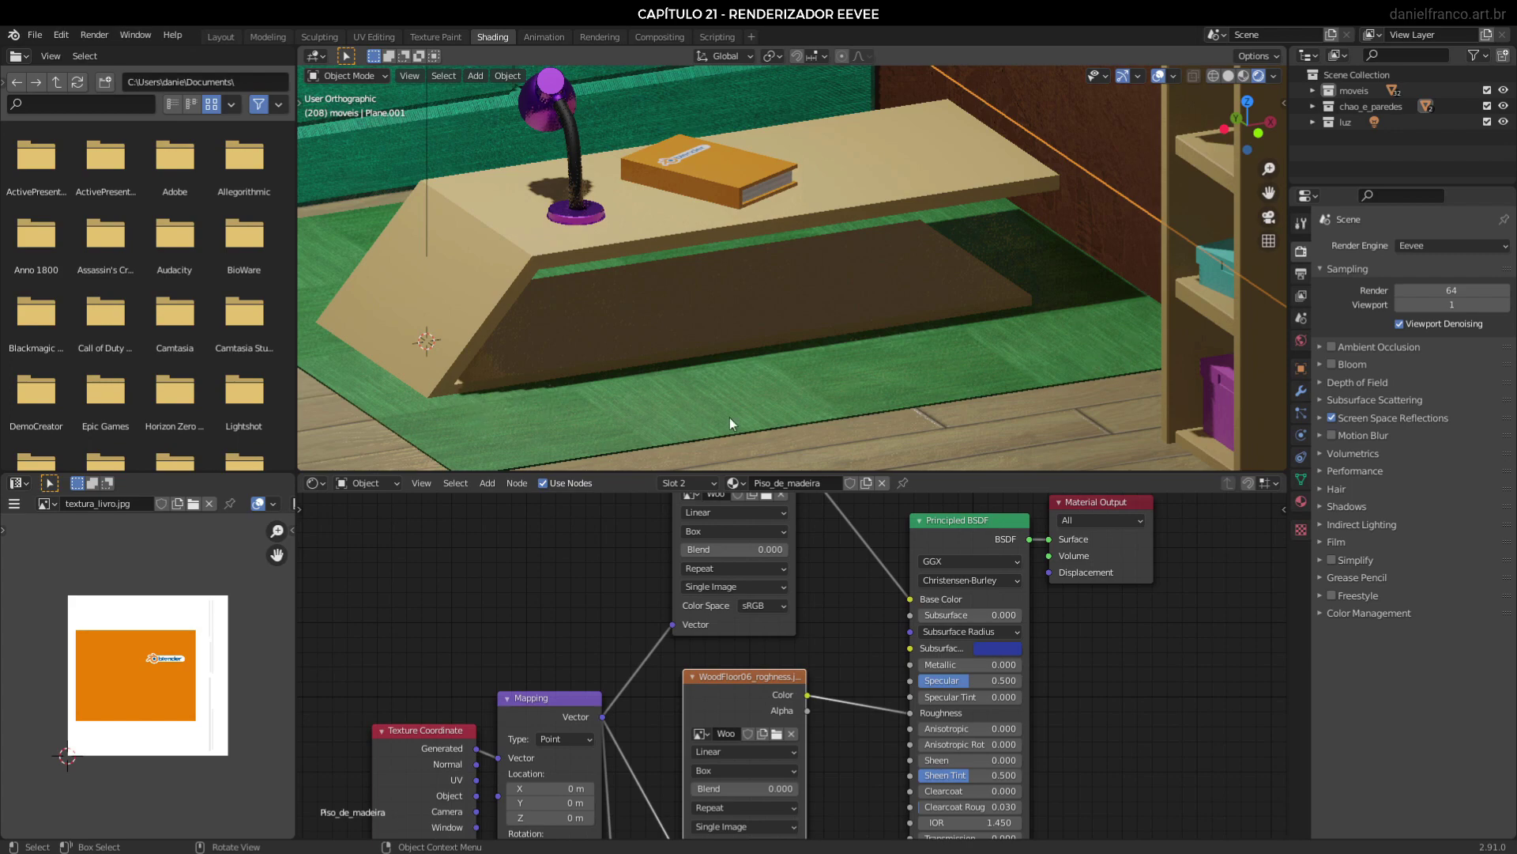
{"action": "middle_click_drag", "start_coordinate": [728, 417], "coordinate": [736, 315], "text": "shift"}
{"action": "scroll", "coordinate": [709, 178], "scroll_direction": "up", "scroll_amount": 6}
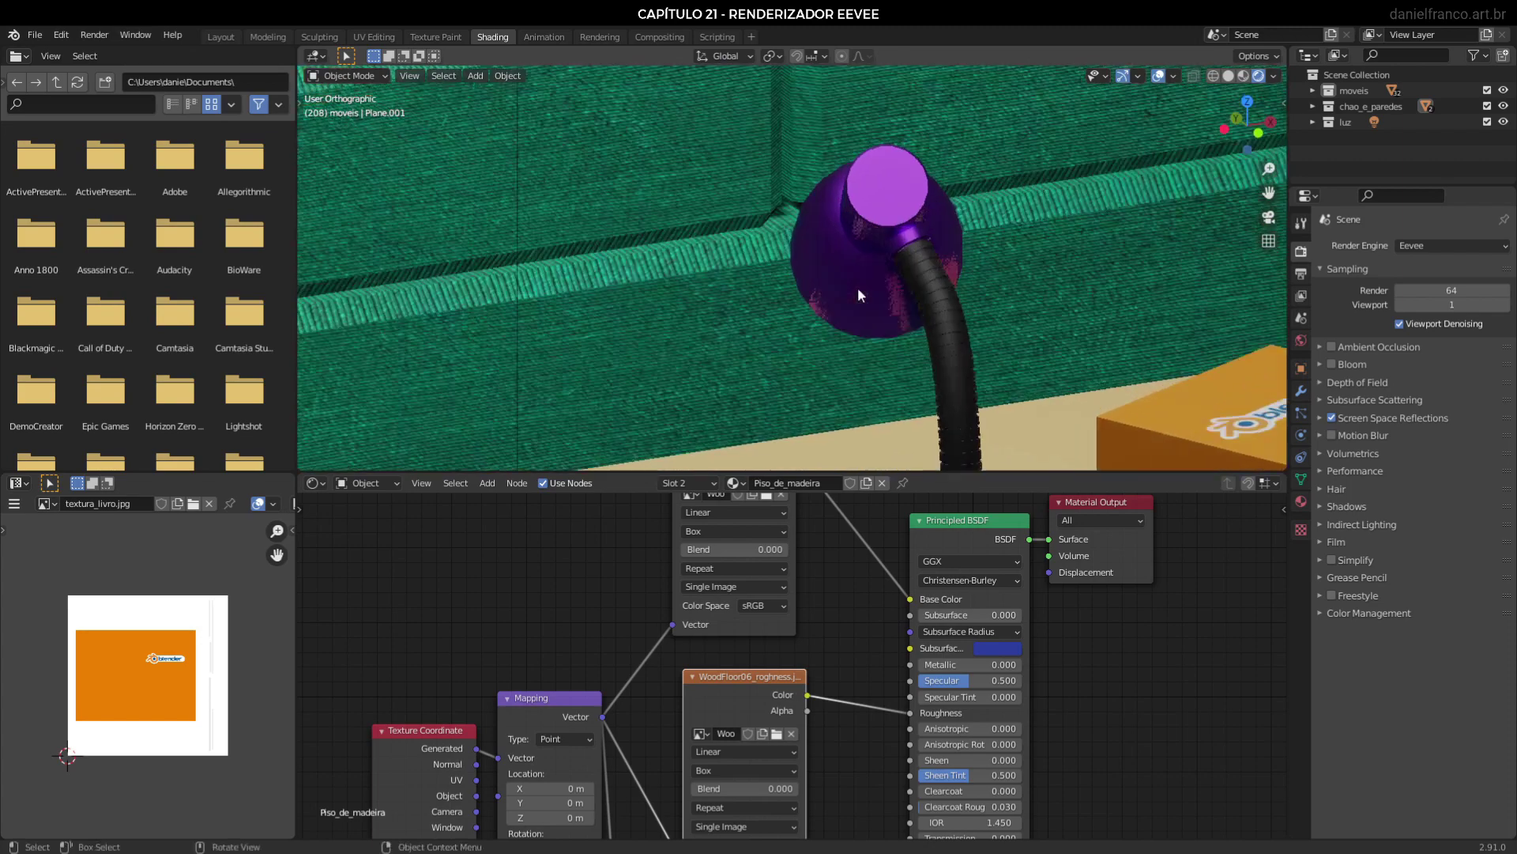
{"action": "scroll", "coordinate": [861, 295], "scroll_direction": "down", "scroll_amount": 5}
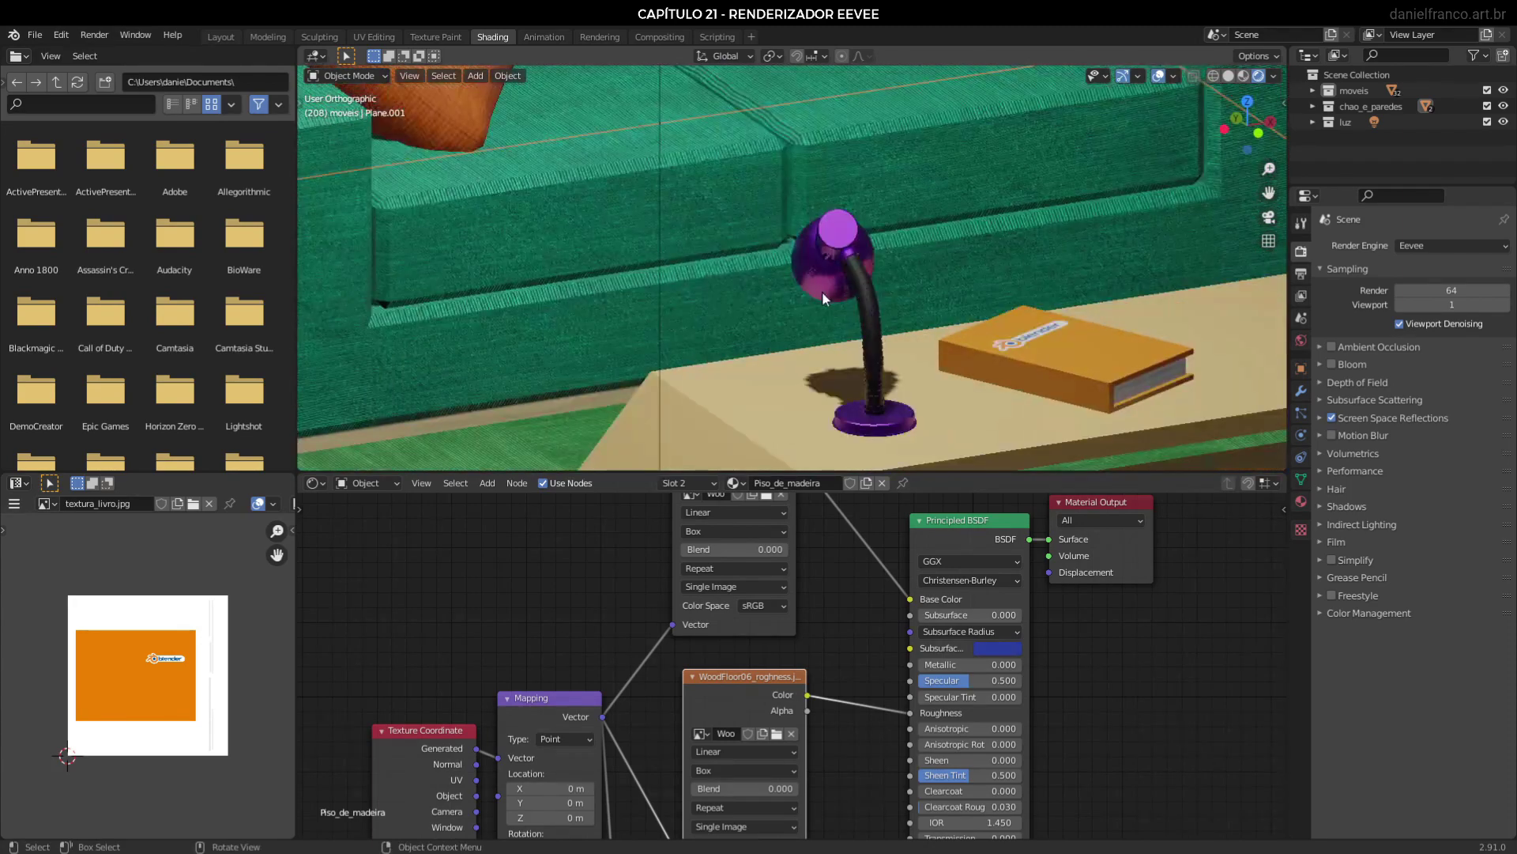
Set the viewport samples to 16 and inspect the lamp and coffee table from a wider angle.
{"action": "left_click", "coordinate": [1443, 306]}
{"action": "type", "text": "1"}
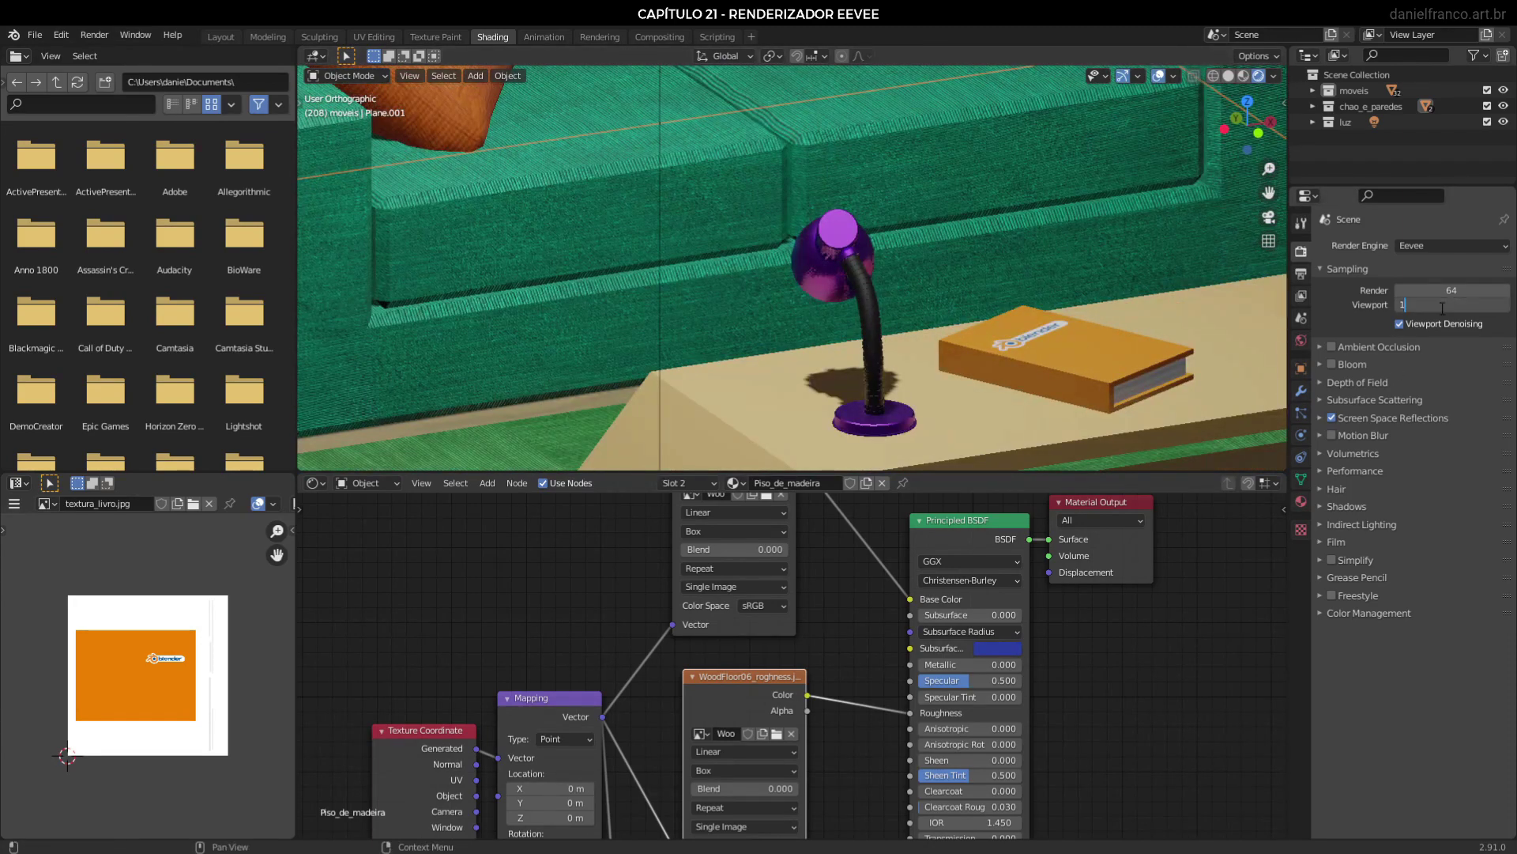
{"action": "type", "text": "6"}
{"action": "key", "text": "Return"}
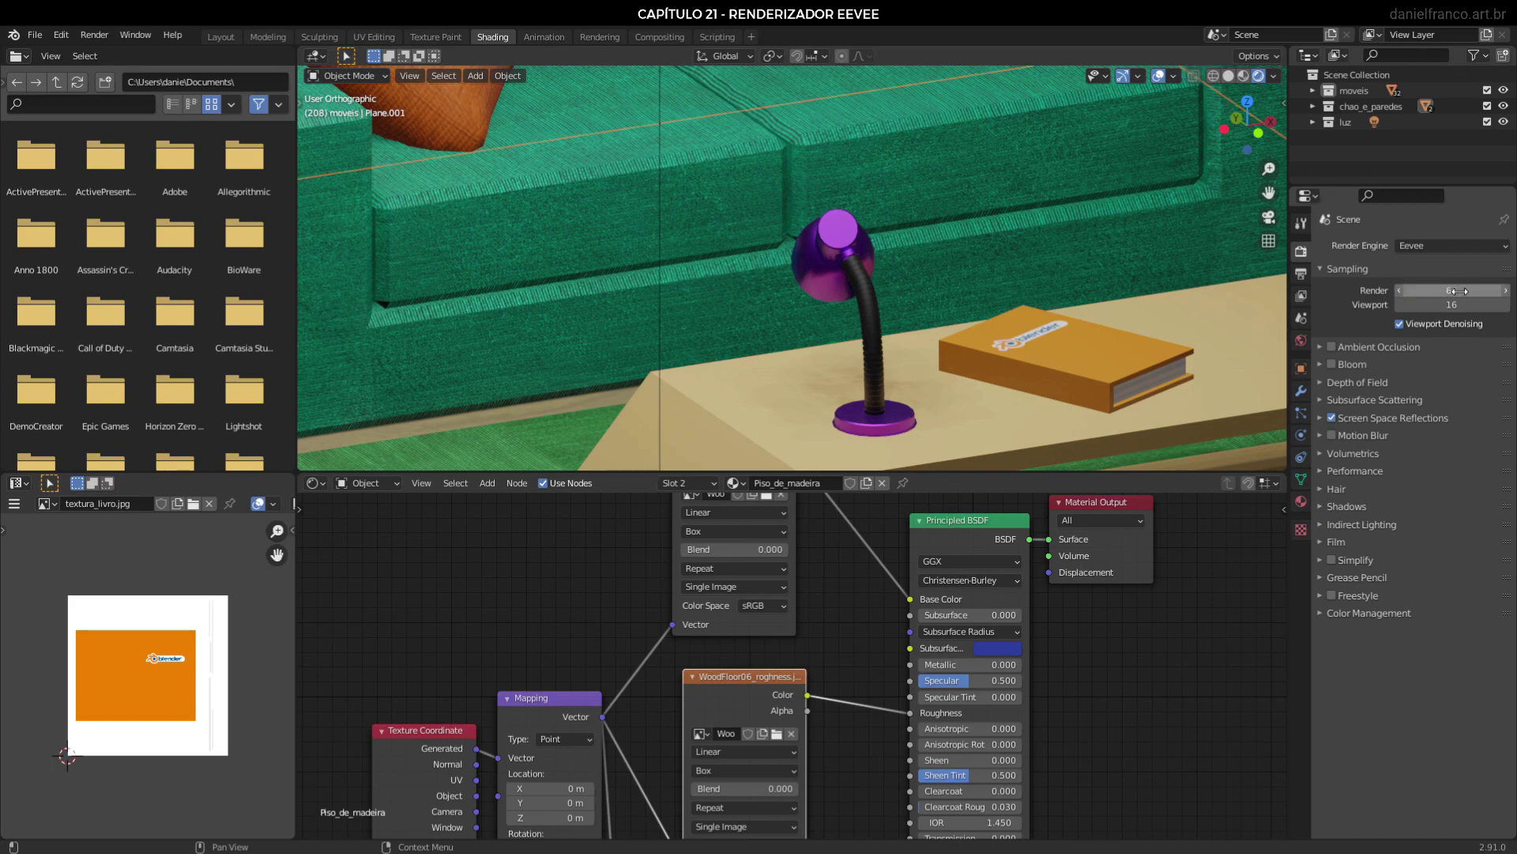
{"action": "scroll", "coordinate": [994, 191], "scroll_direction": "down", "scroll_amount": 4}
{"action": "middle_click_drag", "start_coordinate": [994, 191], "coordinate": [848, 371]}
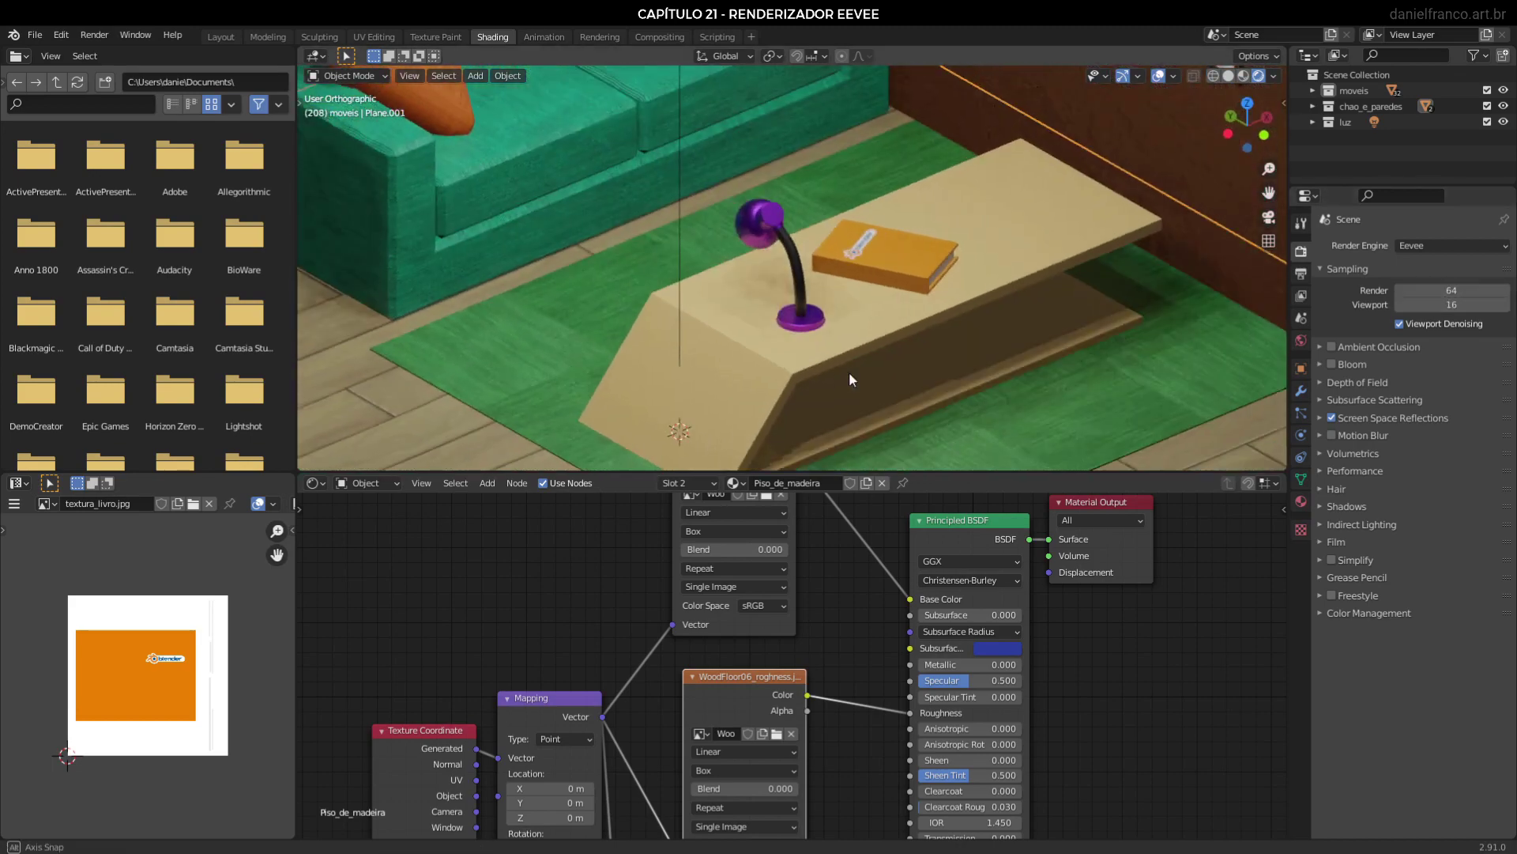
Set the viewport samples to 1 and view the wider living room for comparison.
{"action": "left_click", "coordinate": [1454, 304]}
{"action": "type", "text": "1"}
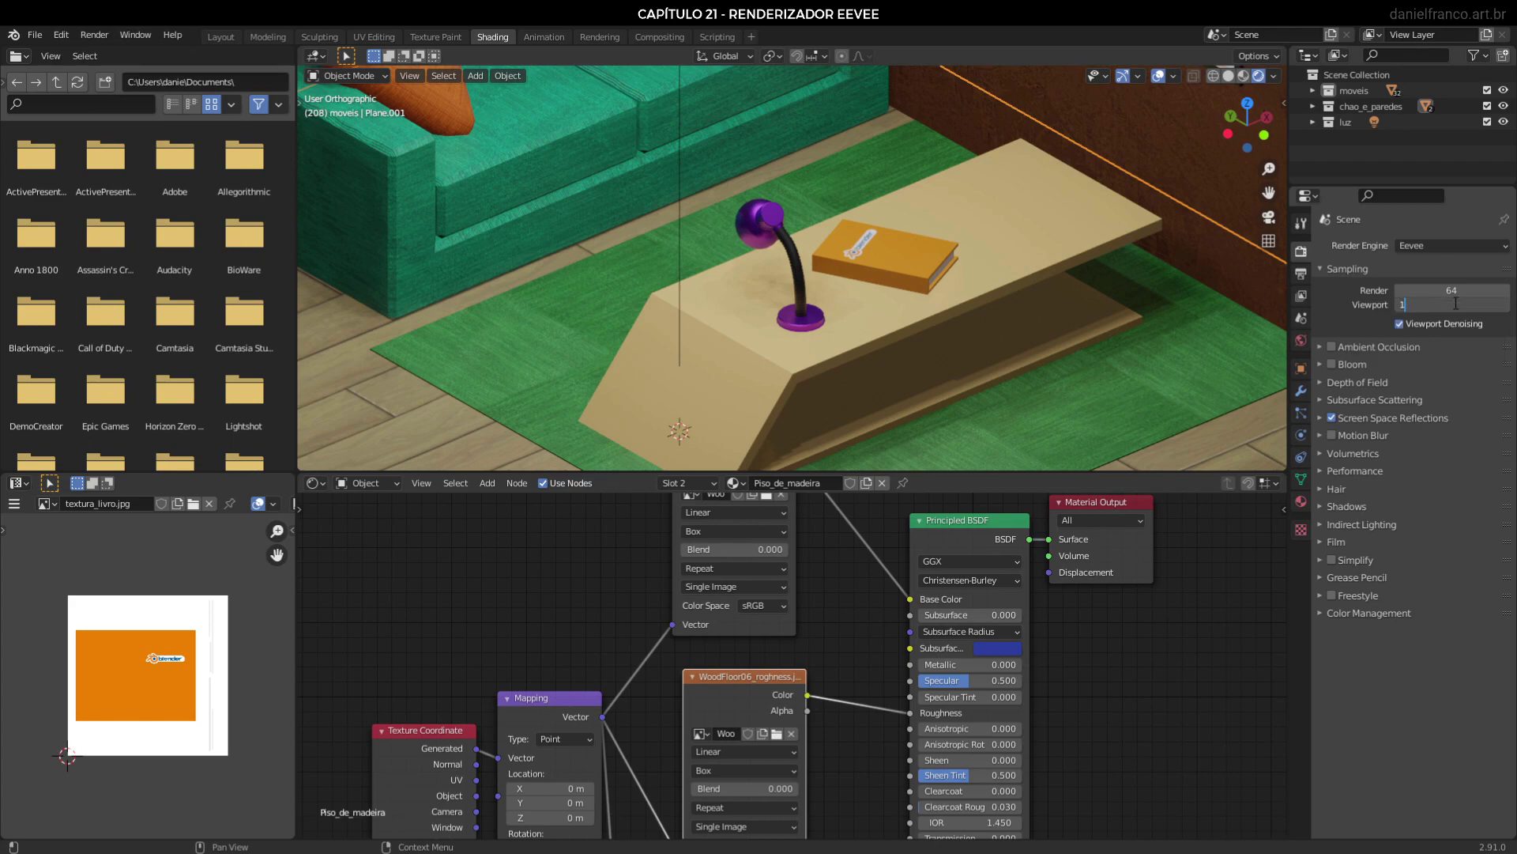
{"action": "key", "text": "Return"}
{"action": "scroll", "coordinate": [853, 264], "scroll_direction": "down", "scroll_amount": 3}
{"action": "middle_click_drag", "start_coordinate": [854, 275], "coordinate": [912, 282]}
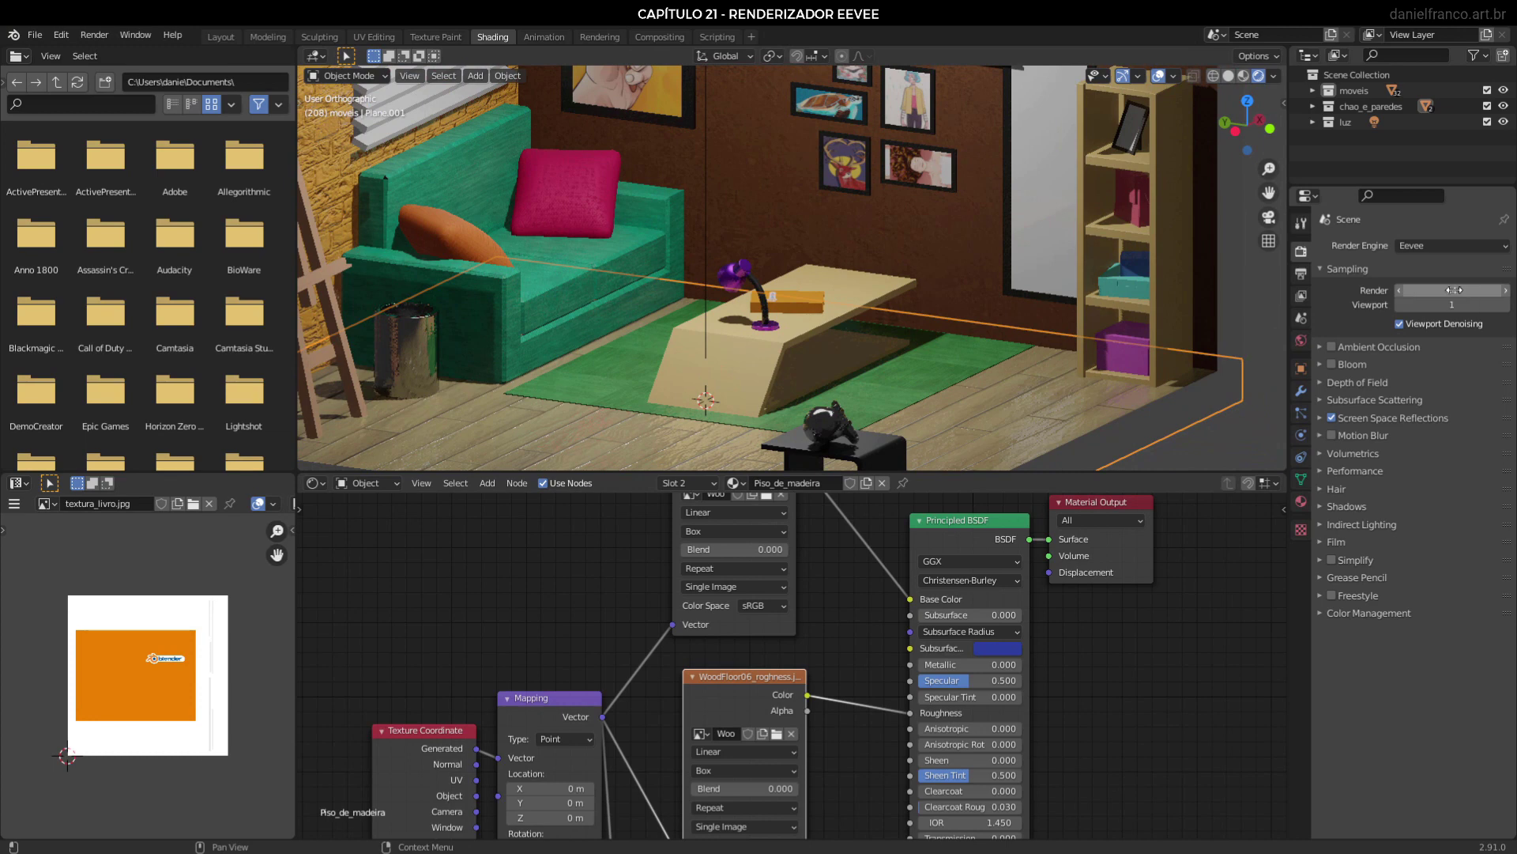
Set the viewport samples to 0 for continuous viewport sampling.
{"action": "left_click", "coordinate": [1454, 305]}
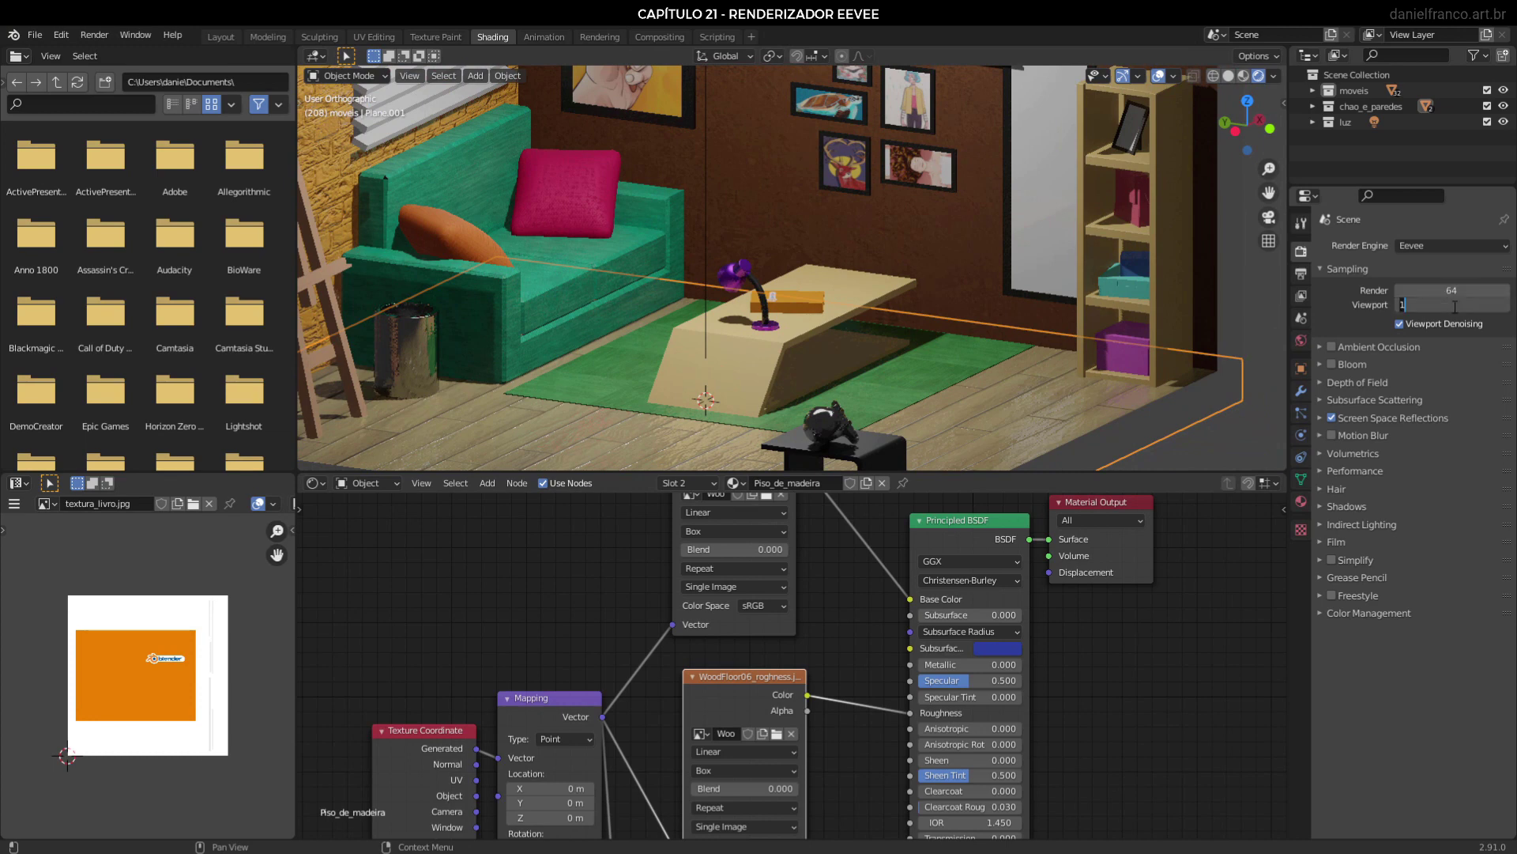
{"action": "type", "text": "0"}
{"action": "key", "text": "Return"}
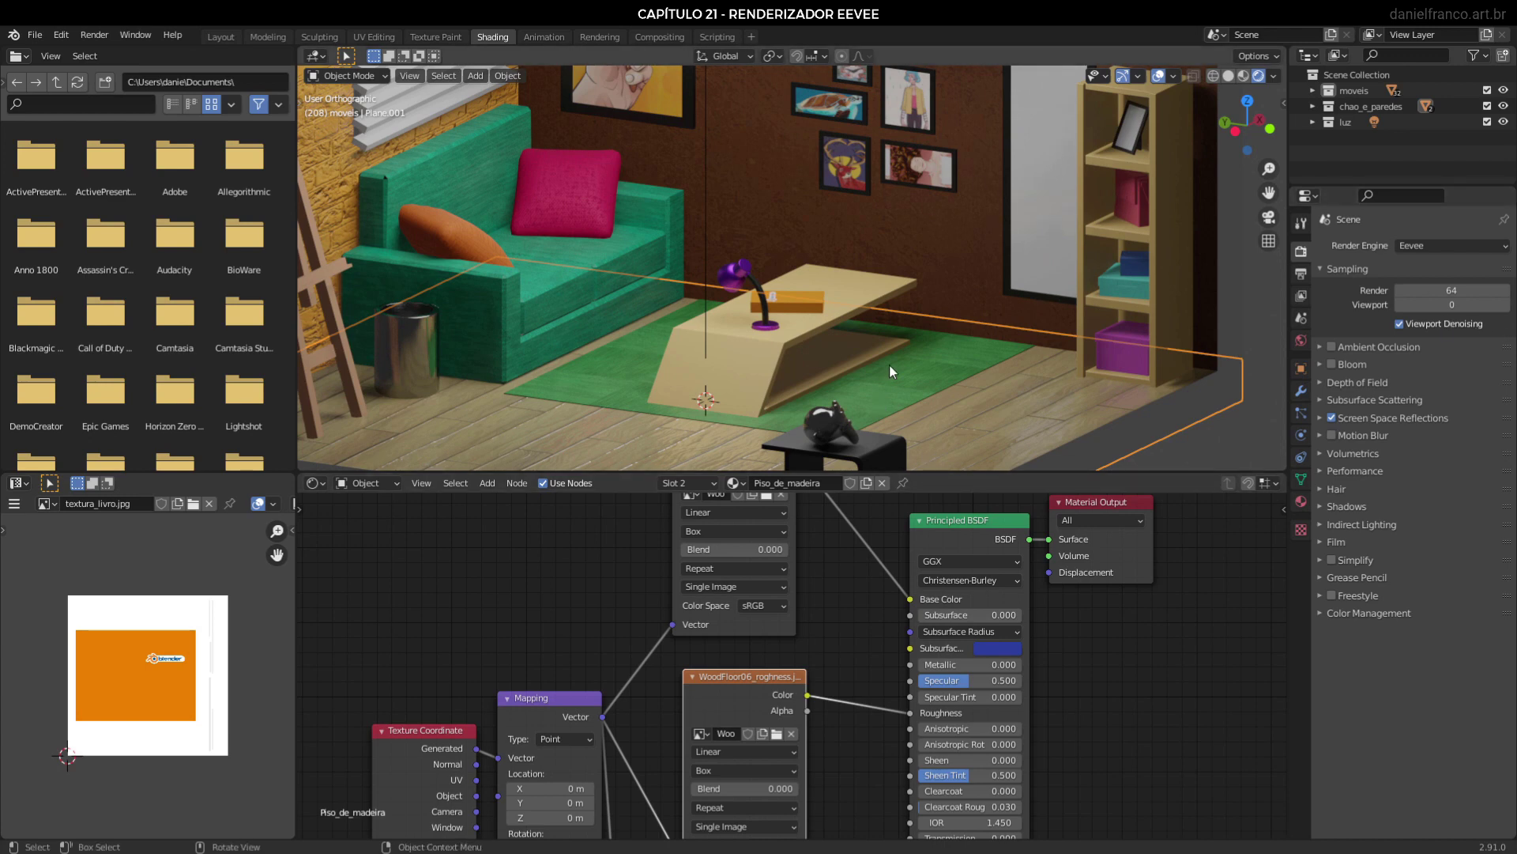
Enable Ambient Occlusion with its settings expanded.
{"action": "left_click", "coordinate": [1318, 346]}
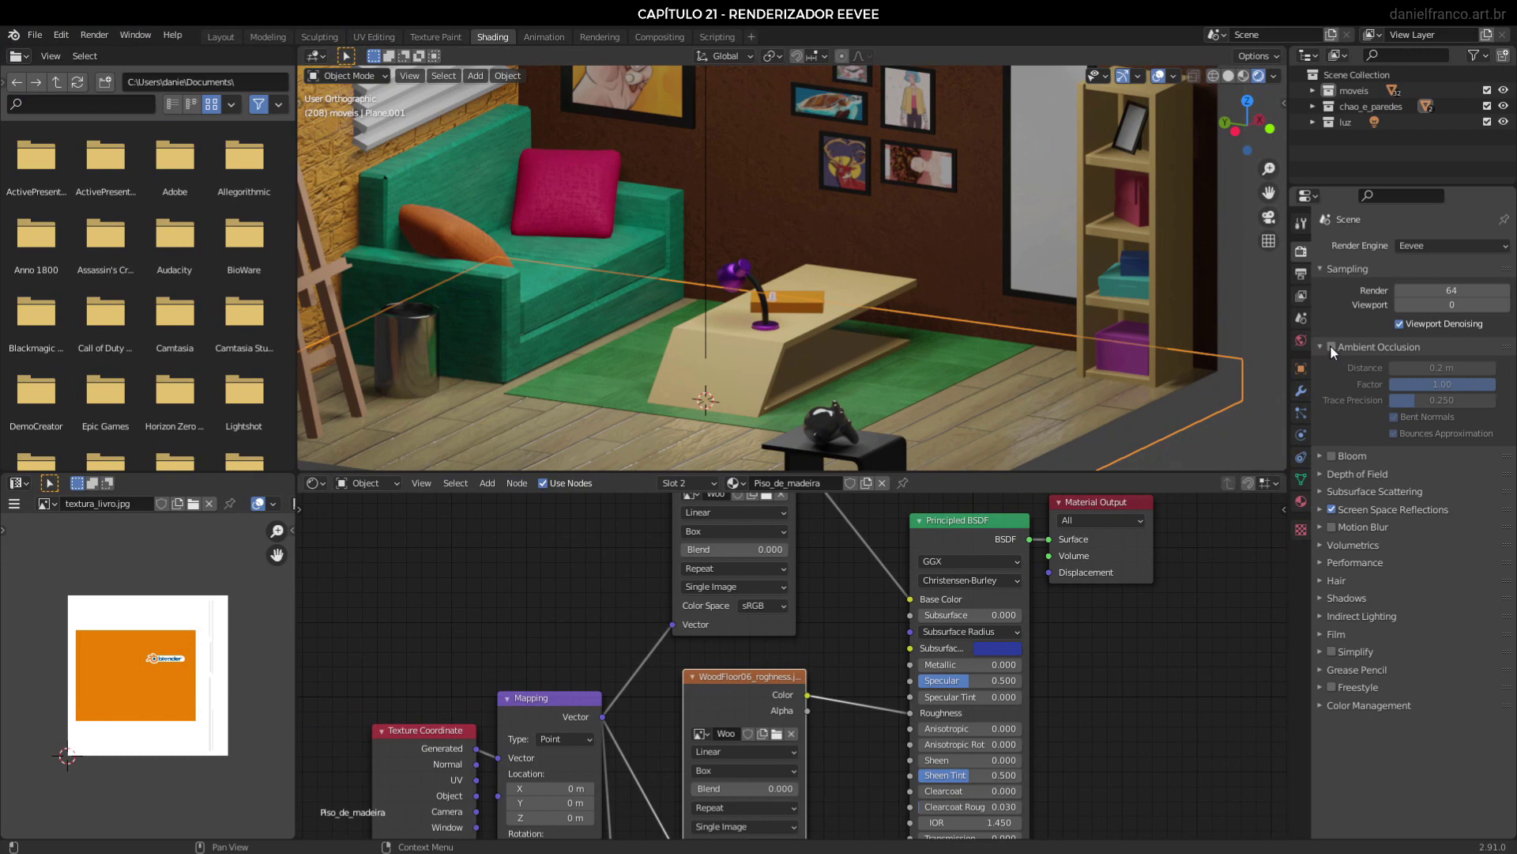
{"action": "left_click", "coordinate": [1331, 346]}
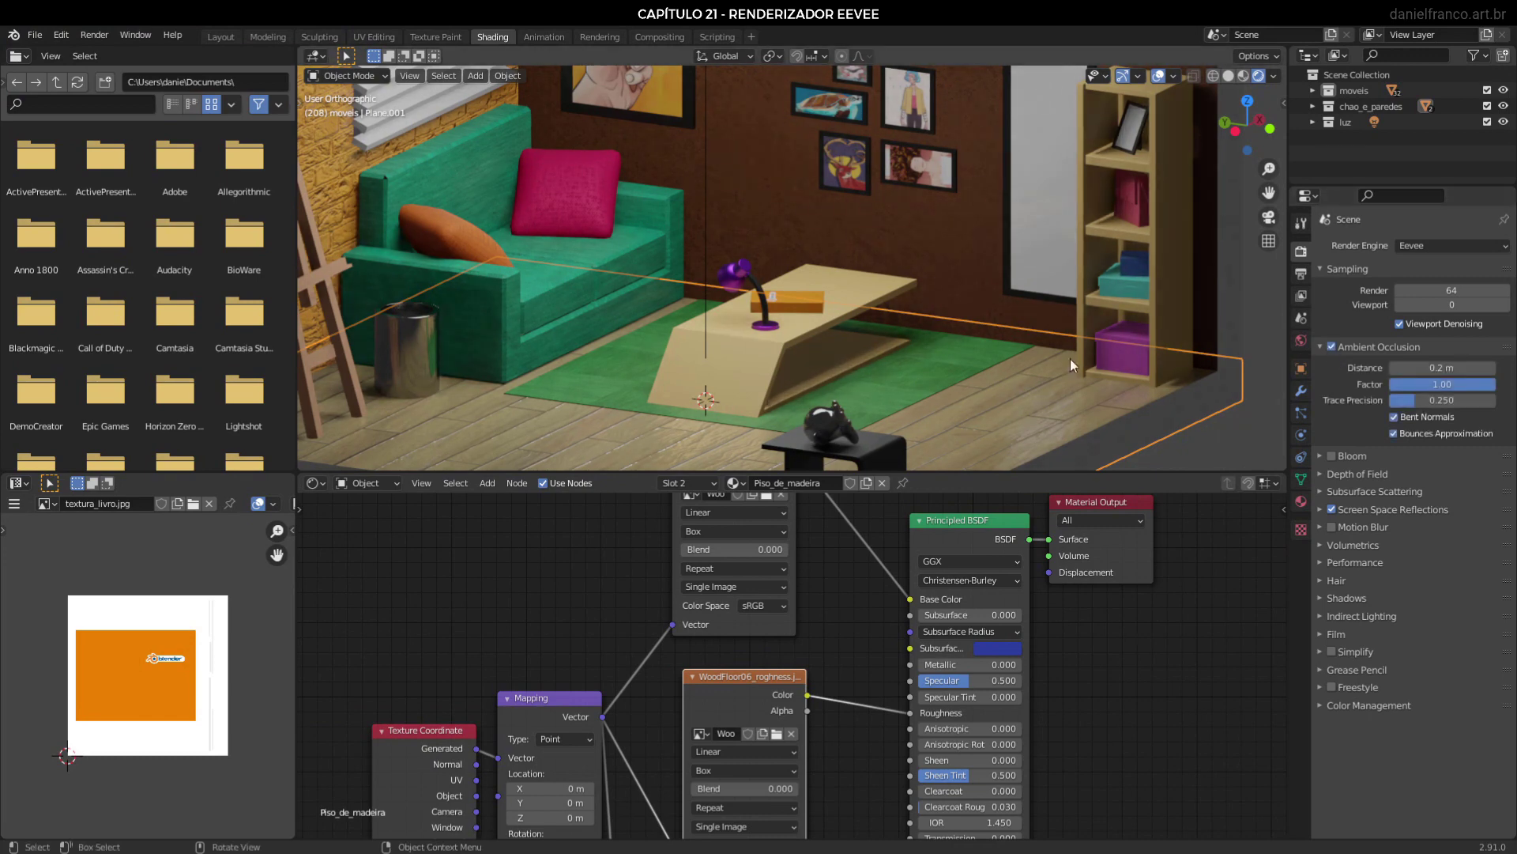
Examine the shading around the purple box on the lowest shelf, comparing it with Ambient Occlusion off and on.
{"action": "scroll", "coordinate": [1072, 351], "scroll_direction": "up", "scroll_amount": 8}
{"action": "scroll", "coordinate": [847, 315], "scroll_direction": "up", "scroll_amount": 3}
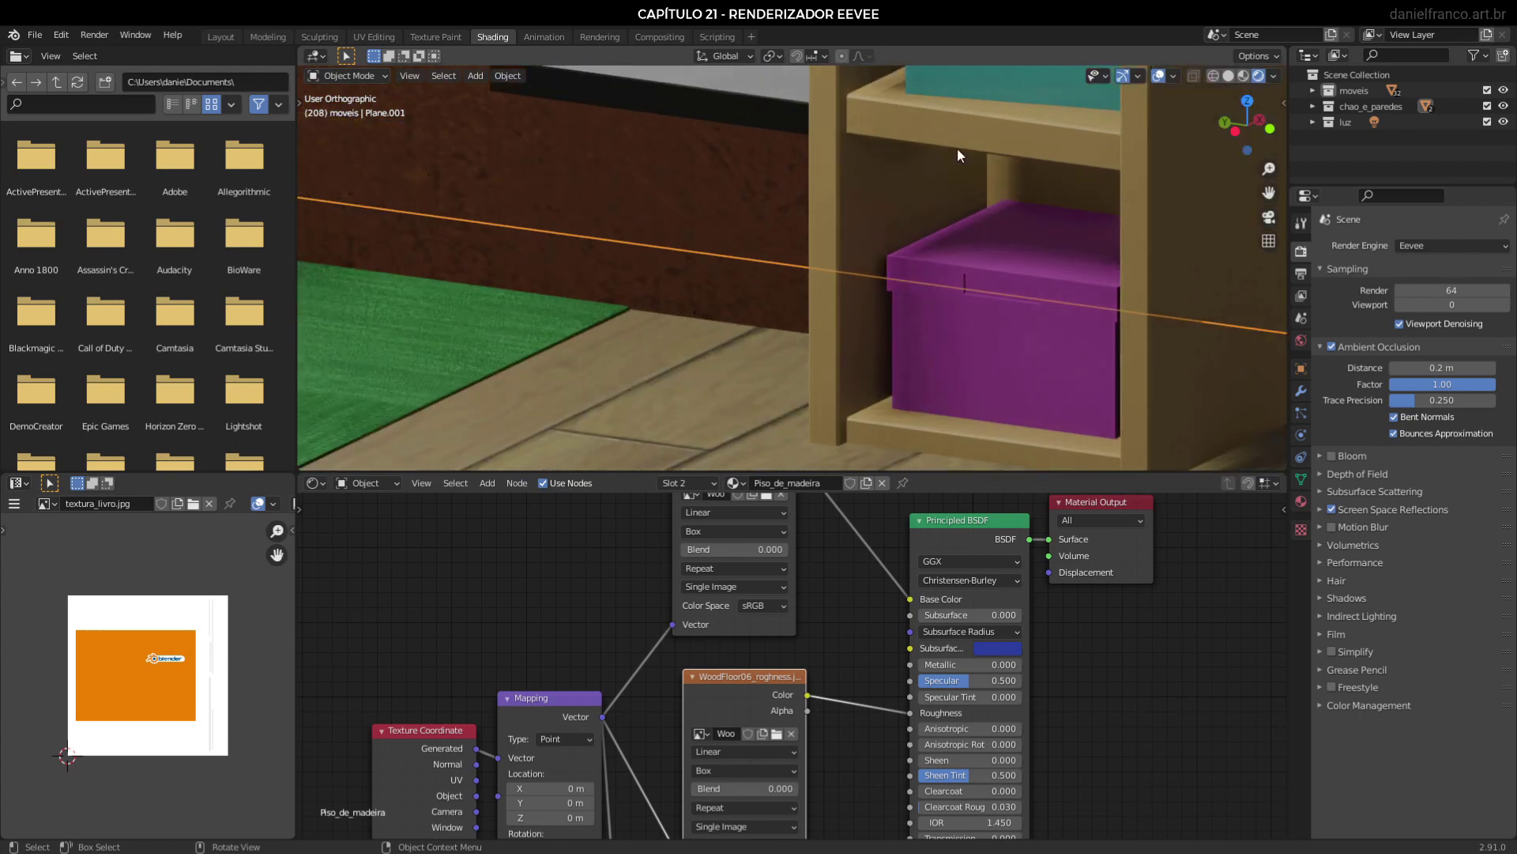
{"action": "middle_click_drag", "start_coordinate": [965, 222], "coordinate": [893, 332]}
{"action": "scroll", "coordinate": [774, 257], "scroll_direction": "up", "scroll_amount": 3}
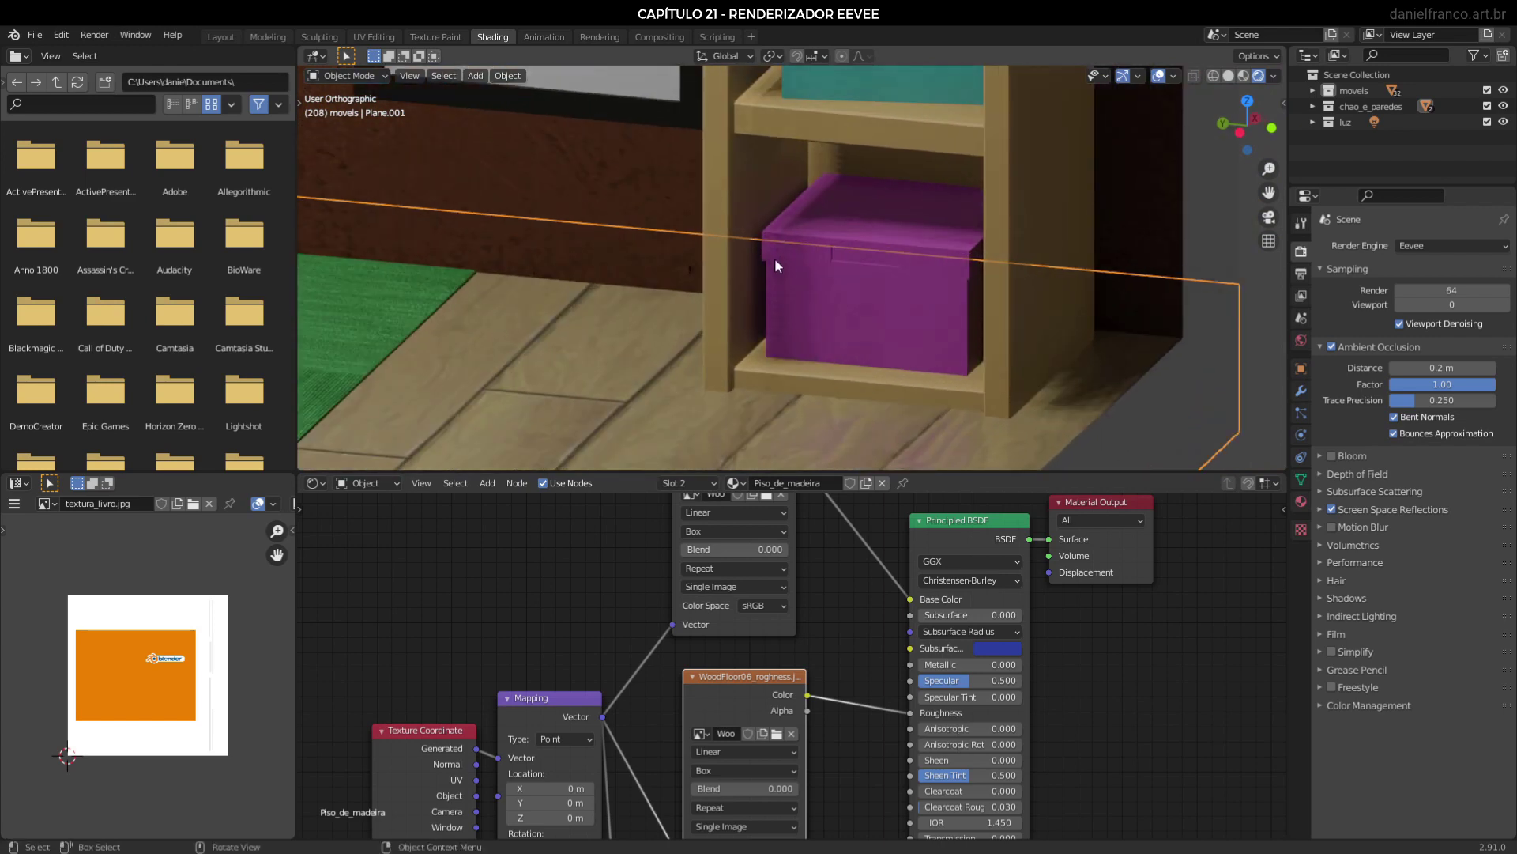
{"action": "middle_click_drag", "start_coordinate": [770, 328], "coordinate": [989, 368]}
{"action": "scroll", "coordinate": [914, 452], "scroll_direction": "down", "scroll_amount": 4}
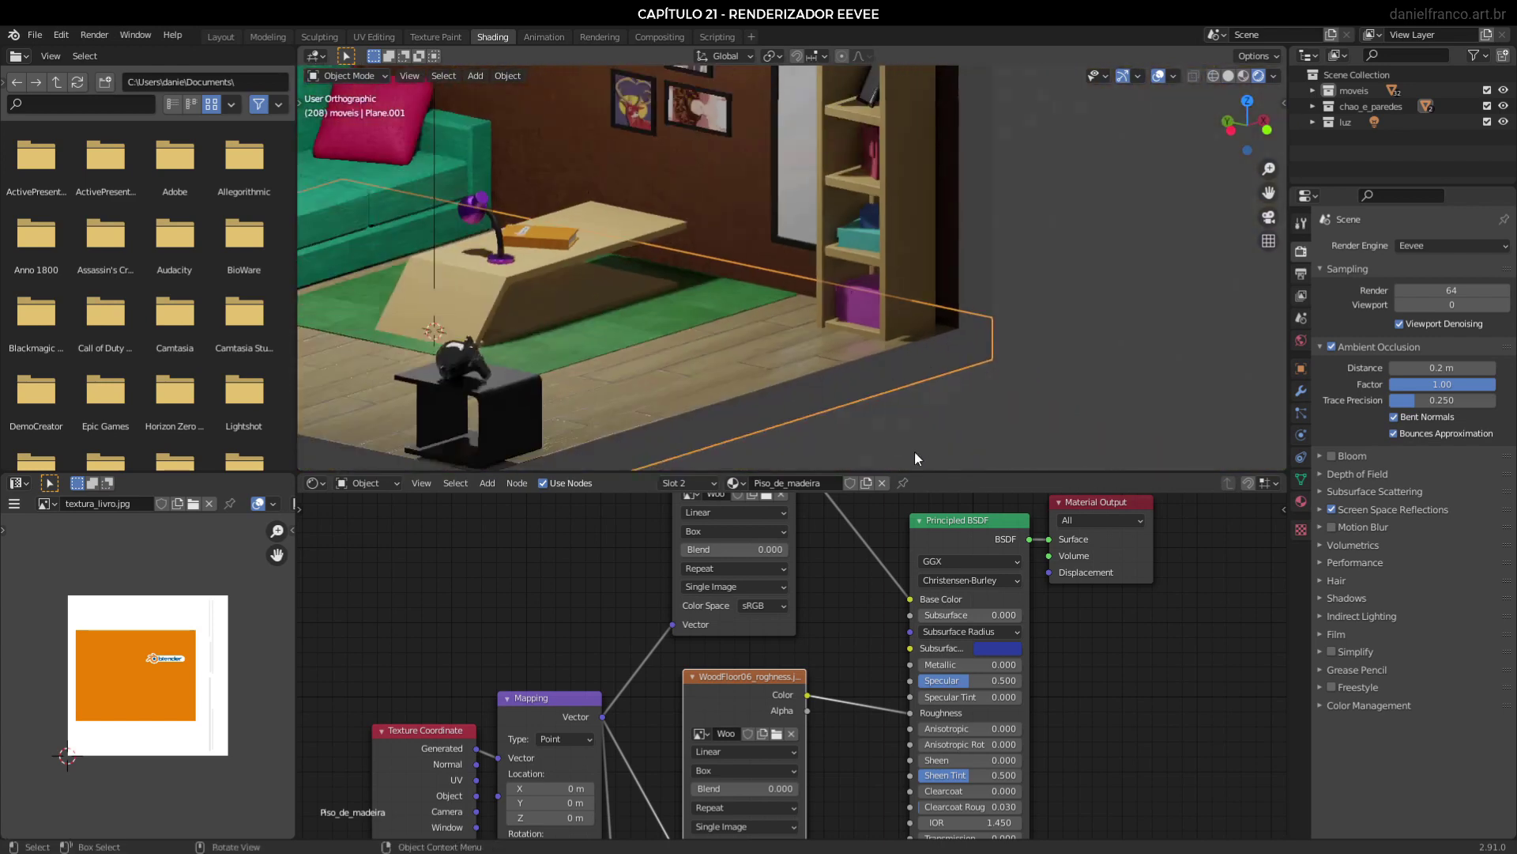
{"action": "scroll", "coordinate": [907, 430], "scroll_direction": "up", "scroll_amount": 4}
{"action": "scroll", "coordinate": [1009, 393], "scroll_direction": "up", "scroll_amount": 4}
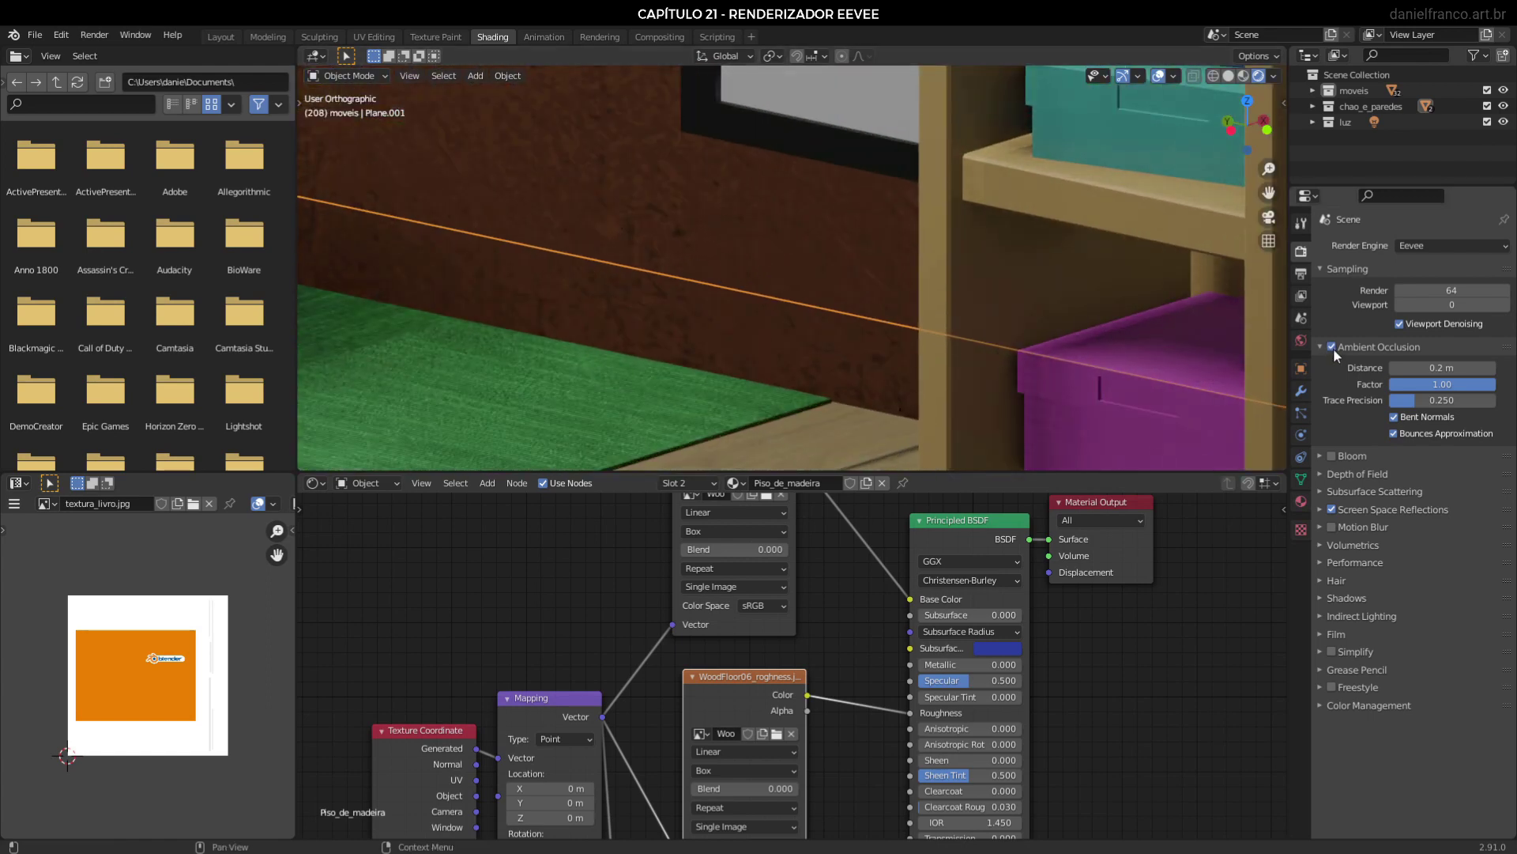
{"action": "left_click", "coordinate": [1331, 347]}
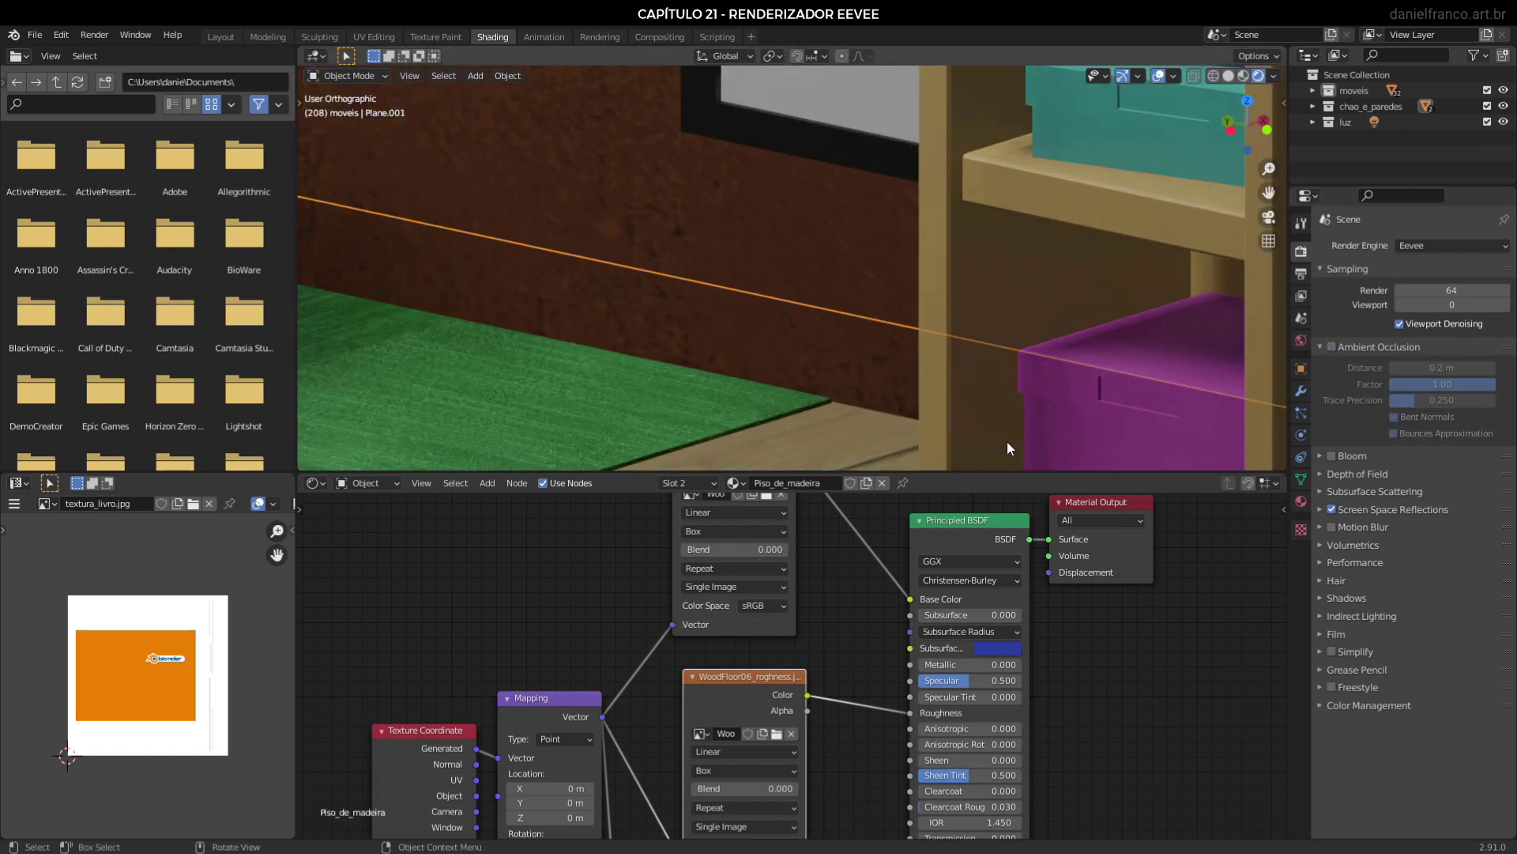
{"action": "left_click", "coordinate": [1333, 345]}
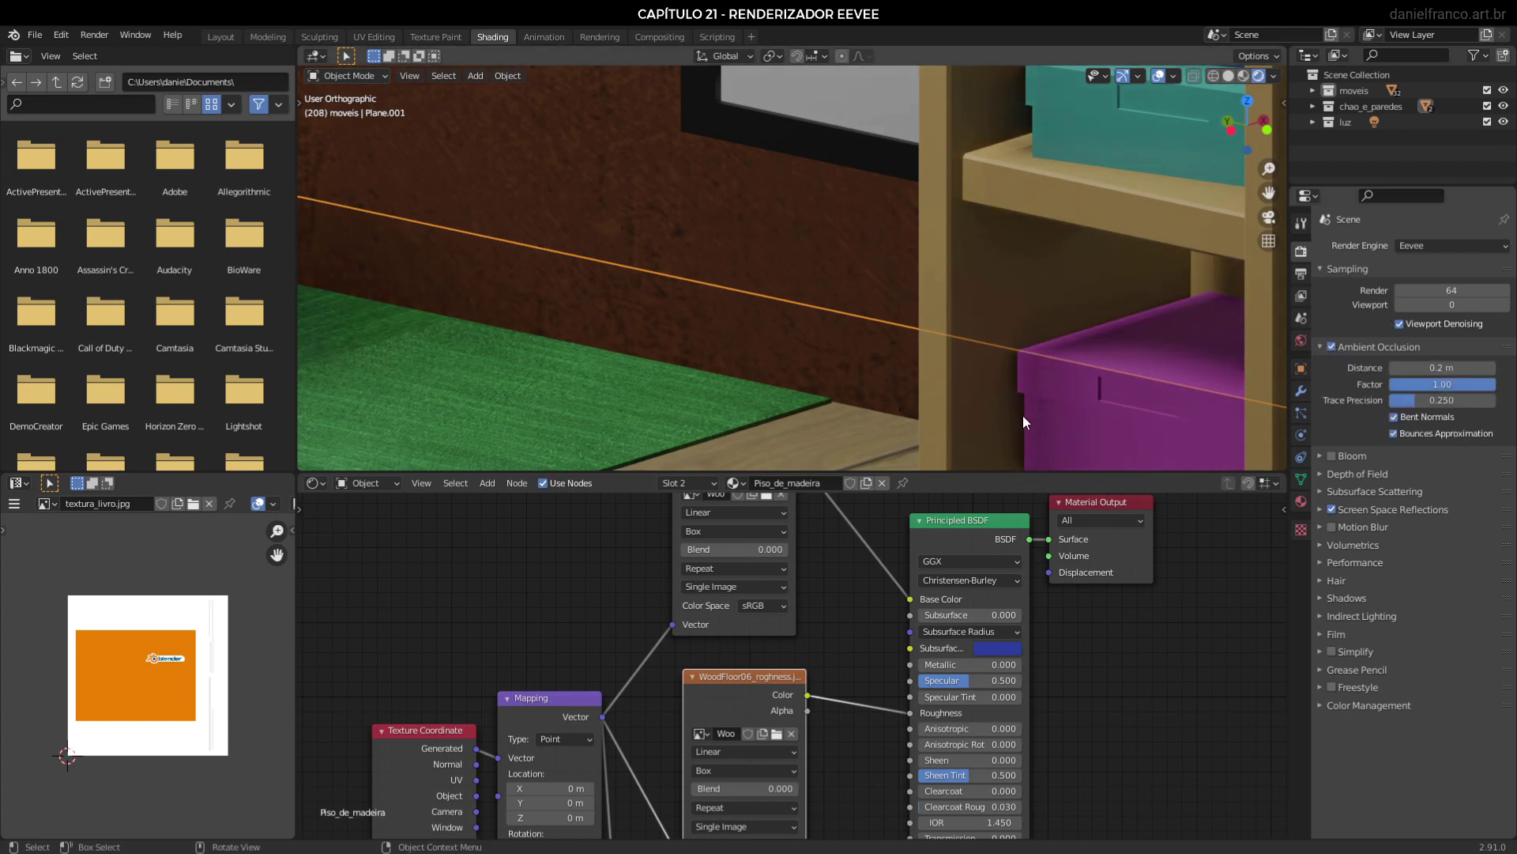
Select the purple box on the lowest shelf and try moving it along the Y axis.
{"action": "scroll", "coordinate": [1073, 387], "scroll_direction": "down", "scroll_amount": 2}
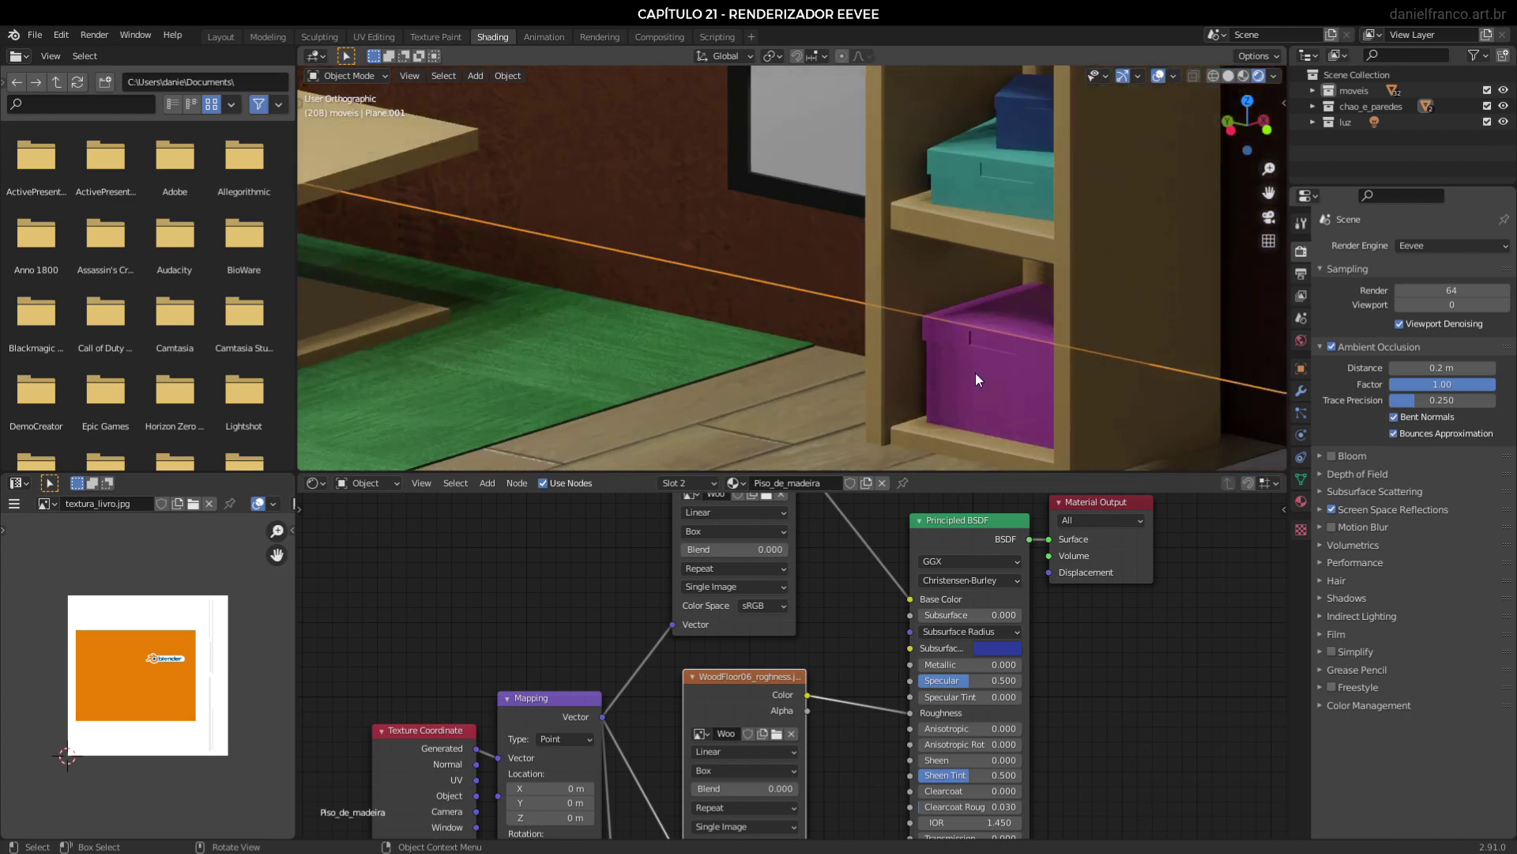
{"action": "left_click", "coordinate": [975, 372]}
{"action": "key", "text": "g"}
{"action": "key", "text": "y"}
{"action": "key", "text": "Escape"}
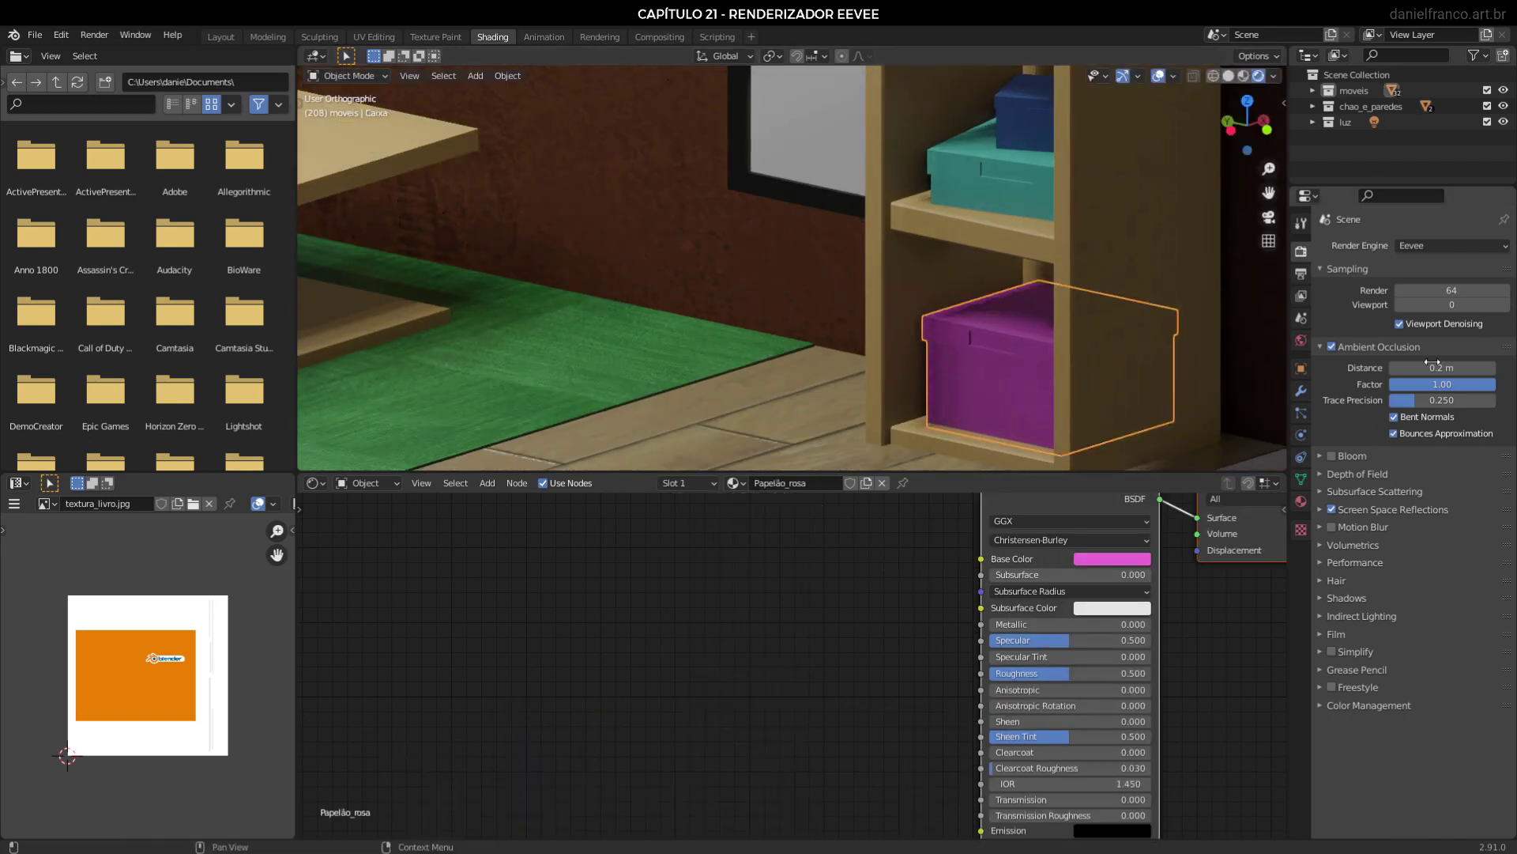
Set the Ambient Occlusion distance to 0.62 m and examine the shading on the purple box.
{"action": "scroll", "coordinate": [1064, 407], "scroll_direction": "up", "scroll_amount": 2}
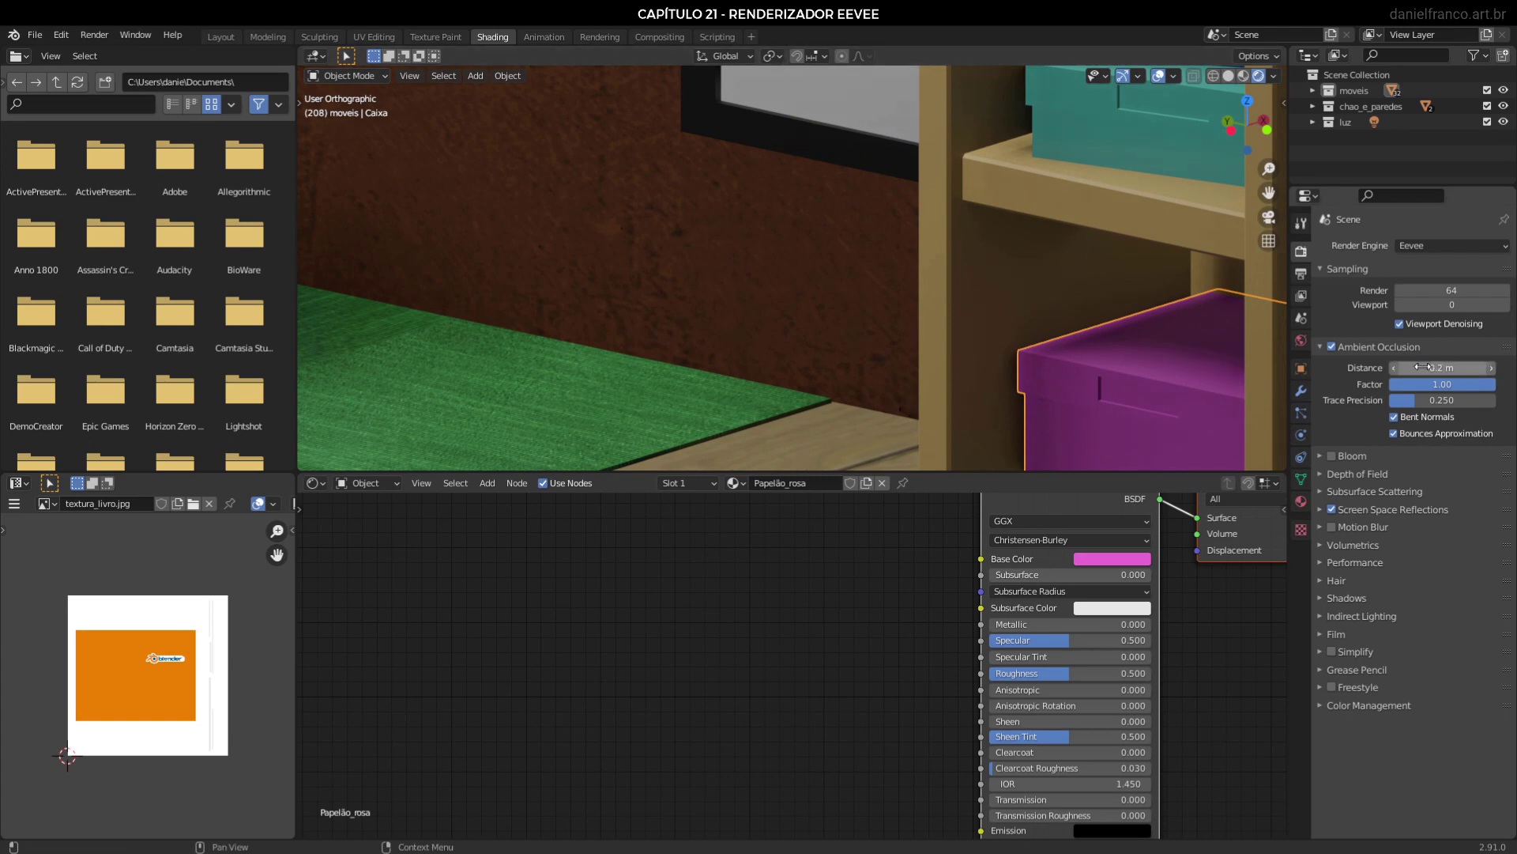
{"action": "mouse_move", "coordinate": [1423, 367]}
{"action": "left_mouse_down"}
{"action": "mouse_move", "coordinate": [1478, 368]}
{"action": "mouse_move", "coordinate": [1448, 367]}
{"action": "left_mouse_up"}
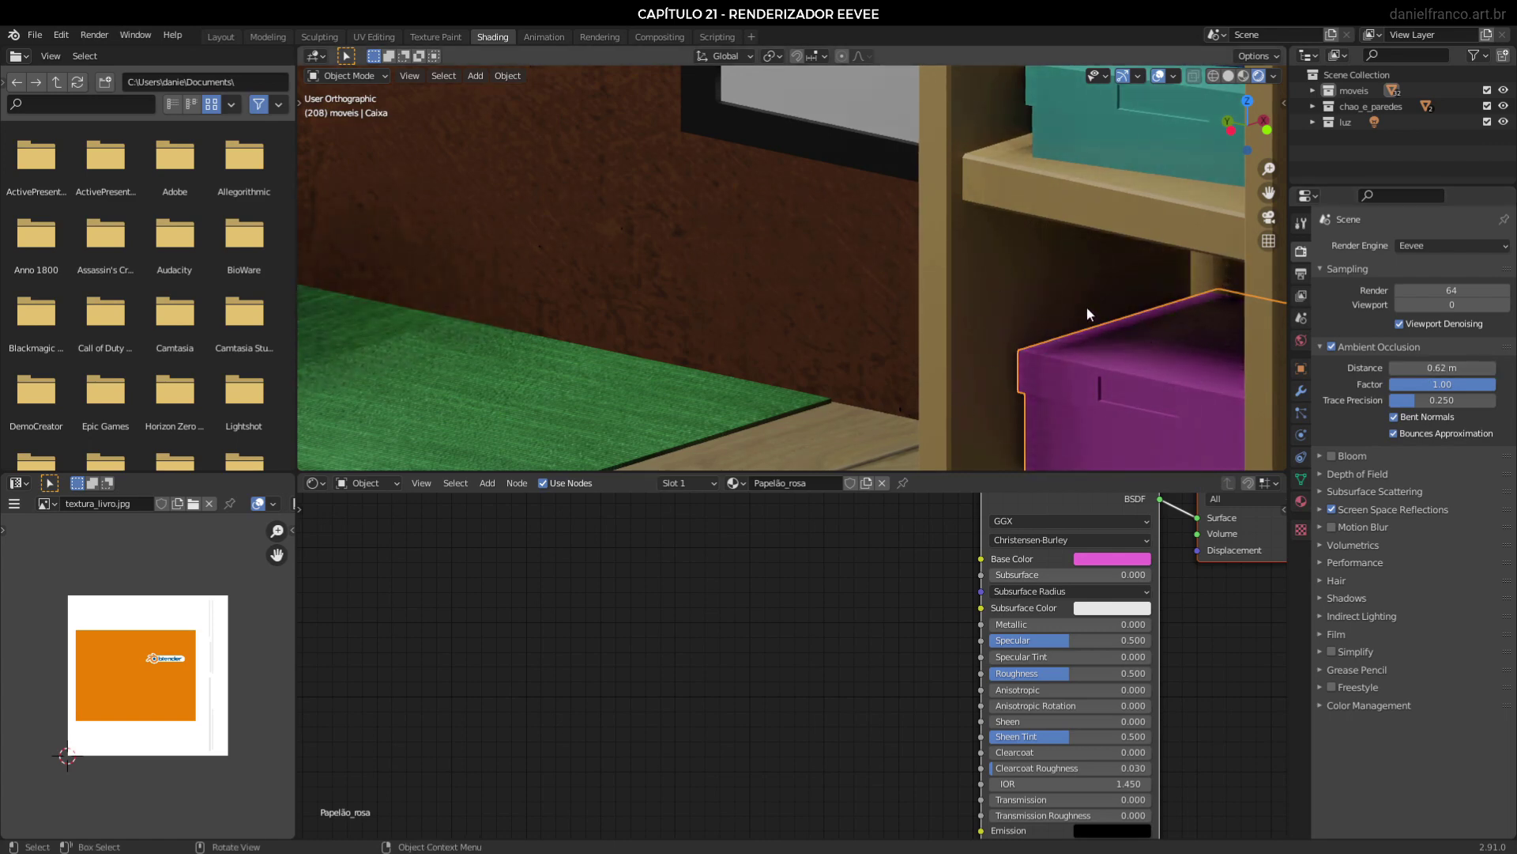
{"action": "key", "text": "KP_Decimal"}
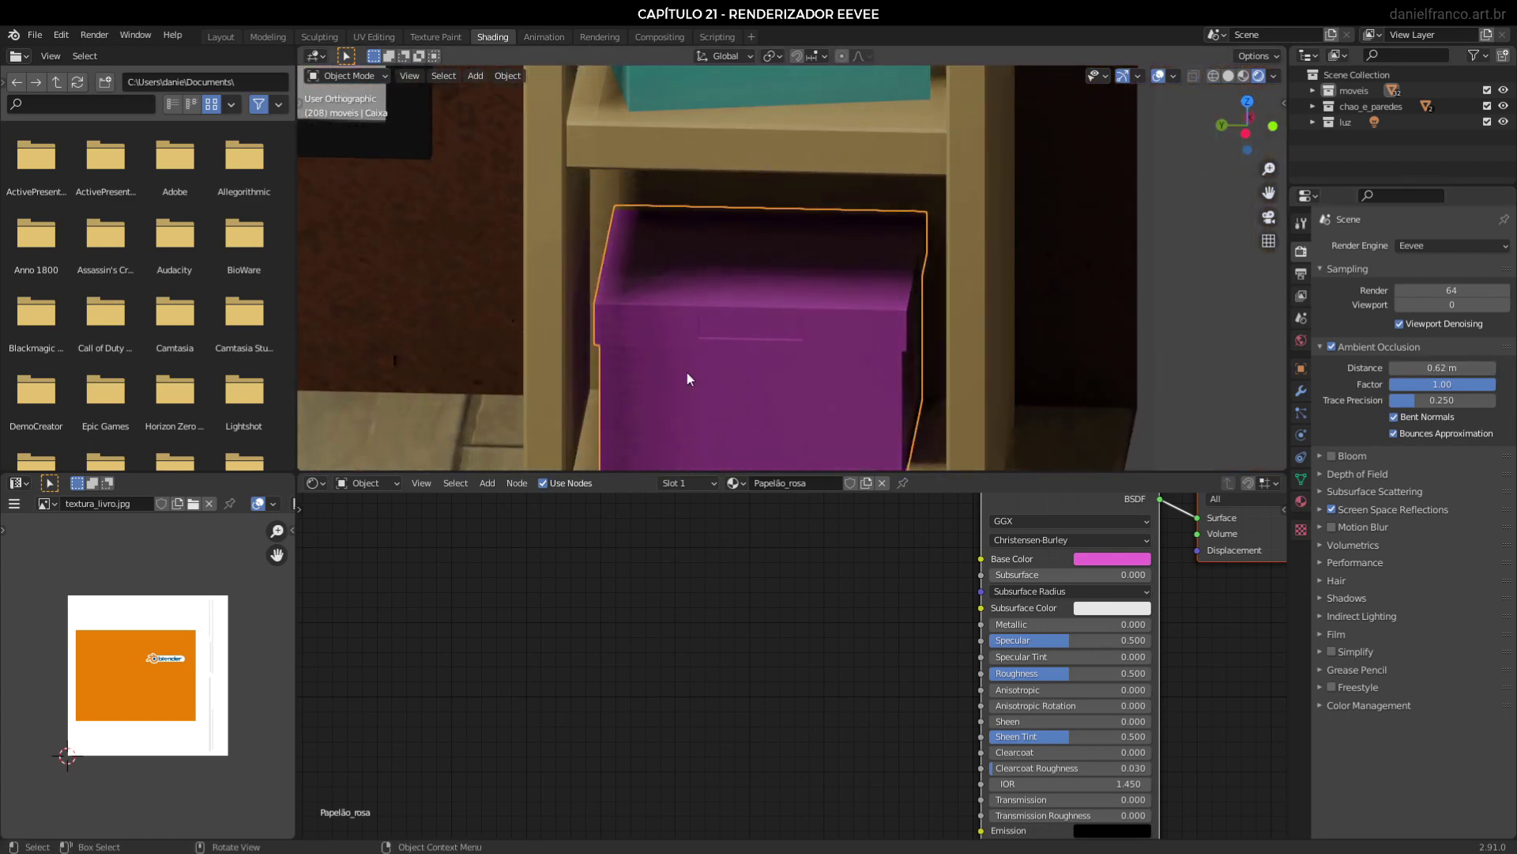
{"action": "middle_click_drag", "start_coordinate": [700, 378], "coordinate": [993, 369]}
{"action": "scroll", "coordinate": [992, 368], "scroll_direction": "down", "scroll_amount": 3}
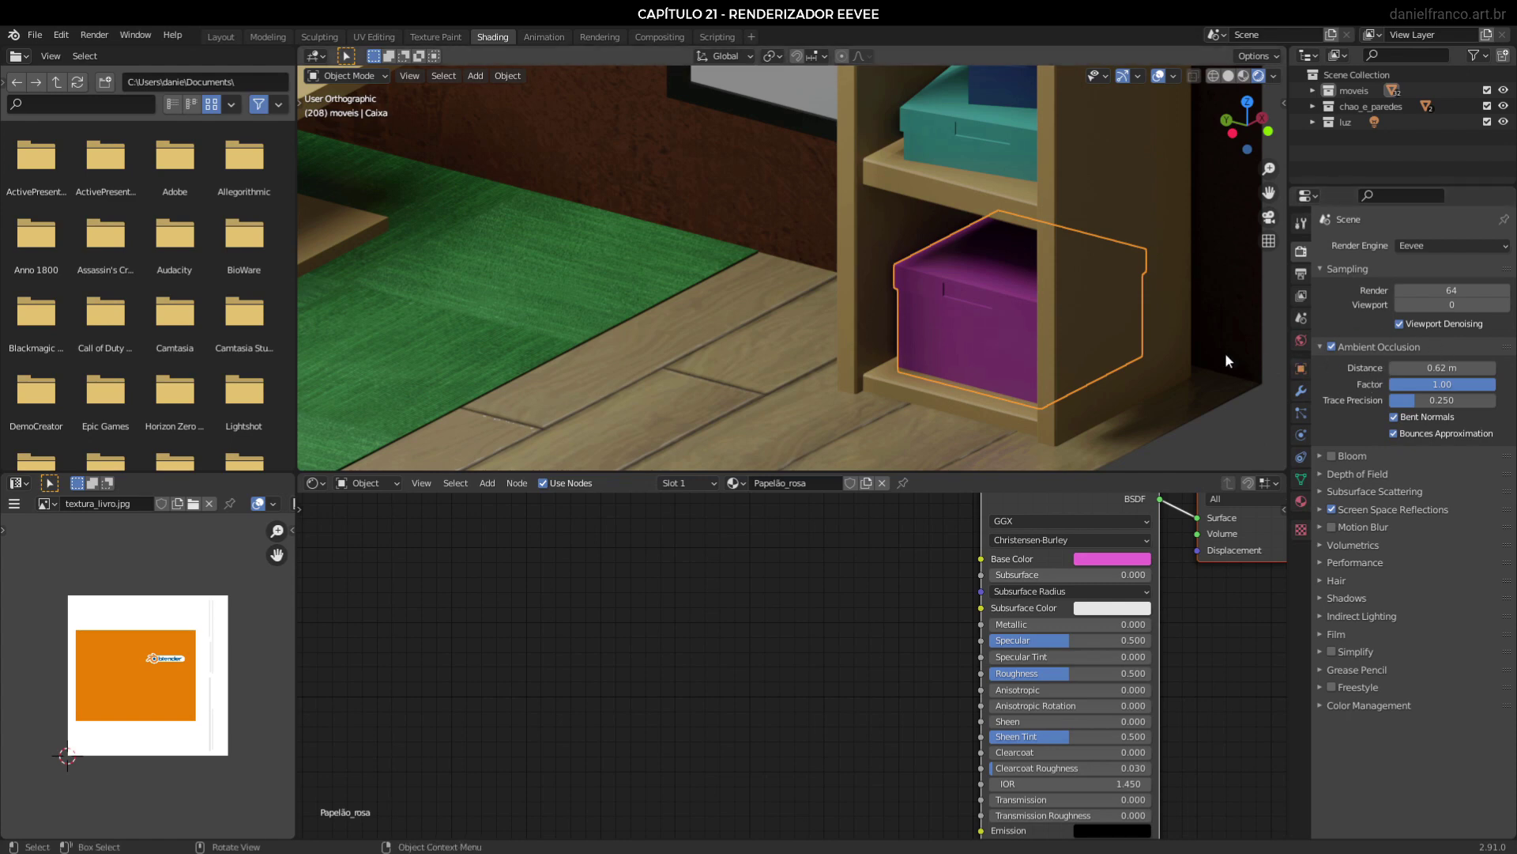
{"action": "scroll", "coordinate": [810, 291], "scroll_direction": "up", "scroll_amount": 3}
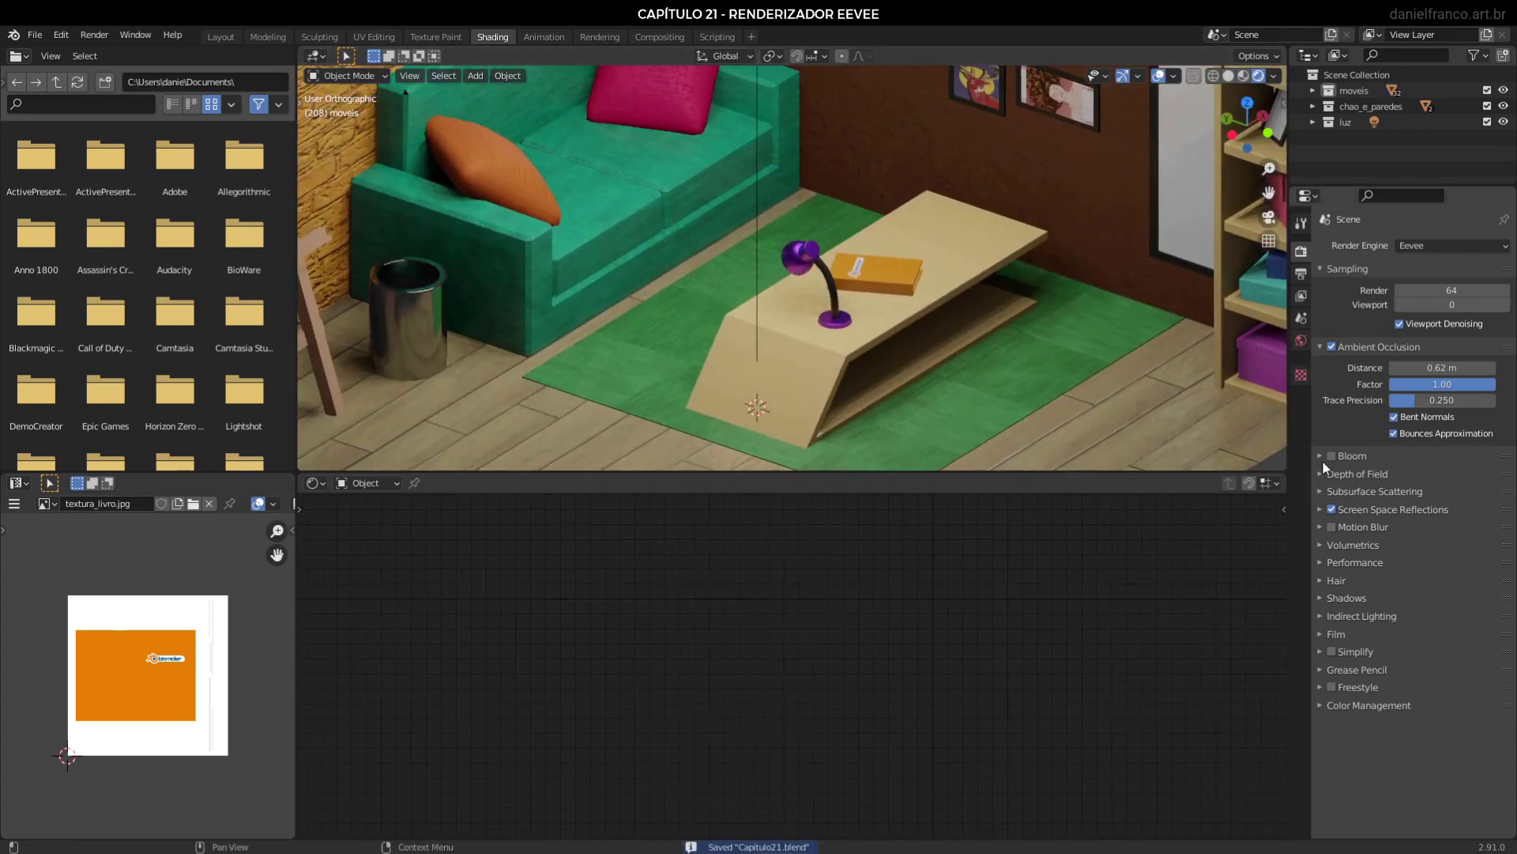
Enable Bloom with its settings expanded.
{"action": "left_click", "coordinate": [1316, 454]}
{"action": "left_click", "coordinate": [1330, 457]}
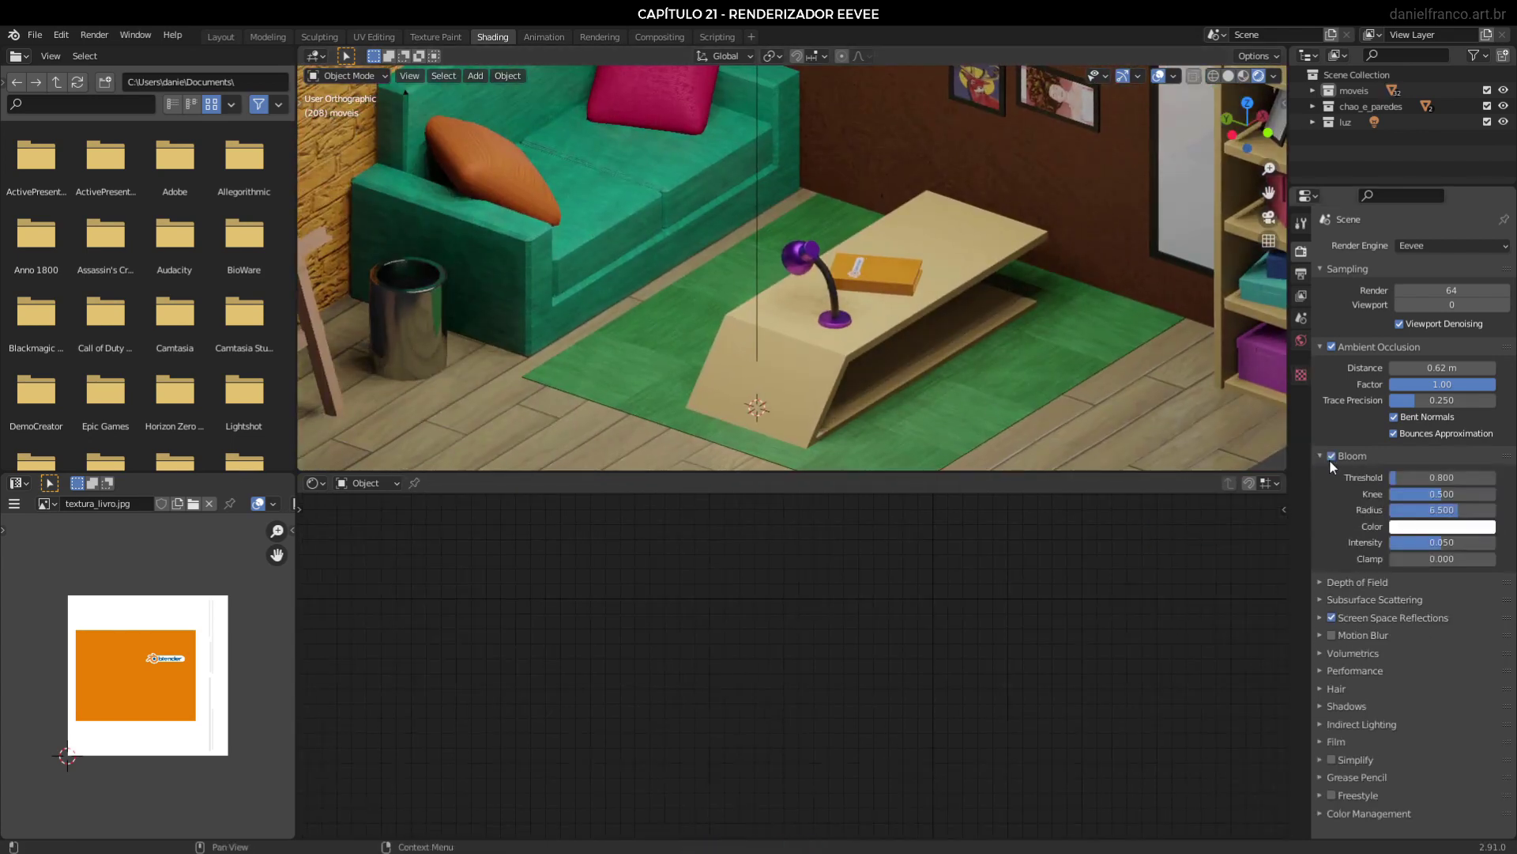
Add a cube, raise it along Z and scale it down so it floats above the coffee table area.
{"action": "key", "text": "shift+a"}
{"action": "mouse_move", "coordinate": [789, 348]}
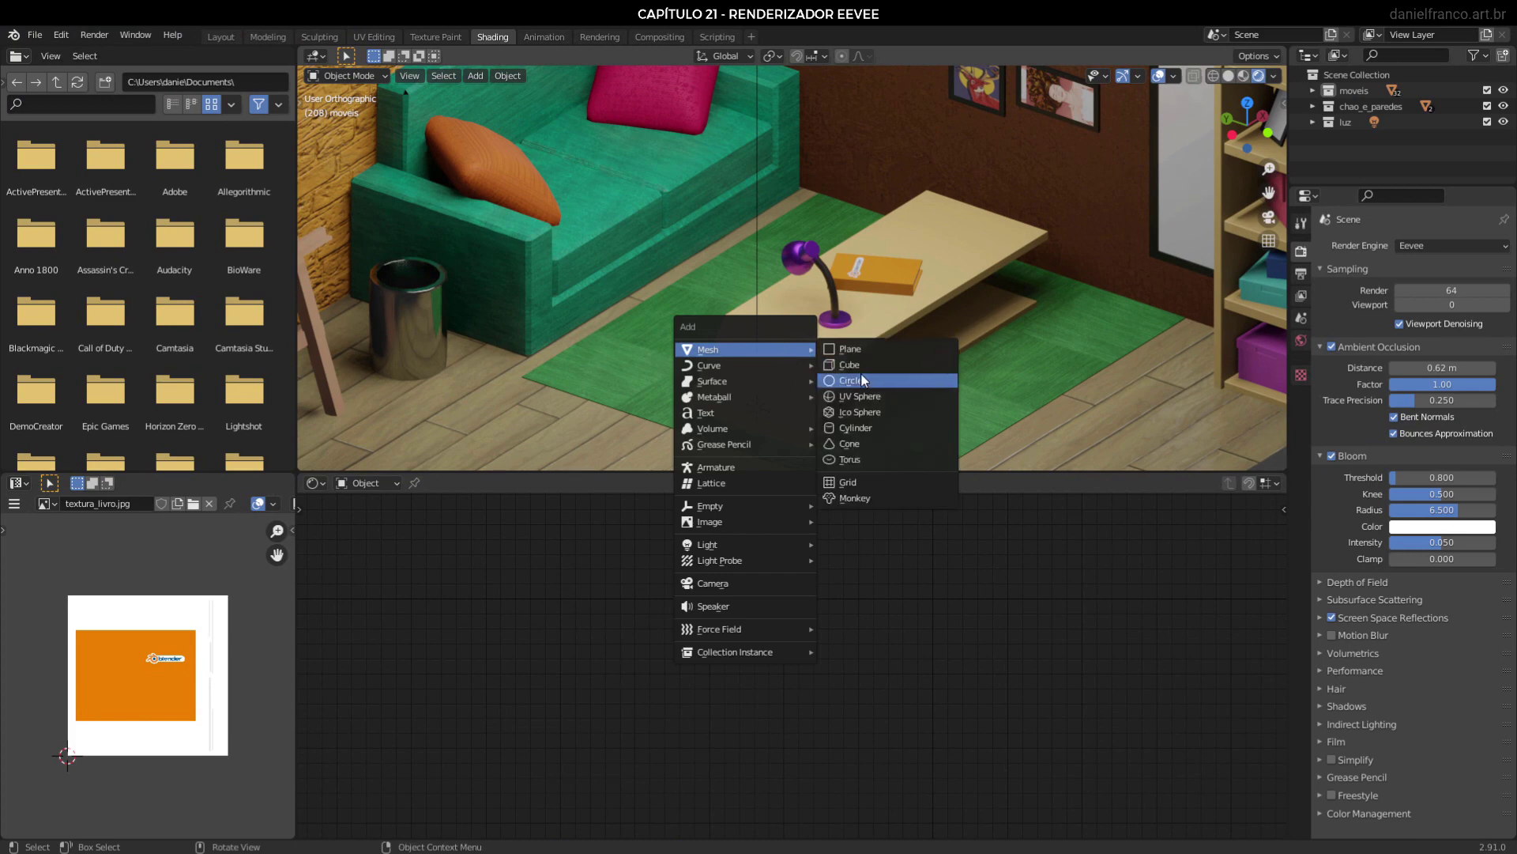
{"action": "left_click", "coordinate": [864, 363]}
{"action": "key", "text": "g"}
{"action": "key", "text": "z"}
{"action": "left_click", "coordinate": [869, 224]}
{"action": "scroll", "coordinate": [873, 229], "scroll_direction": "down", "scroll_amount": 4}
{"action": "key", "text": "s"}
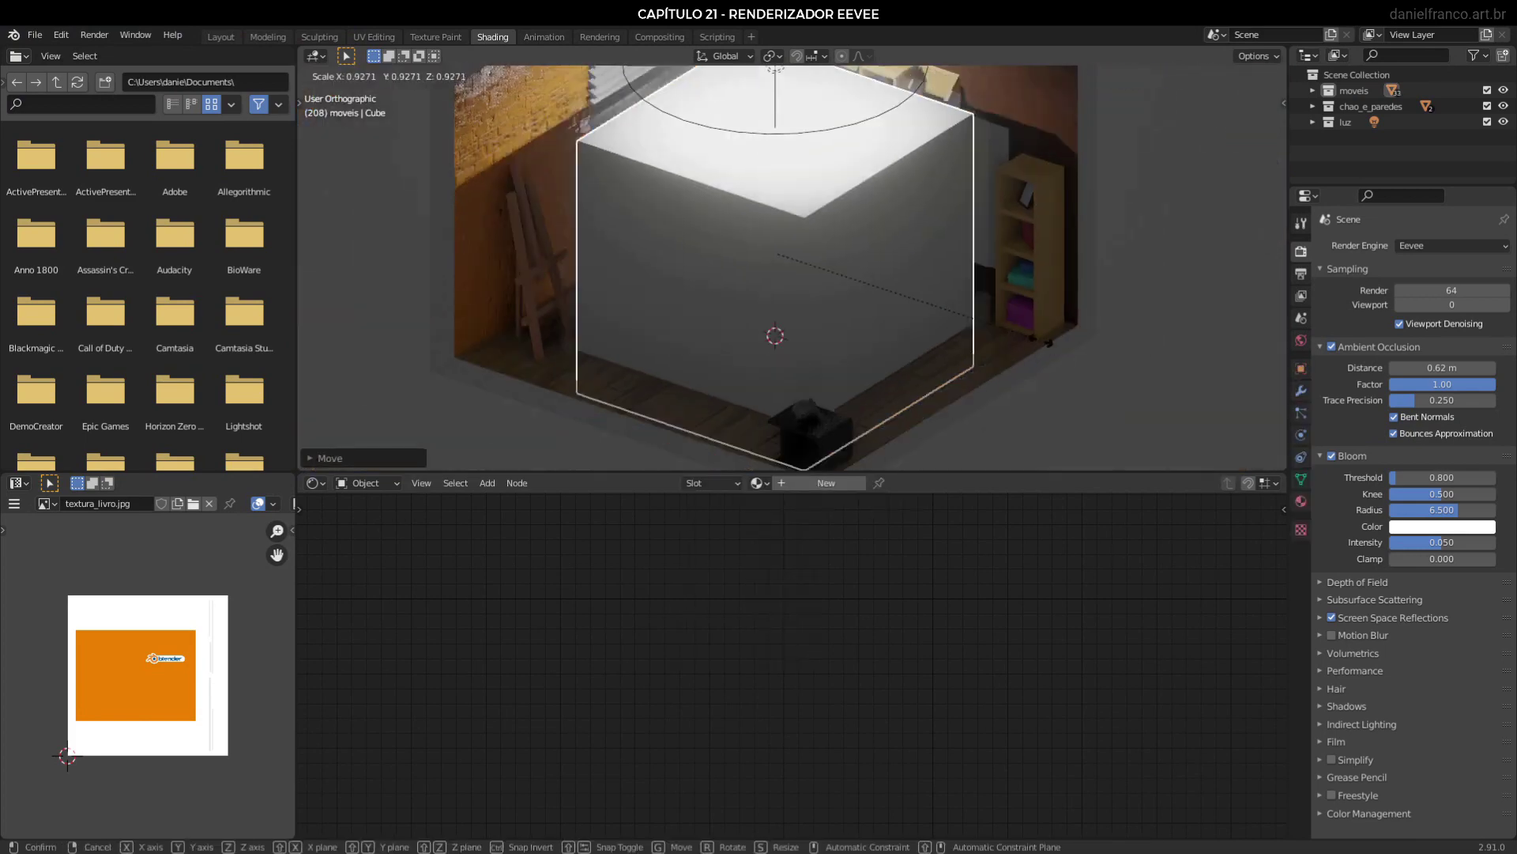
{"action": "left_click", "coordinate": [841, 292]}
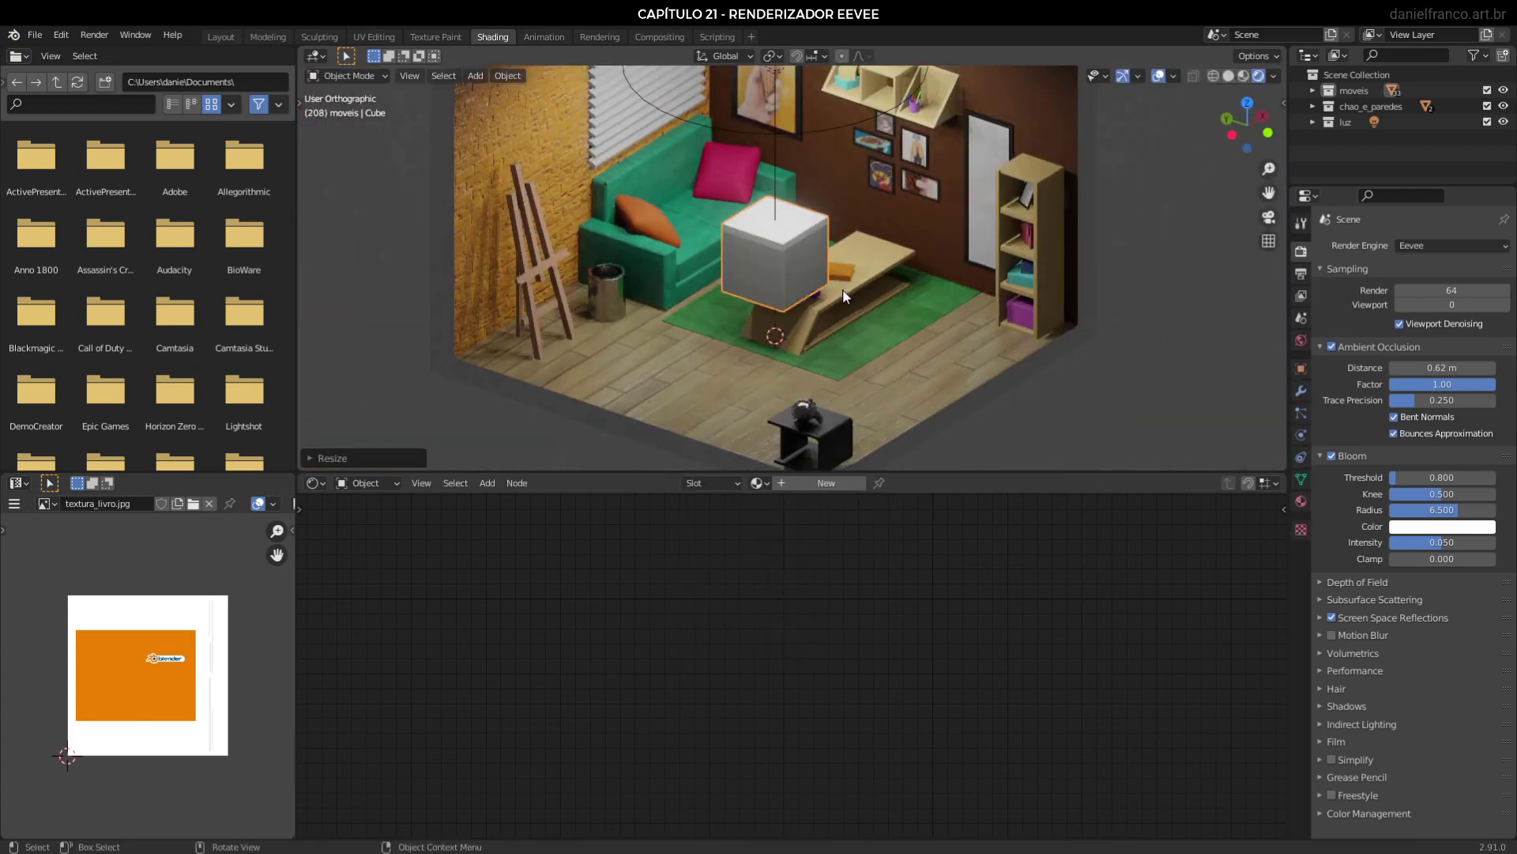
Give the cube a new material with white emission at strength 10 and view its glow in the room.
{"action": "left_click", "coordinate": [836, 484]}
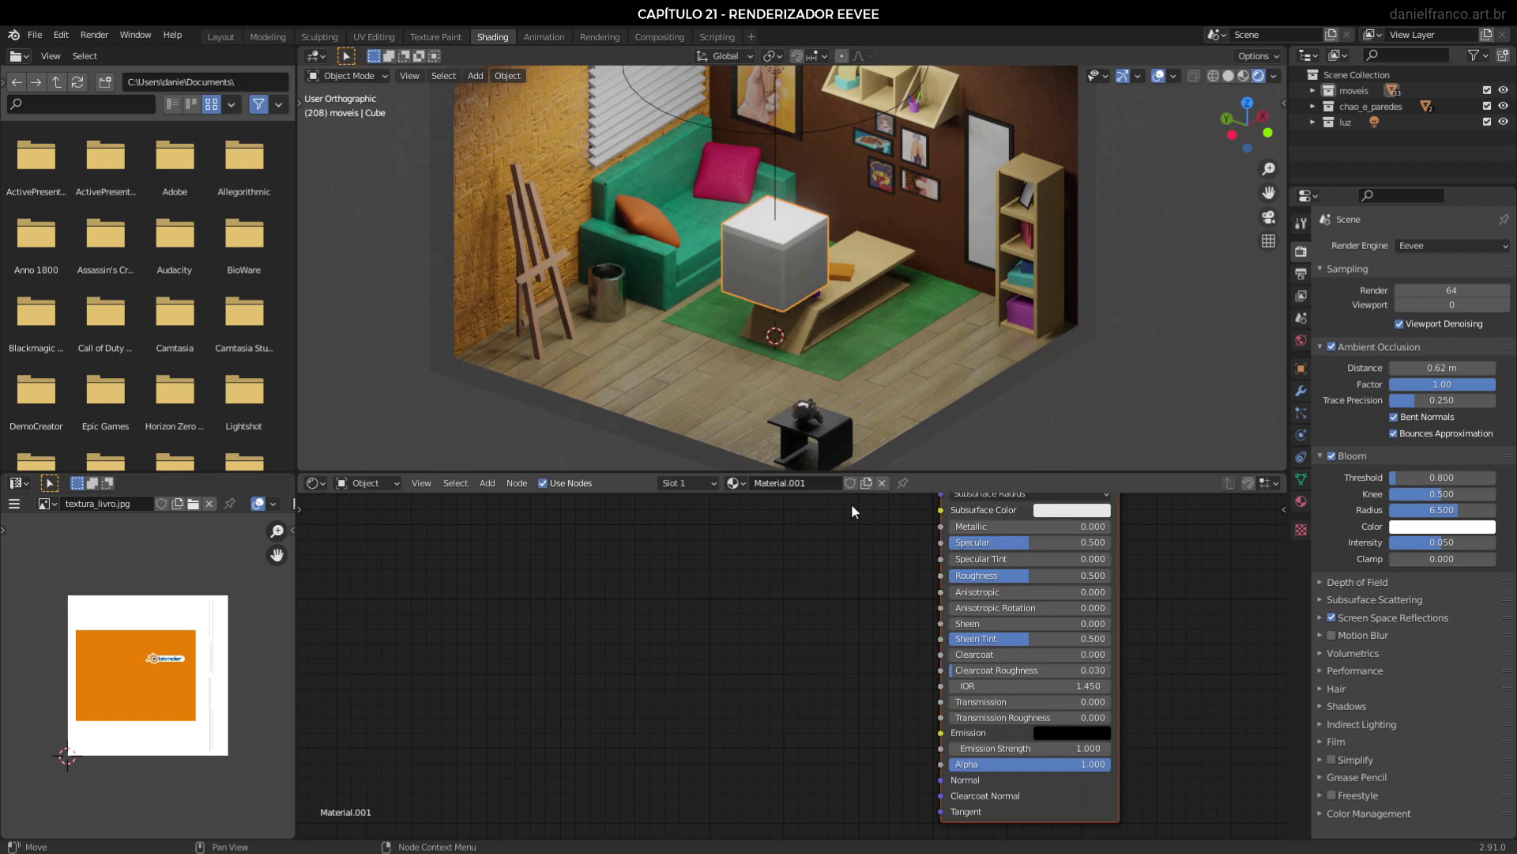
{"action": "left_click", "coordinate": [1057, 733]}
{"action": "left_click_drag", "start_coordinate": [1159, 599], "coordinate": [1160, 518]}
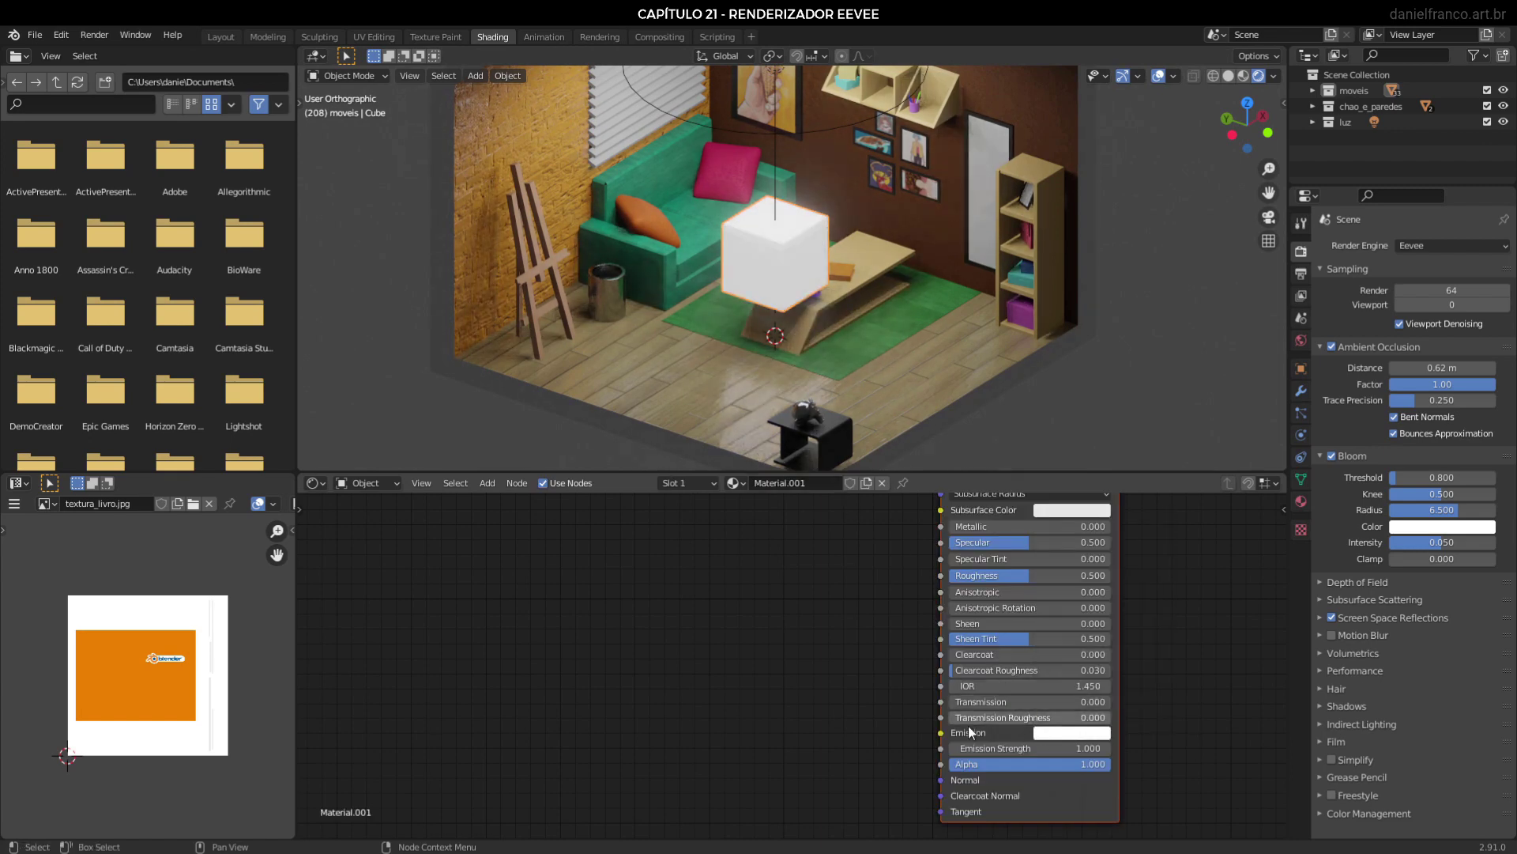
{"action": "left_click", "coordinate": [1058, 747]}
{"action": "type", "text": "10"}
{"action": "key", "text": "Return"}
{"action": "scroll", "coordinate": [880, 263], "scroll_direction": "up", "scroll_amount": 2}
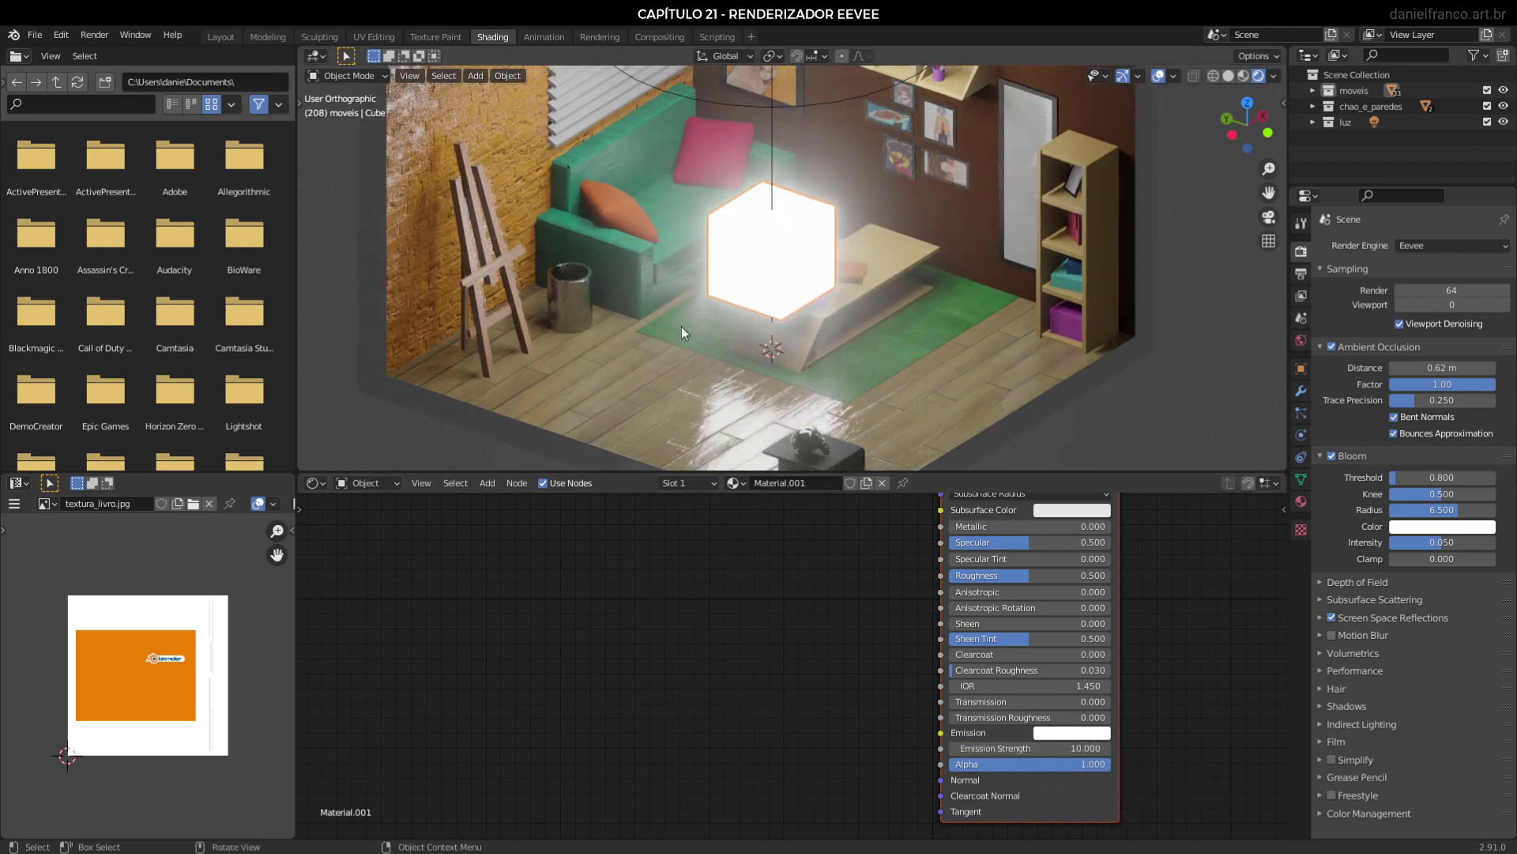
{"action": "middle_click_drag", "start_coordinate": [883, 340], "coordinate": [846, 238]}
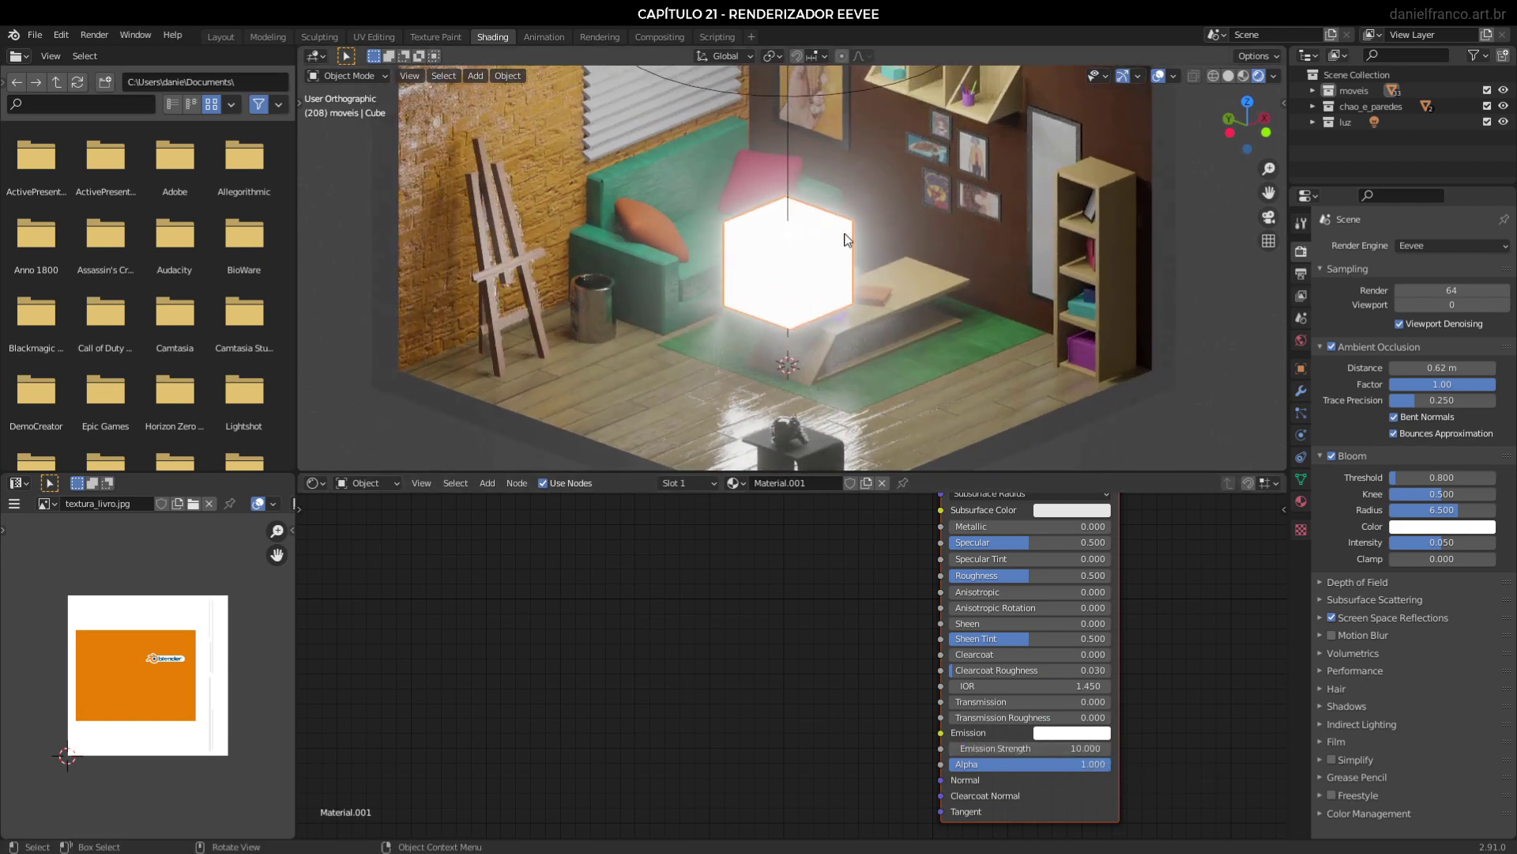
Disable Bloom and view the emissive cube from another side of the room.
{"action": "left_click", "coordinate": [1335, 456]}
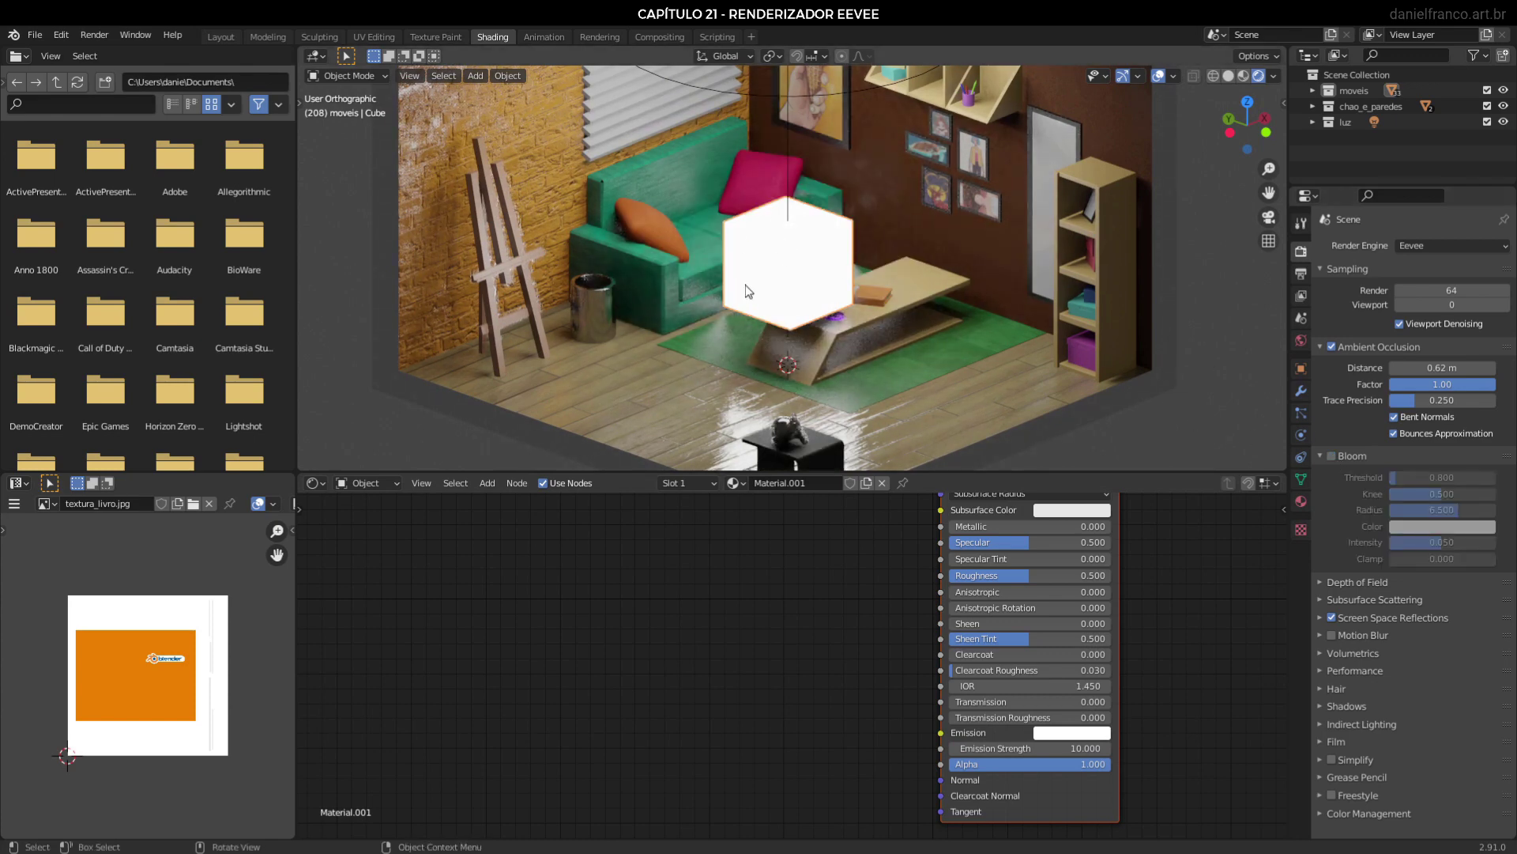
{"action": "middle_click_drag", "start_coordinate": [798, 366], "coordinate": [732, 330]}
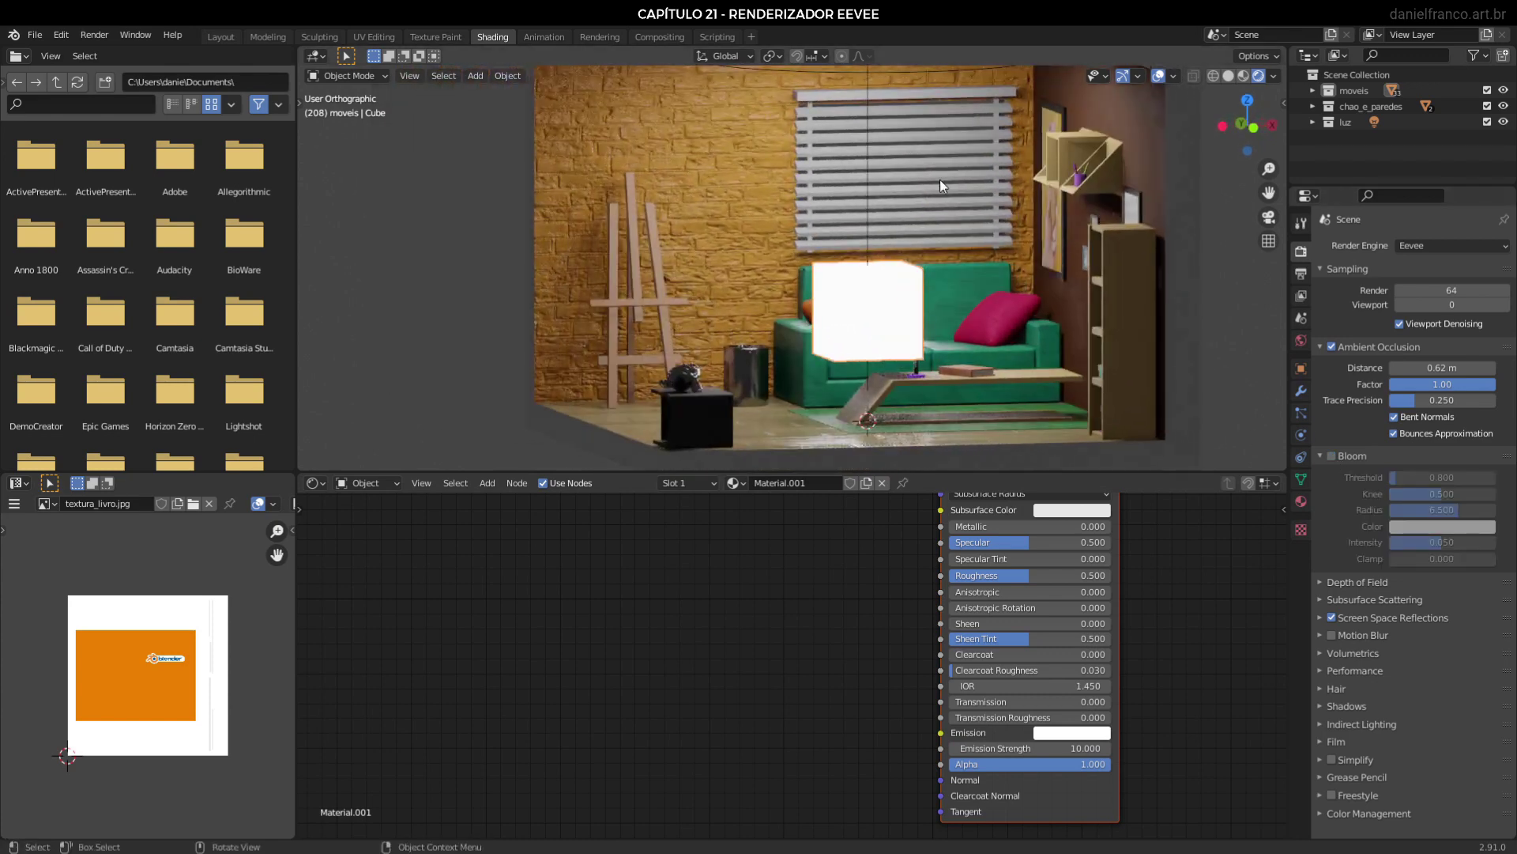
Select the area light above the room and hide the luz collection in the viewport.
{"action": "scroll", "coordinate": [906, 355], "scroll_direction": "down", "scroll_amount": 3}
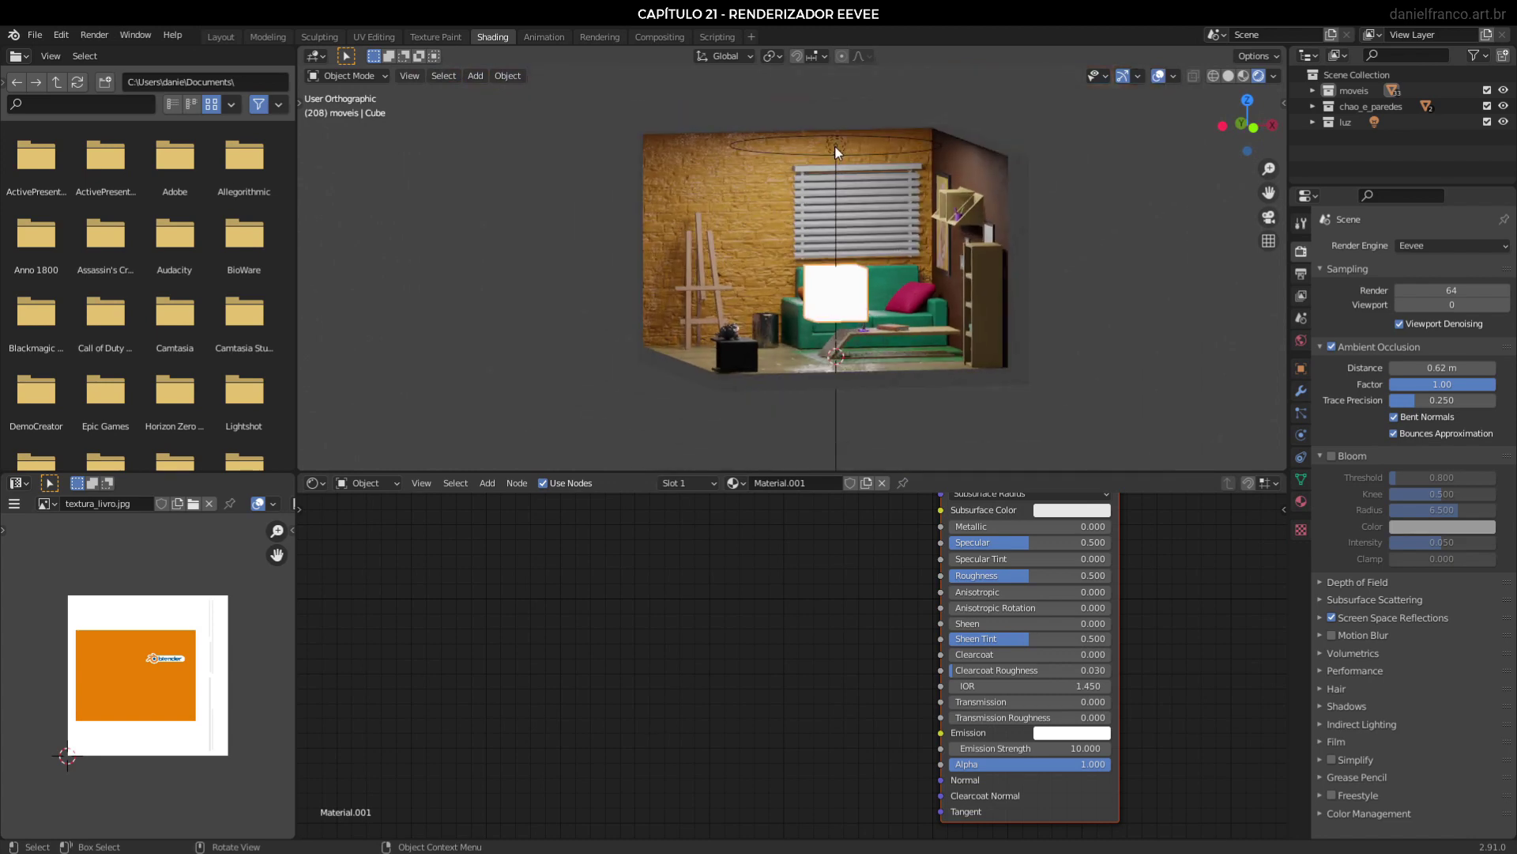
{"action": "left_click", "coordinate": [838, 152]}
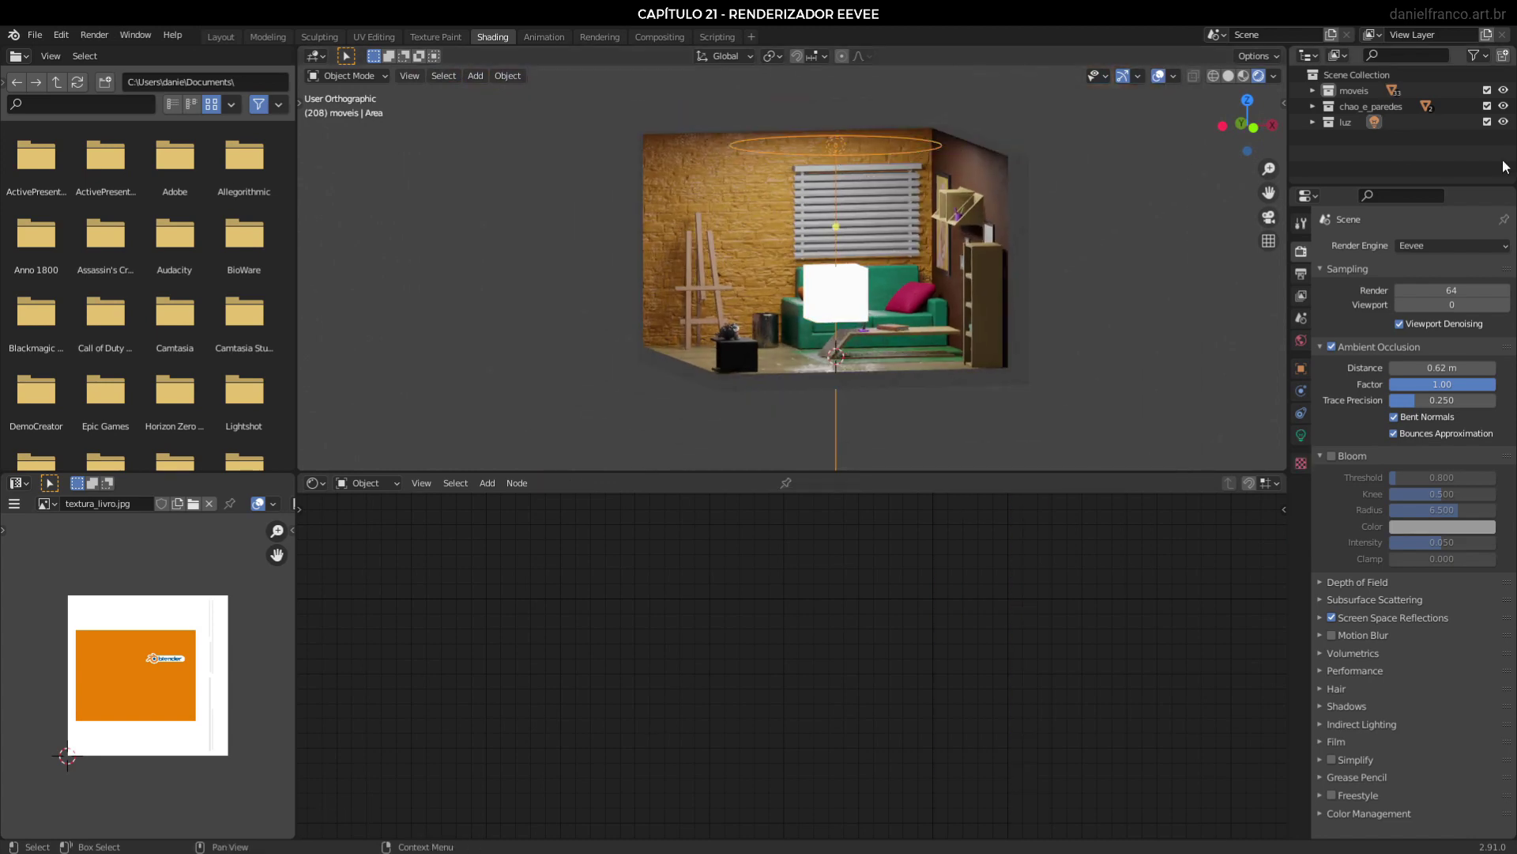
{"action": "left_click", "coordinate": [1503, 122]}
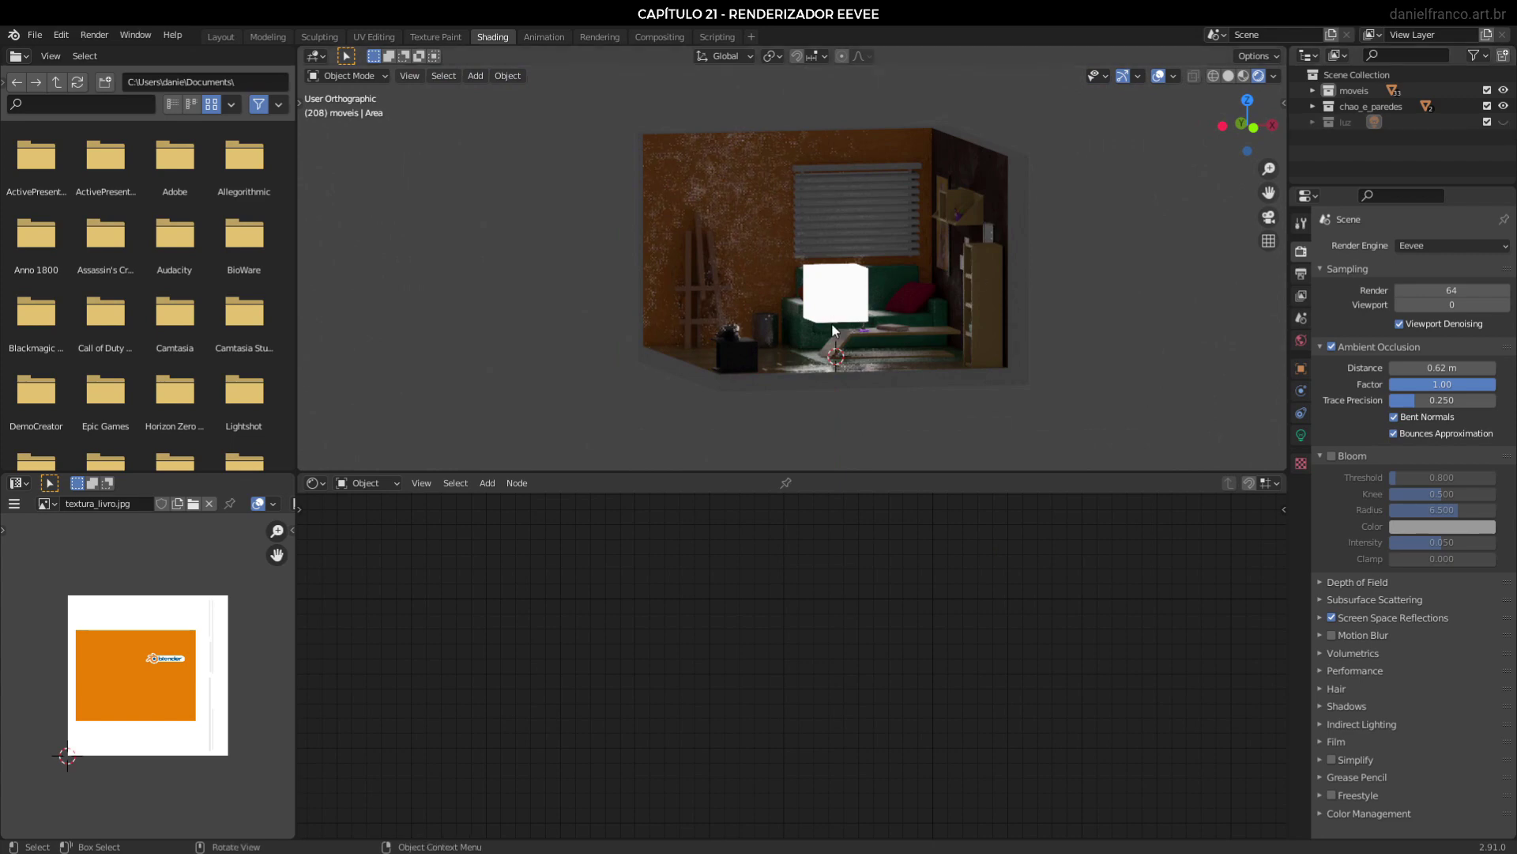
Inspect the cube-lit room from another angle, comparing material preview with rendered shading.
{"action": "middle_click_drag", "start_coordinate": [832, 323], "coordinate": [914, 354]}
{"action": "scroll", "coordinate": [808, 290], "scroll_direction": "up", "scroll_amount": 3}
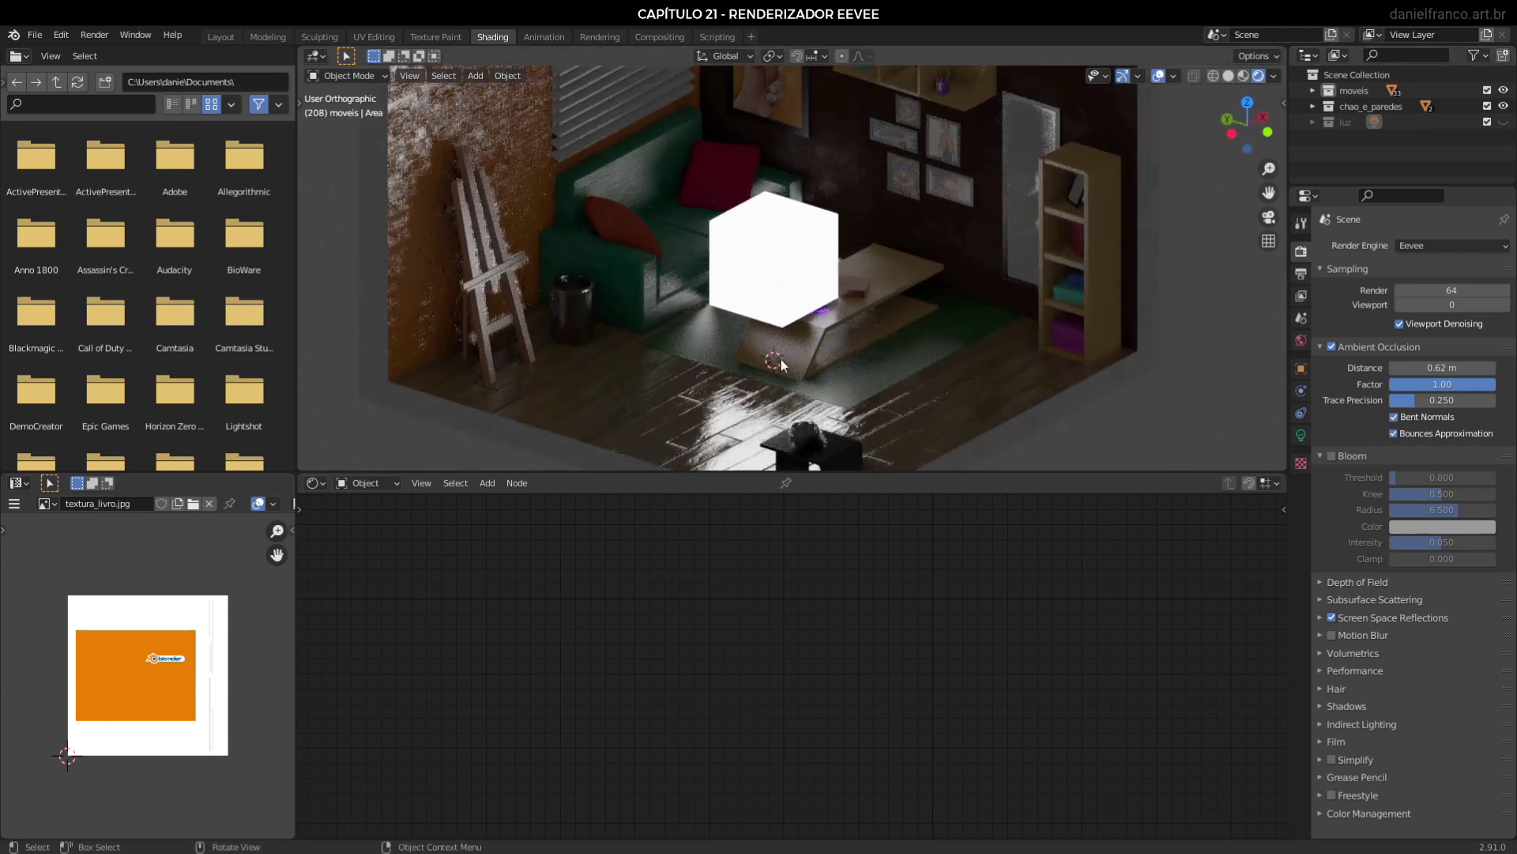
{"action": "scroll", "coordinate": [802, 308], "scroll_direction": "down", "scroll_amount": 3}
{"action": "left_click", "coordinate": [1243, 76]}
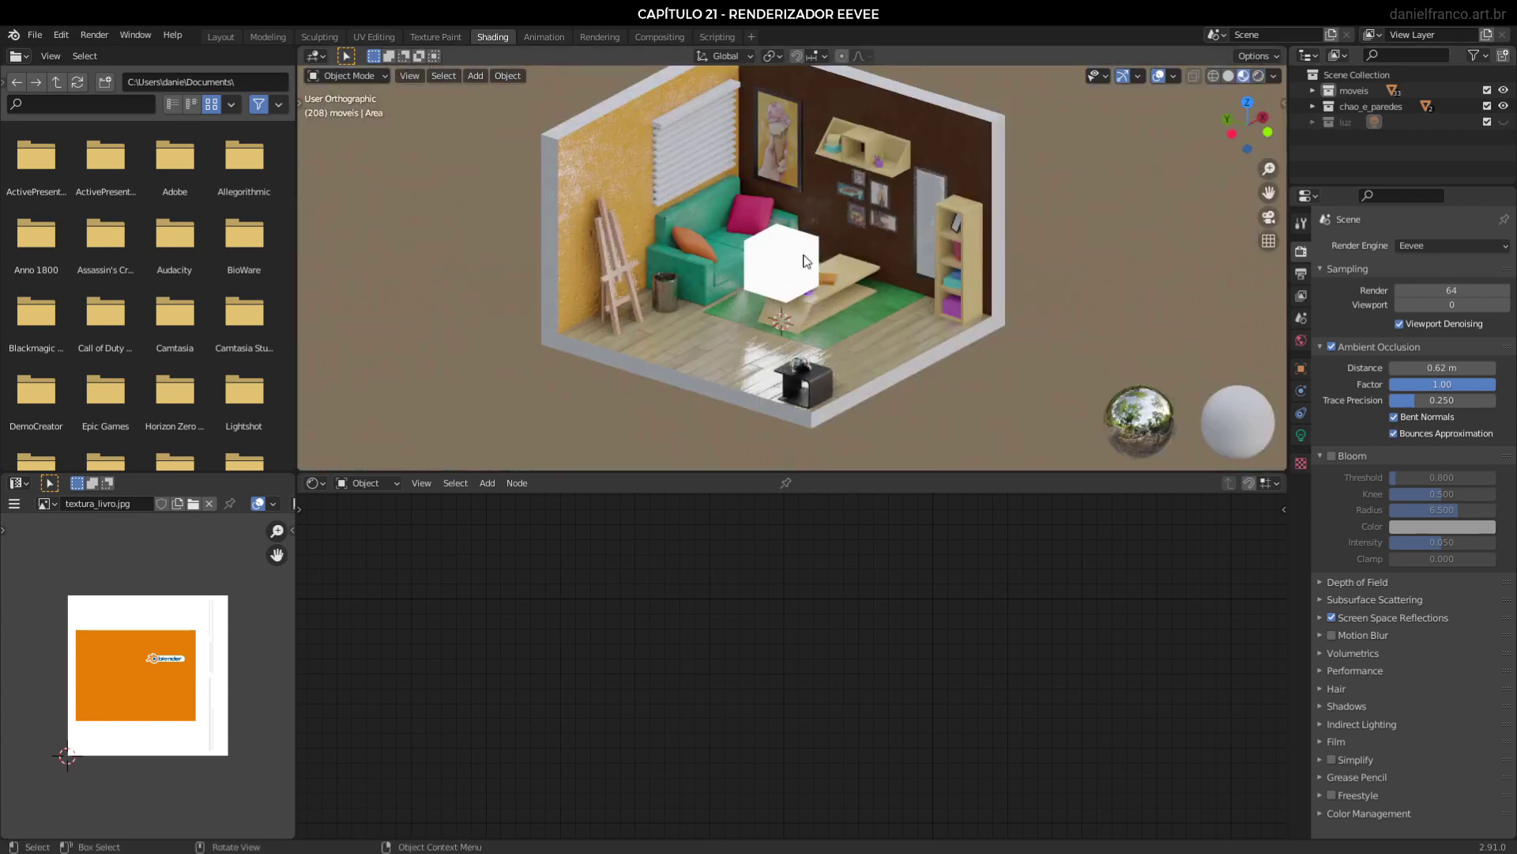
{"action": "scroll", "coordinate": [790, 268], "scroll_direction": "up", "scroll_amount": 2}
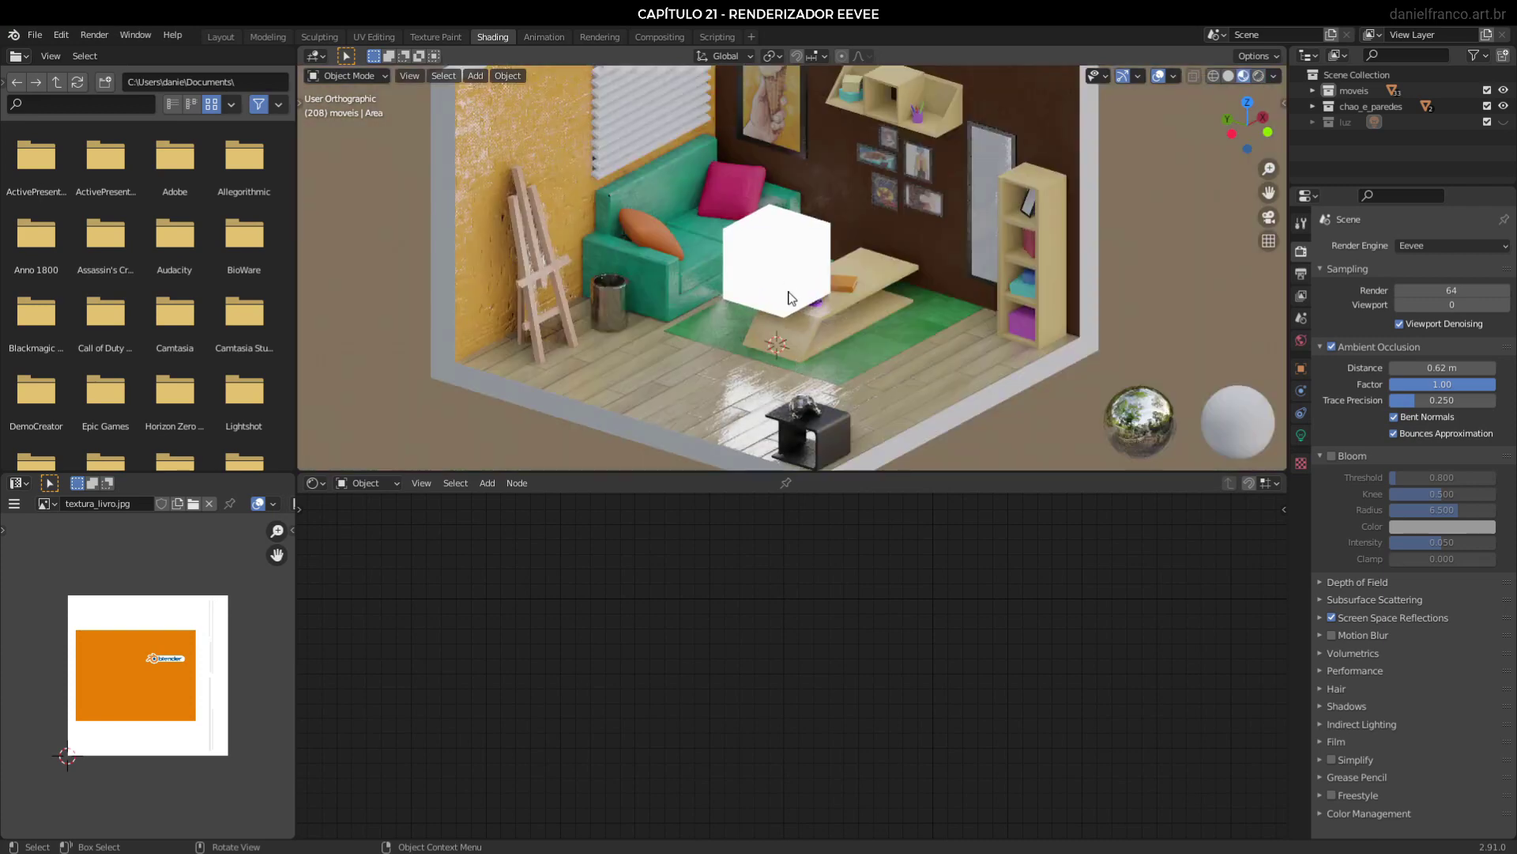
{"action": "left_click", "coordinate": [1258, 76]}
Lower the emissive cube along Z and shift it along X to the far end of the coffee table.
{"action": "left_click", "coordinate": [751, 251]}
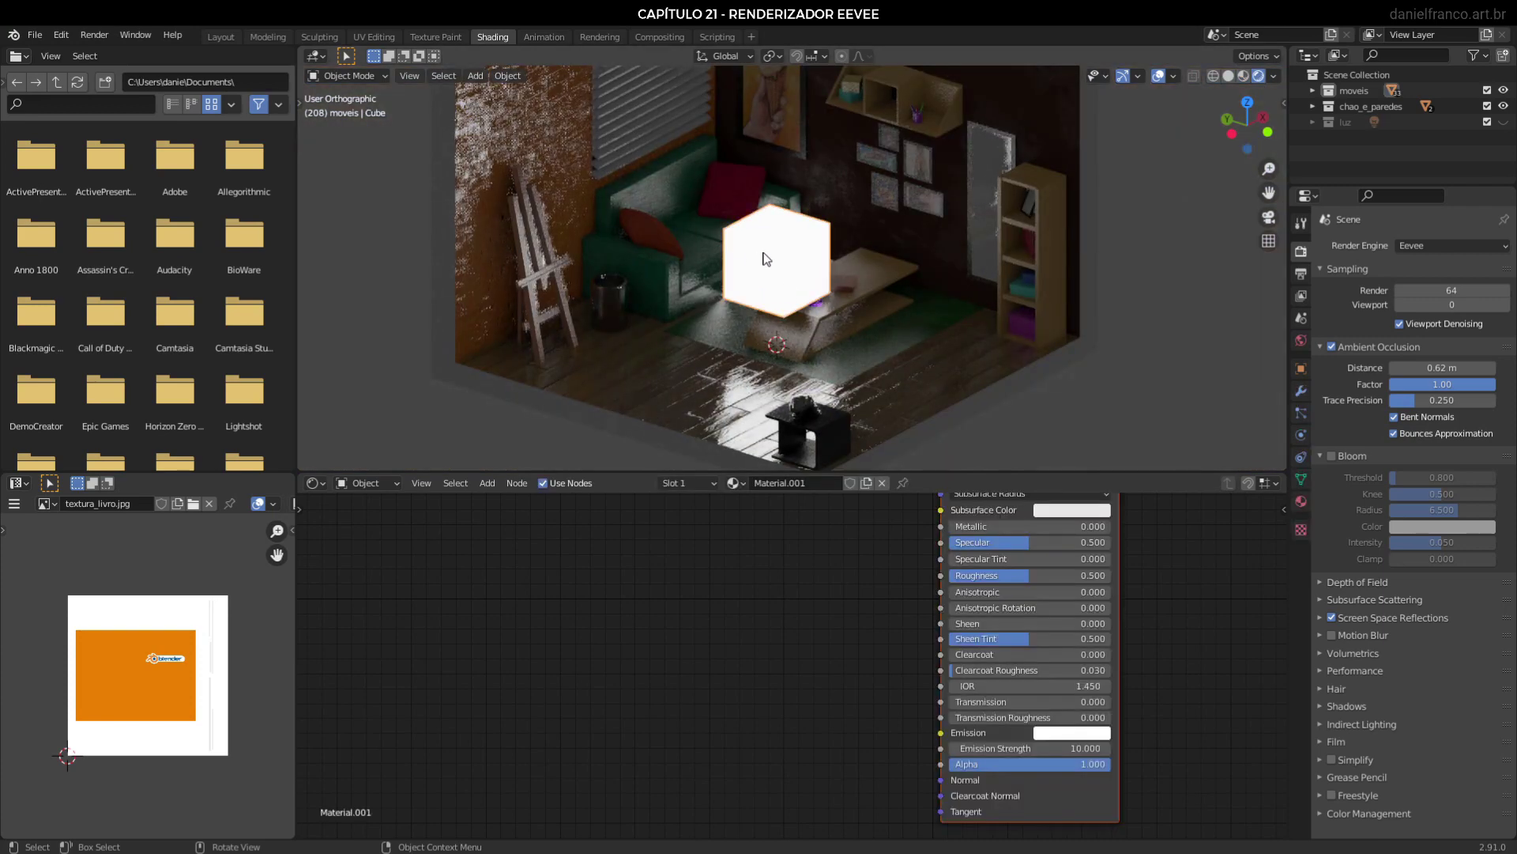
{"action": "key", "text": "g"}
{"action": "key", "text": "z"}
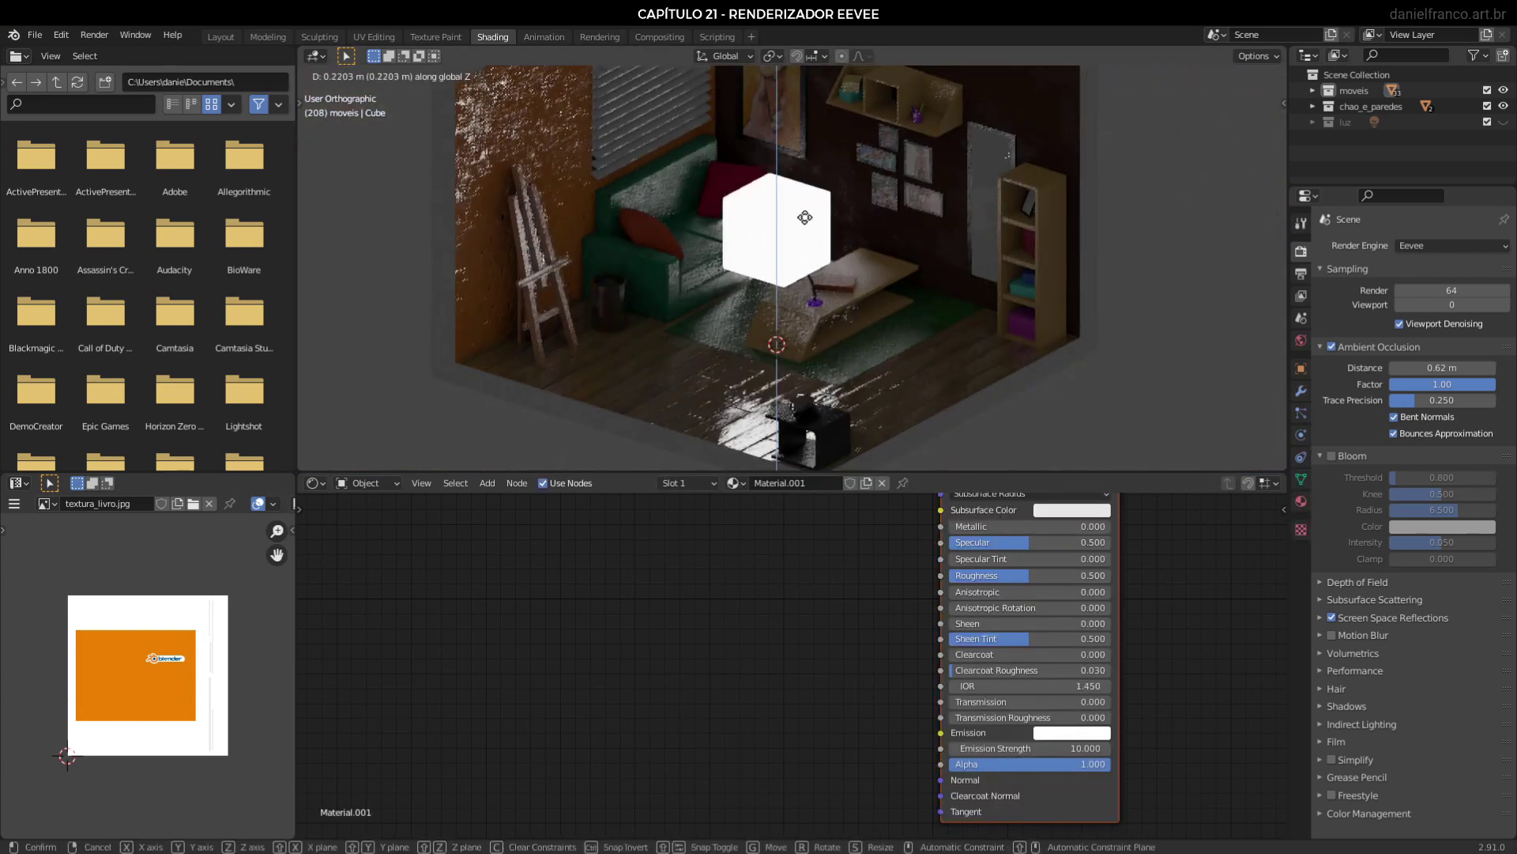
{"action": "left_click", "coordinate": [865, 278]}
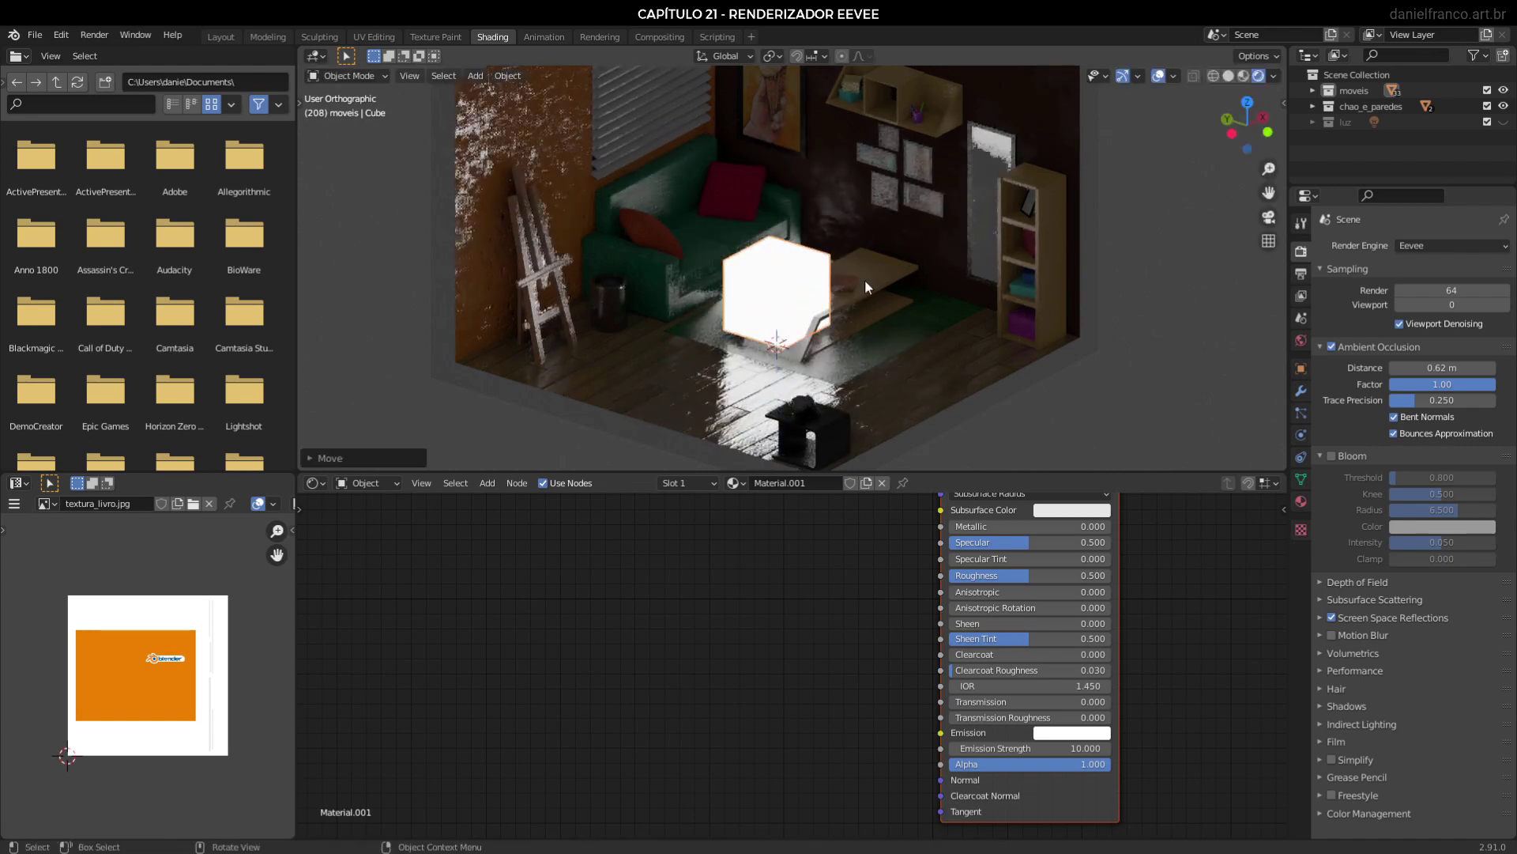
{"action": "scroll", "coordinate": [870, 282], "scroll_direction": "up", "scroll_amount": 2}
{"action": "mouse_move", "coordinate": [886, 311]}
{"action": "middle_mouse_down"}
{"action": "mouse_move", "coordinate": [858, 309]}
{"action": "mouse_move", "coordinate": [909, 329]}
{"action": "middle_mouse_up"}
{"action": "key", "text": "g"}
{"action": "key", "text": "x"}
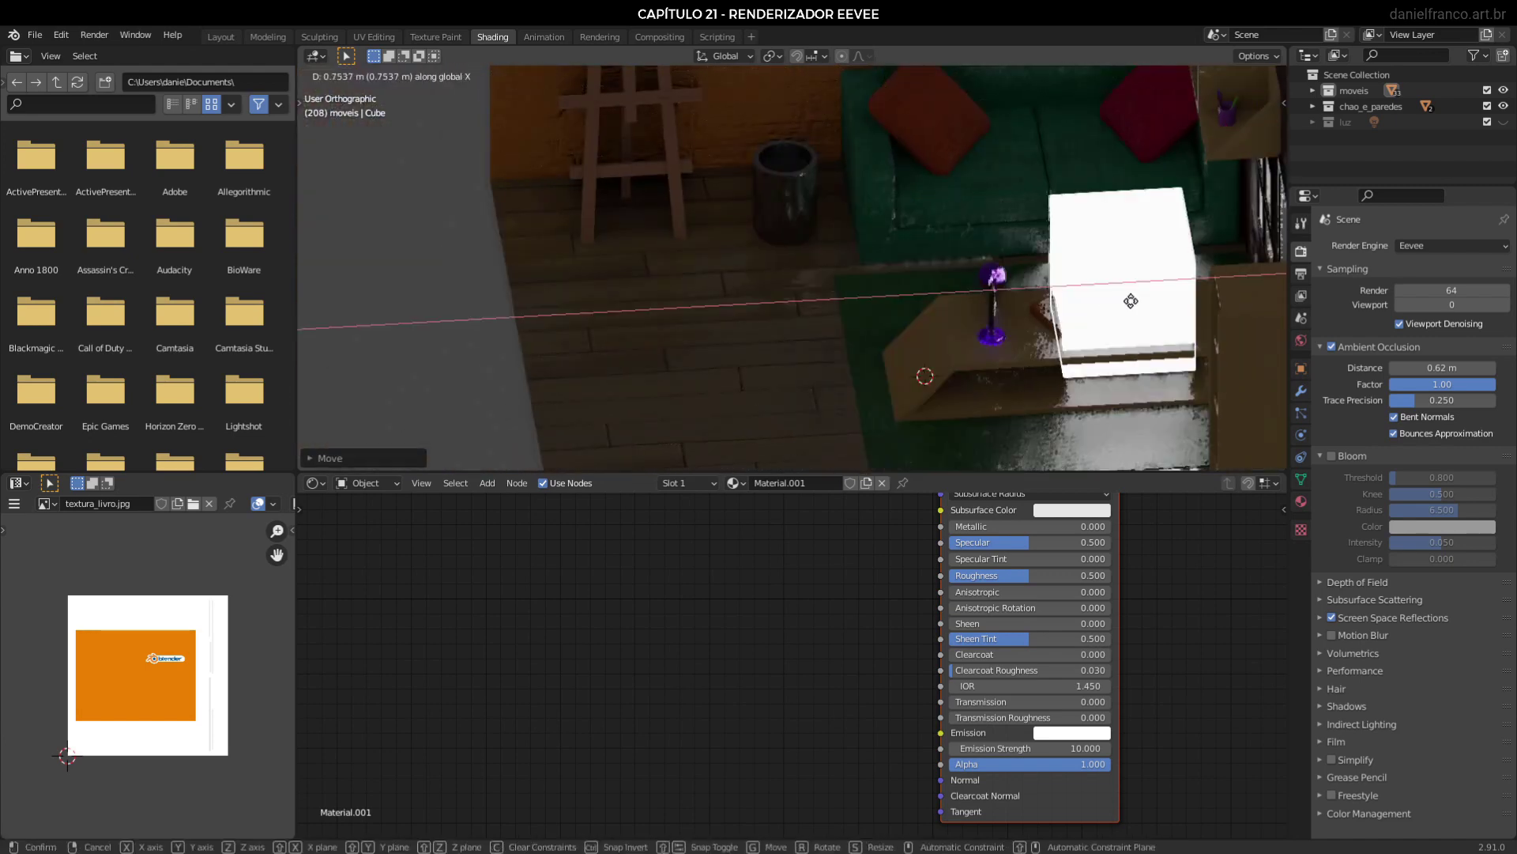
{"action": "left_click", "coordinate": [1170, 282]}
{"action": "middle_click_drag", "start_coordinate": [1169, 282], "coordinate": [1052, 316], "text": "shift"}
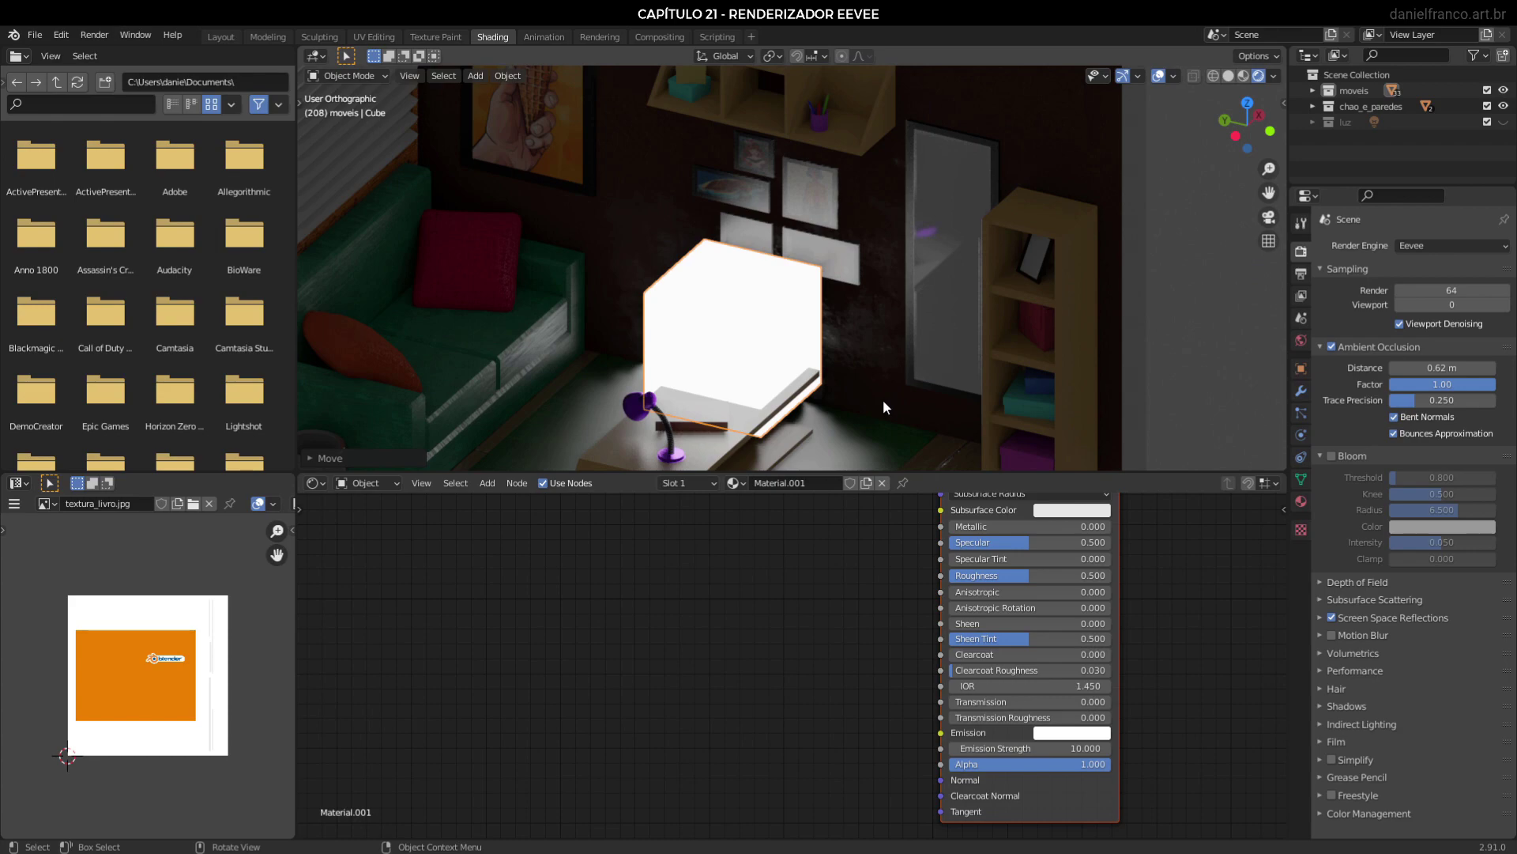
Switch the render engine to Cycles to compare the cube's lighting, and return to Eevee.
{"action": "left_click", "coordinate": [1450, 244]}
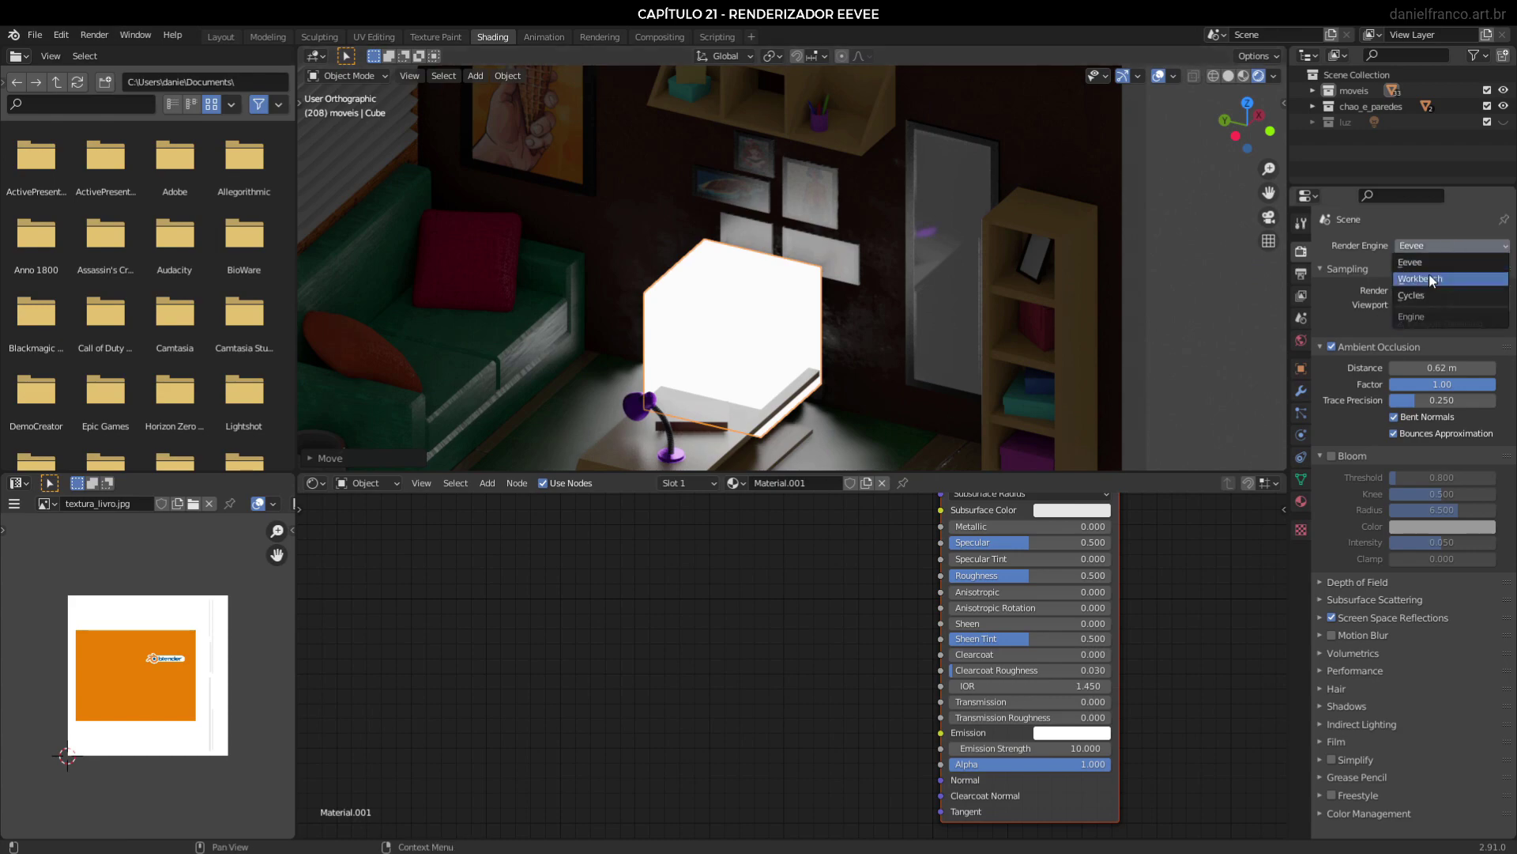
{"action": "left_click", "coordinate": [1419, 296]}
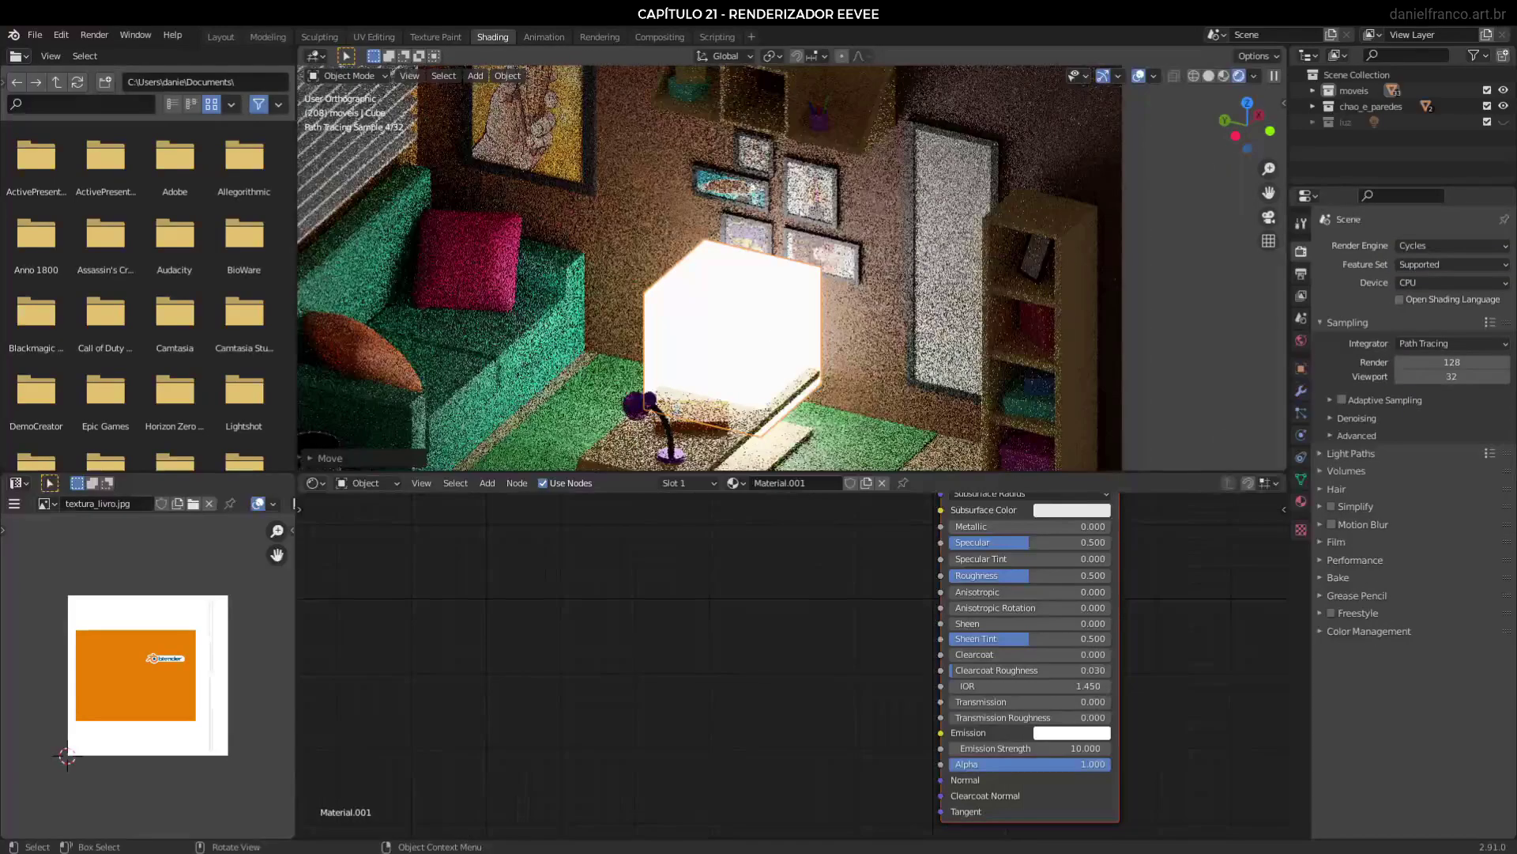
{"action": "left_click", "coordinate": [1473, 249]}
{"action": "left_click", "coordinate": [1443, 267]}
Move the emissive cube back along X toward the near end of the coffee table.
{"action": "middle_click_drag", "start_coordinate": [1107, 331], "coordinate": [985, 377]}
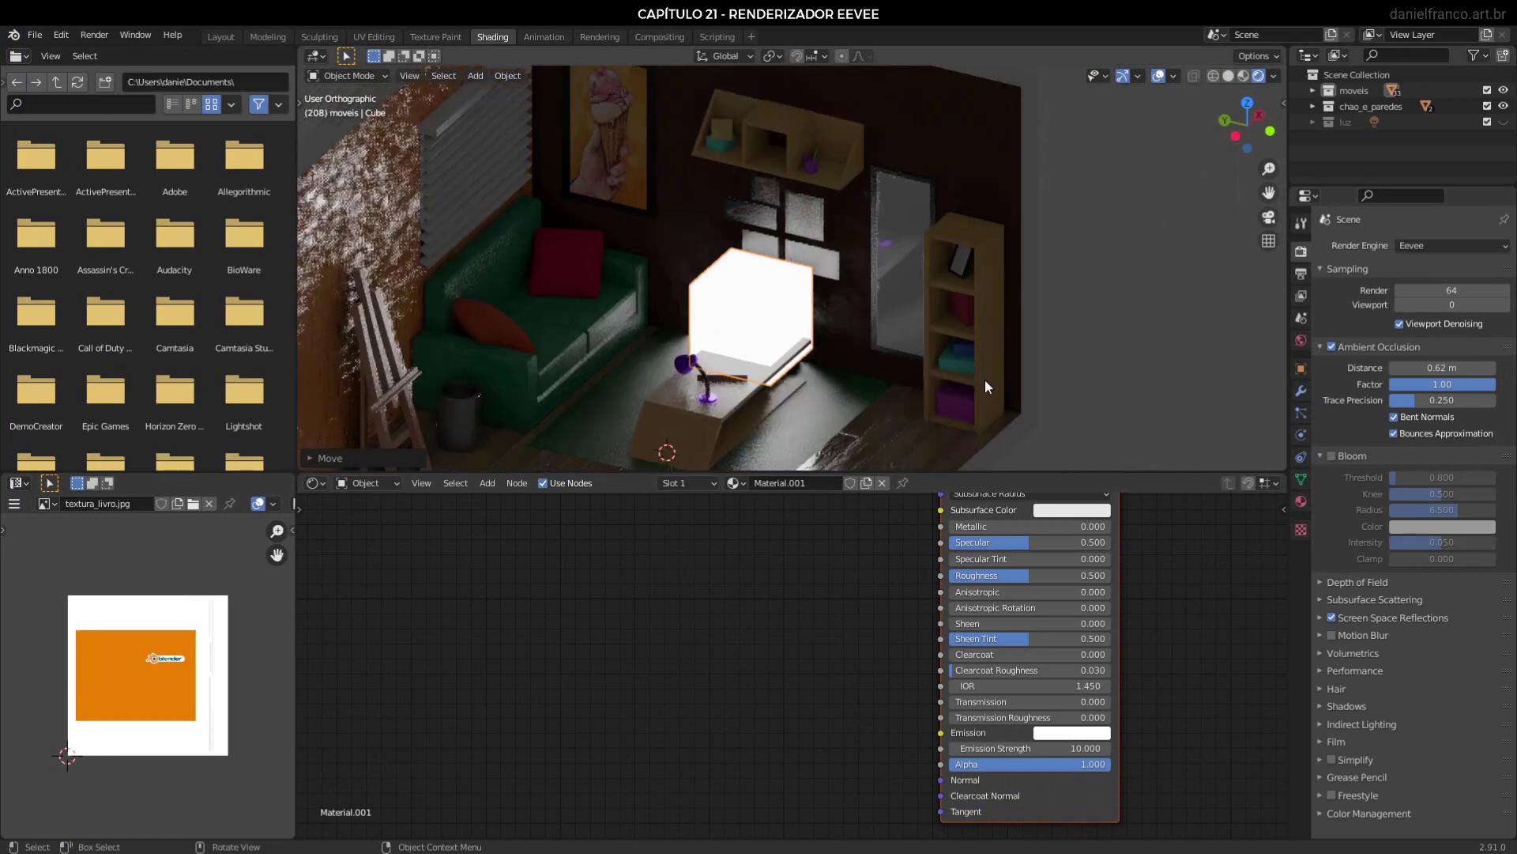
{"action": "key", "text": "g"}
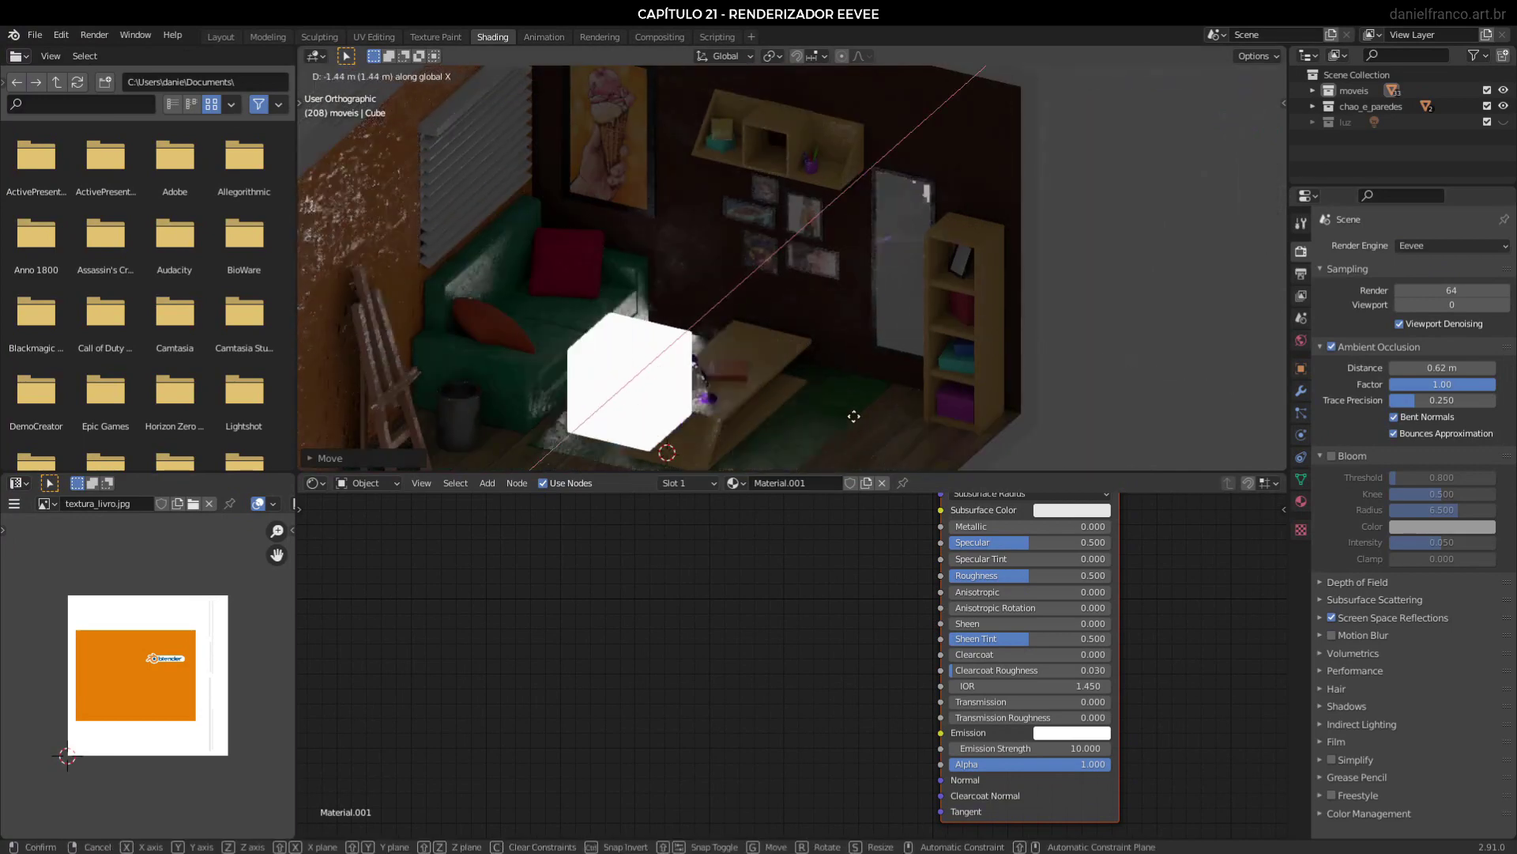
{"action": "left_click", "coordinate": [906, 338]}
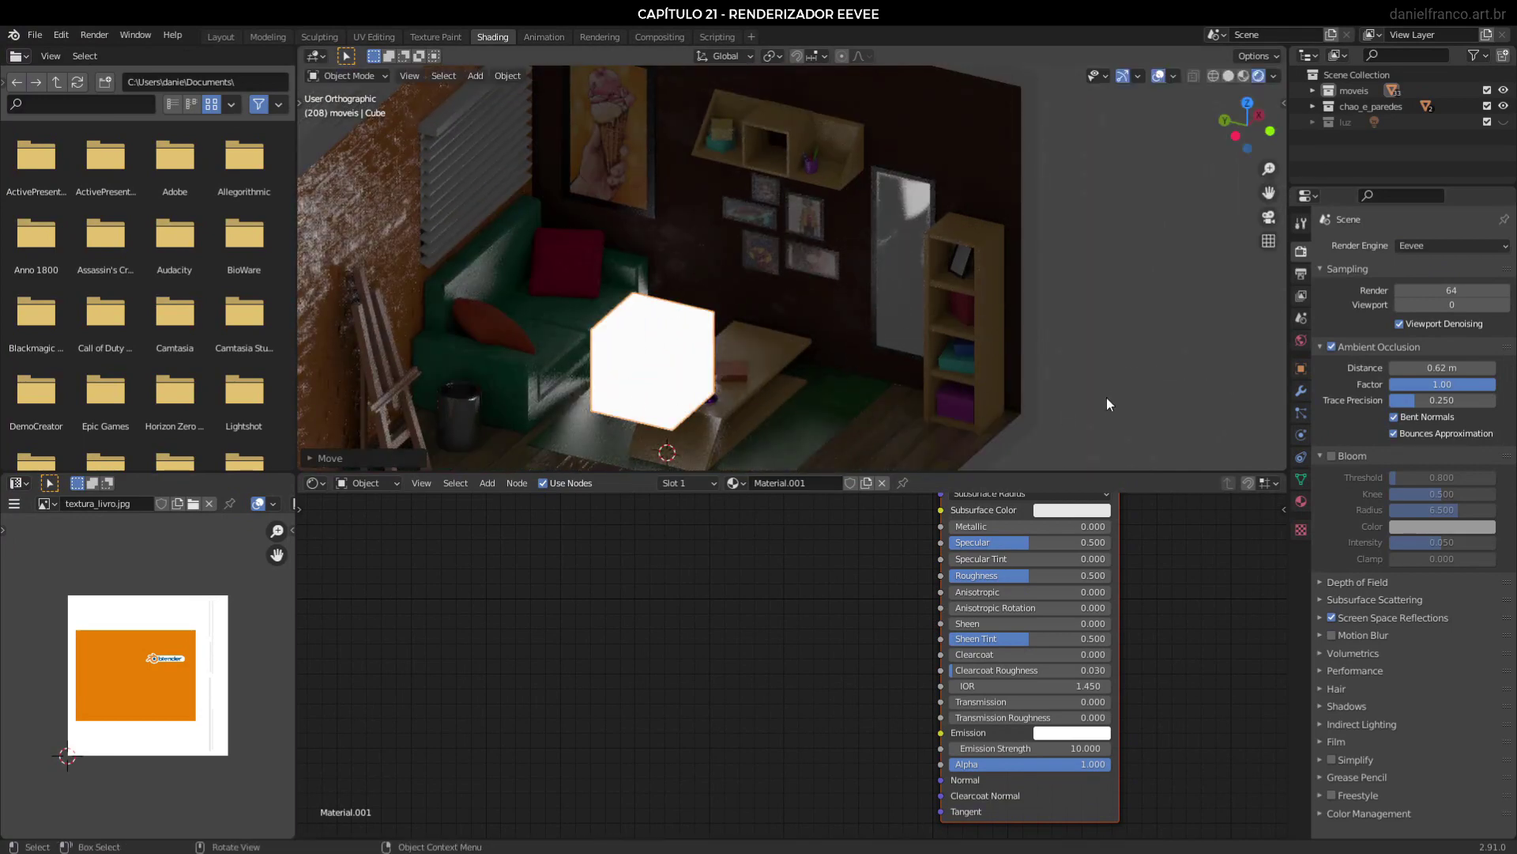
Show the luz collection again and raise the emissive cube along Z above the coffee table.
{"action": "left_click", "coordinate": [1503, 122]}
{"action": "middle_click_drag", "start_coordinate": [740, 194], "coordinate": [795, 266]}
{"action": "scroll", "coordinate": [795, 269], "scroll_direction": "up", "scroll_amount": 1}
{"action": "key", "text": "g"}
{"action": "key", "text": "z"}
{"action": "left_click", "coordinate": [769, 291]}
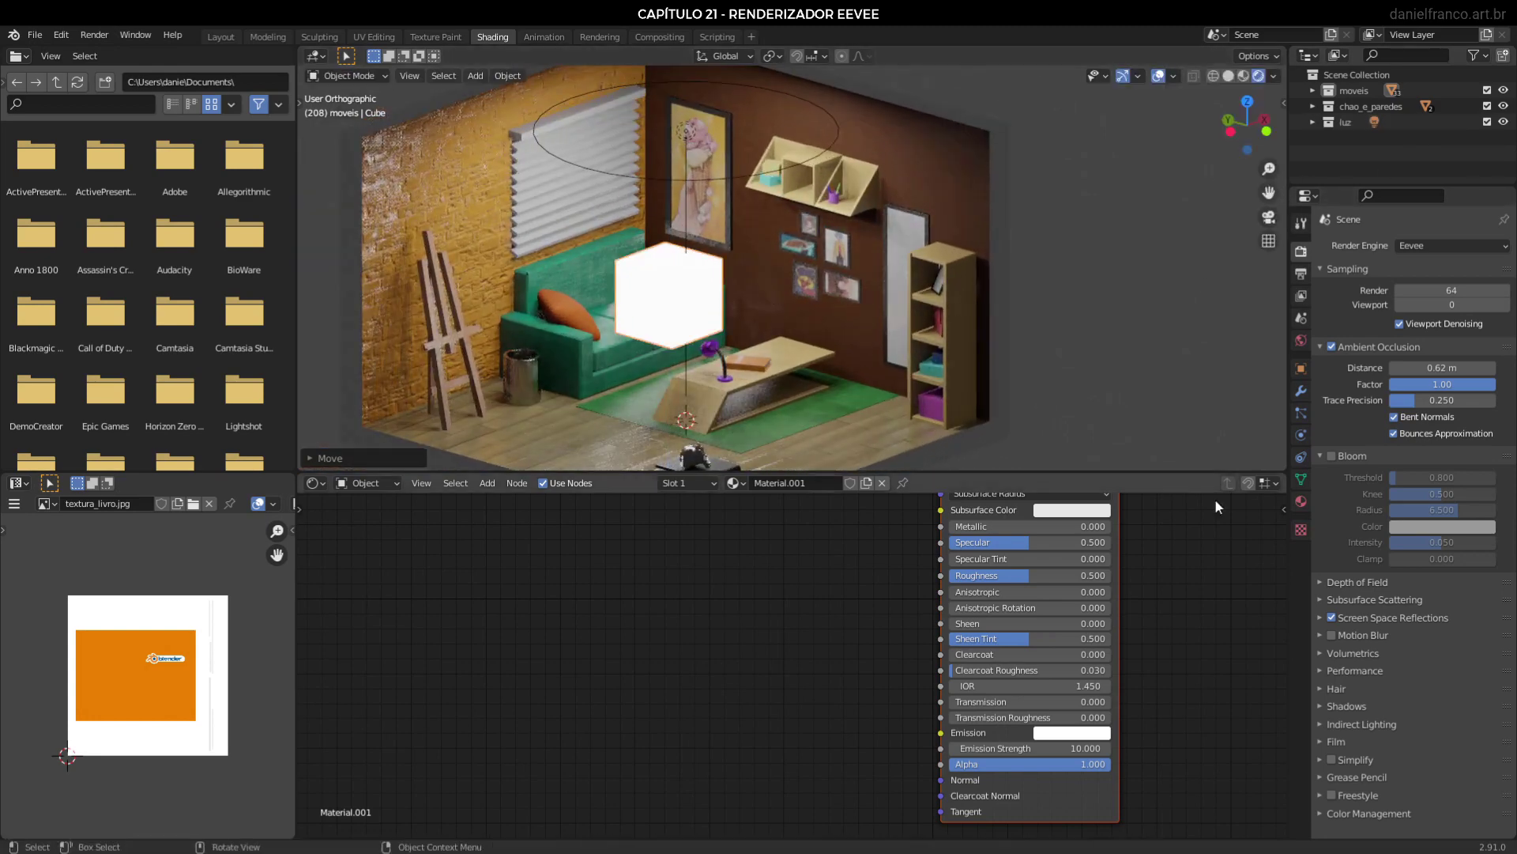
Toggle Bloom on and off to compare the cube's glow, and delete the cube.
{"action": "left_click", "coordinate": [1331, 455]}
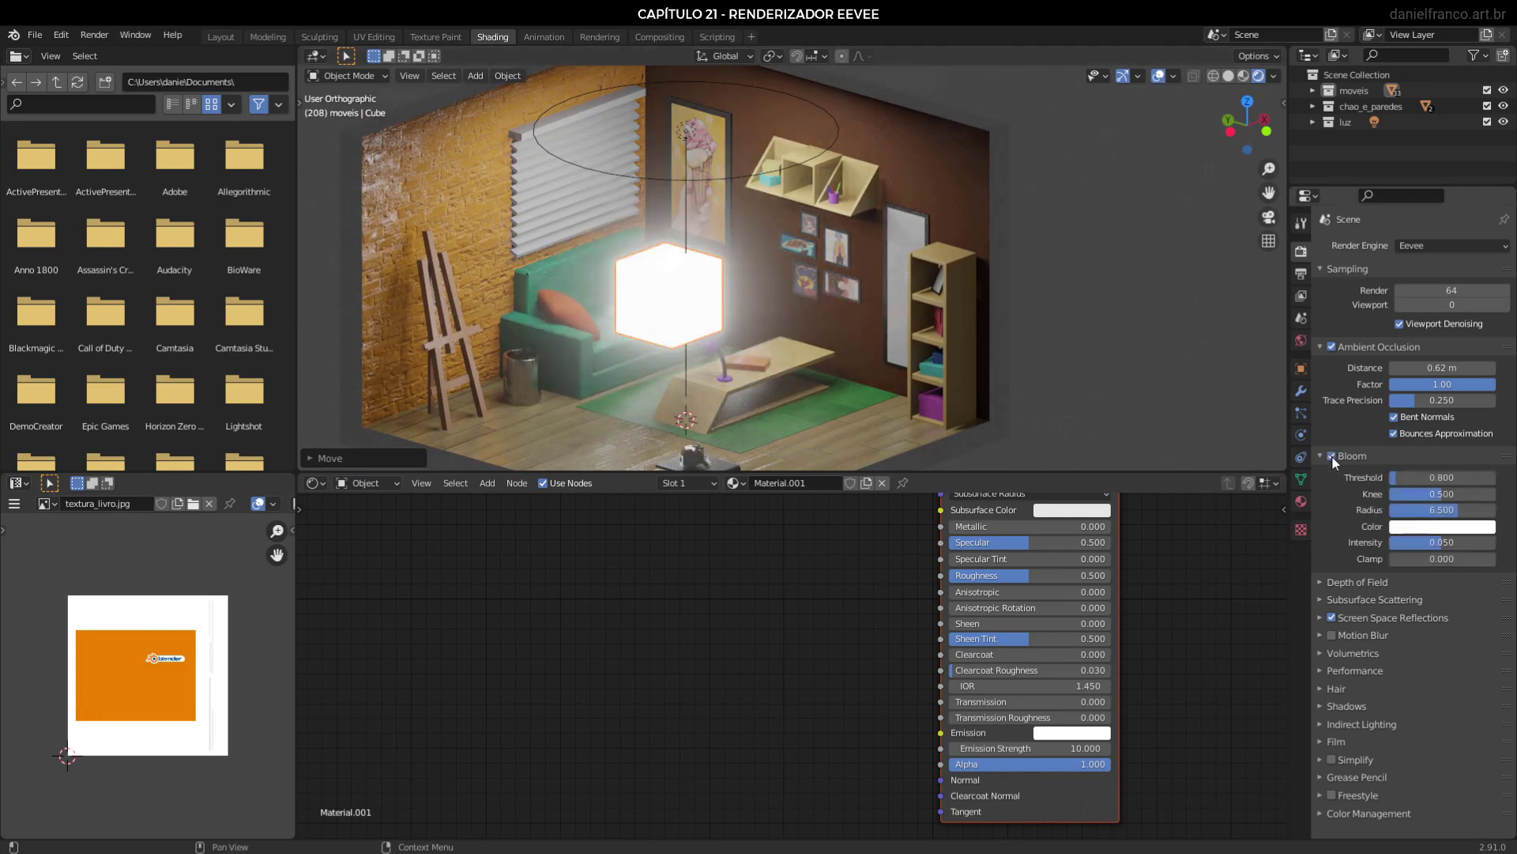
{"action": "left_click", "coordinate": [1331, 455]}
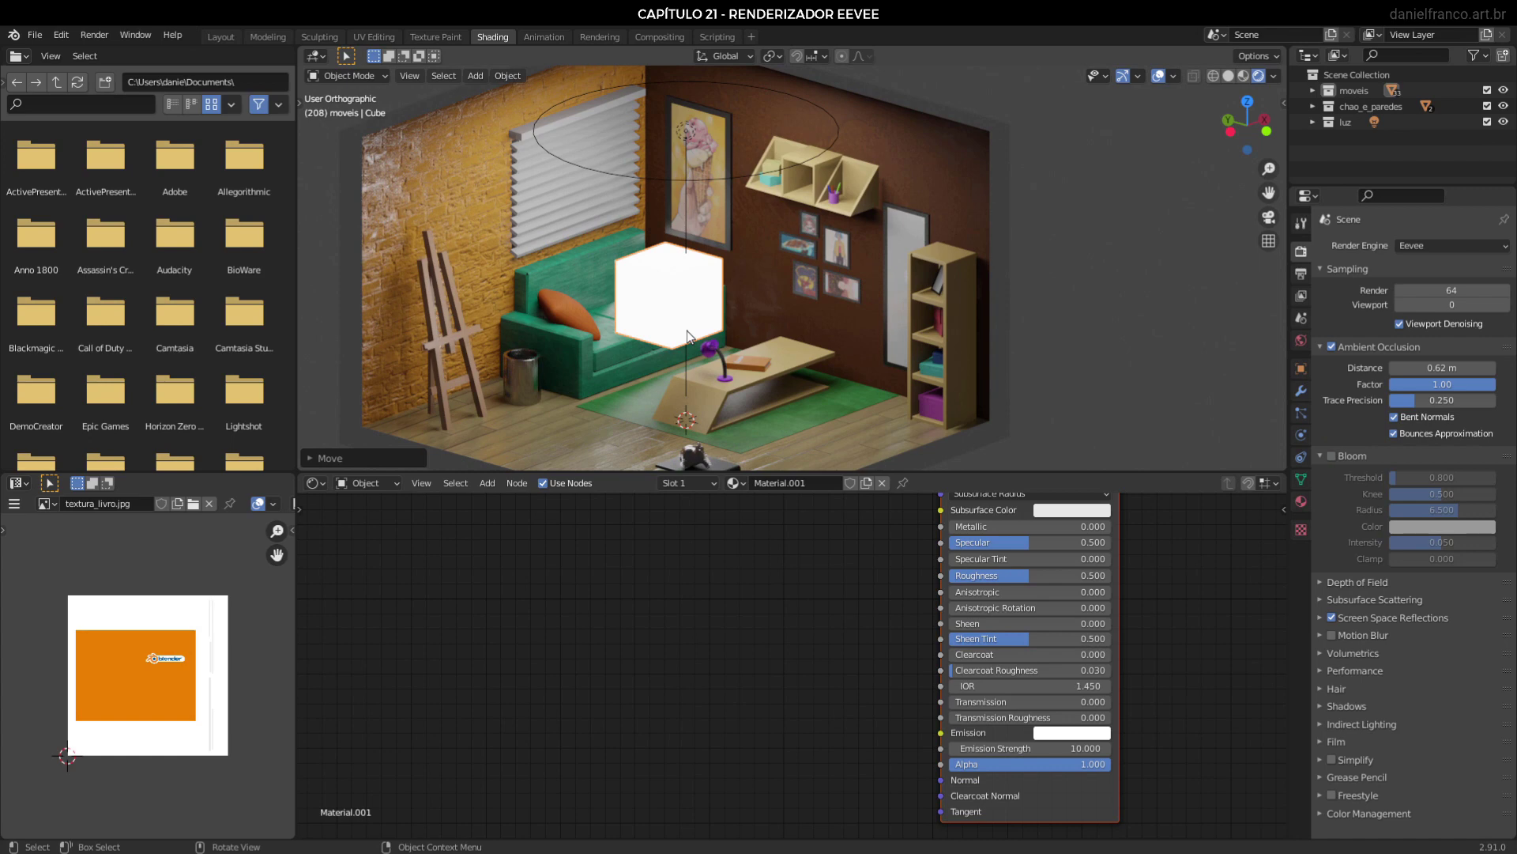
{"action": "key", "text": "Delete"}
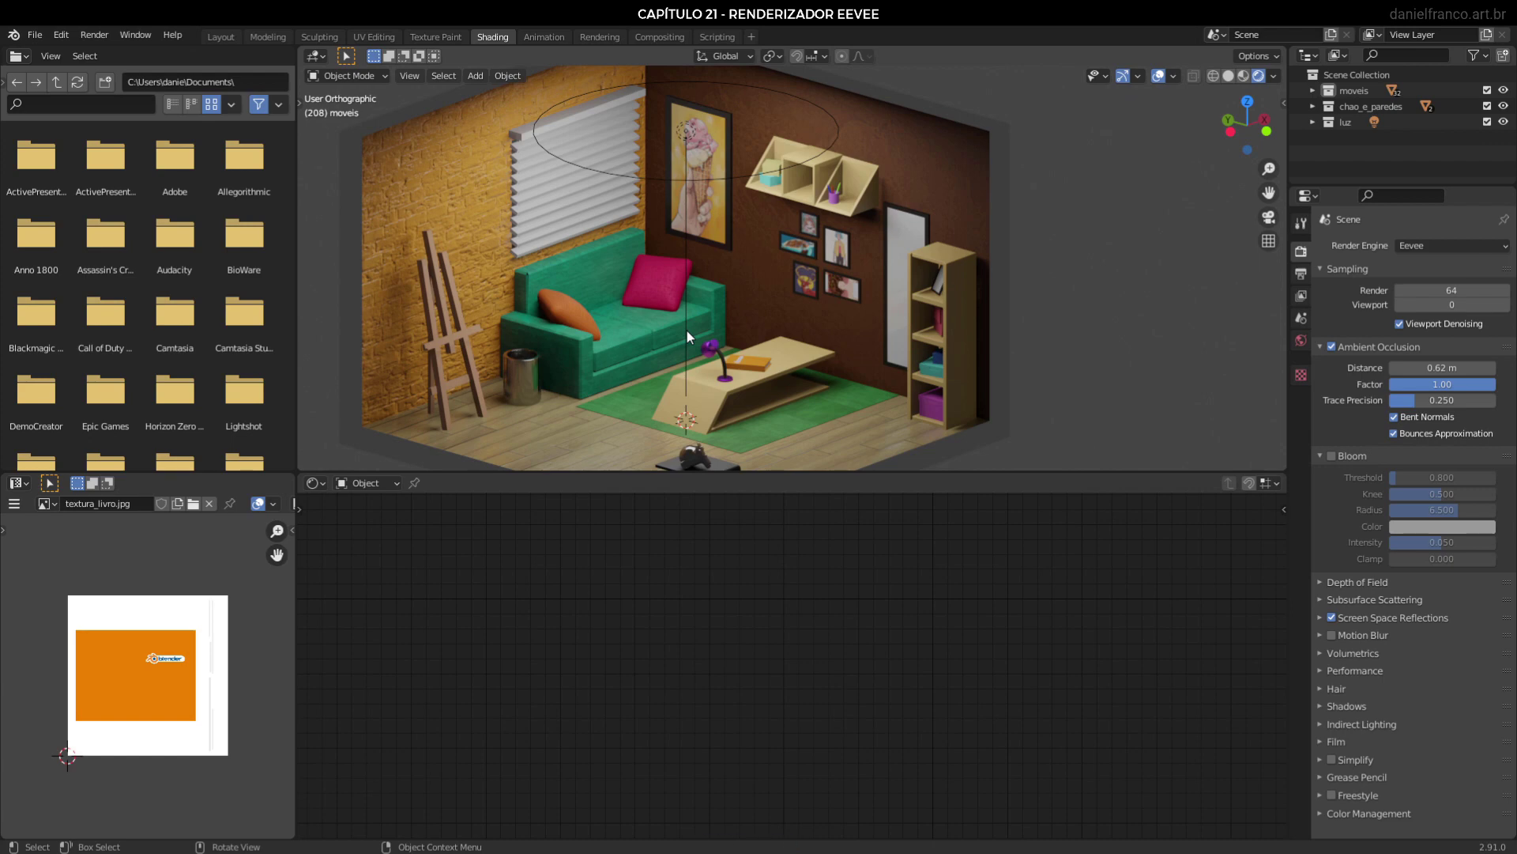
Examine the floor and coffee table up close and view the Subsurface Scattering settings.
{"action": "left_click", "coordinate": [686, 331]}
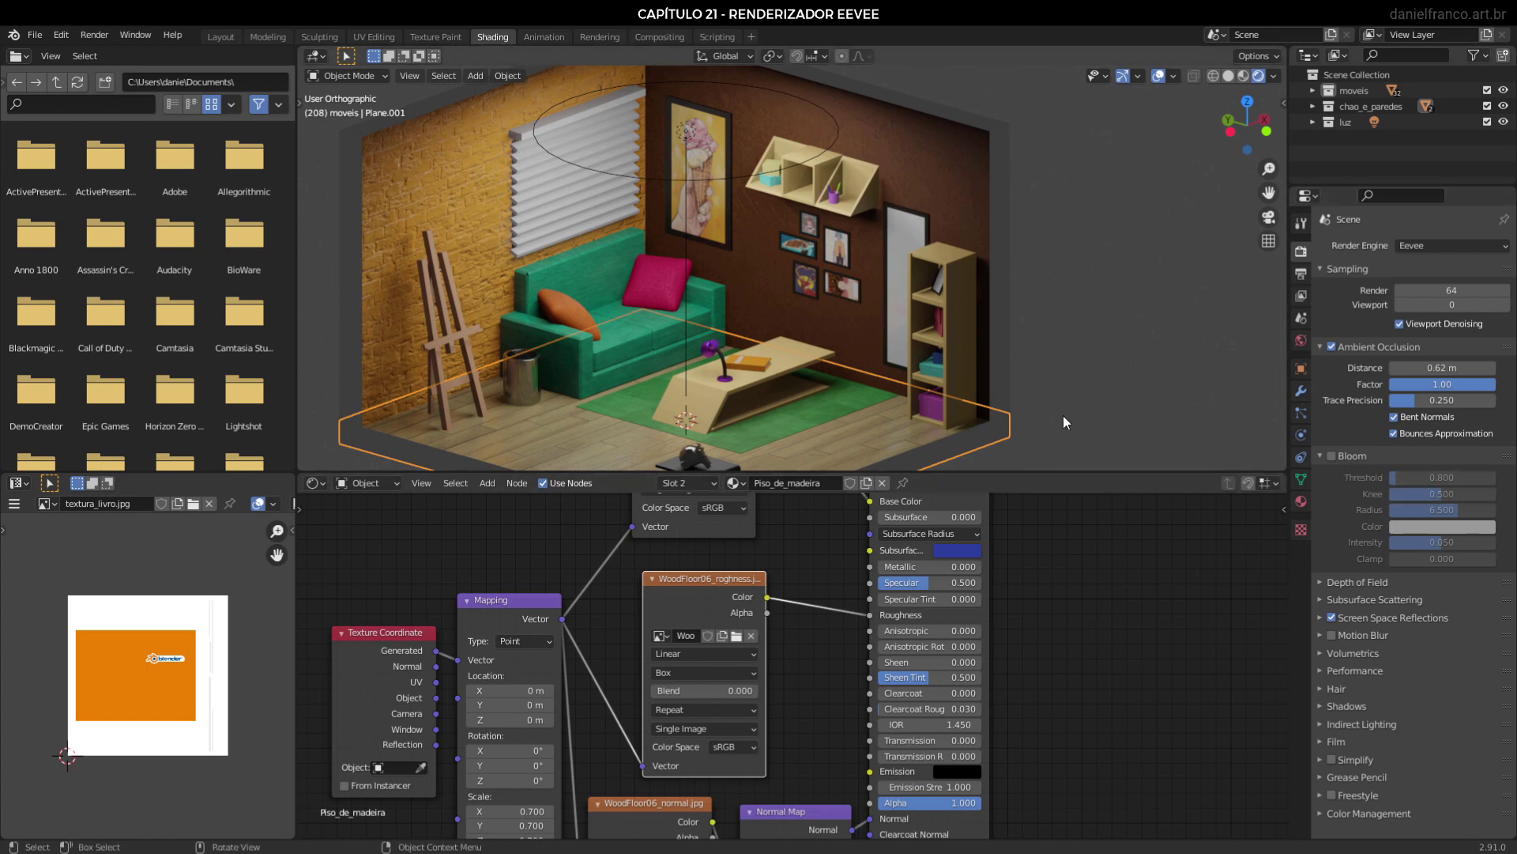
{"action": "middle_click_drag", "start_coordinate": [942, 372], "coordinate": [1035, 225], "text": "shift"}
{"action": "scroll", "coordinate": [1084, 351], "scroll_direction": "up", "scroll_amount": 3}
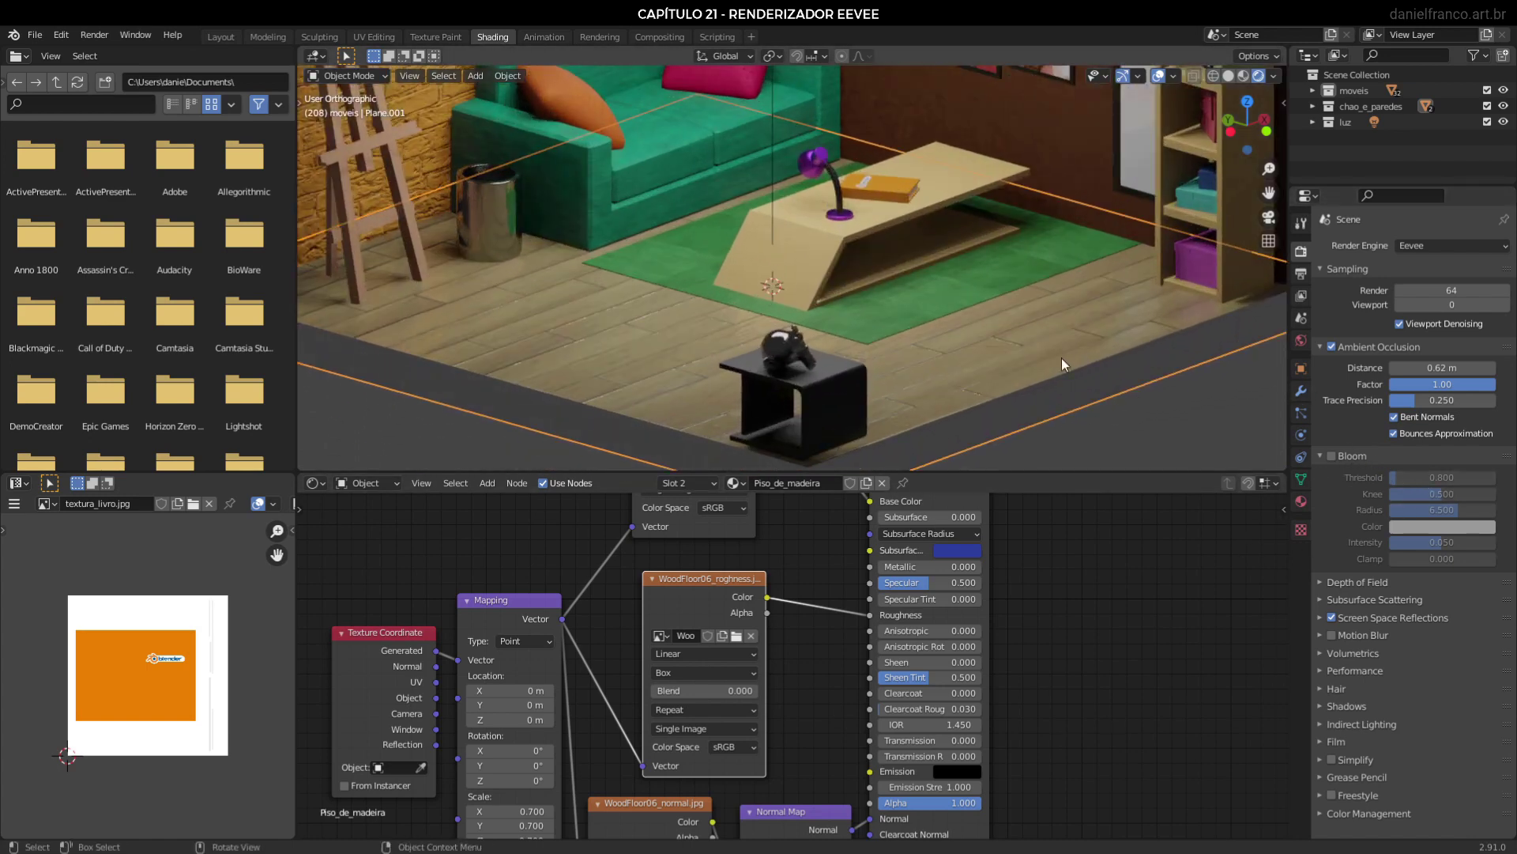
{"action": "left_click", "coordinate": [1060, 358]}
{"action": "left_click", "coordinate": [1401, 600]}
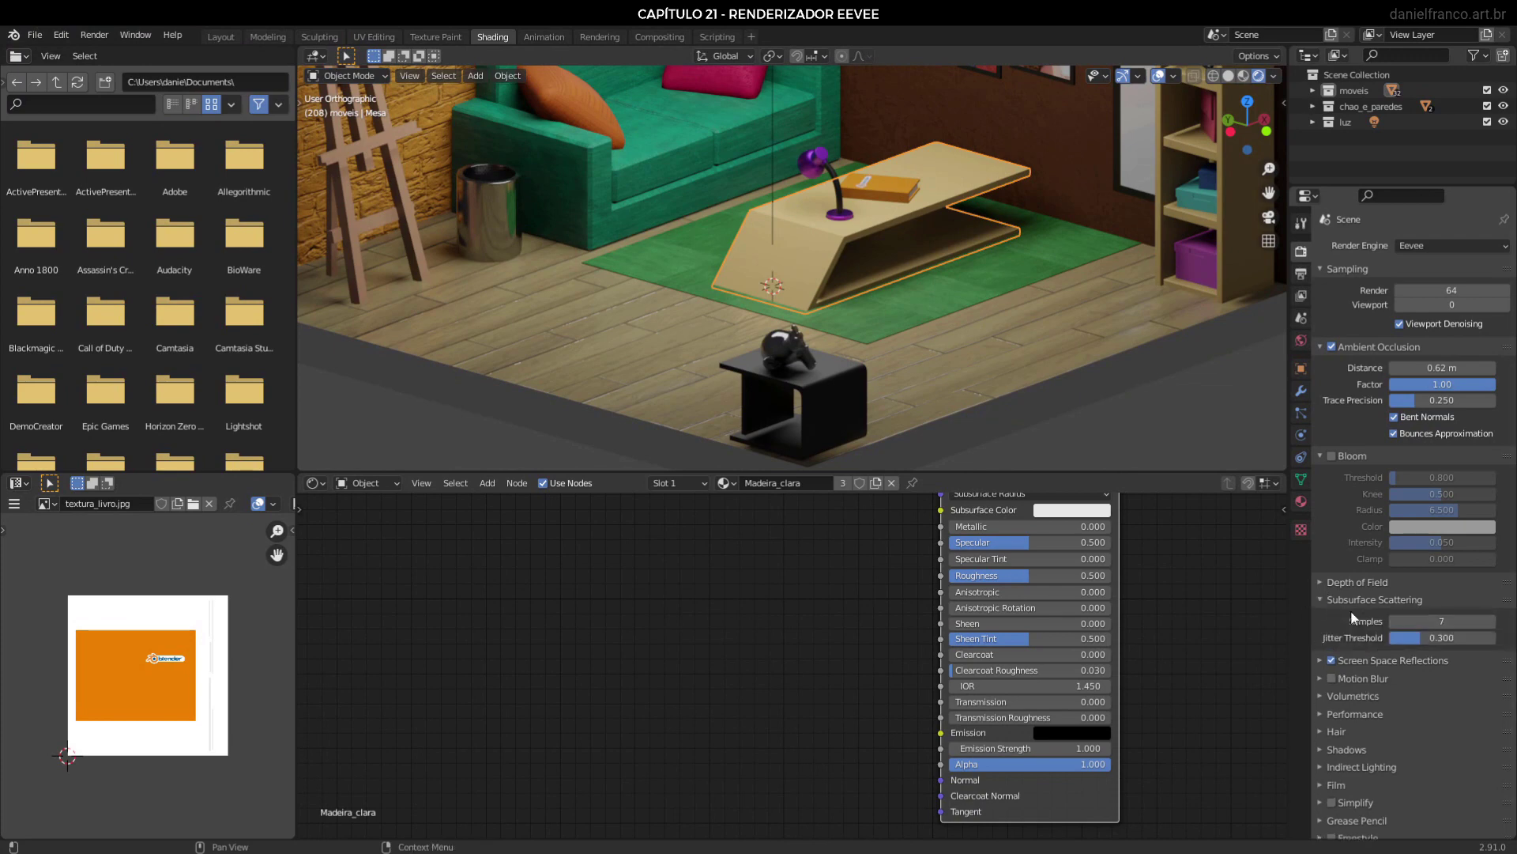
{"action": "left_click", "coordinate": [1327, 601]}
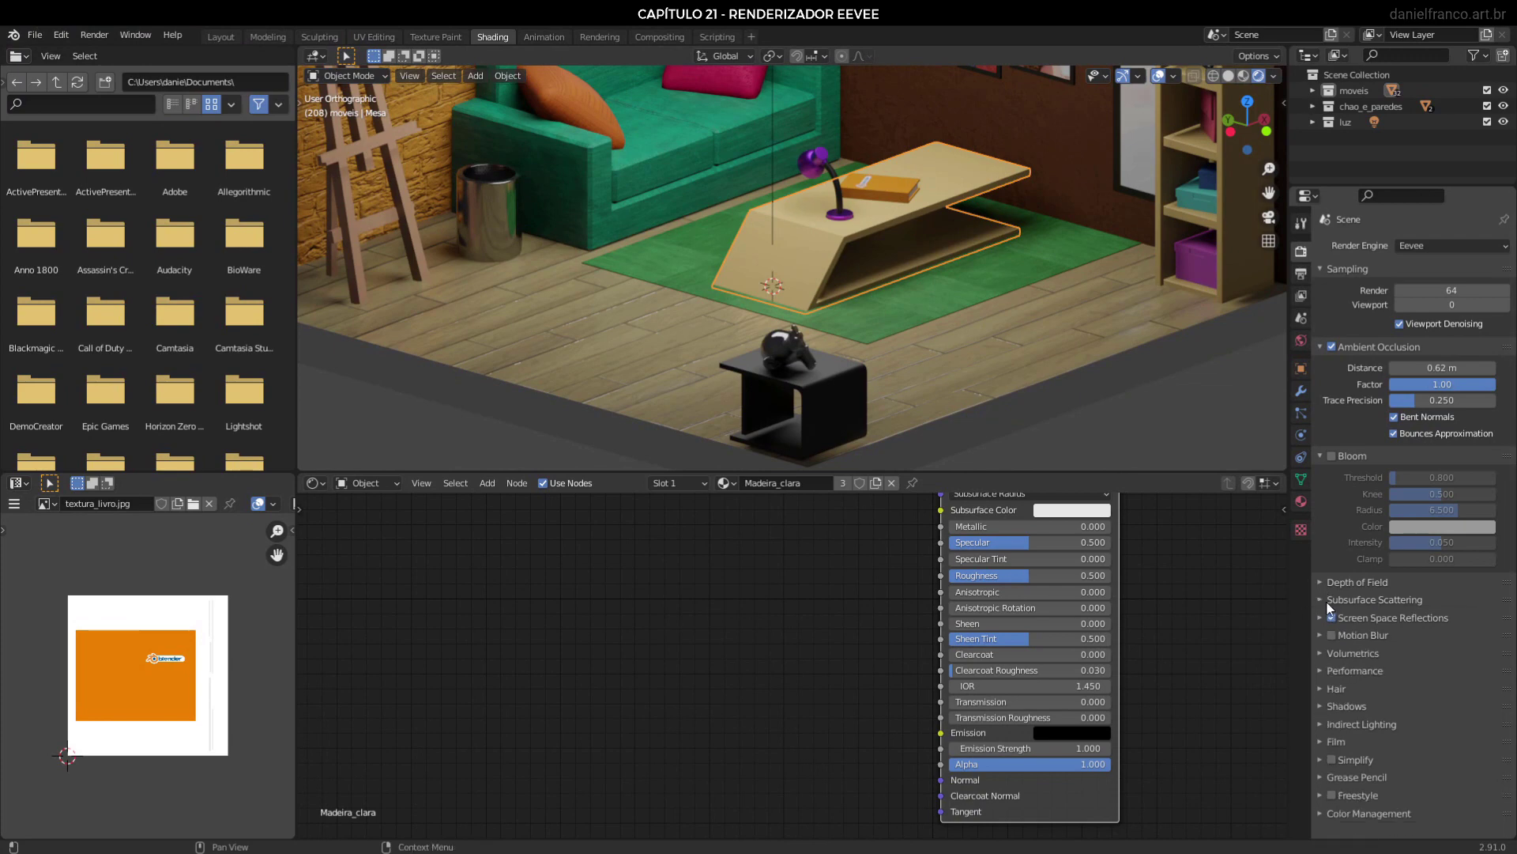
Add a monkey mesh and scale it down to fit the room.
{"action": "scroll", "coordinate": [786, 316], "scroll_direction": "down", "scroll_amount": 5}
{"action": "key", "text": "shift+a"}
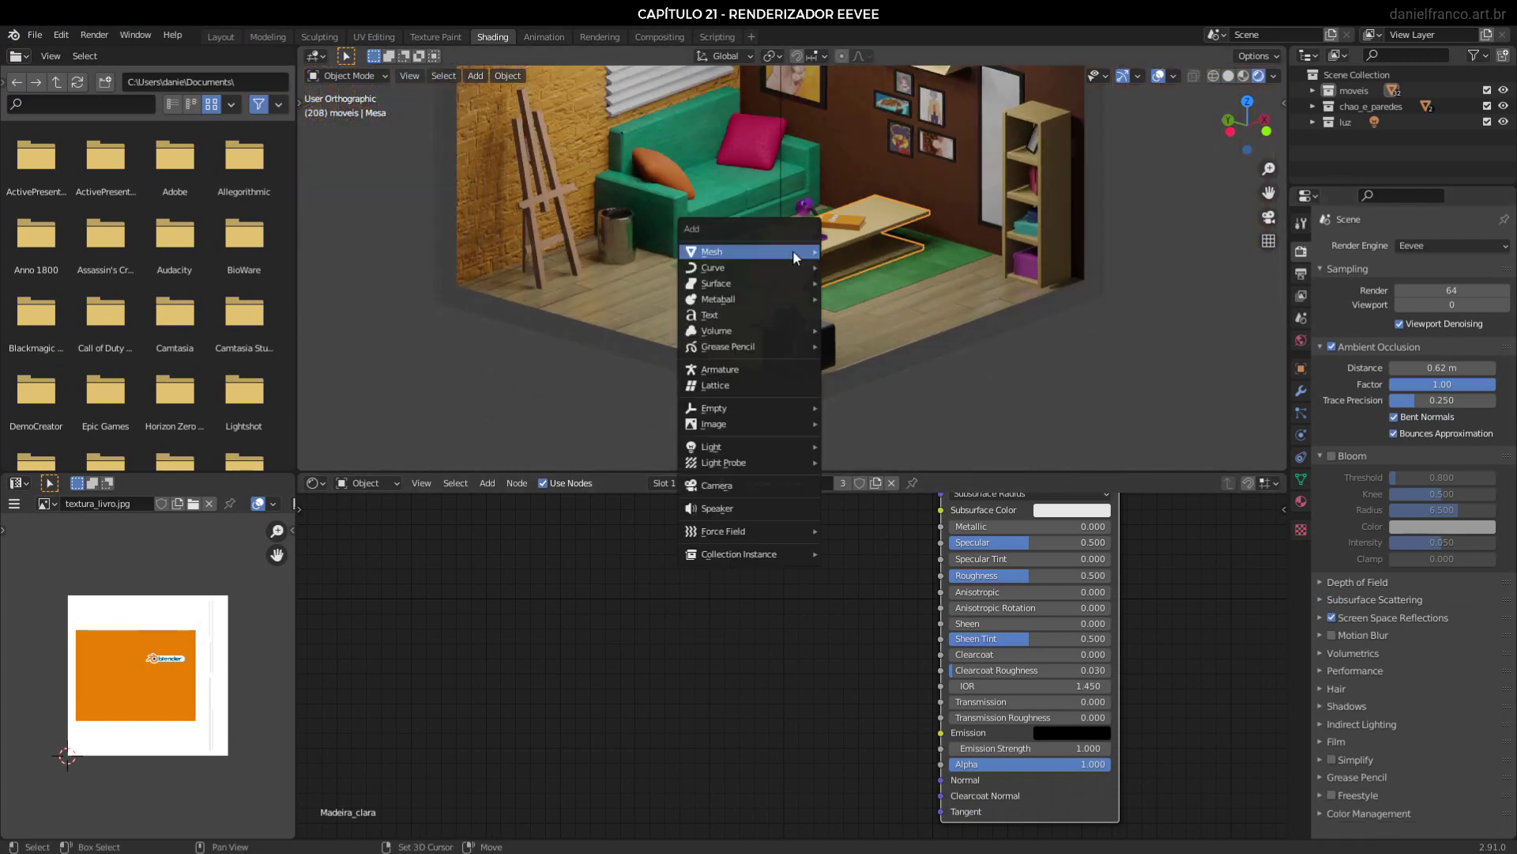
{"action": "mouse_move", "coordinate": [794, 251]}
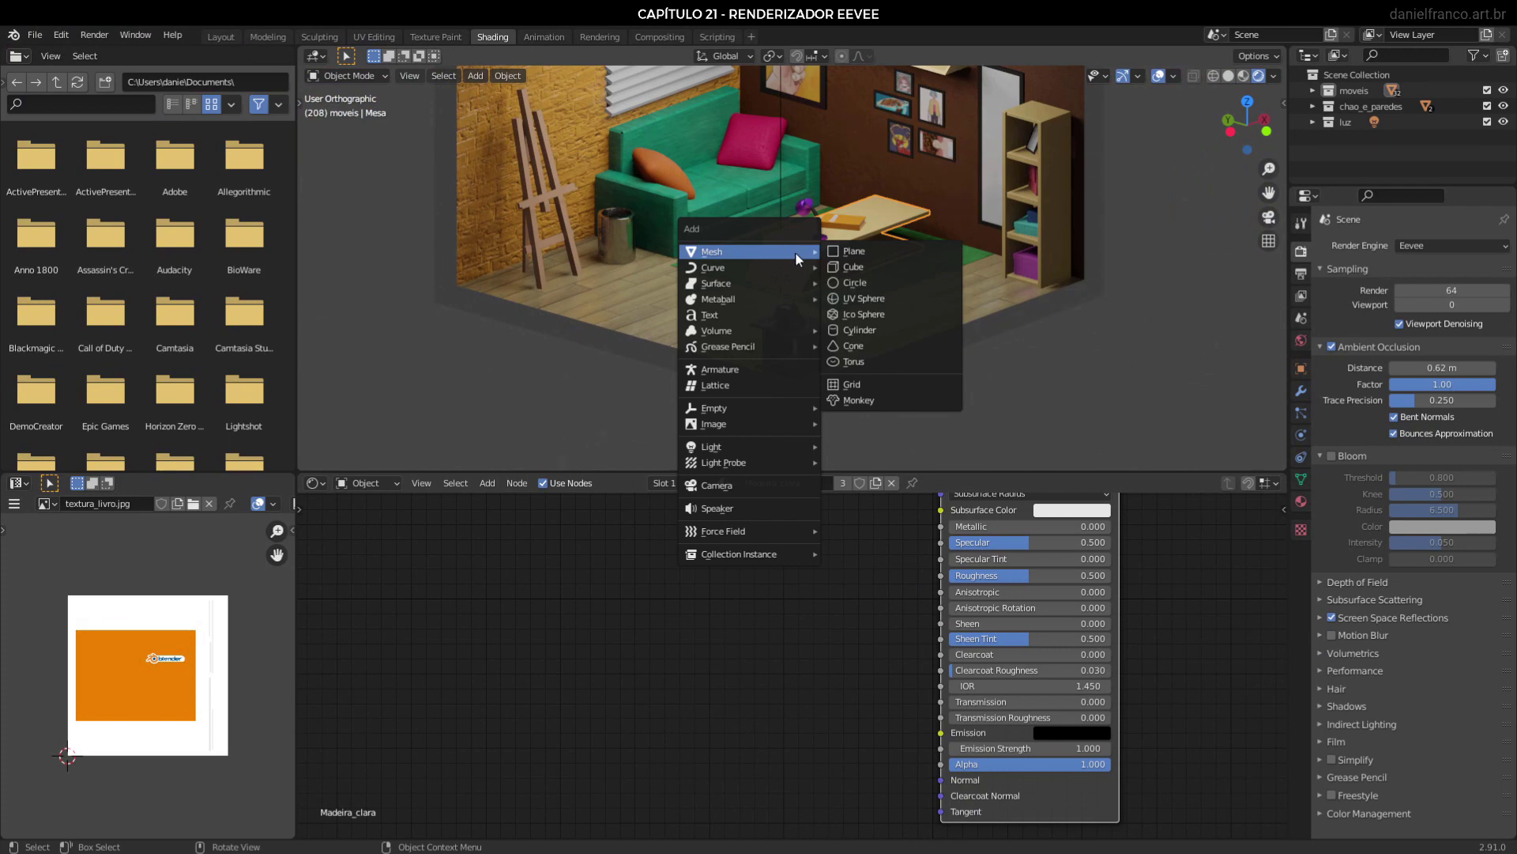
{"action": "left_click", "coordinate": [865, 408]}
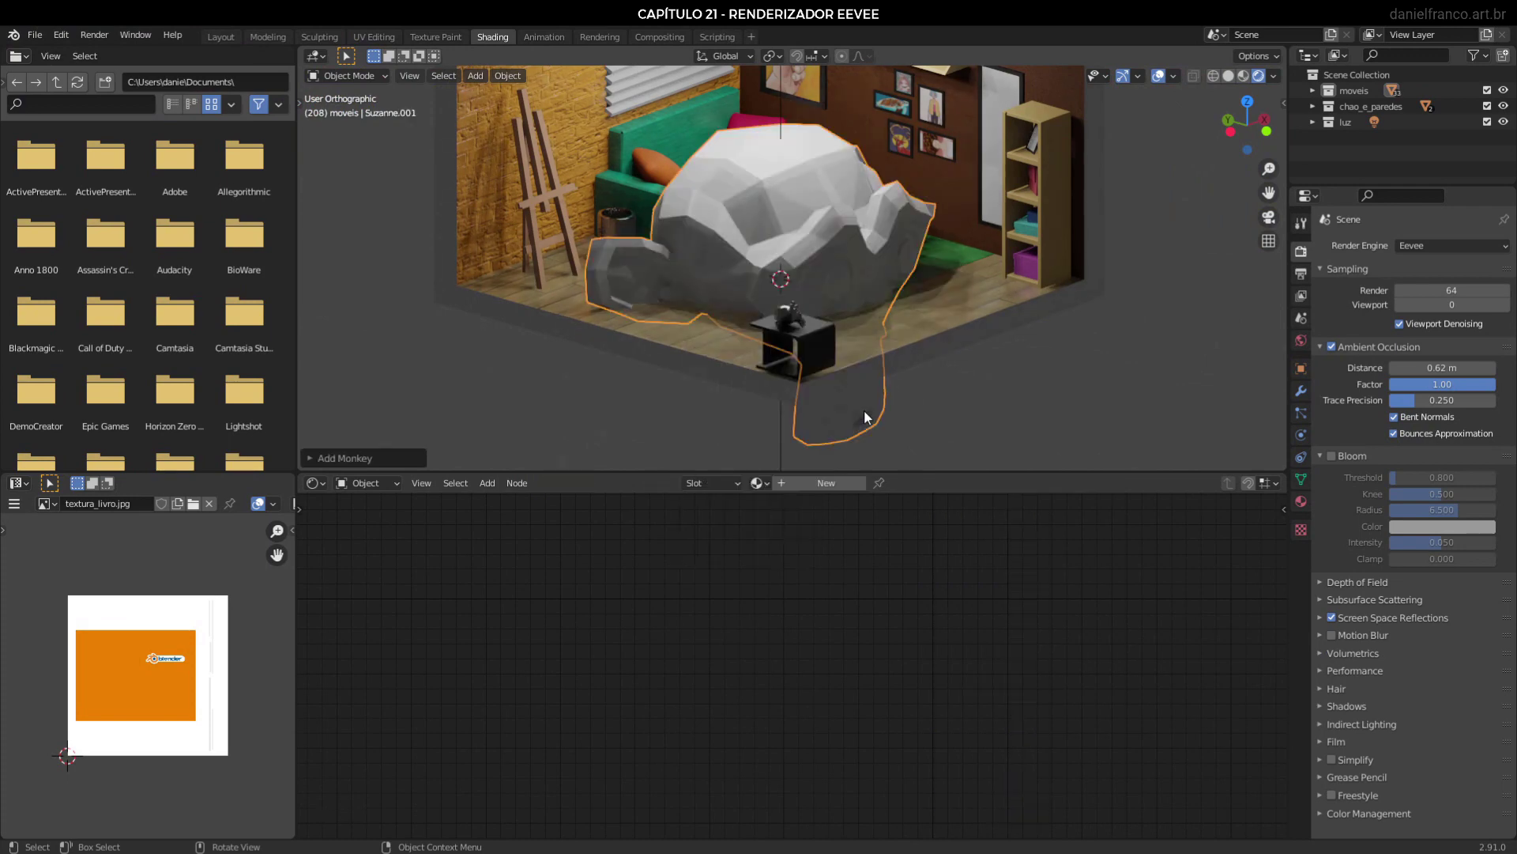
{"action": "key", "text": "s"}
{"action": "left_click", "coordinate": [869, 296]}
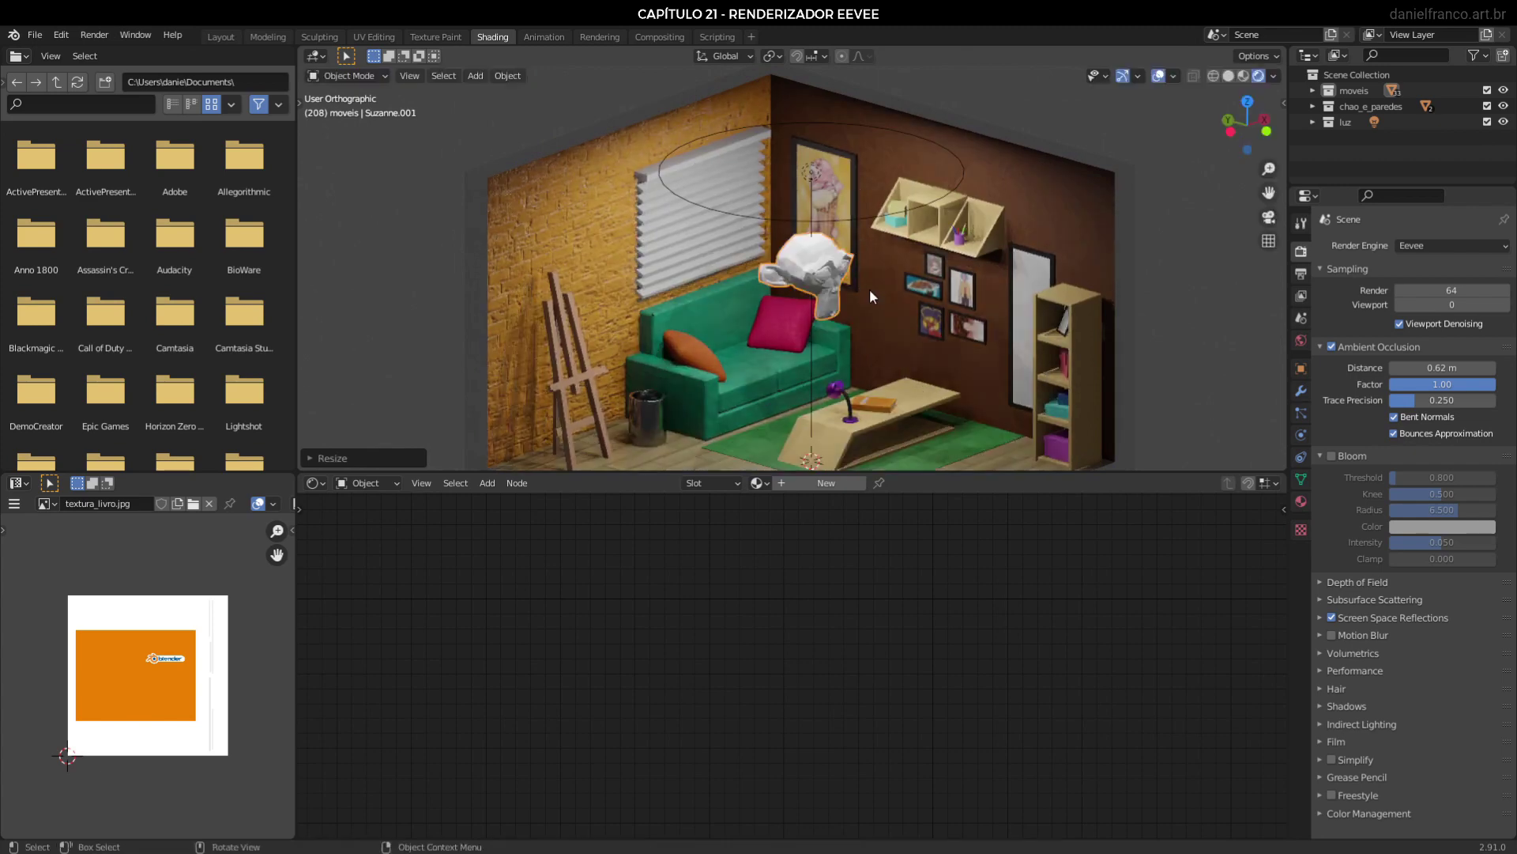
Position the monkey head along X and Z so it floats above the sofa and table area.
{"action": "key", "text": "g"}
{"action": "key", "text": "z"}
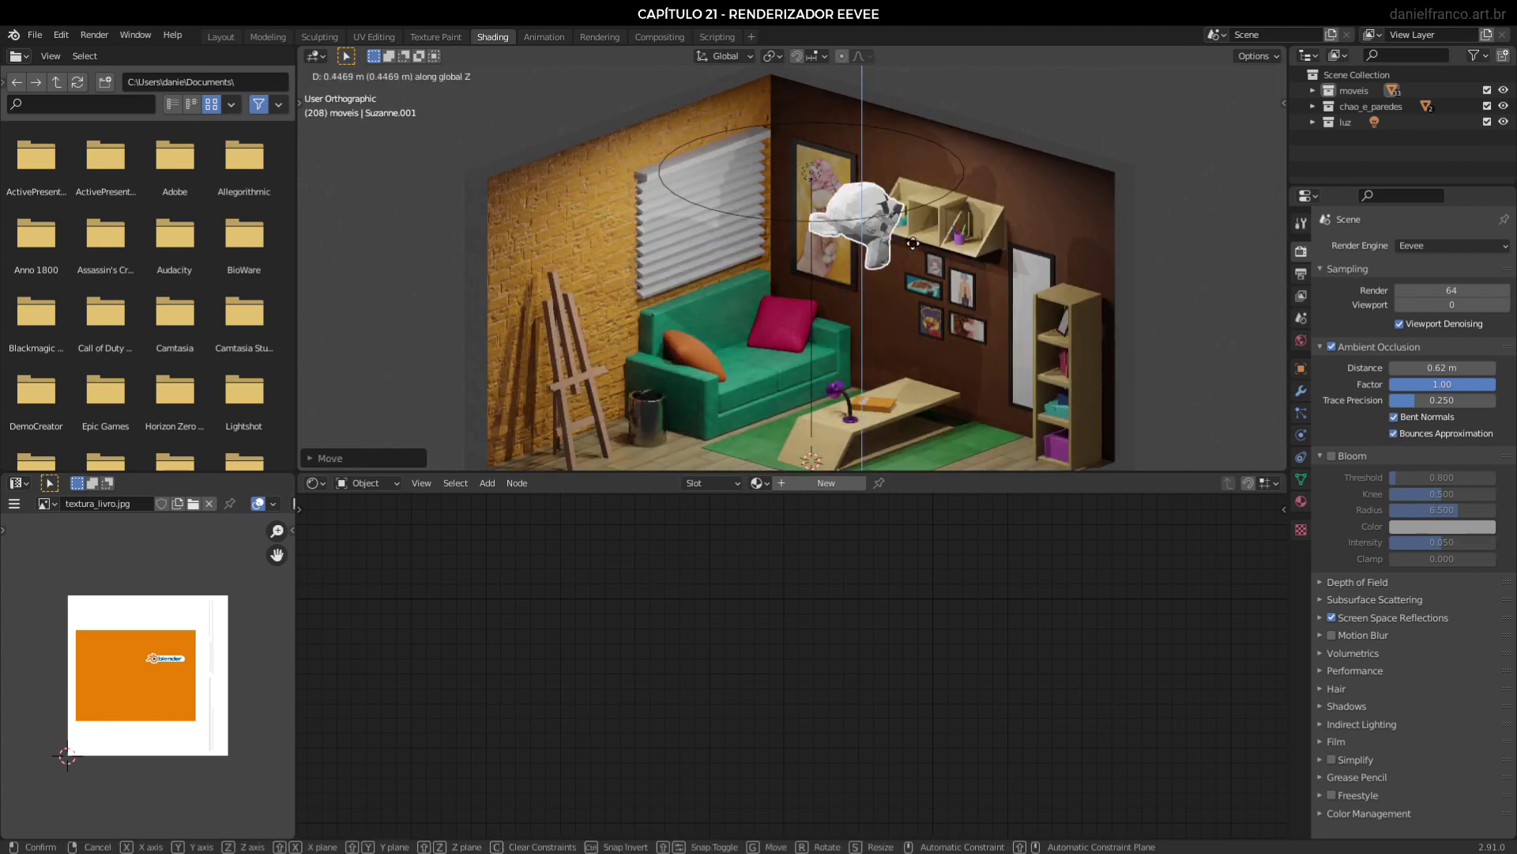
{"action": "scroll", "coordinate": [914, 223], "scroll_direction": "up", "scroll_amount": 3}
{"action": "key", "text": "x"}
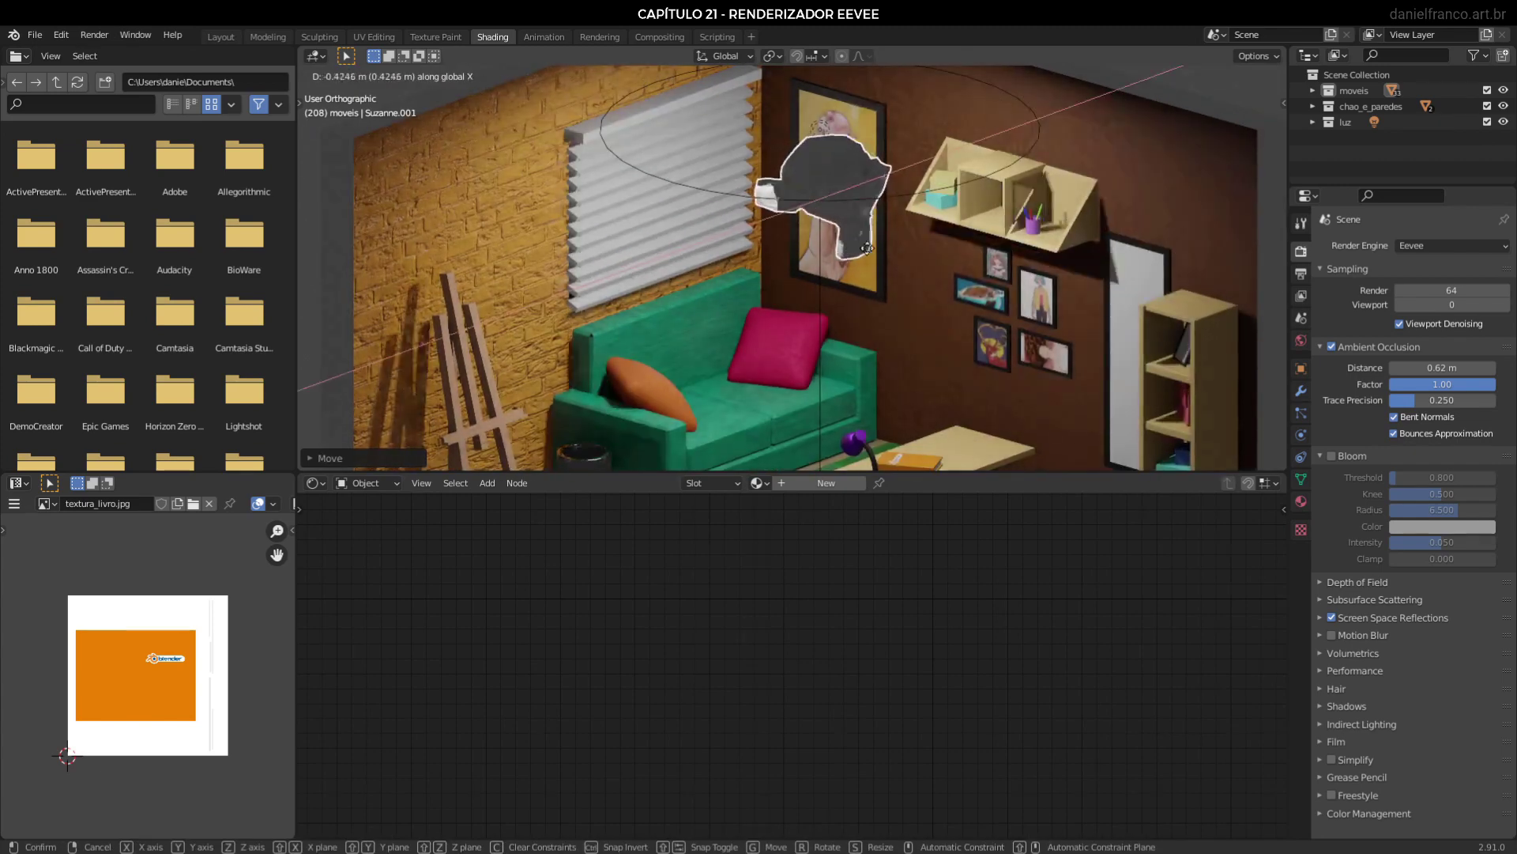
{"action": "left_click", "coordinate": [808, 177]}
{"action": "scroll", "coordinate": [809, 182], "scroll_direction": "up", "scroll_amount": 1}
{"action": "key", "text": "g"}
{"action": "key", "text": "z"}
{"action": "left_click", "coordinate": [823, 282]}
{"action": "scroll", "coordinate": [865, 280], "scroll_direction": "down", "scroll_amount": 2}
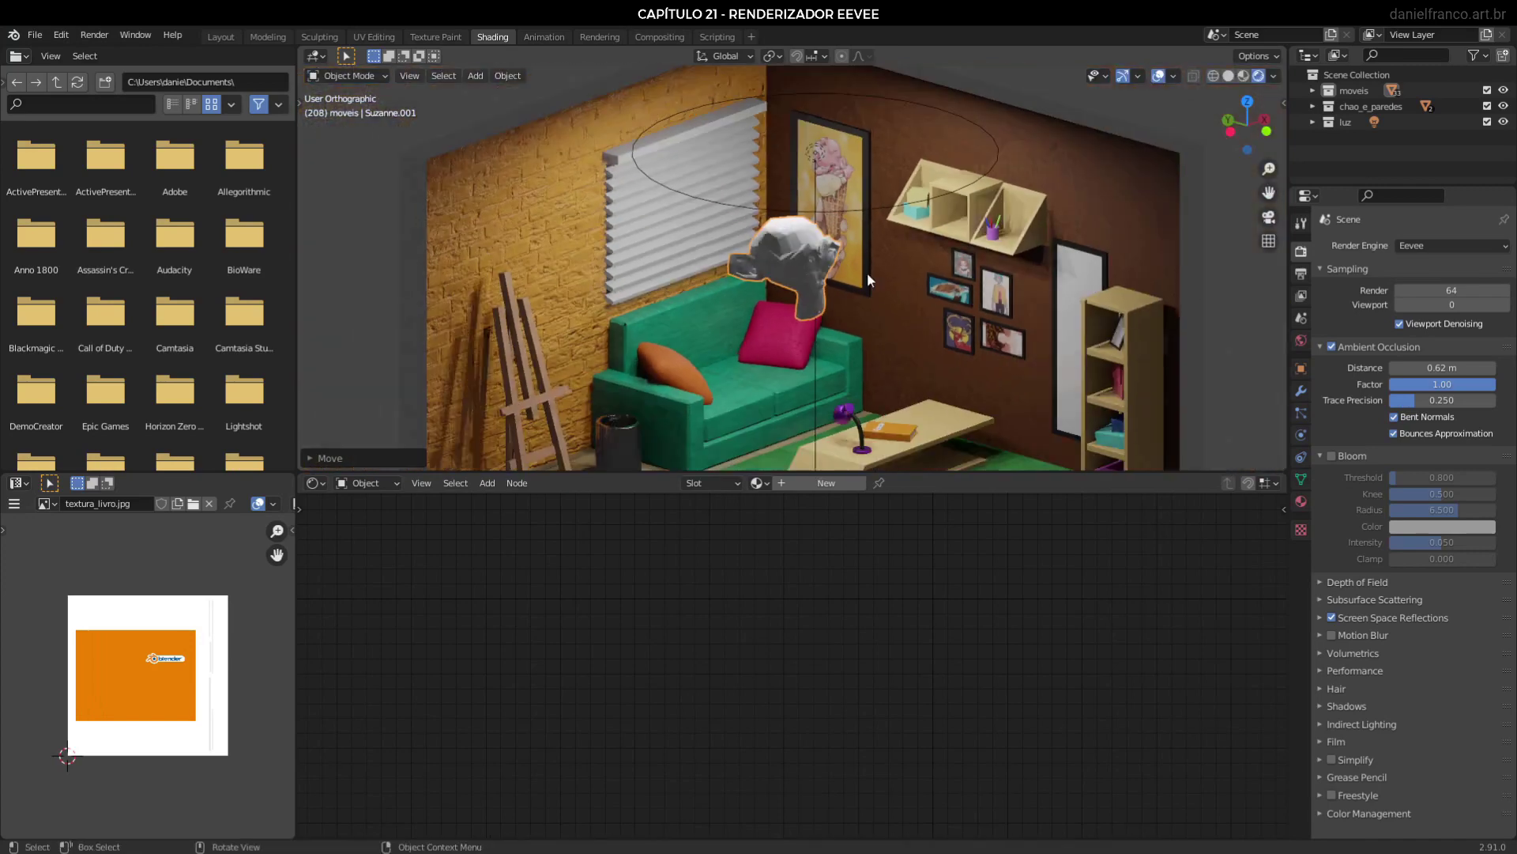
Duplicate the area light above the room and rotate the copy around X so it shines sideways.
{"action": "scroll", "coordinate": [866, 272], "scroll_direction": "up", "scroll_amount": 1}
{"action": "left_click", "coordinate": [830, 131]}
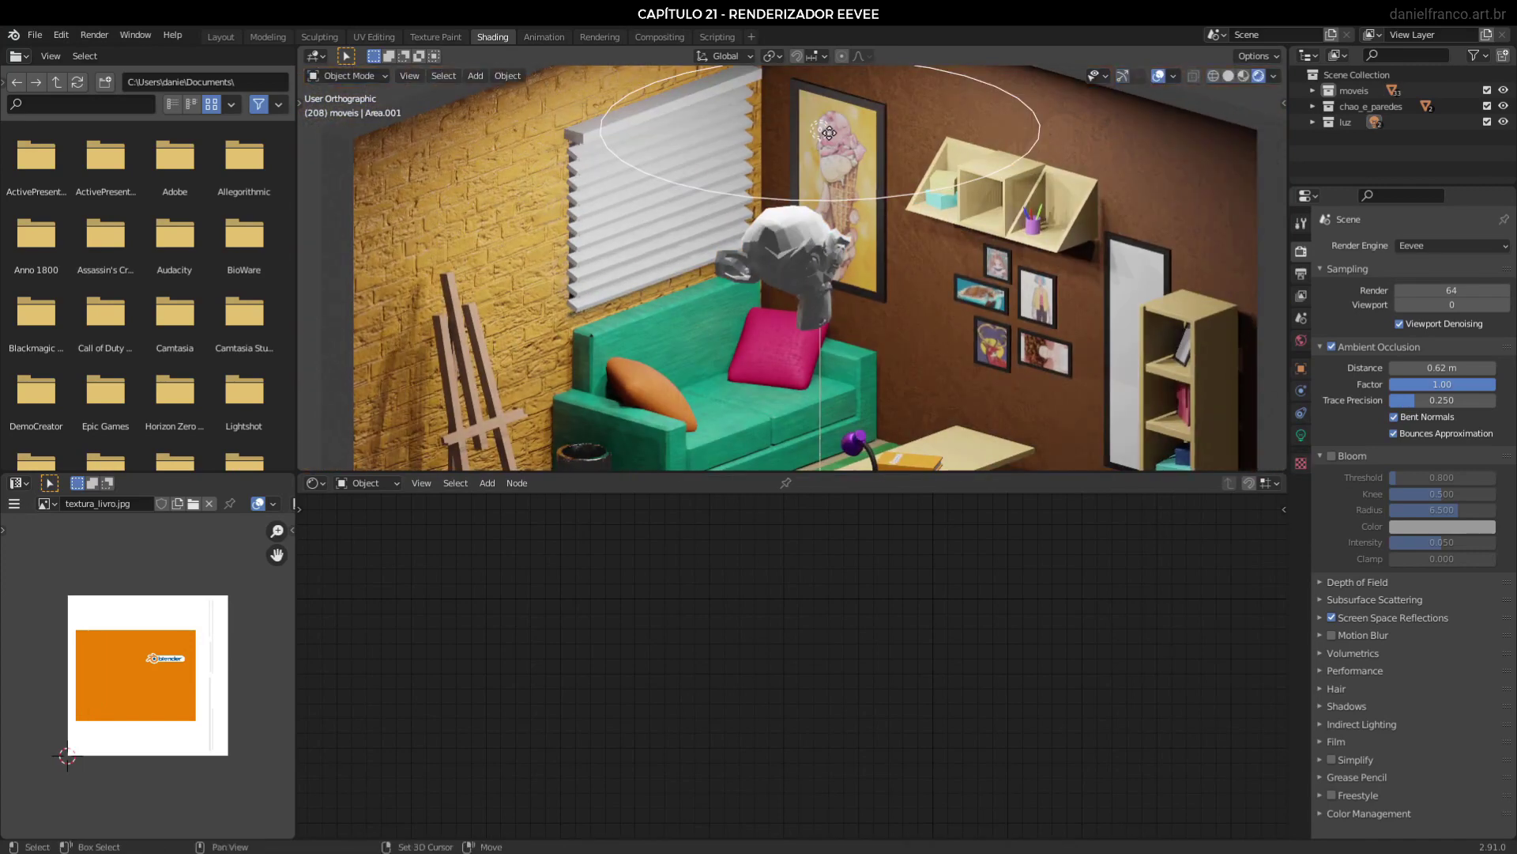
{"action": "key", "text": "shift+d"}
{"action": "key", "text": "r"}
{"action": "key", "text": "x"}
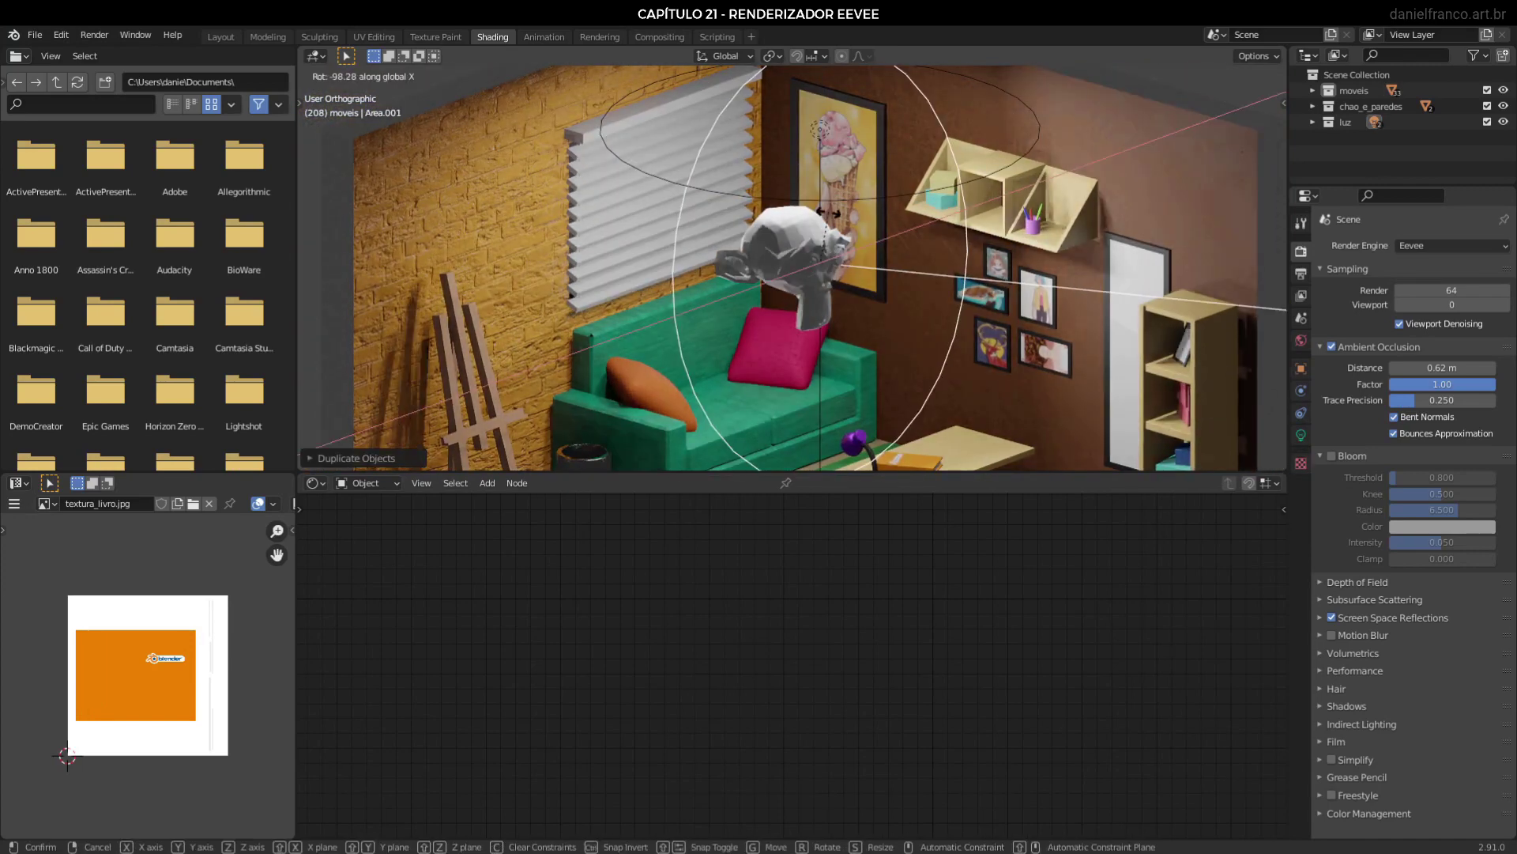
{"action": "left_click", "coordinate": [860, 243]}
Move the duplicated area light behind the monkey head and rotate it around Z and freely to aim at the head.
{"action": "middle_click_drag", "start_coordinate": [869, 261], "coordinate": [955, 309]}
{"action": "key", "text": "g"}
{"action": "left_click", "coordinate": [874, 318]}
{"action": "key", "text": "r"}
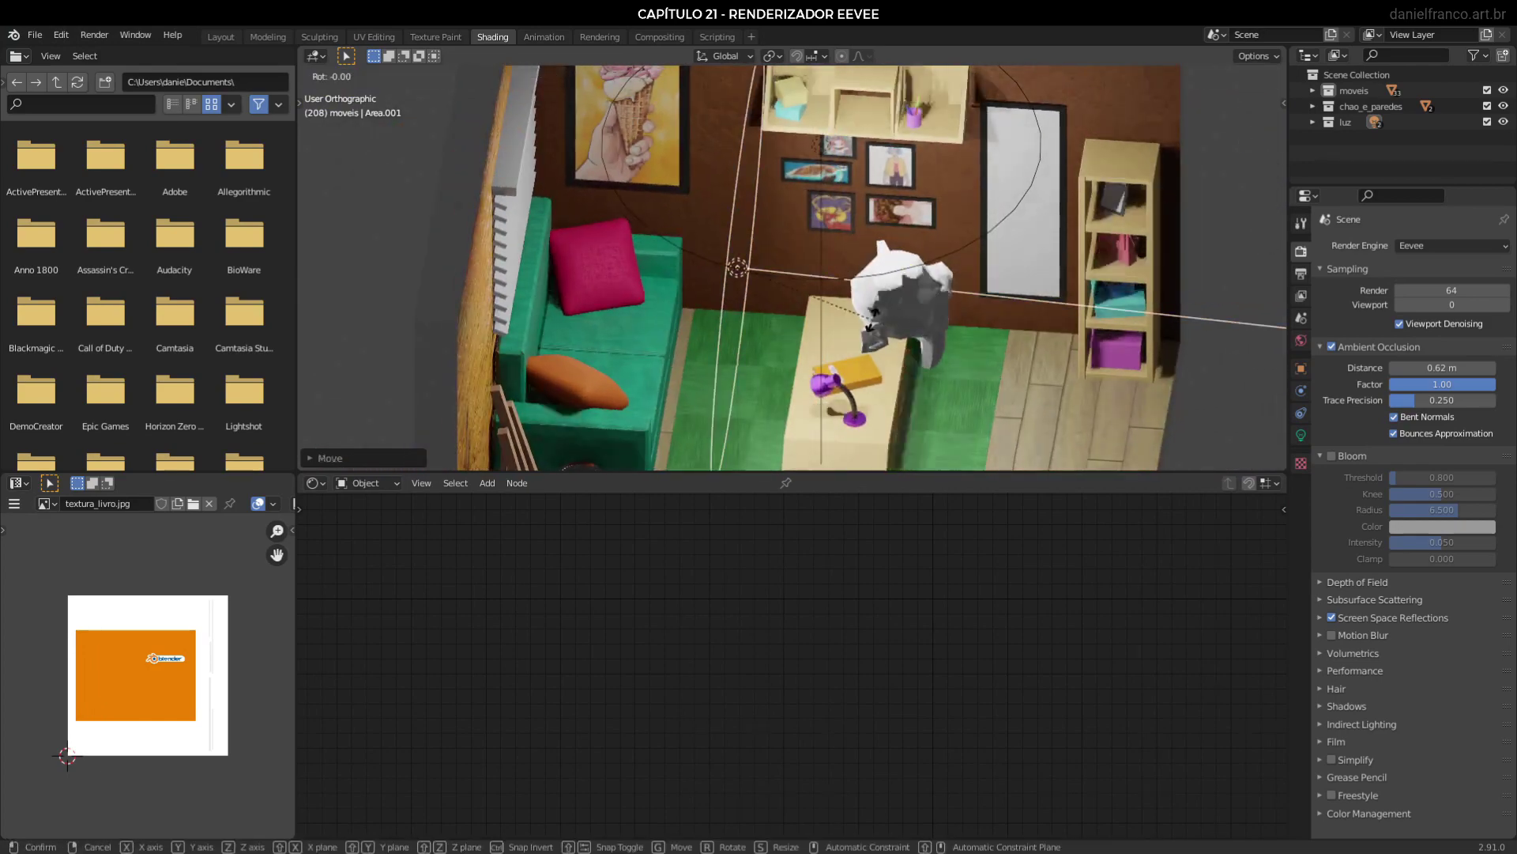
{"action": "key", "text": "z"}
{"action": "left_click", "coordinate": [830, 399]}
{"action": "middle_click_drag", "start_coordinate": [984, 391], "coordinate": [962, 305]}
{"action": "key", "text": "r"}
{"action": "key", "text": "r"}
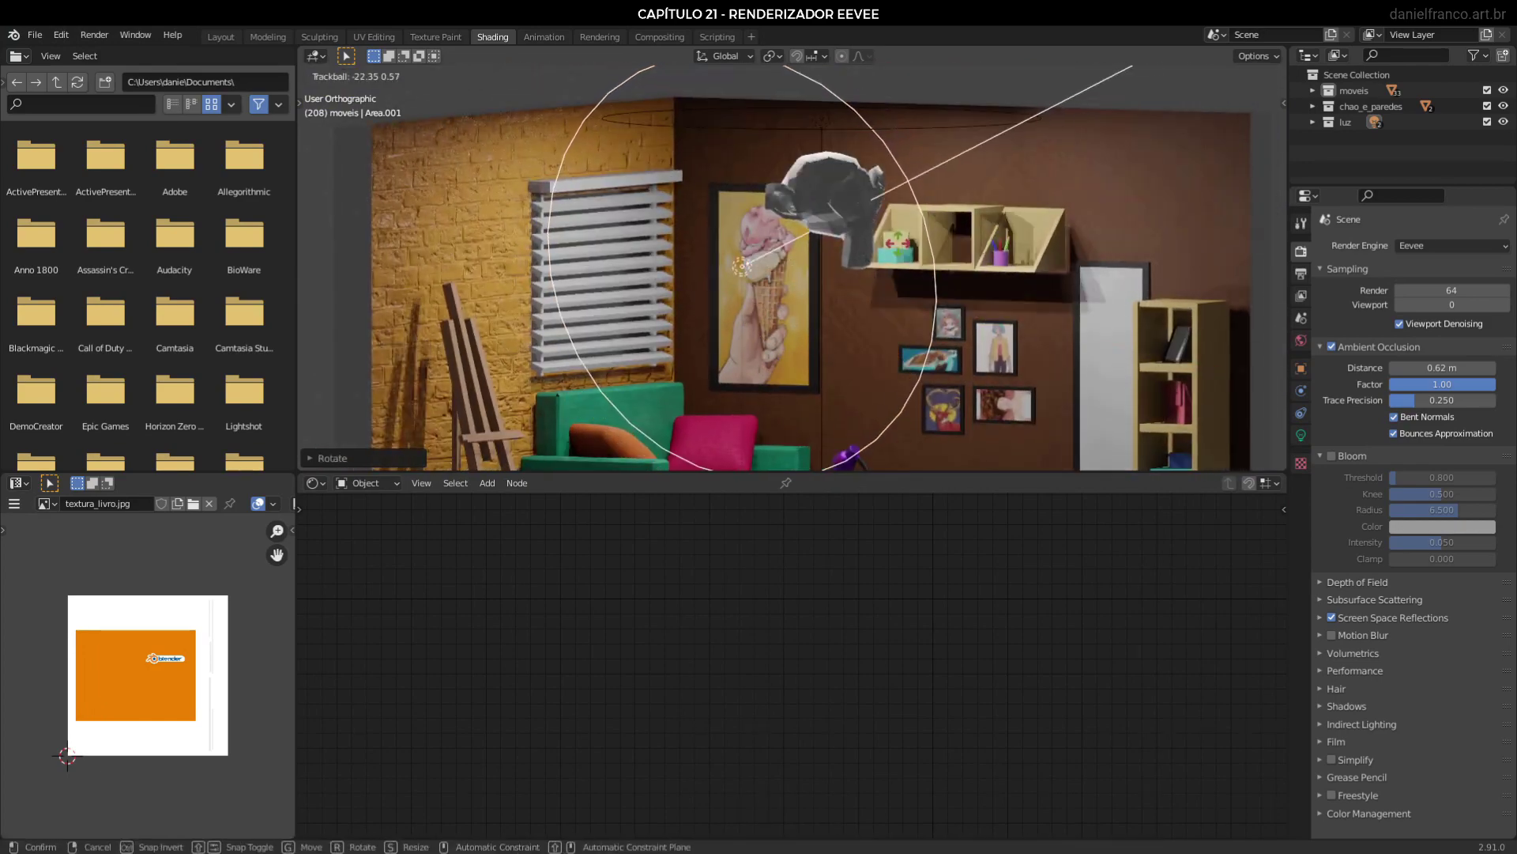
{"action": "left_click", "coordinate": [1039, 216]}
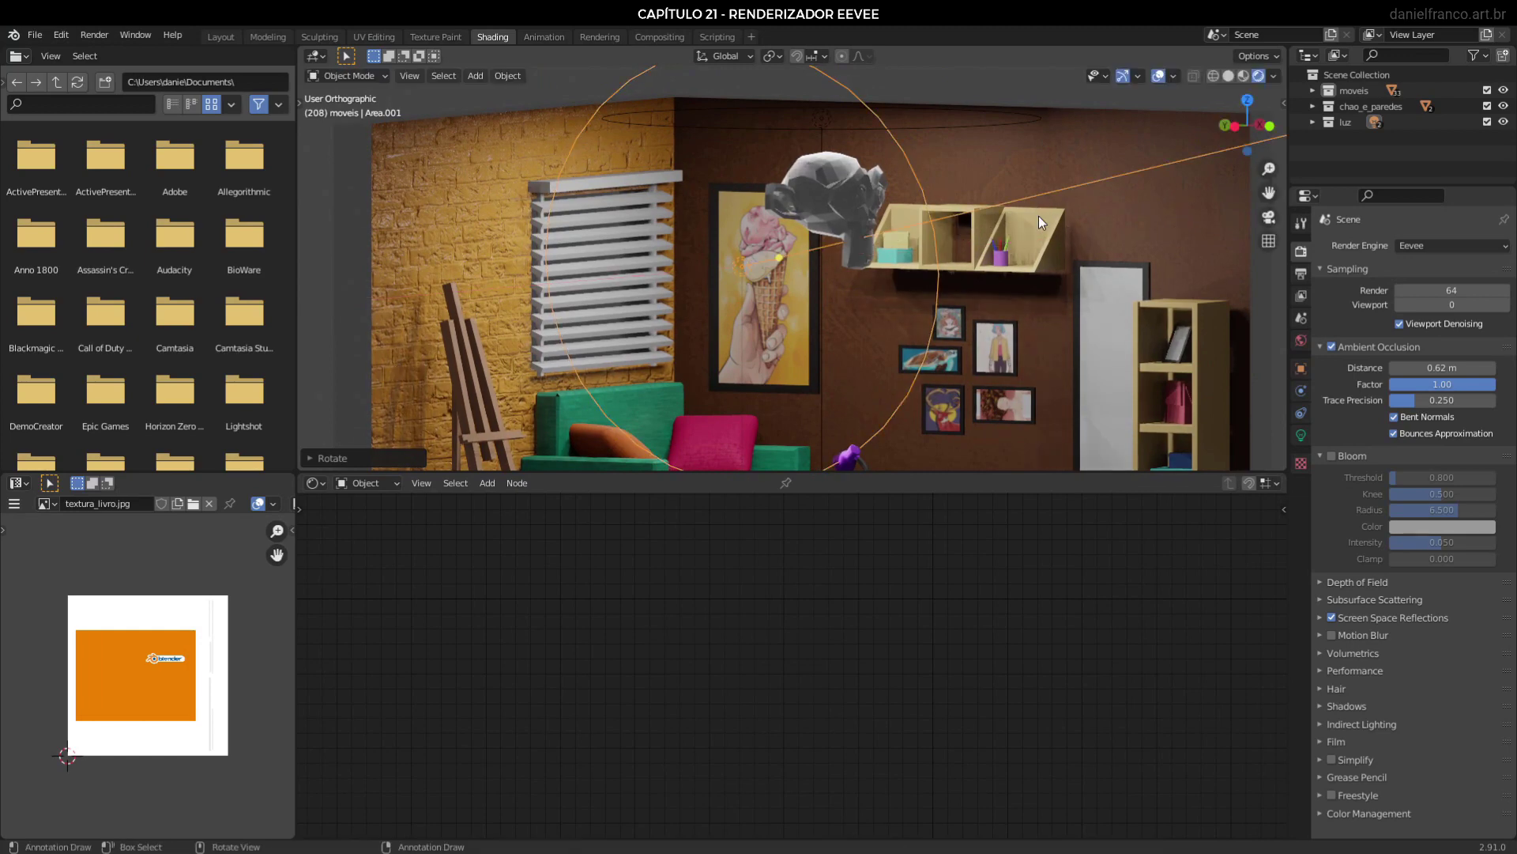
Give the monkey head a new material and open Eevee's Subsurface Scattering settings.
{"action": "scroll", "coordinate": [1039, 216], "scroll_direction": "up", "scroll_amount": 2}
{"action": "left_click", "coordinate": [896, 152]}
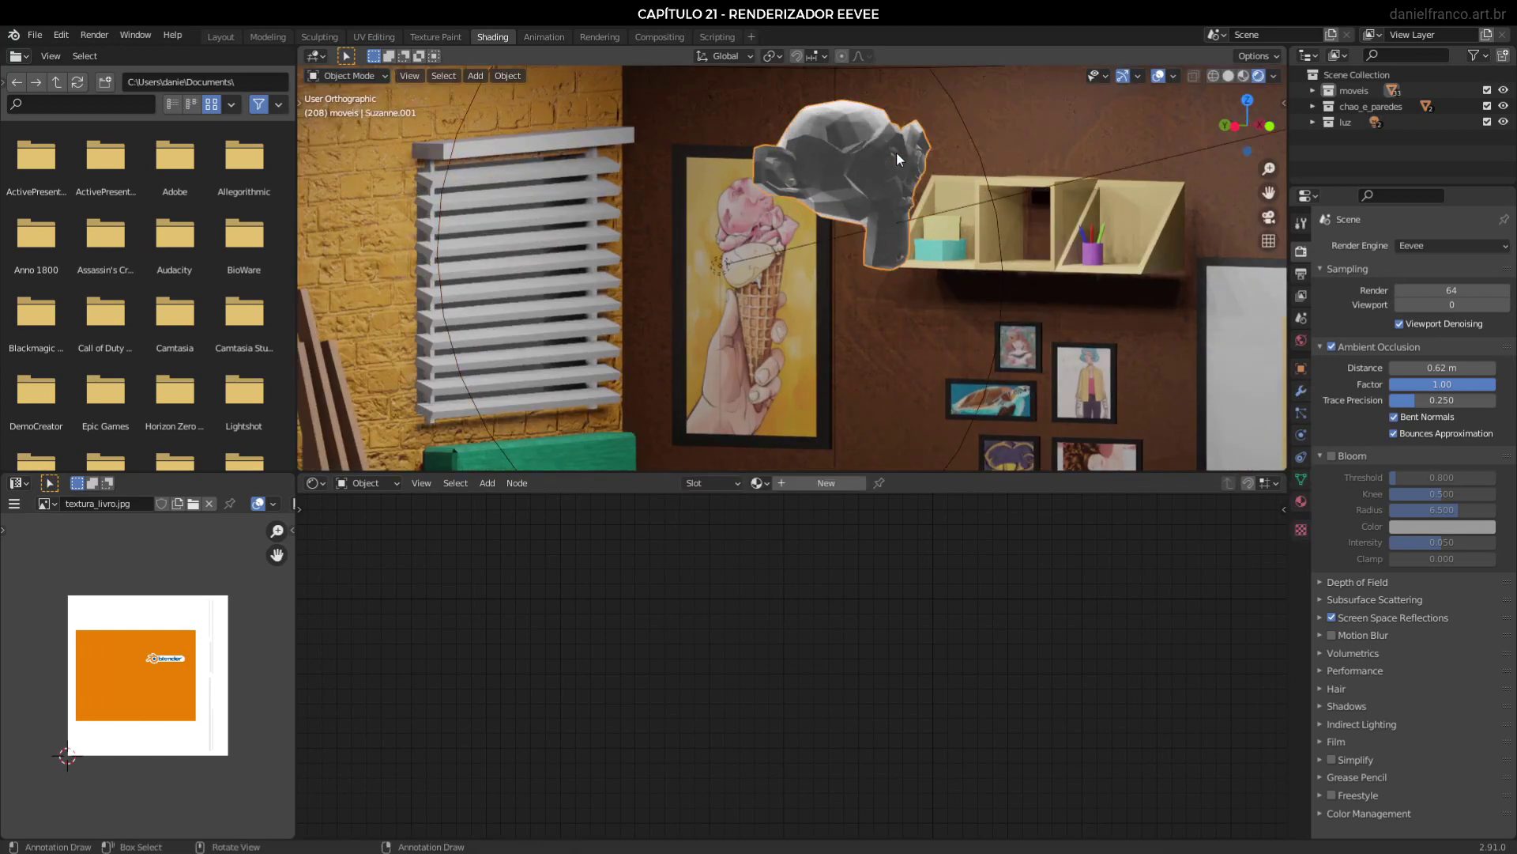
{"action": "left_click", "coordinate": [819, 482]}
{"action": "left_click", "coordinate": [1330, 598]}
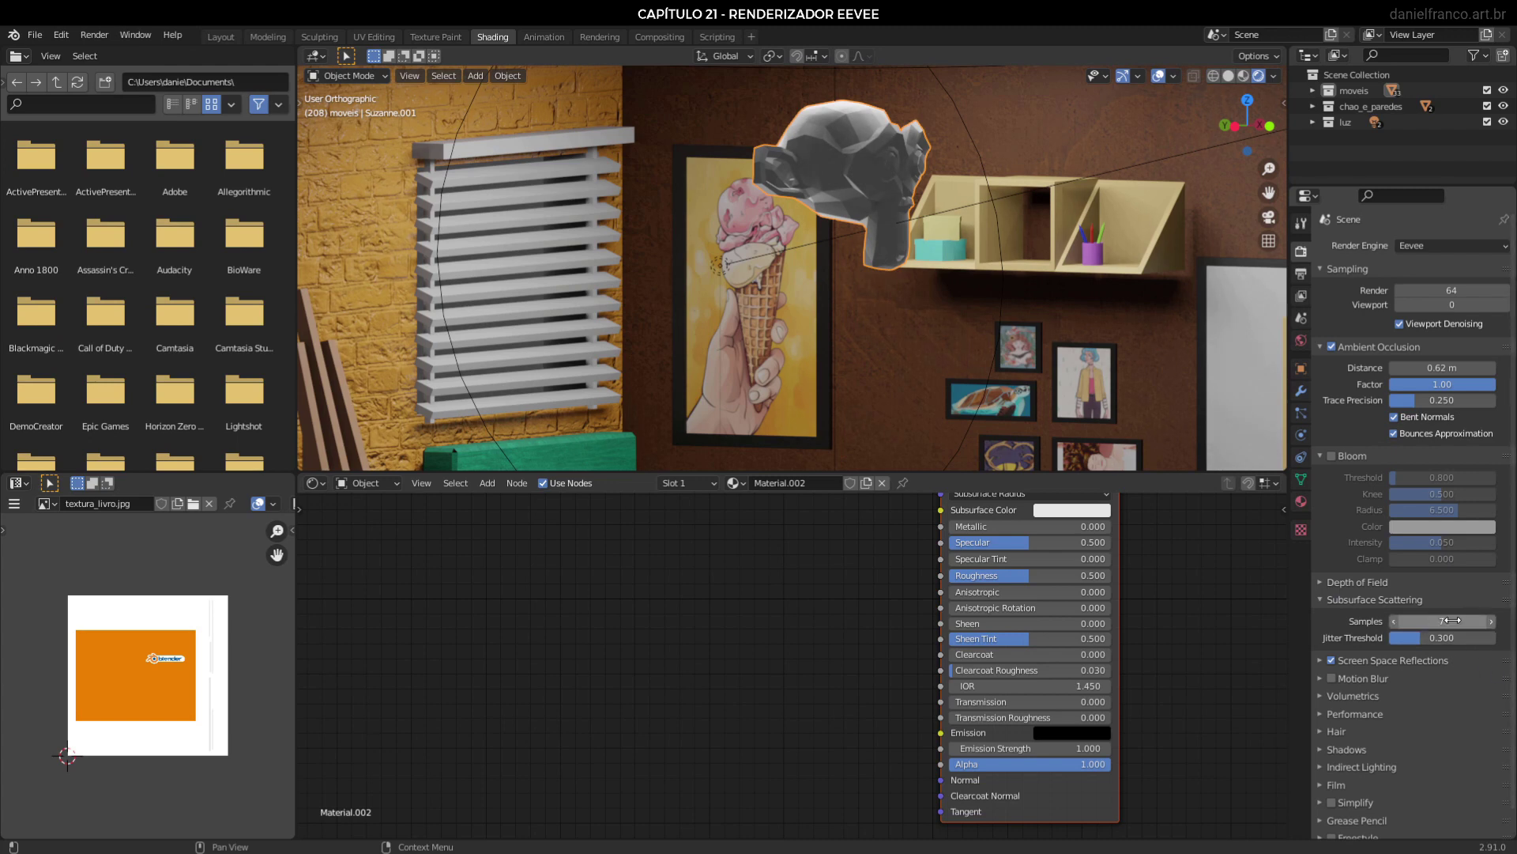
Set the monkey head material's Subsurface to 1.000 and give it a red Subsurface Color.
{"action": "scroll", "coordinate": [951, 594], "scroll_direction": "up", "scroll_amount": 1}
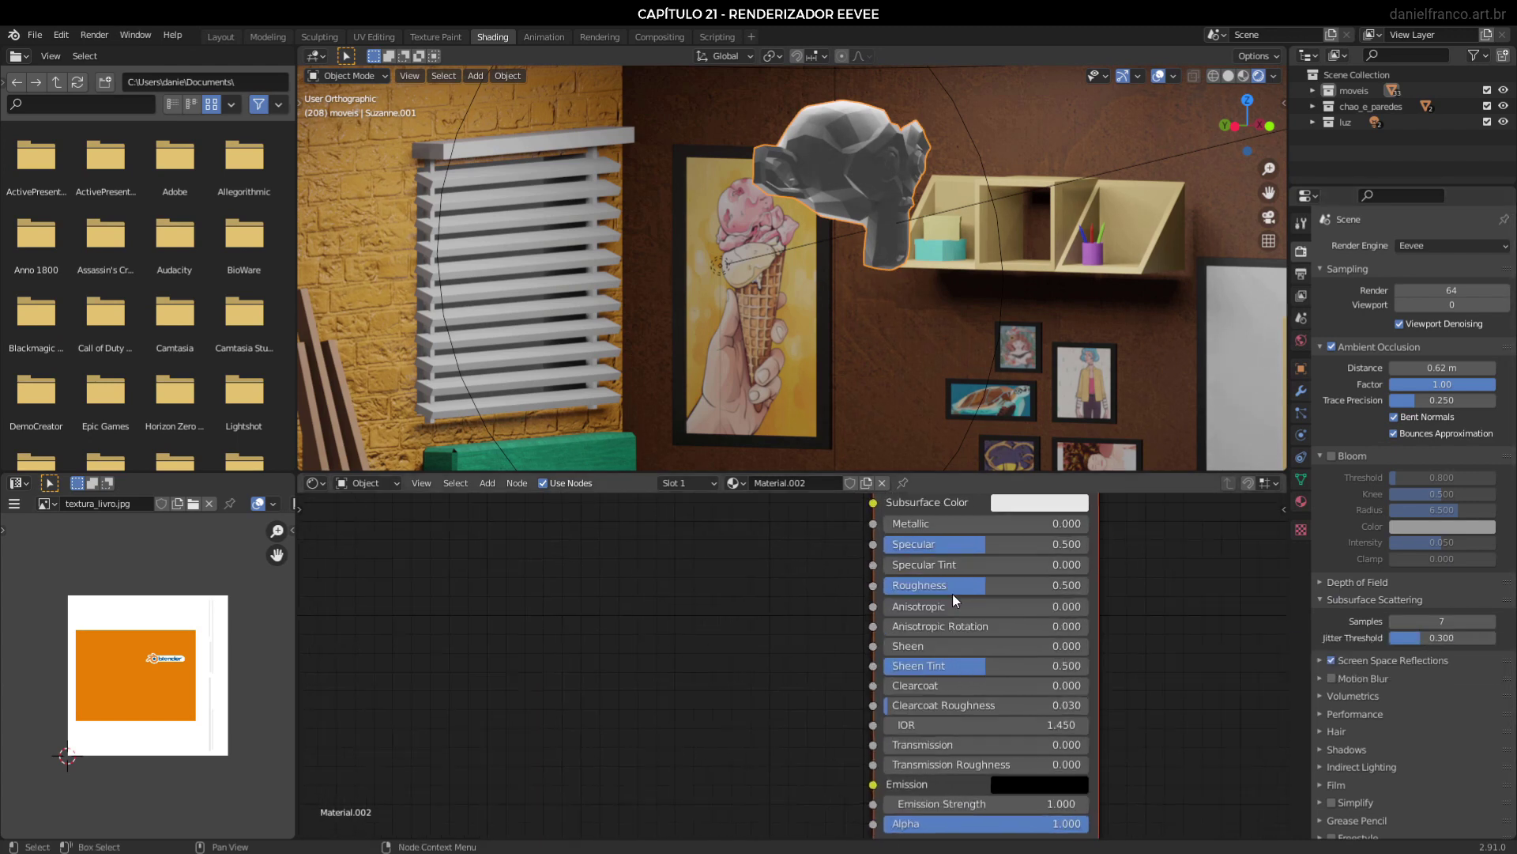
{"action": "scroll", "coordinate": [951, 594], "scroll_direction": "up", "scroll_amount": 3}
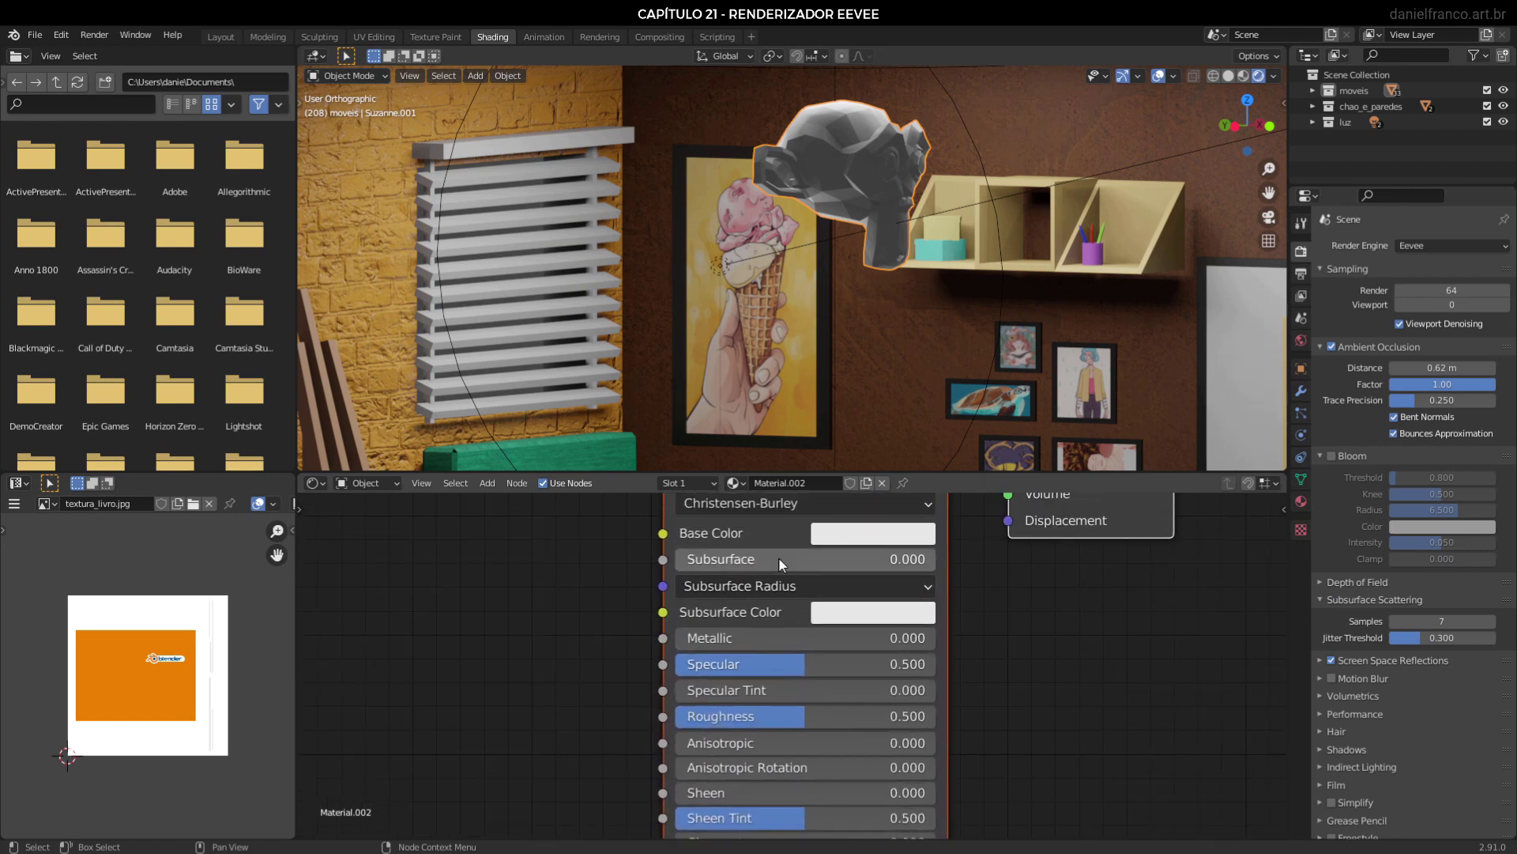
{"action": "left_click_drag", "start_coordinate": [779, 556], "coordinate": [933, 559]}
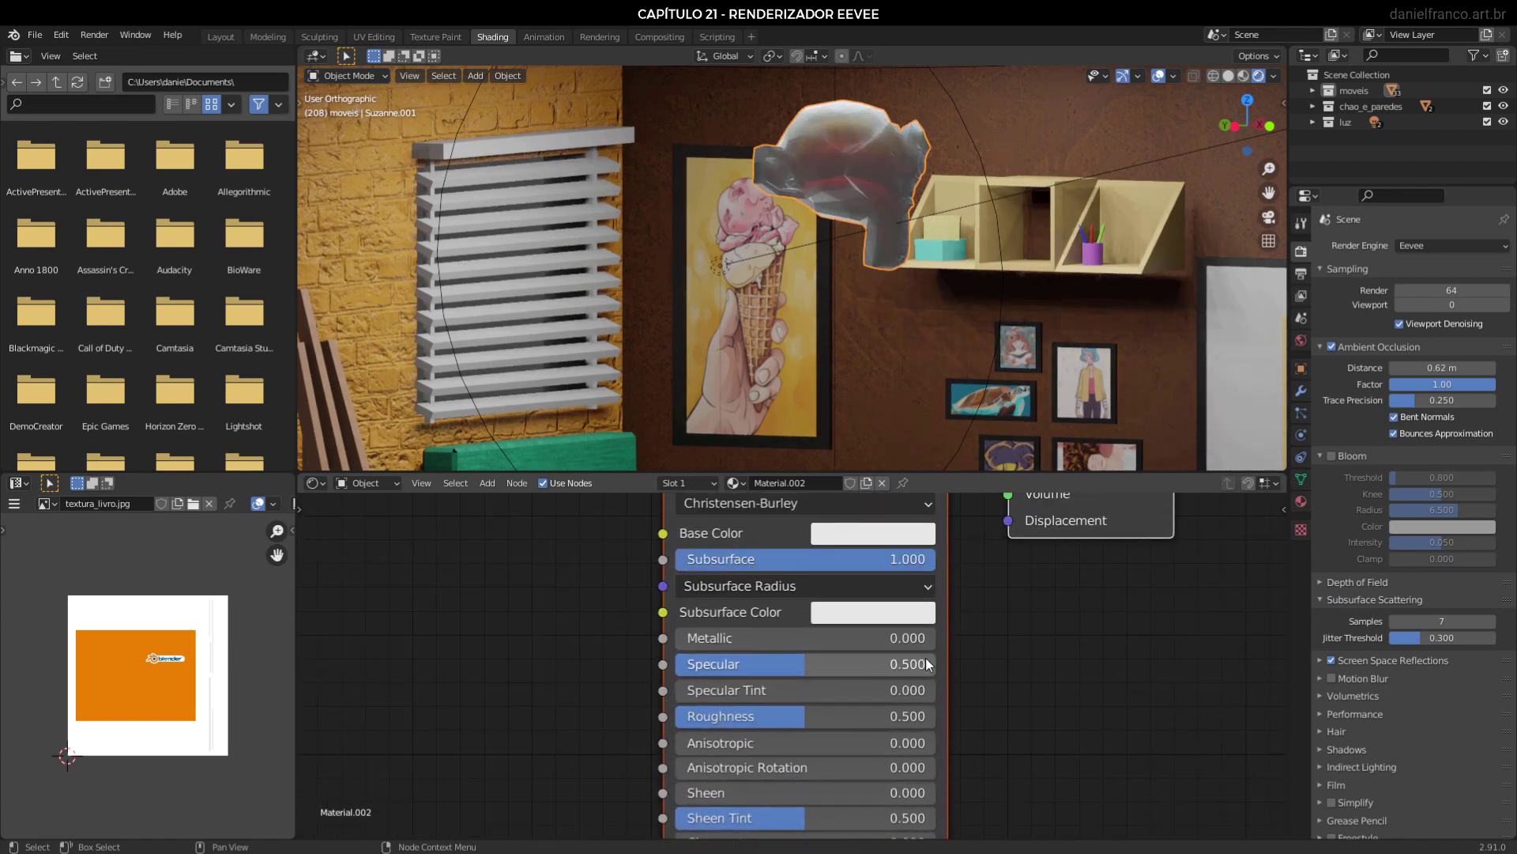
{"action": "left_click", "coordinate": [868, 626]}
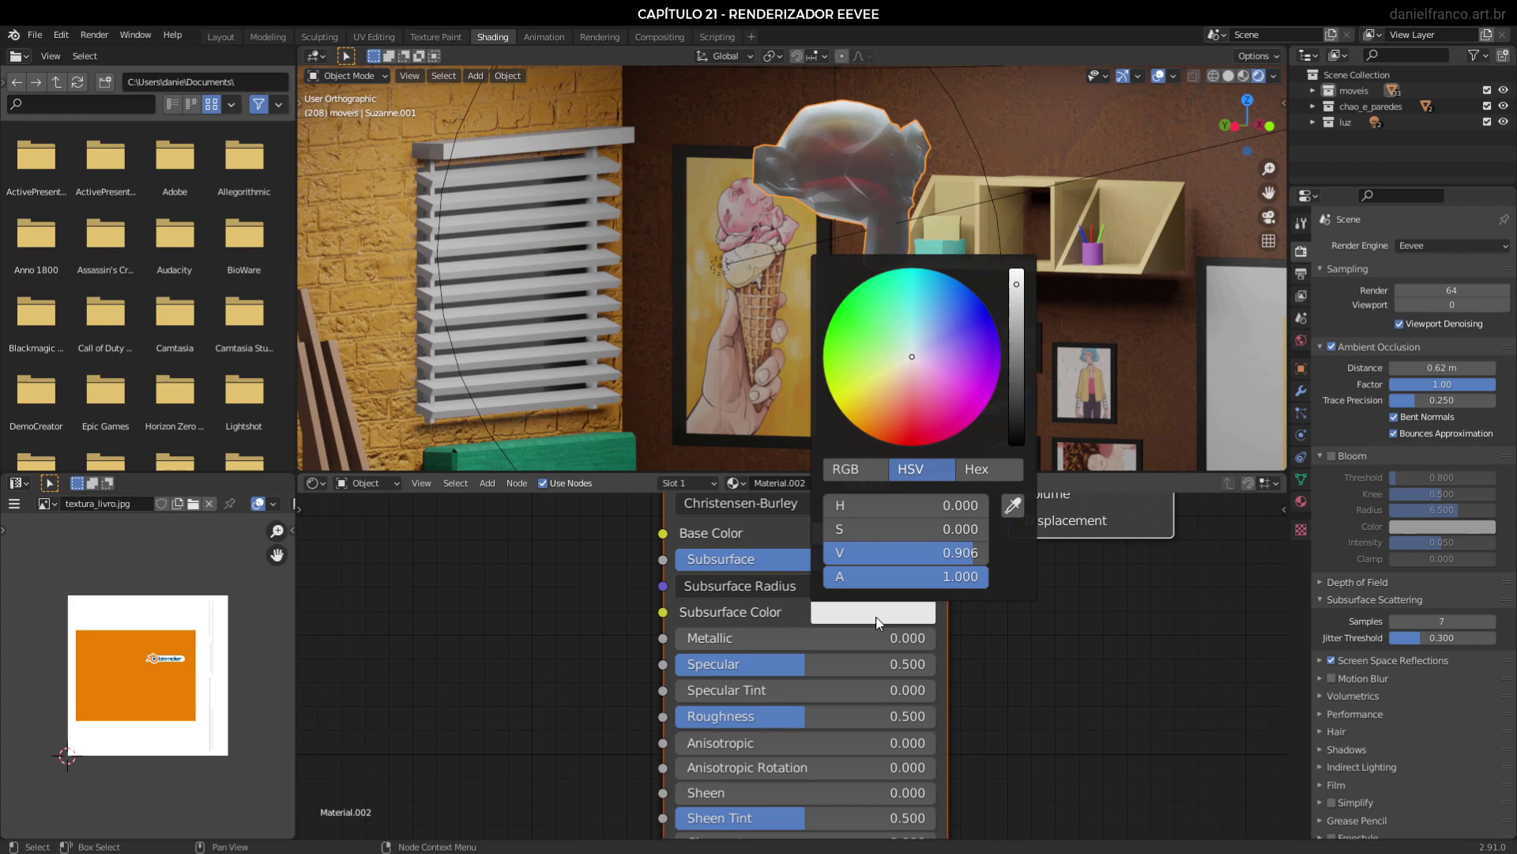
{"action": "left_click", "coordinate": [906, 396]}
{"action": "middle_click_drag", "start_coordinate": [1018, 250], "coordinate": [865, 294]}
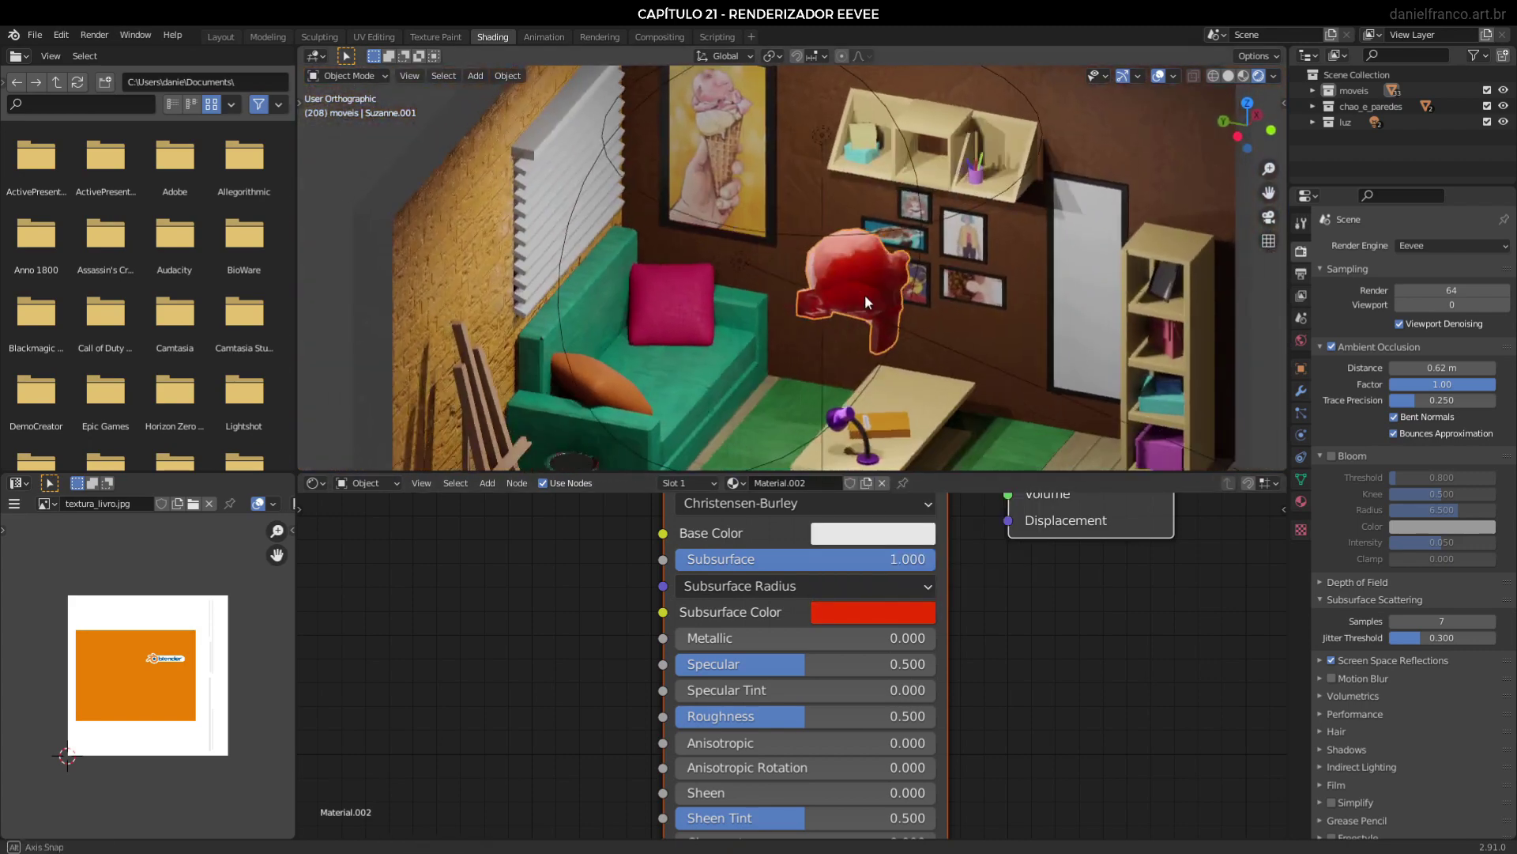
Hide the main area light above the room, leaving the duplicated area light behind the monkey head selected.
{"action": "left_click", "coordinate": [747, 264]}
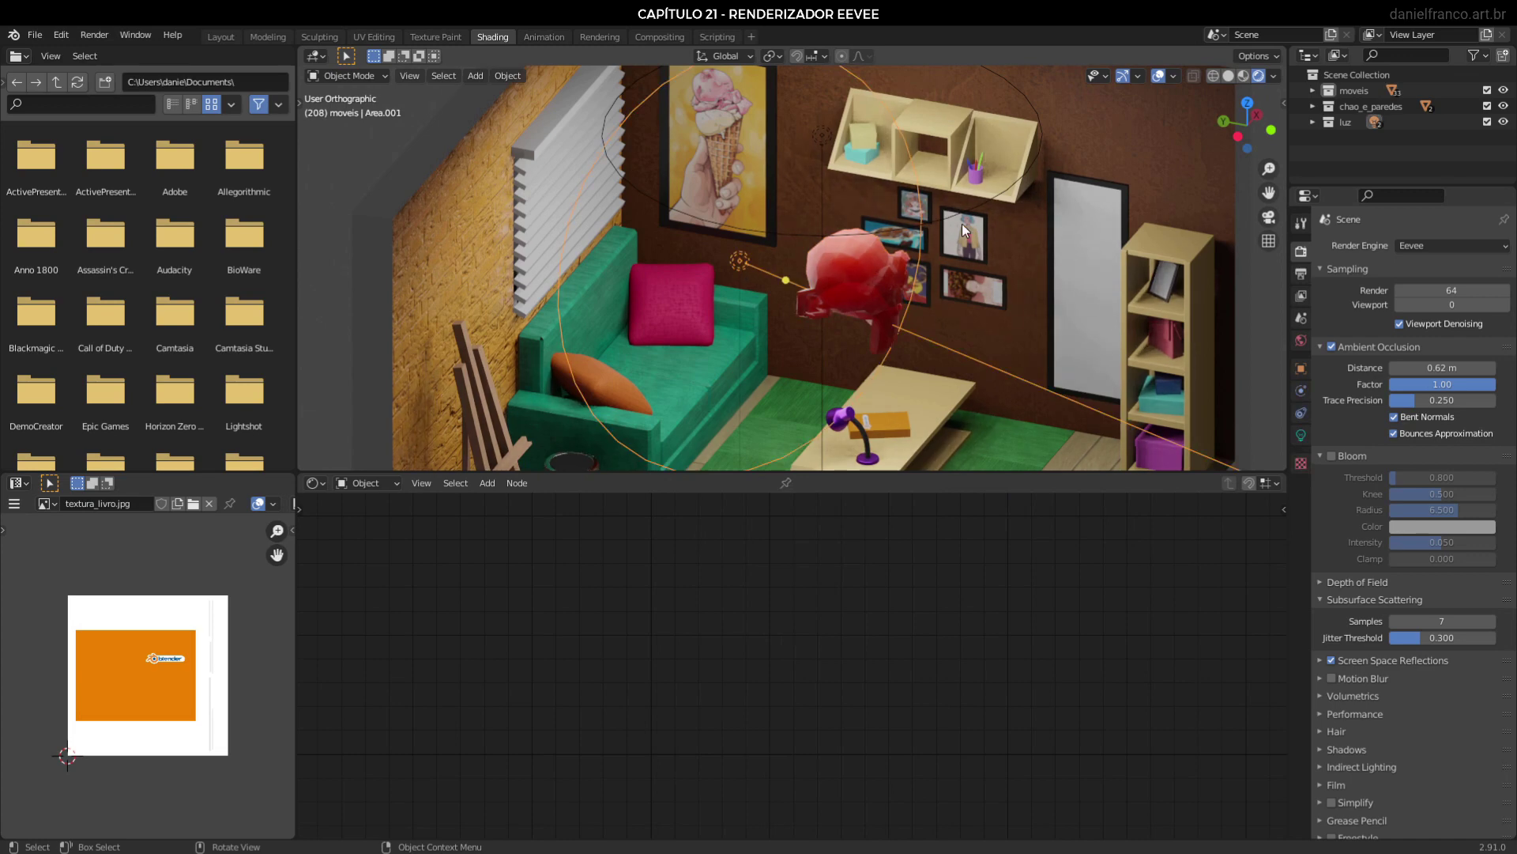
{"action": "key", "text": "h"}
{"action": "left_click", "coordinate": [908, 328]}
{"action": "key", "text": "Delete"}
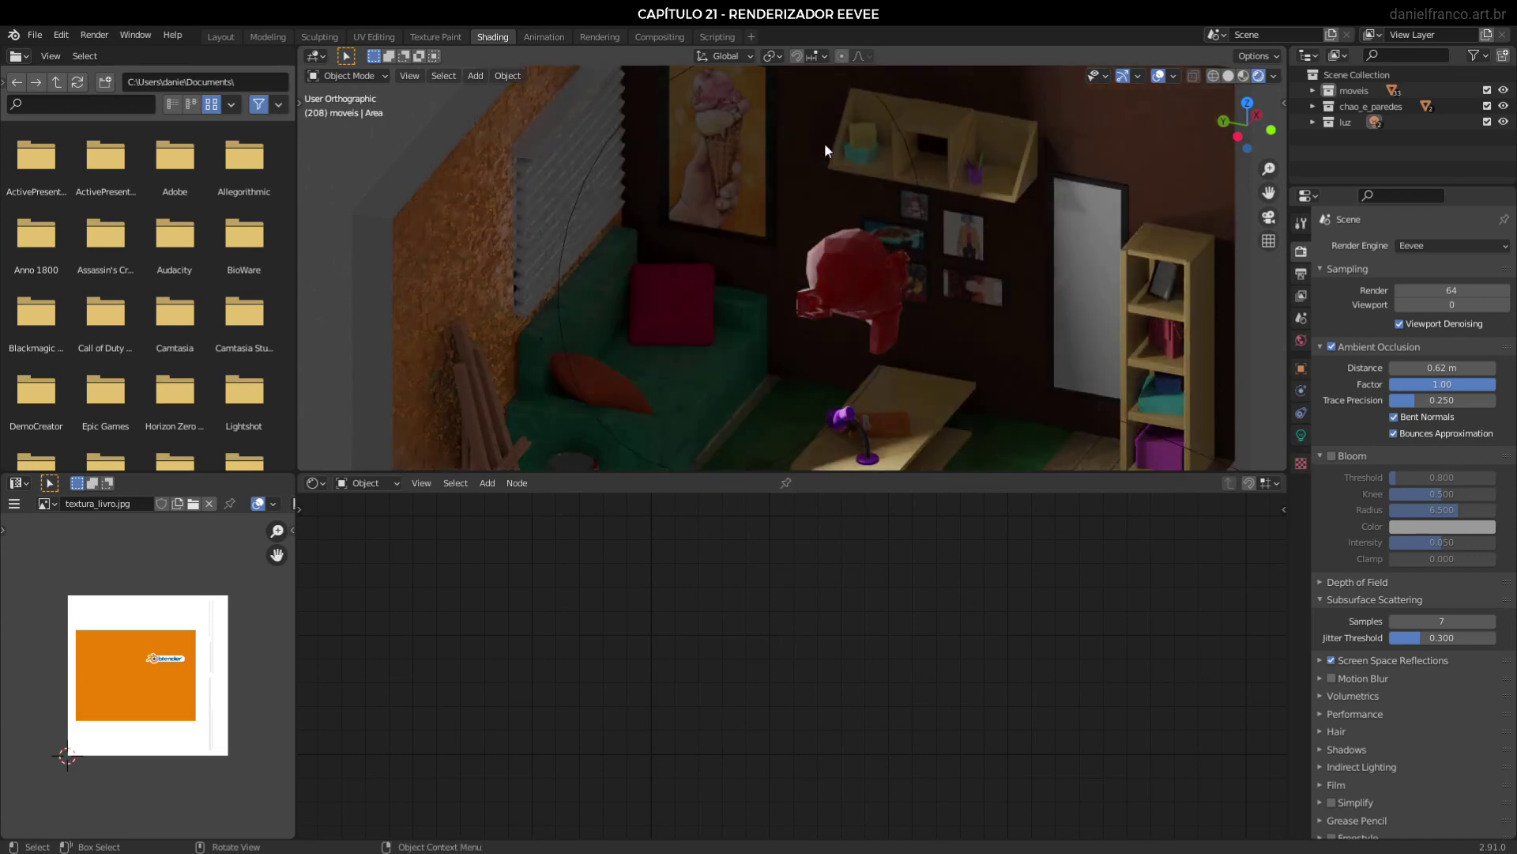
{"action": "left_click", "coordinate": [727, 276]}
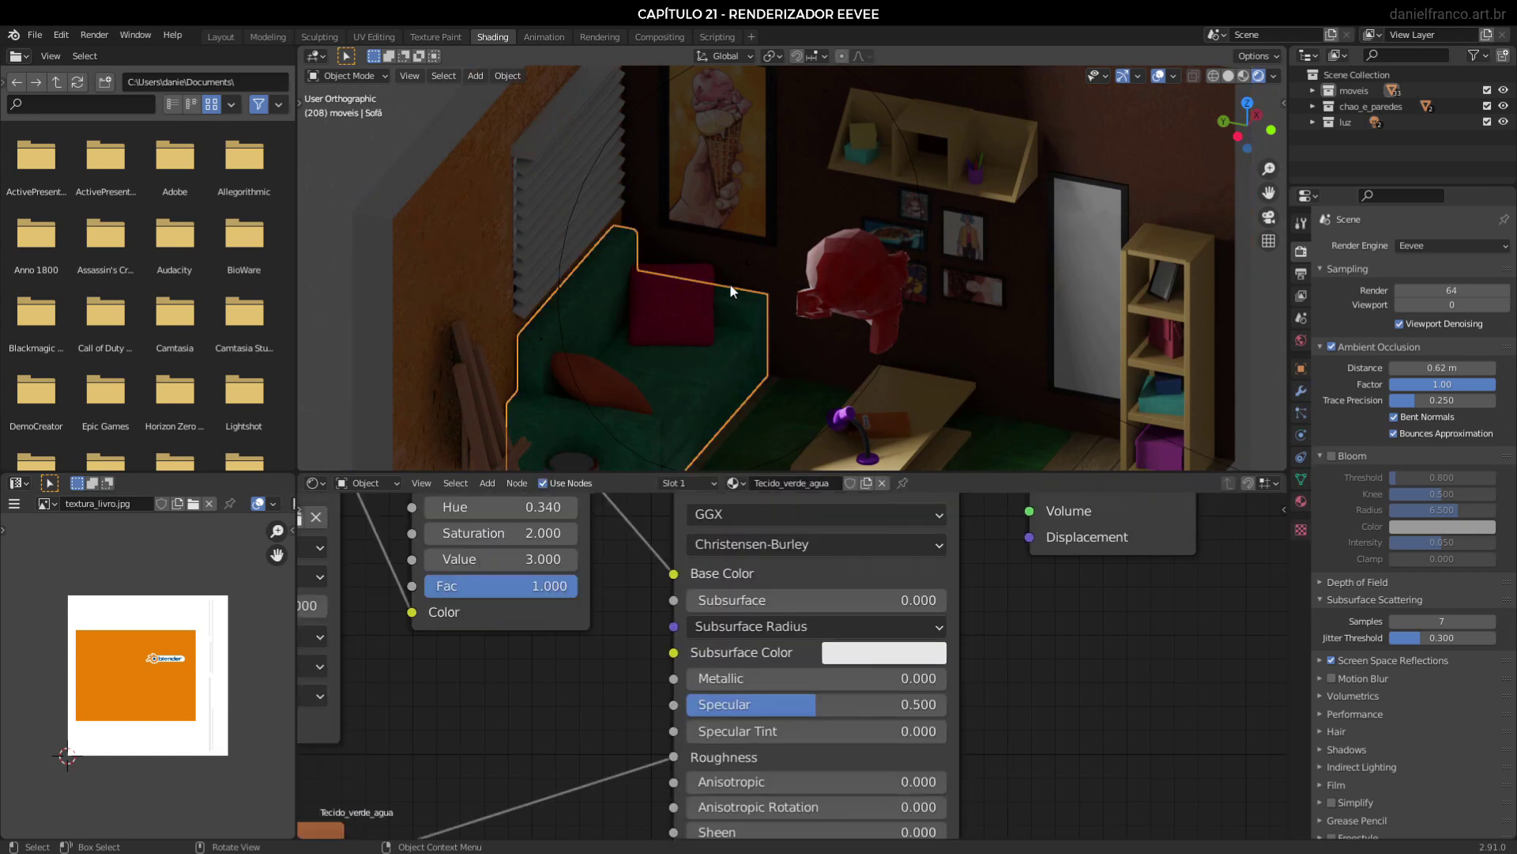
{"action": "middle_click_drag", "start_coordinate": [729, 283], "coordinate": [790, 247]}
{"action": "key", "text": "ctrl+z"}
{"action": "key", "text": "ctrl+z"}
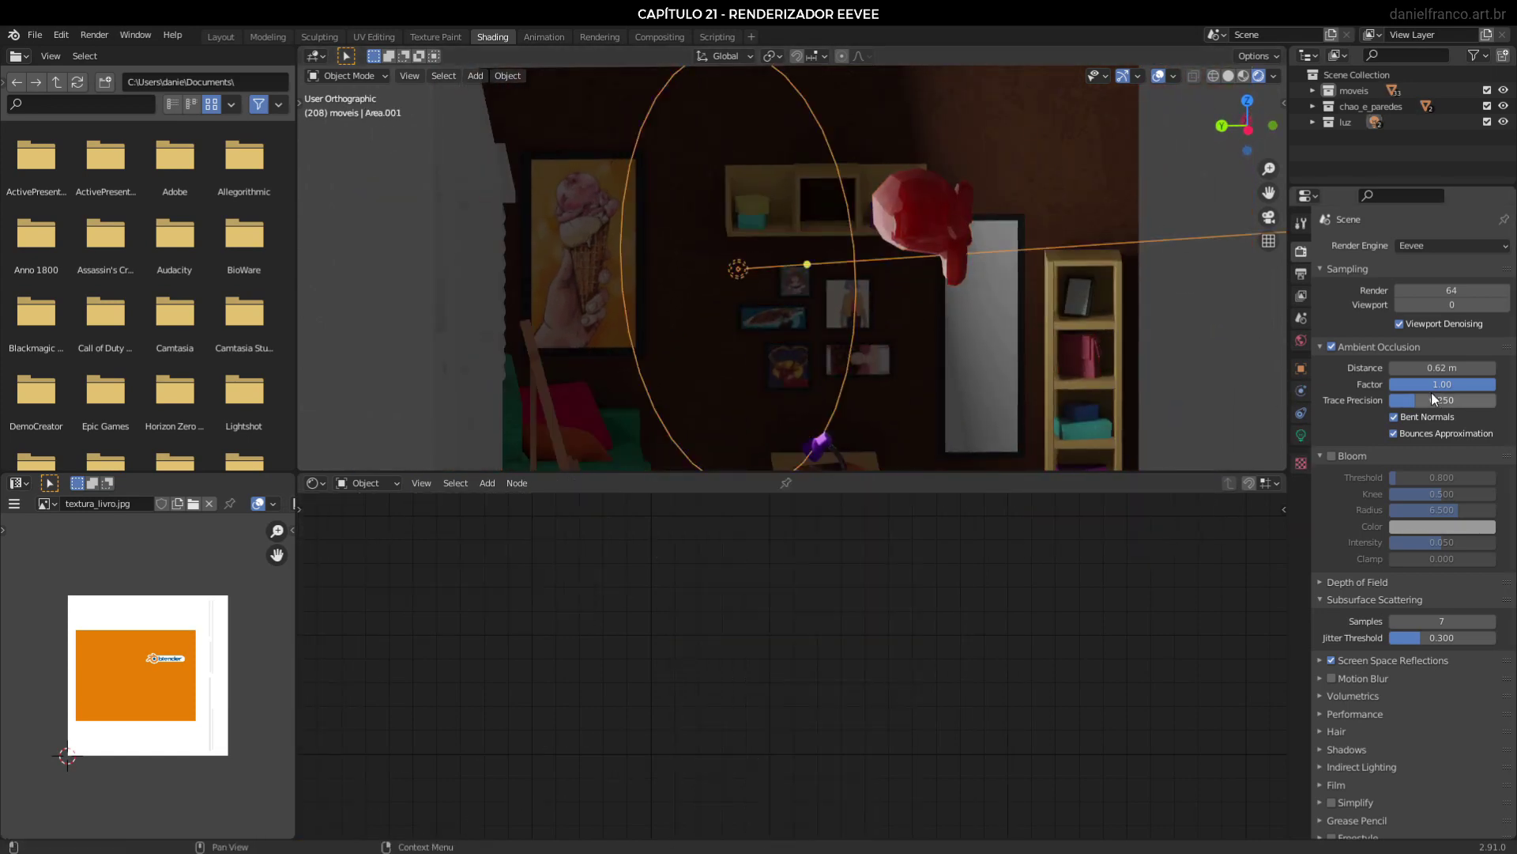
Set the power of the area light behind the monkey head to 150 W.
{"action": "left_click", "coordinate": [1300, 435]}
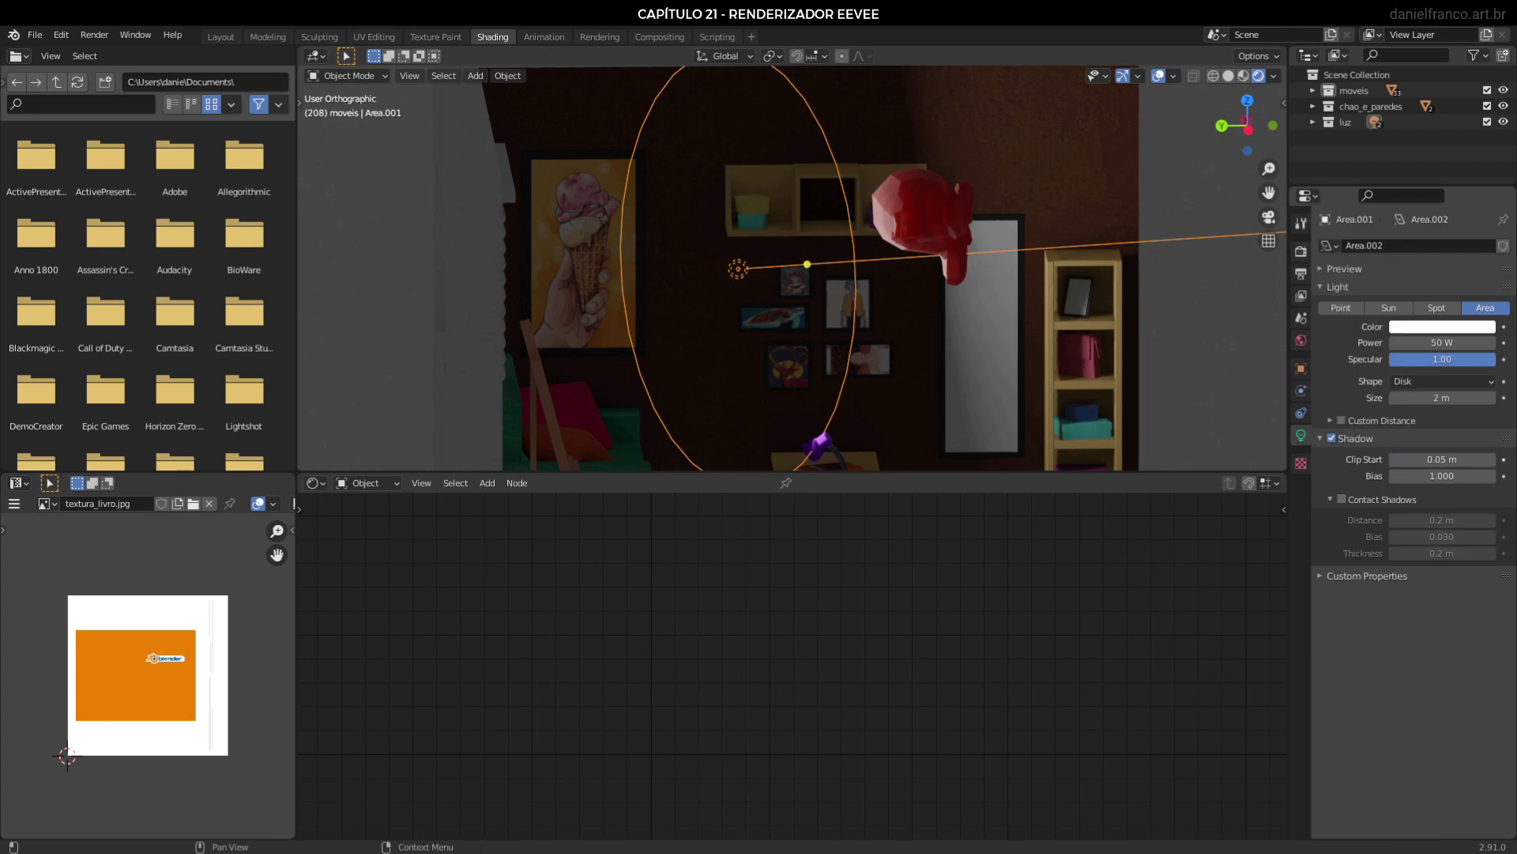
{"action": "left_click", "coordinate": [1450, 342]}
{"action": "type", "text": "150"}
{"action": "key", "text": "Return"}
Try Subsurface Scattering with 1 sample on the monkey head and raise the samples to 32.
{"action": "middle_click_drag", "start_coordinate": [1067, 306], "coordinate": [960, 350]}
{"action": "scroll", "coordinate": [888, 306], "scroll_direction": "up", "scroll_amount": 5}
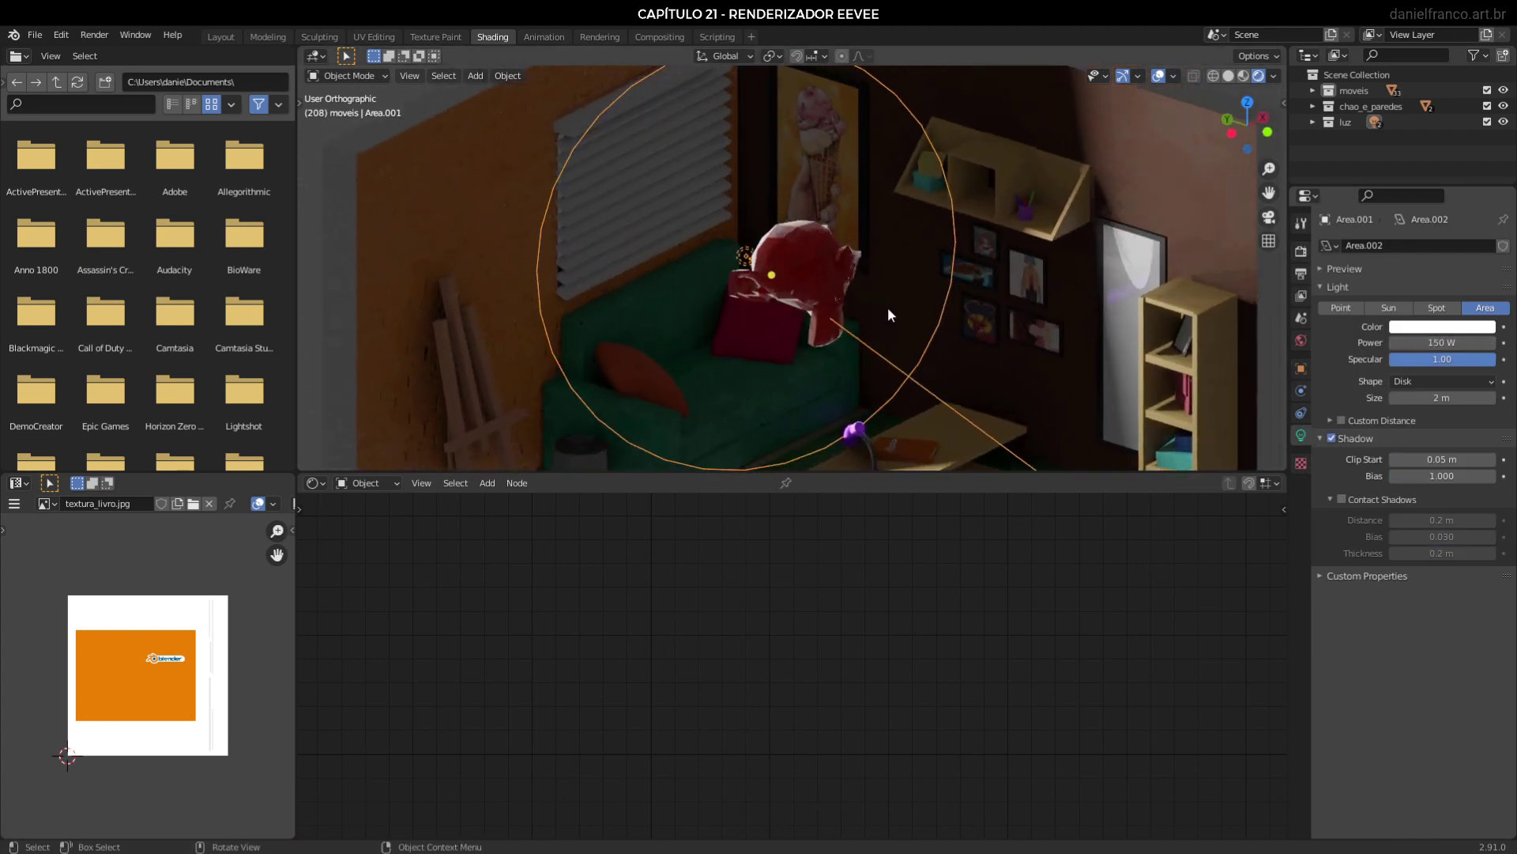
{"action": "left_click", "coordinate": [835, 245]}
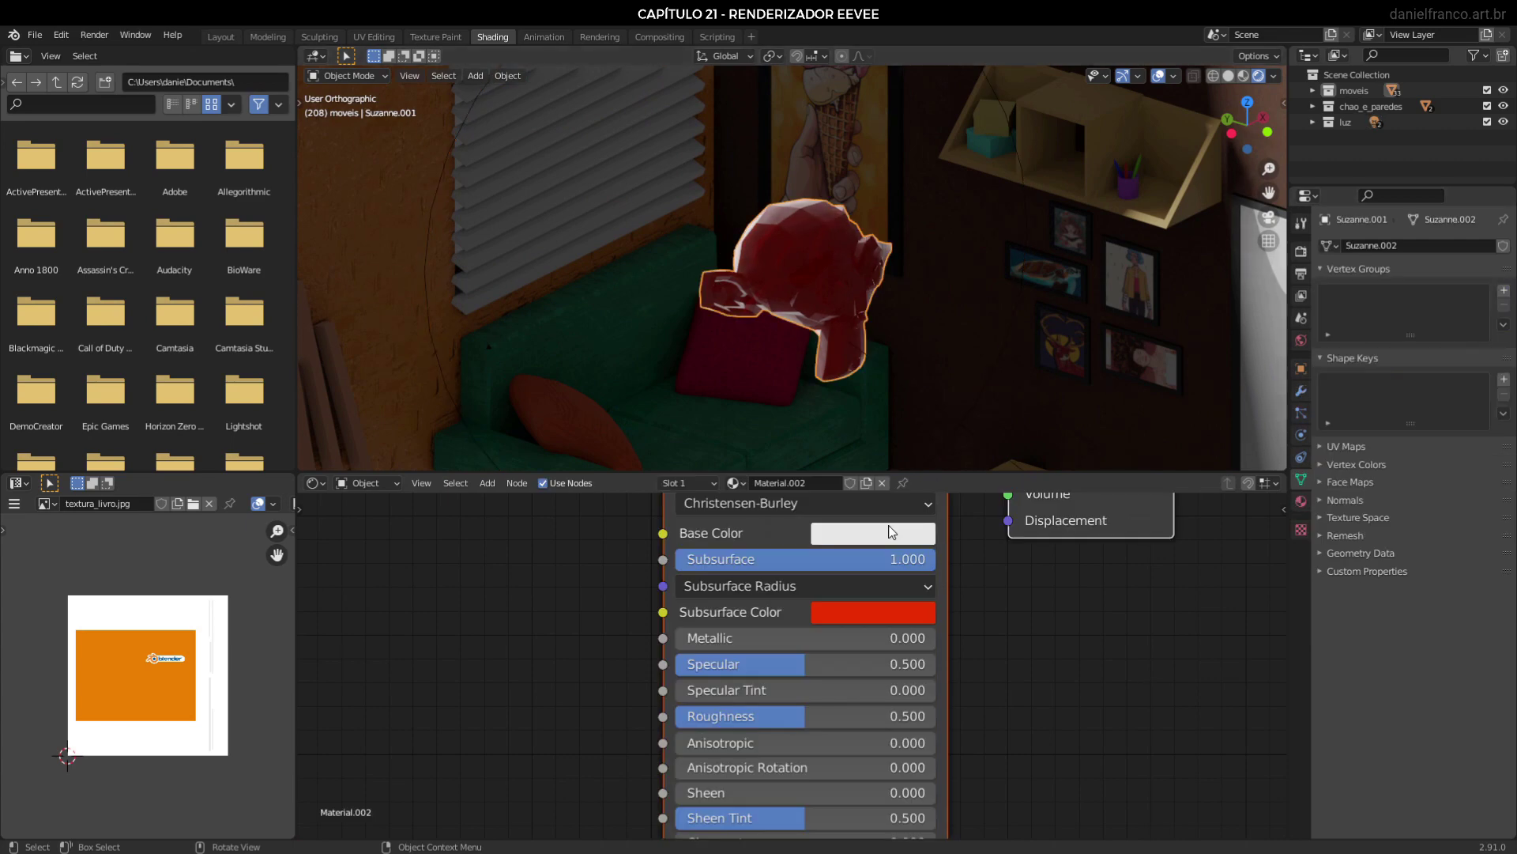
{"action": "left_click", "coordinate": [1301, 252]}
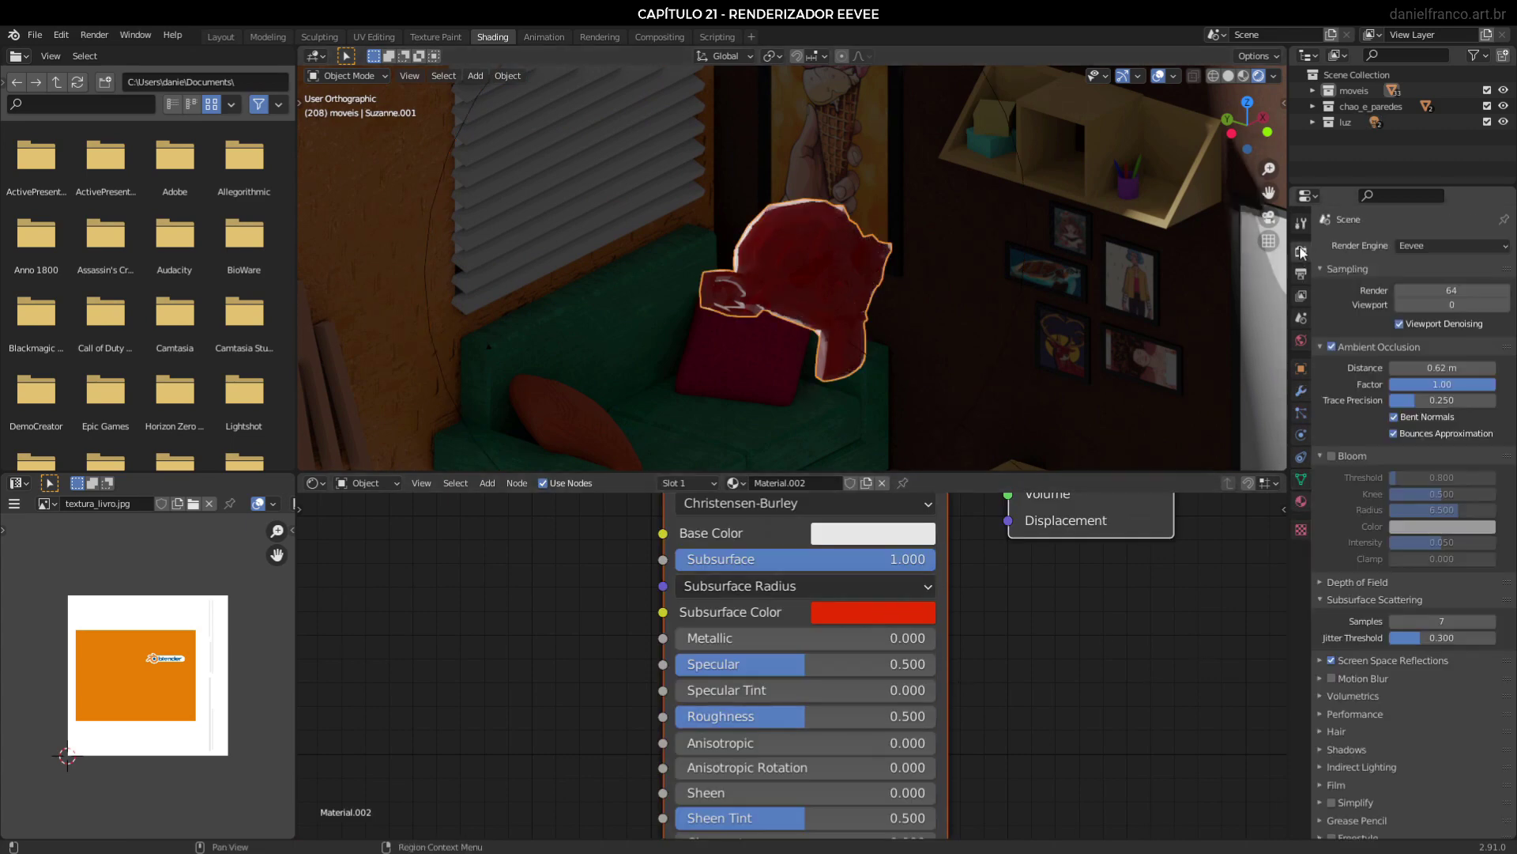
{"action": "left_click", "coordinate": [1451, 620]}
{"action": "type", "text": "1"}
{"action": "key", "text": "Return"}
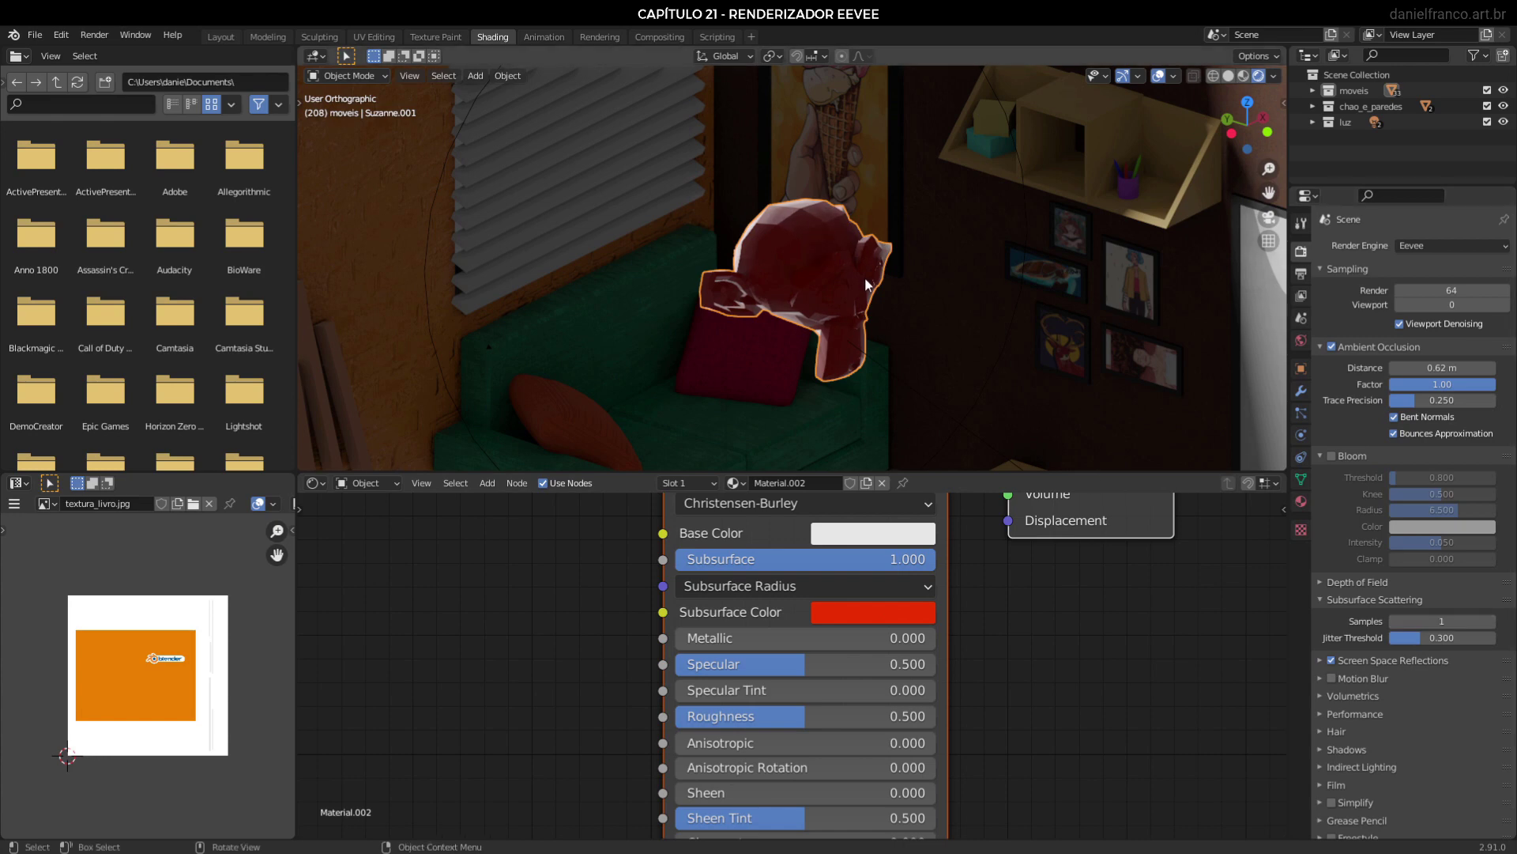
{"action": "left_click_drag", "start_coordinate": [1436, 620], "coordinate": [1509, 620]}
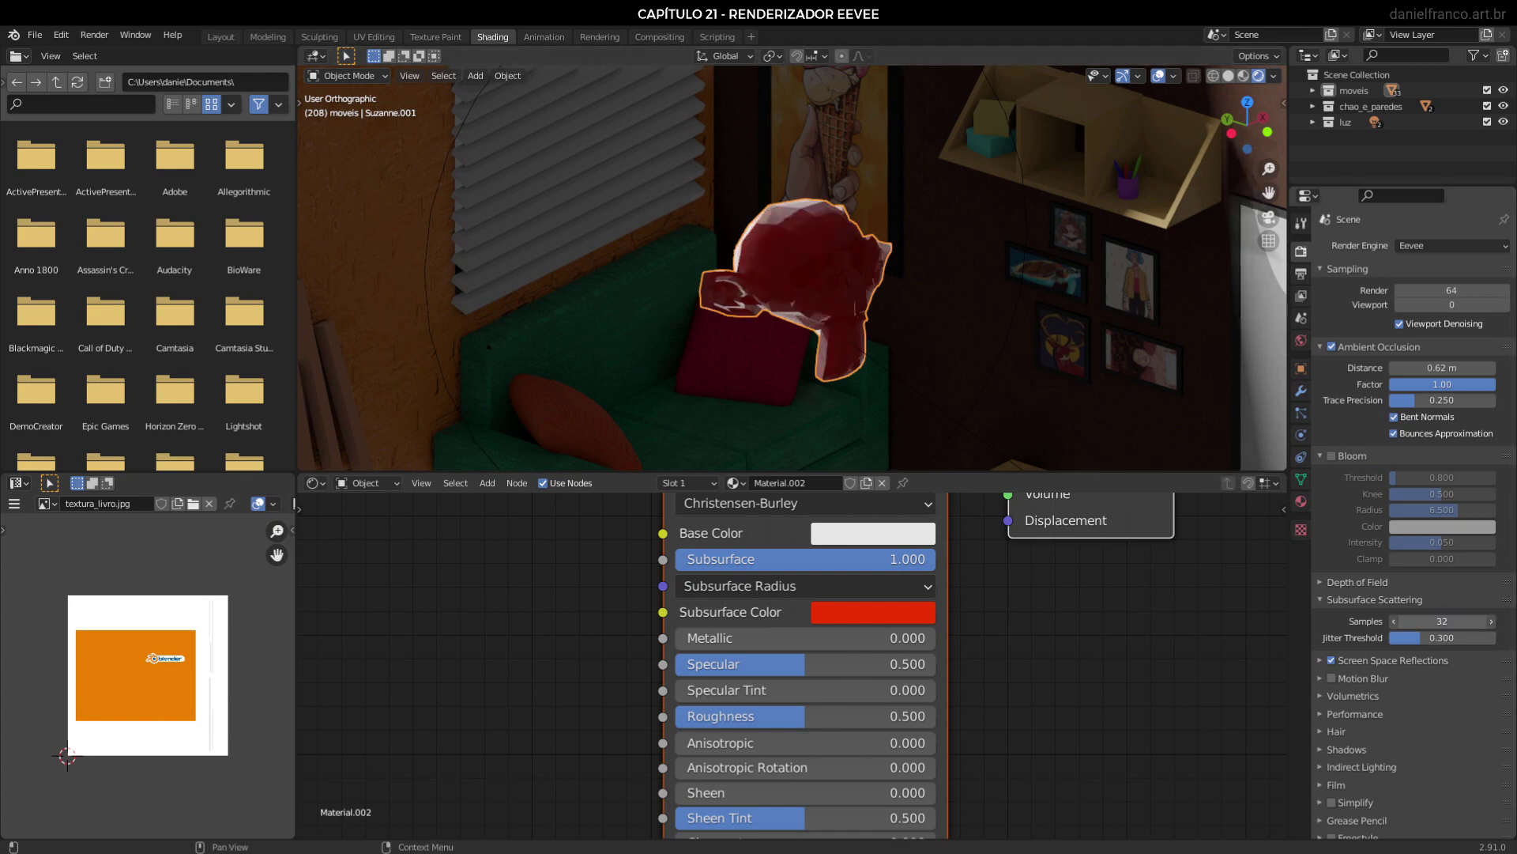
Set the power of the area light behind the monkey head to 1000 W and check the head's translucency.
{"action": "scroll", "coordinate": [804, 215], "scroll_direction": "up", "scroll_amount": 2}
{"action": "scroll", "coordinate": [797, 180], "scroll_direction": "down", "scroll_amount": 2}
{"action": "middle_click_drag", "start_coordinate": [797, 180], "coordinate": [760, 284]}
{"action": "left_click", "coordinate": [702, 265]}
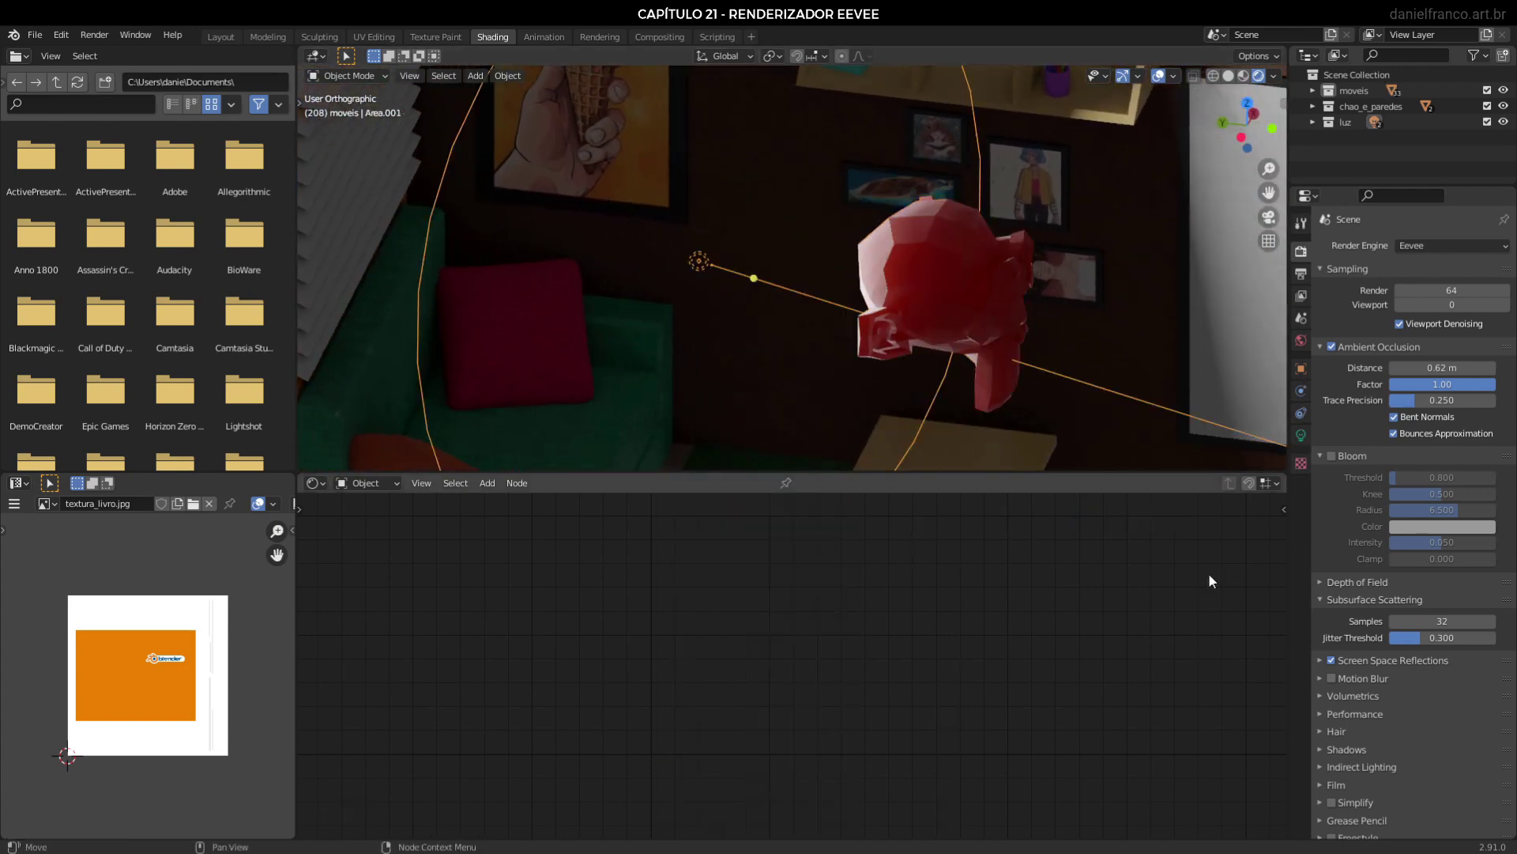
{"action": "left_click", "coordinate": [1302, 435]}
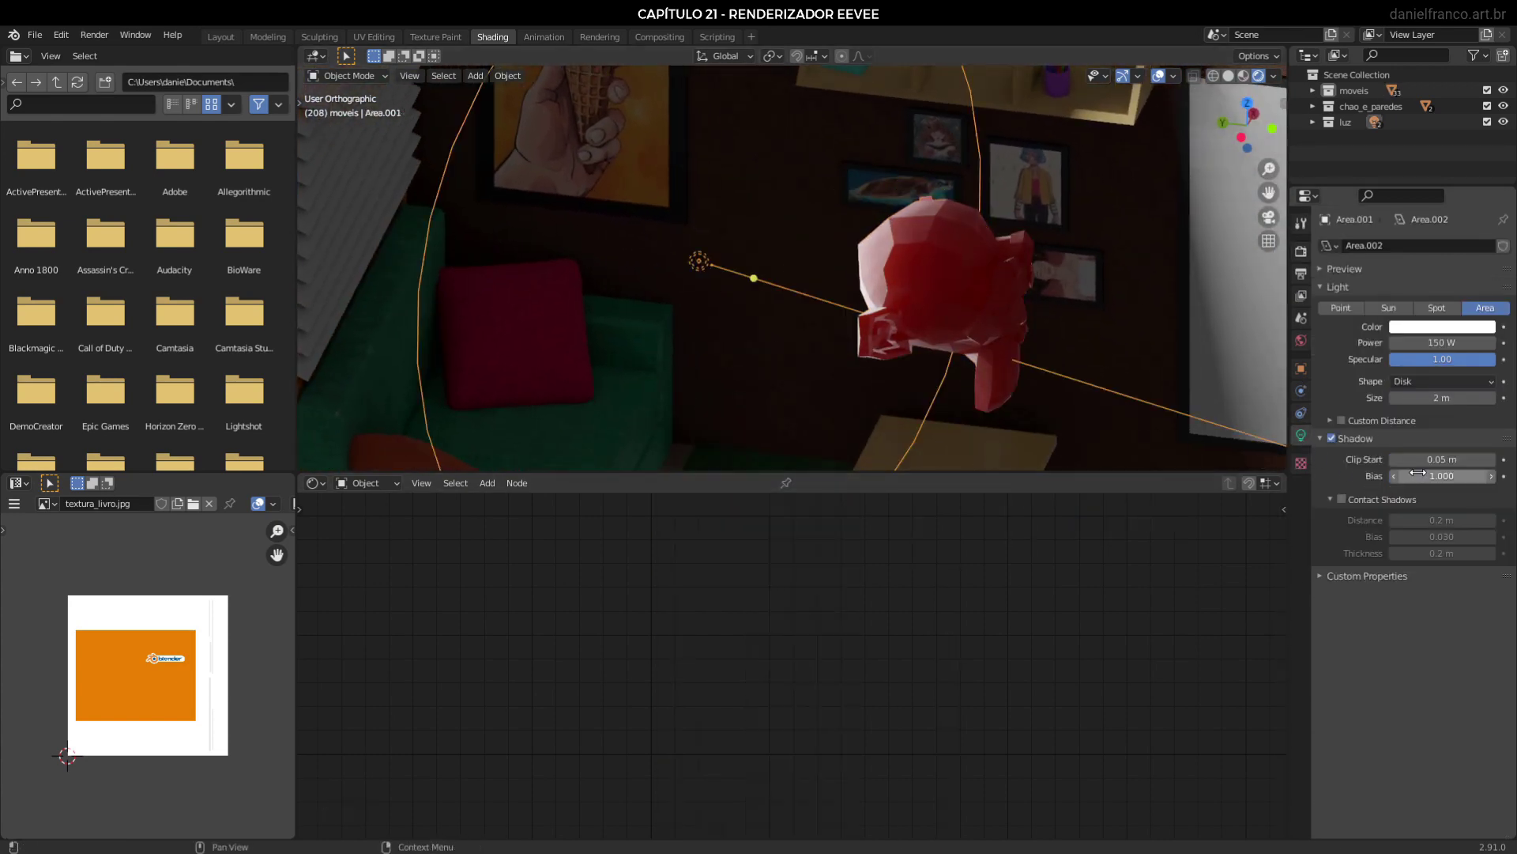
{"action": "double_click", "coordinate": [1453, 341]}
{"action": "type", "text": "1000"}
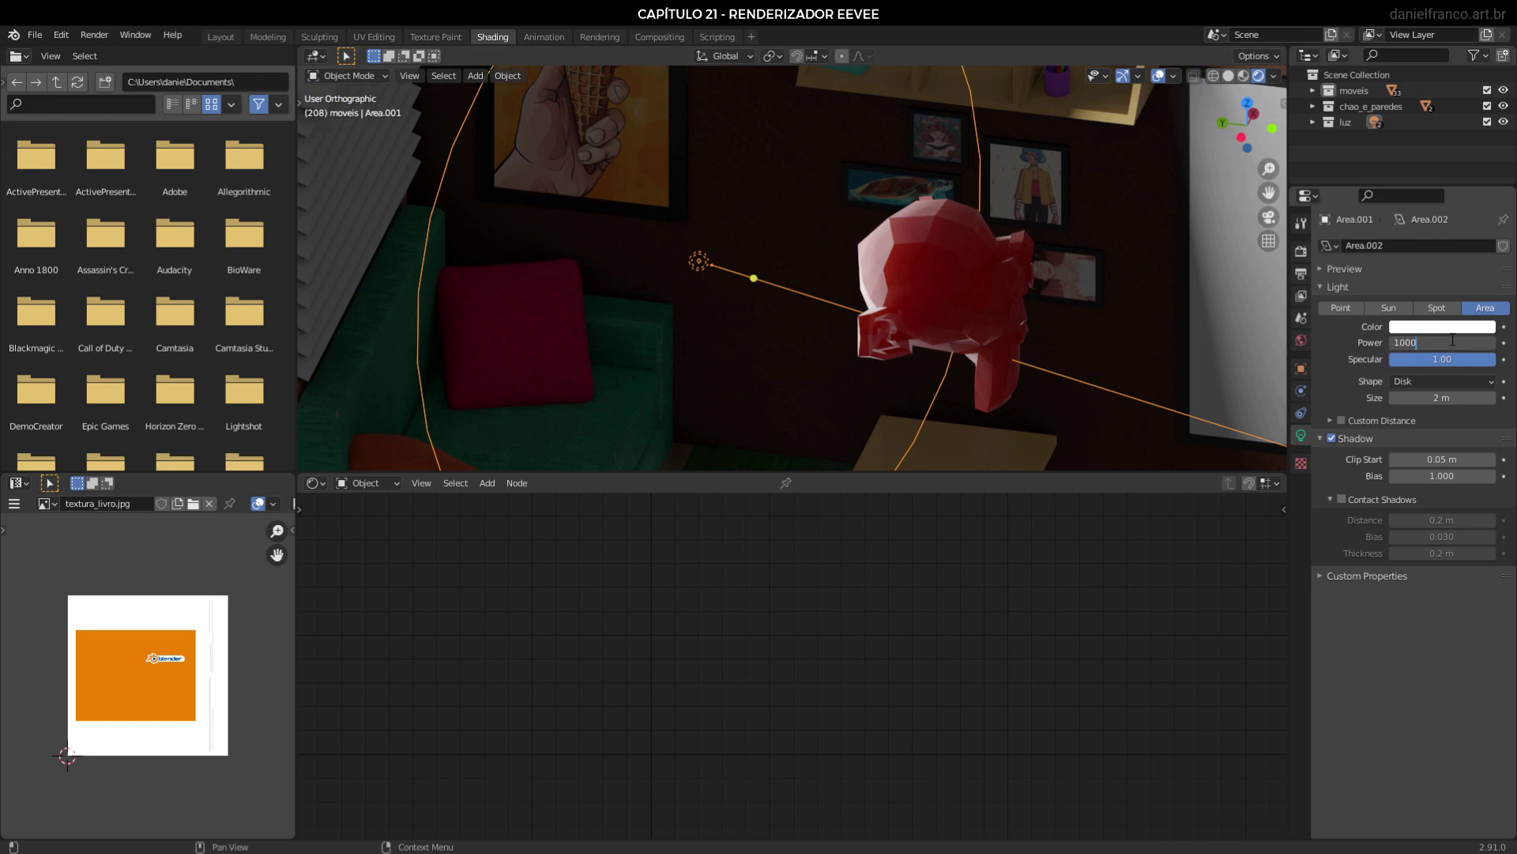
{"action": "key", "text": "Return"}
{"action": "middle_click_drag", "start_coordinate": [838, 237], "coordinate": [743, 219]}
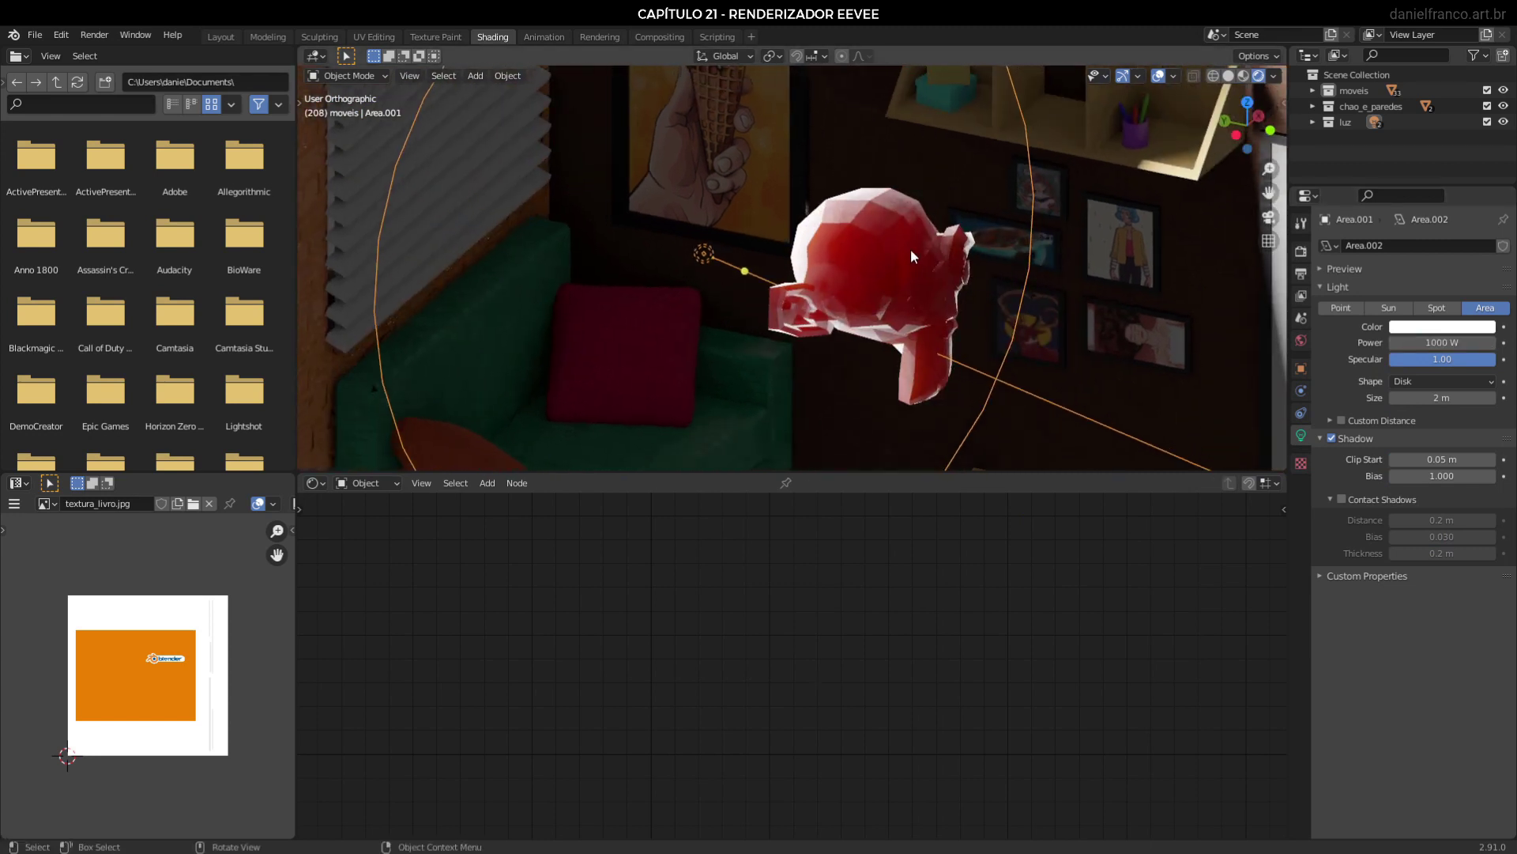
Delete the area light behind the monkey head and unhide the main area light above the room.
{"action": "key", "text": "Delete"}
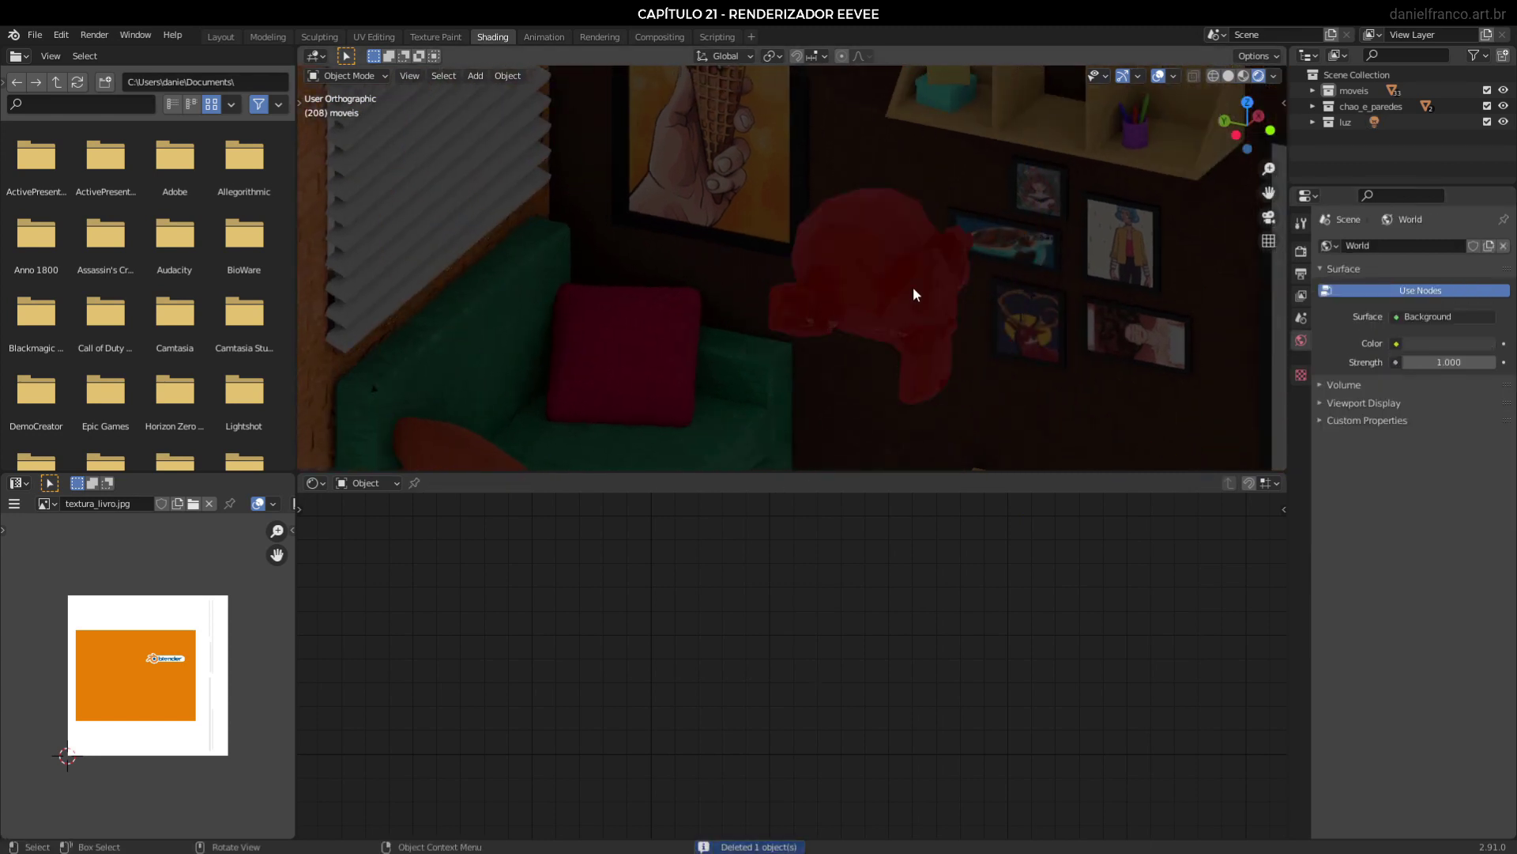
{"action": "key", "text": "ctrl+z"}
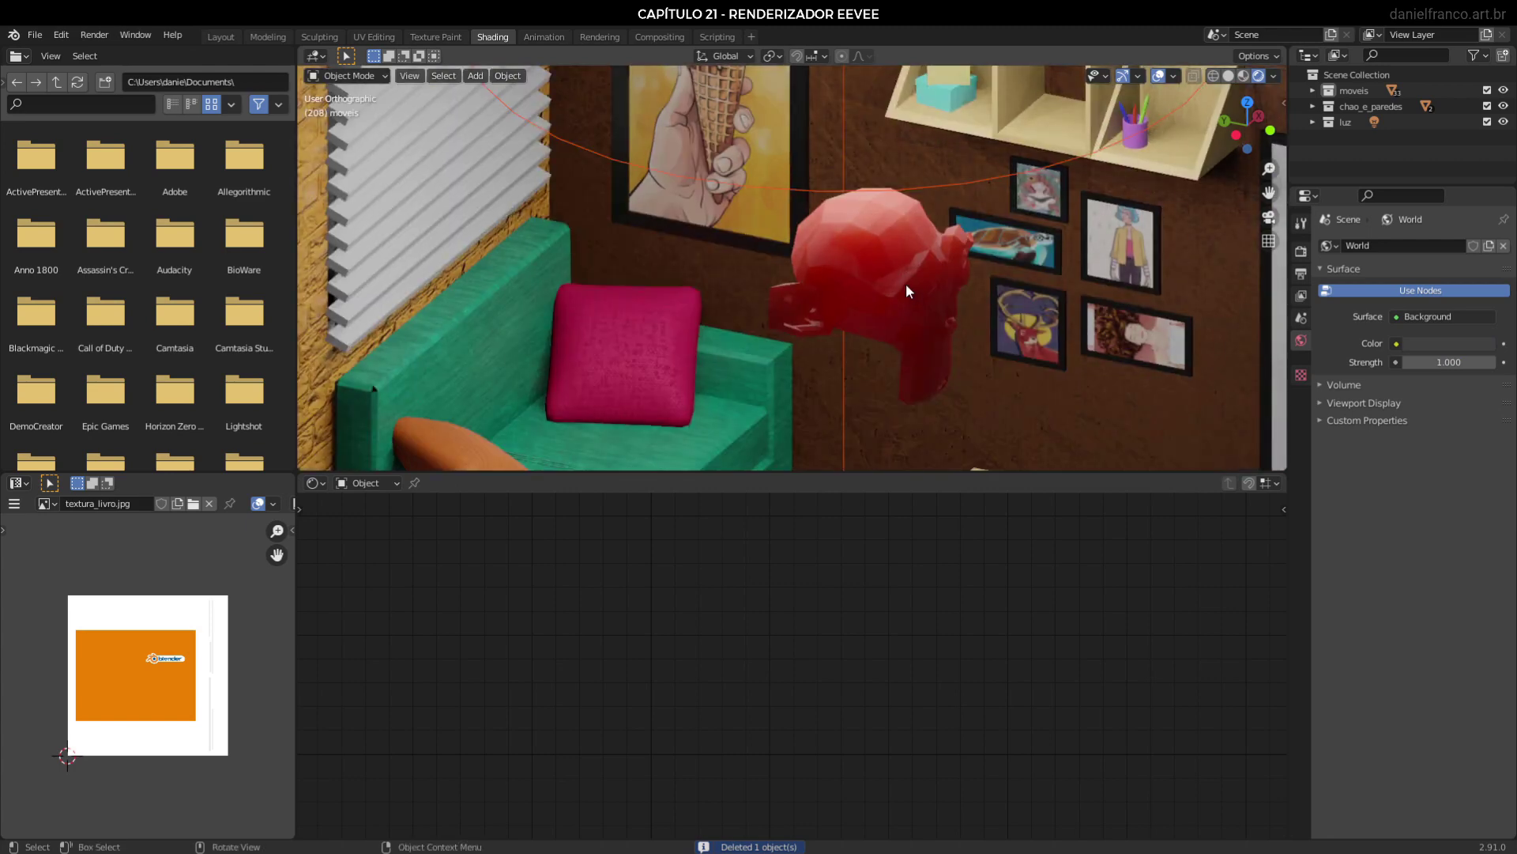
Delete the monkey head and save the file.
{"action": "left_click", "coordinate": [906, 283]}
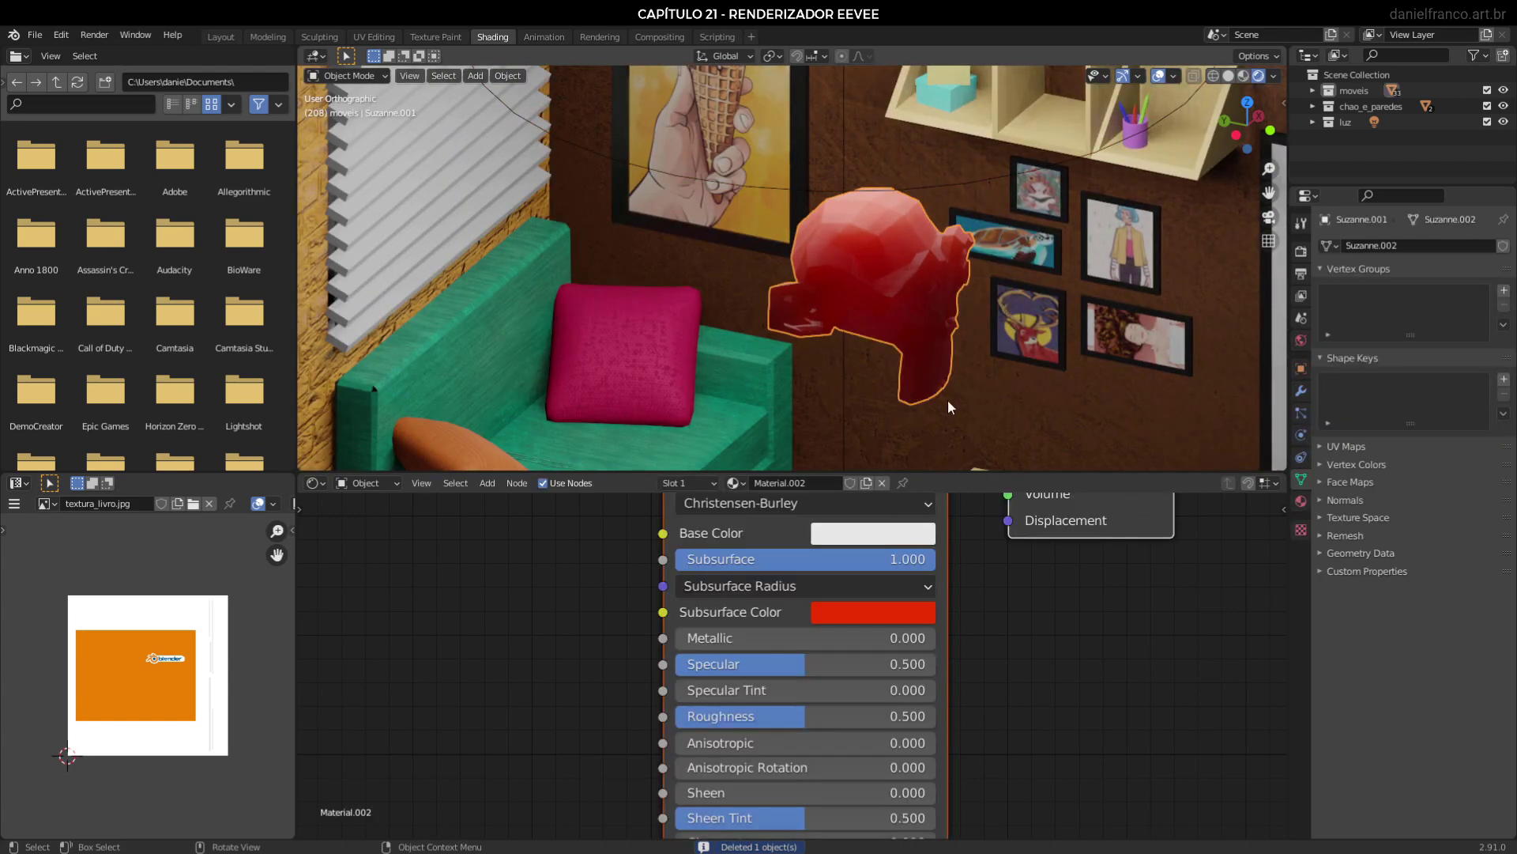
{"action": "key", "text": "Delete"}
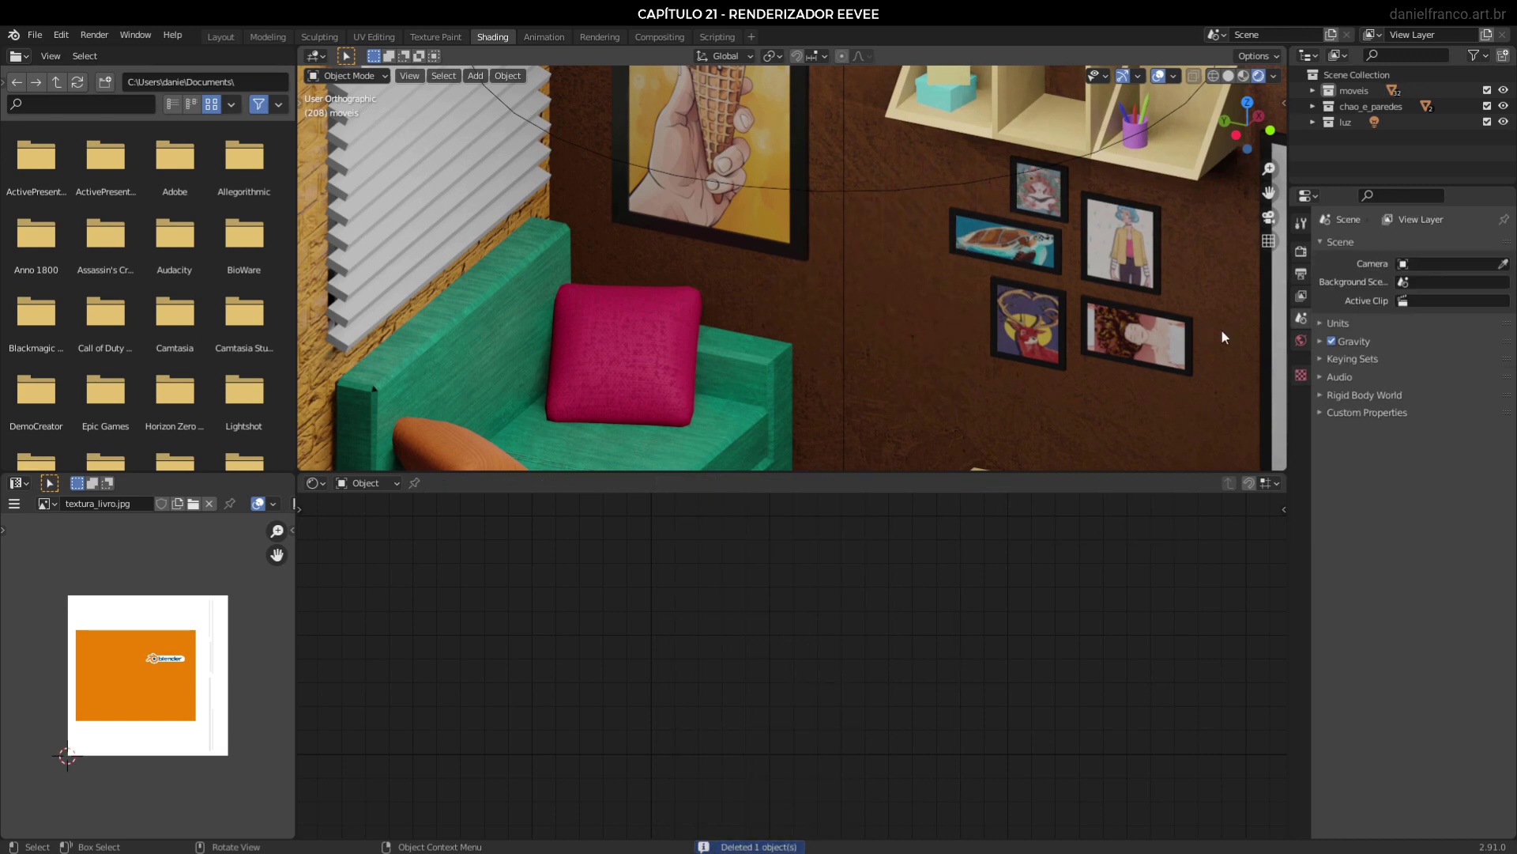
{"action": "key", "text": "ctrl+s"}
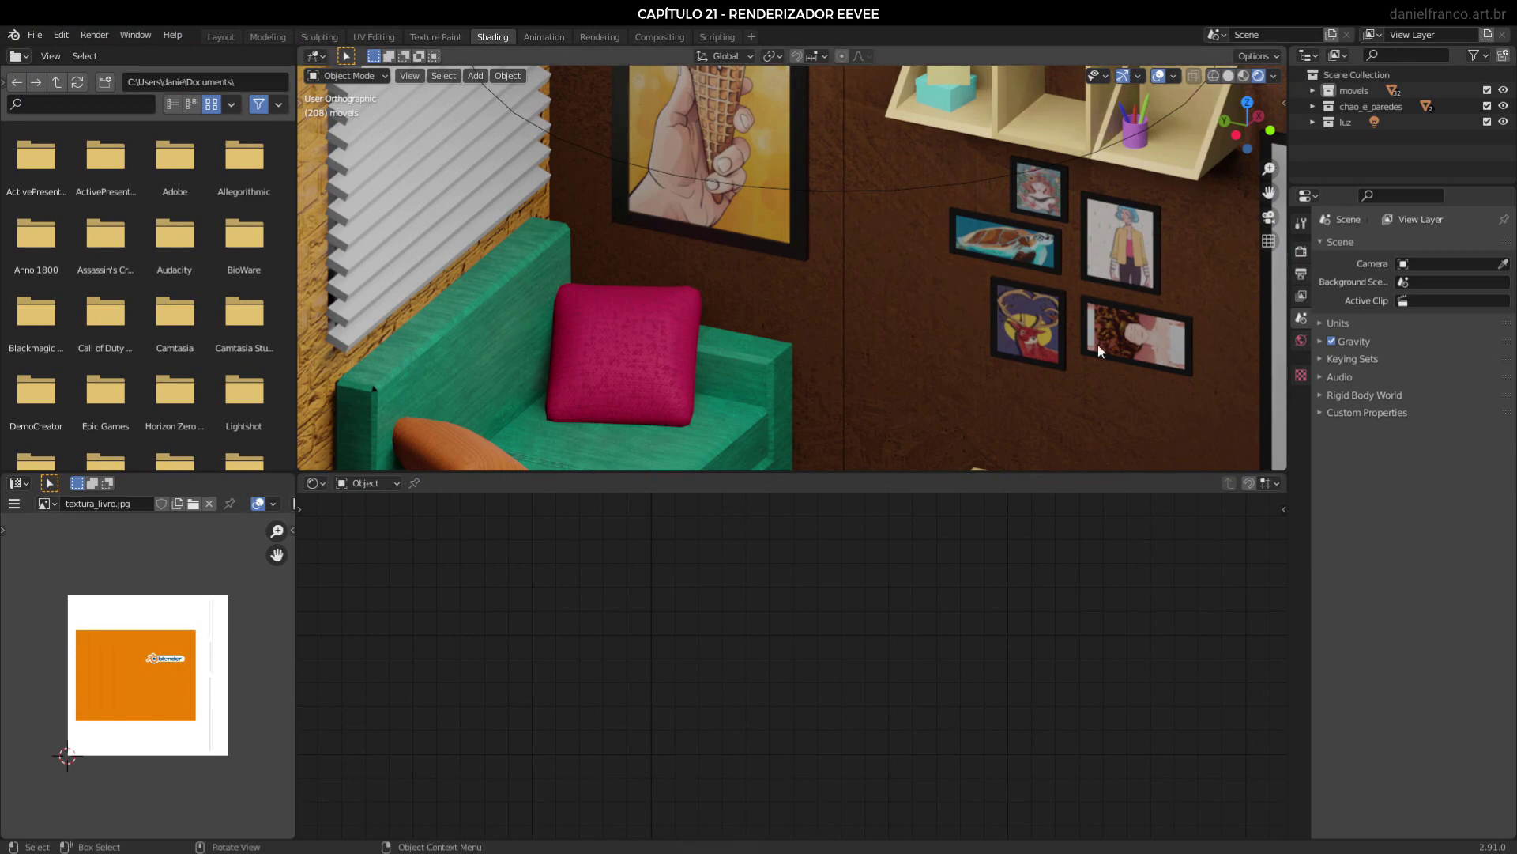
Review Eevee's Motion Blur settings with the motionblur.jpg example in Honeyview, and save the Blender file.
{"action": "left_click", "coordinate": [1301, 251]}
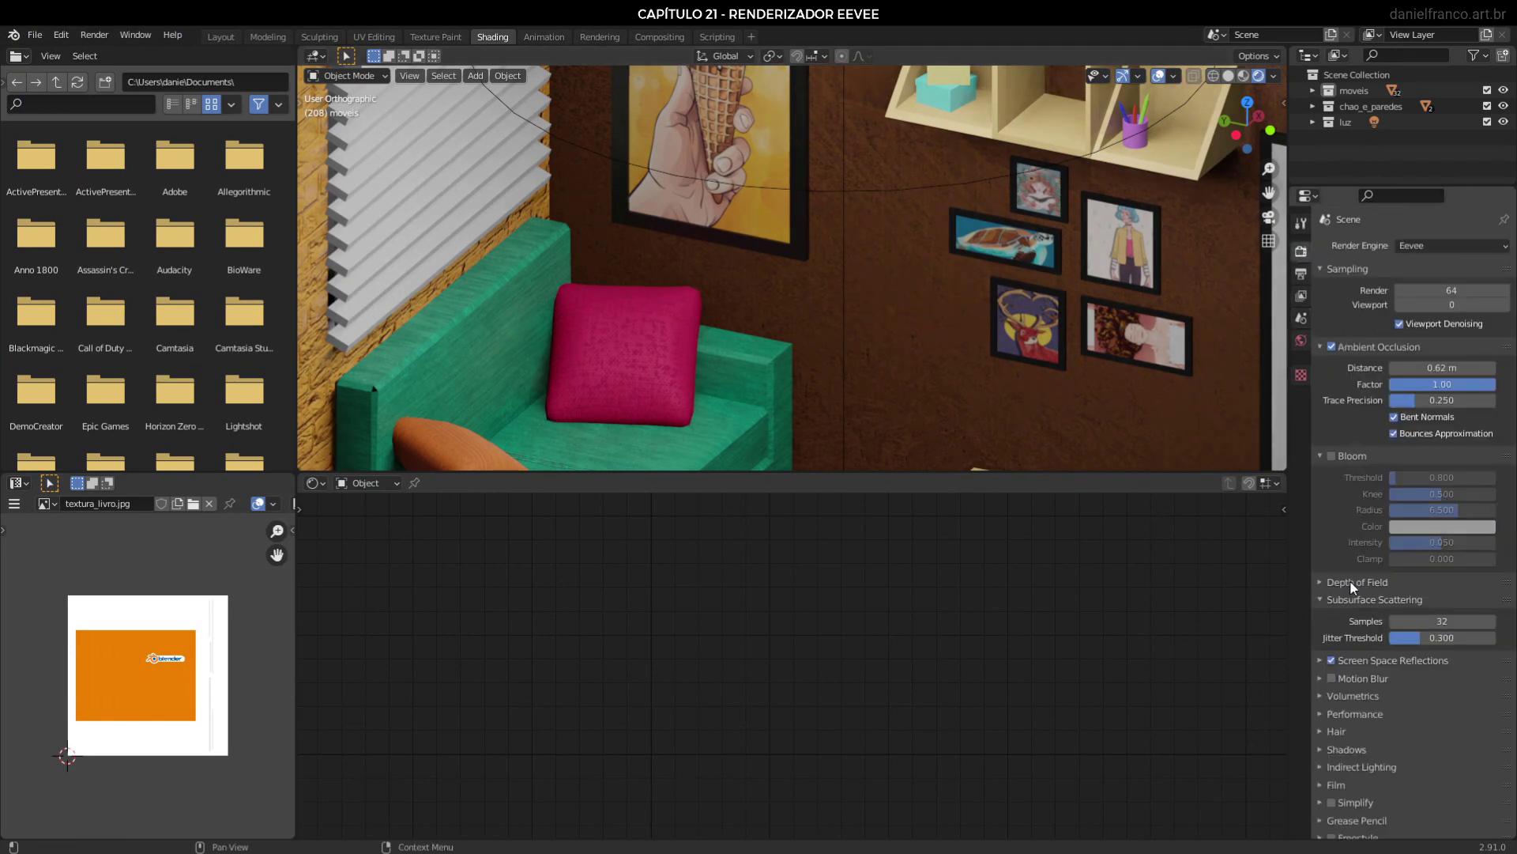
{"action": "left_click", "coordinate": [1324, 681]}
{"action": "scroll", "coordinate": [1397, 703], "scroll_direction": "down", "scroll_amount": 3}
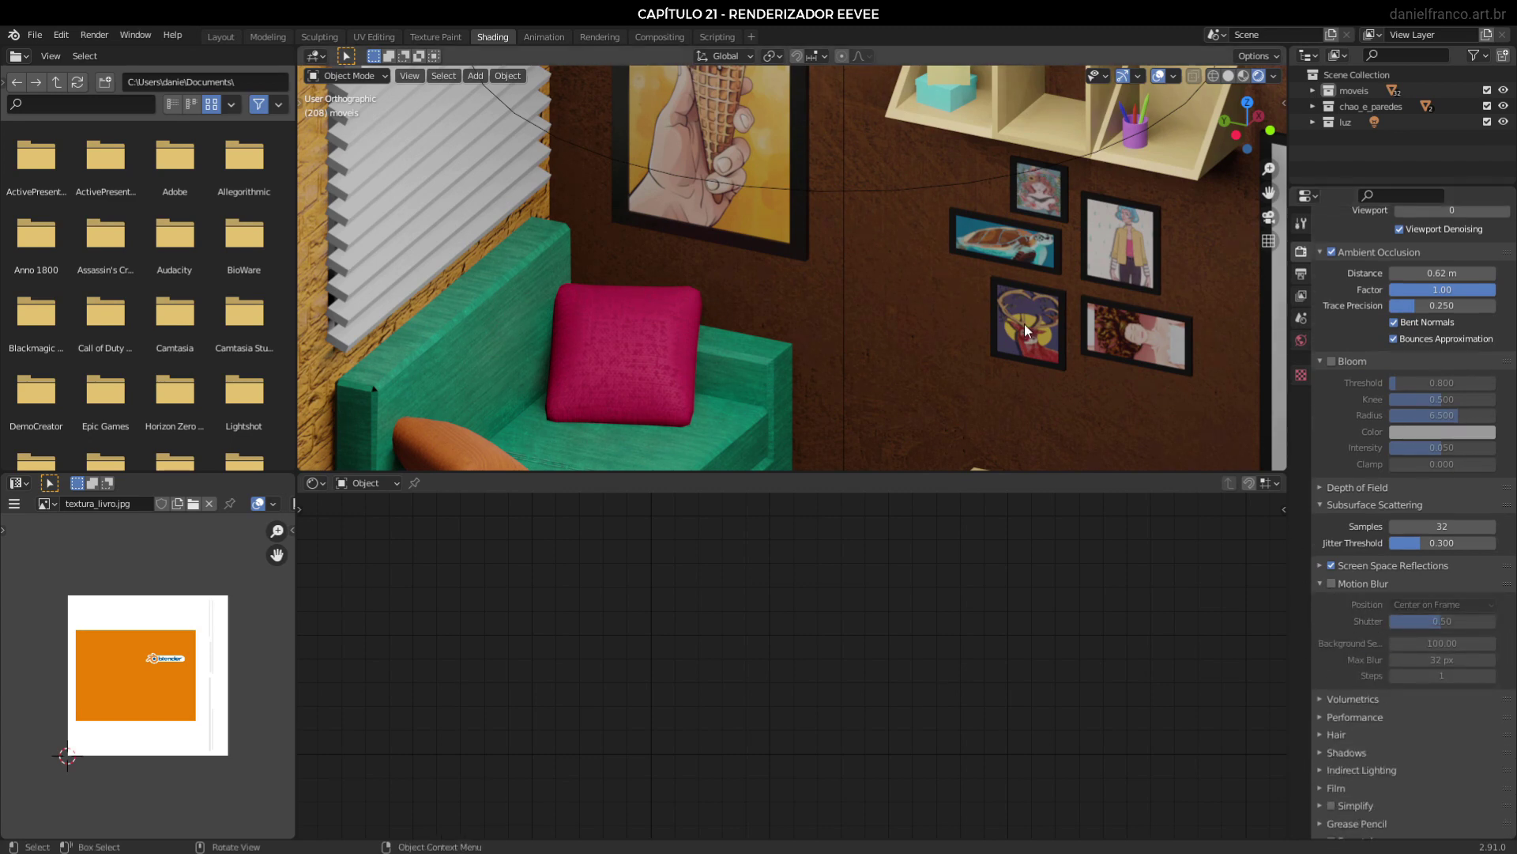
{"action": "mouse_move", "coordinate": [1306, 853]}
{"action": "left_mouse_down"}
{"action": "mouse_move", "coordinate": [1305, 802]}
{"action": "mouse_move", "coordinate": [1021, 261]}
{"action": "mouse_move", "coordinate": [808, 230]}
{"action": "left_mouse_up"}
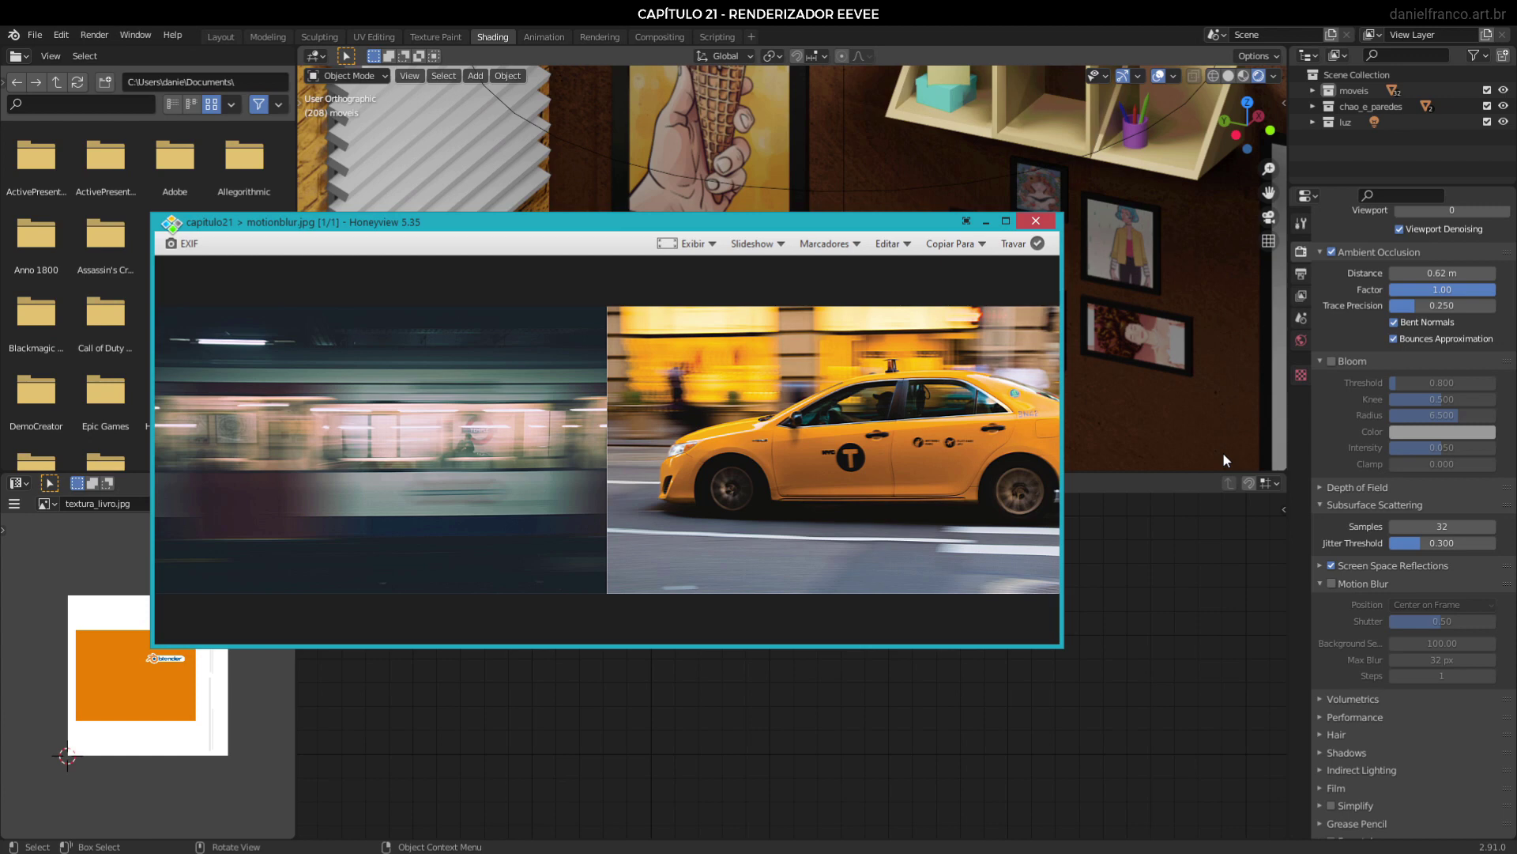
{"action": "key", "text": "Escape"}
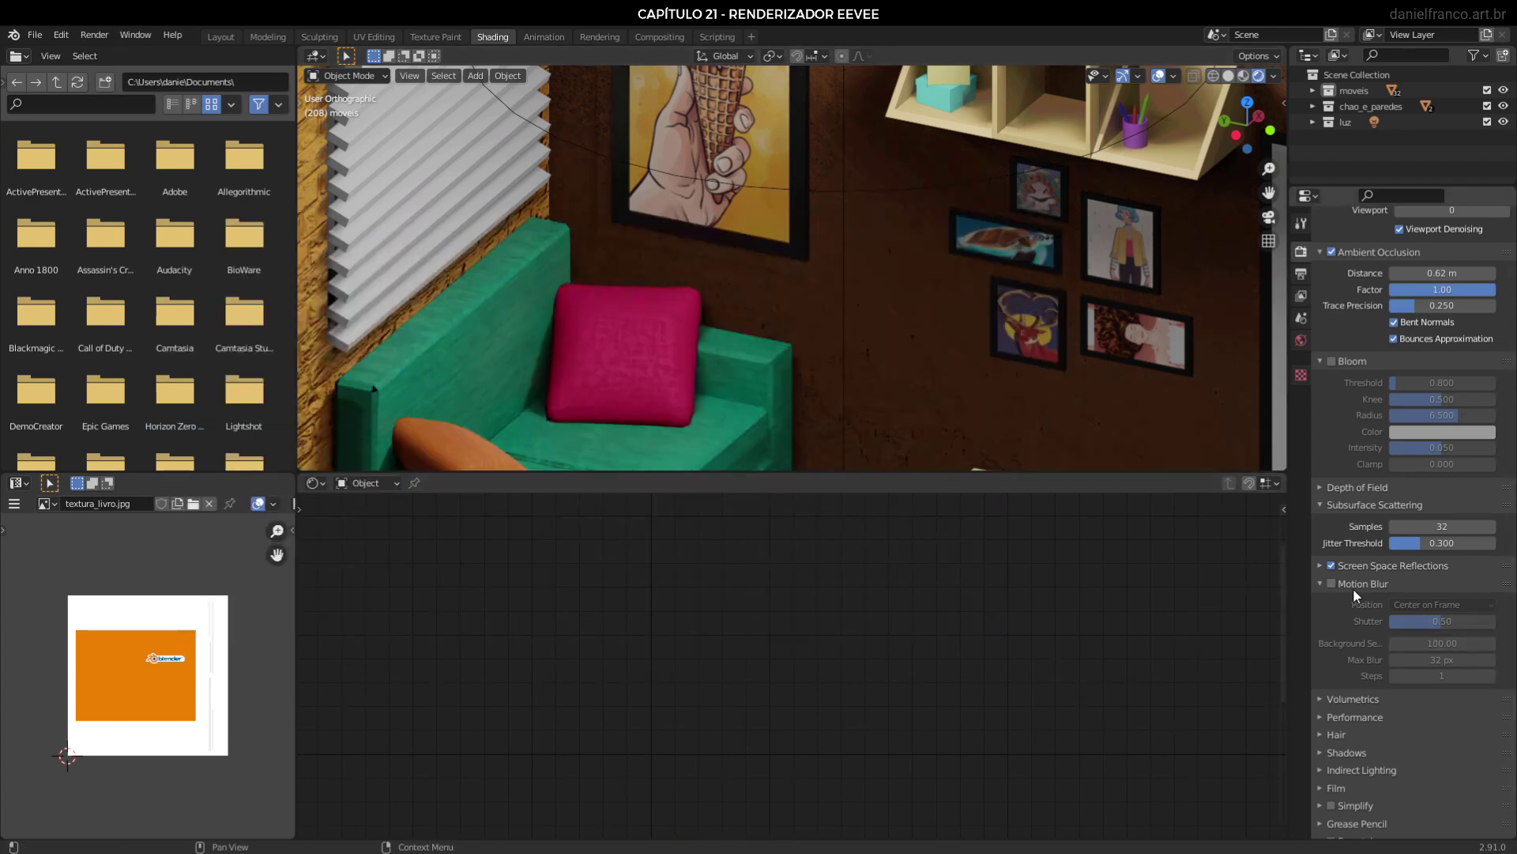
{"action": "key", "text": "ctrl+s"}
Expand the Screen Space Reflections settings and set the wall mirror material's Metallic to 1.000.
{"action": "left_click", "coordinate": [1319, 564]}
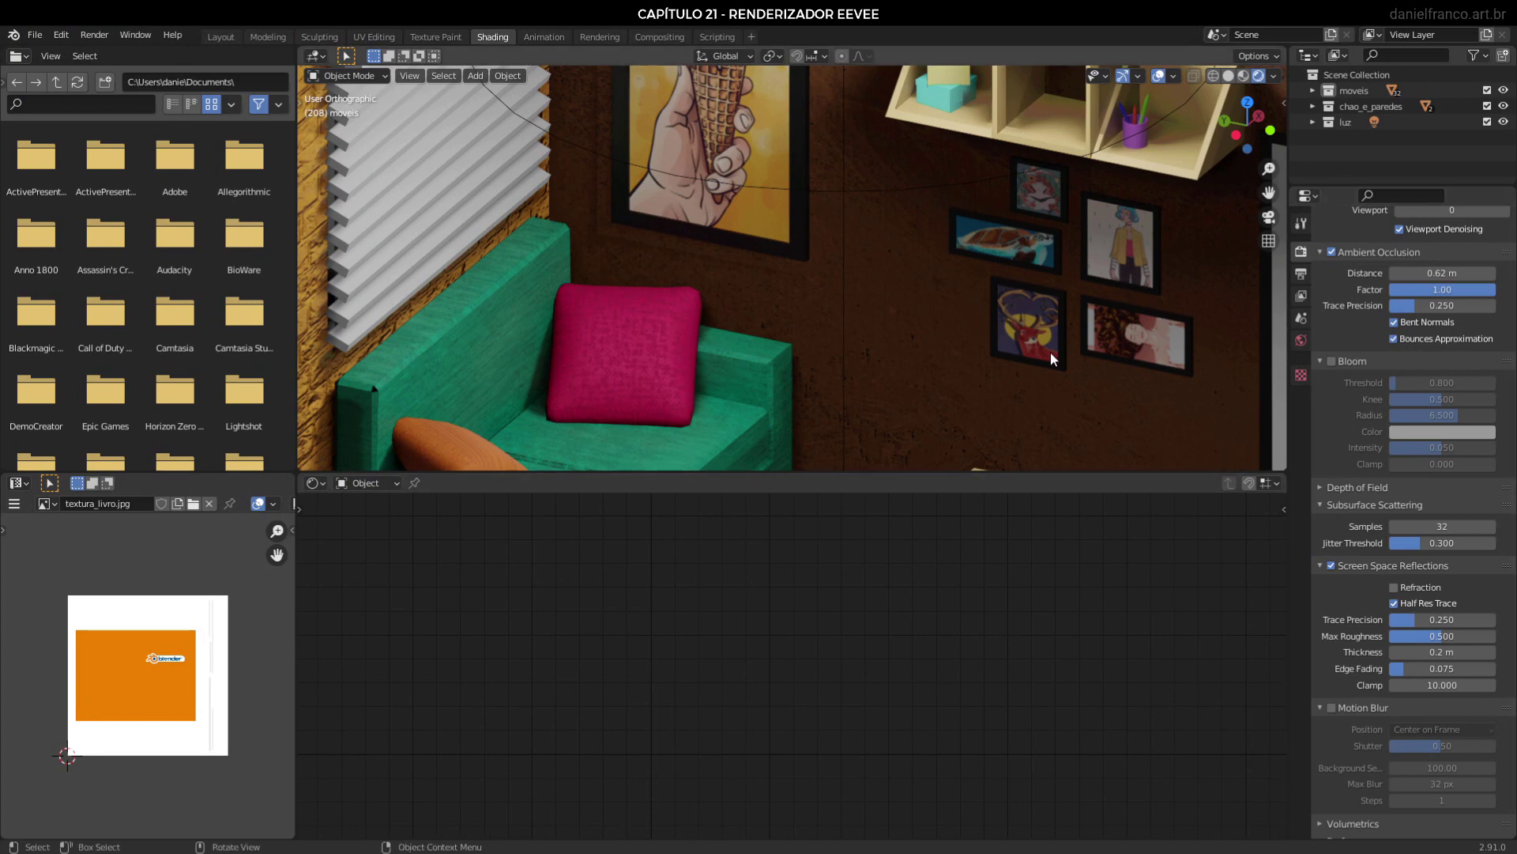
{"action": "scroll", "coordinate": [1050, 352], "scroll_direction": "down", "scroll_amount": 5}
{"action": "scroll", "coordinate": [1054, 390], "scroll_direction": "up", "scroll_amount": 3}
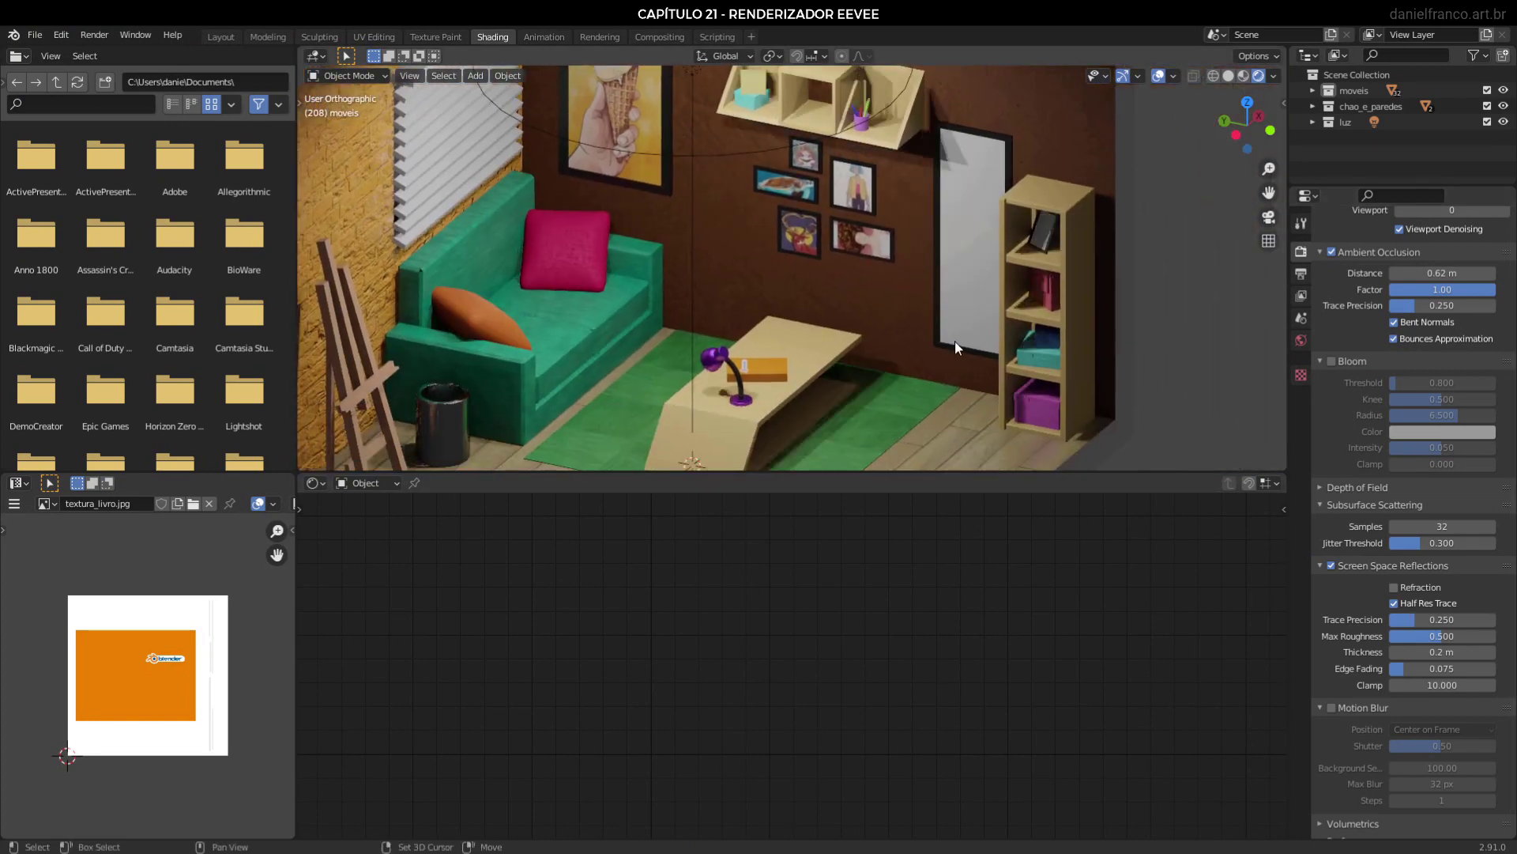
{"action": "left_click", "coordinate": [1013, 286]}
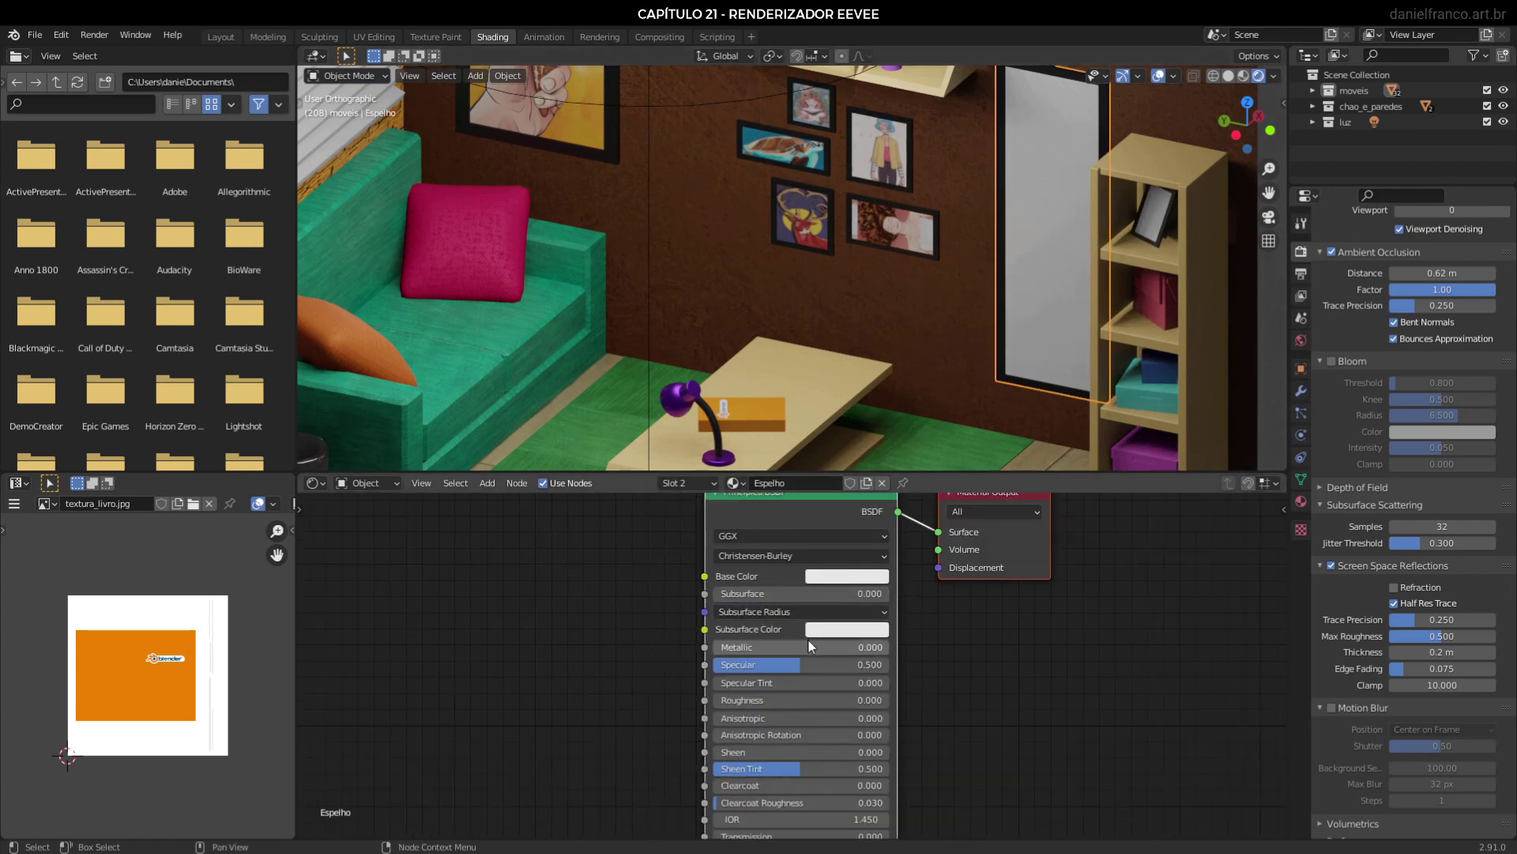
{"action": "left_click_drag", "start_coordinate": [730, 647], "coordinate": [892, 647]}
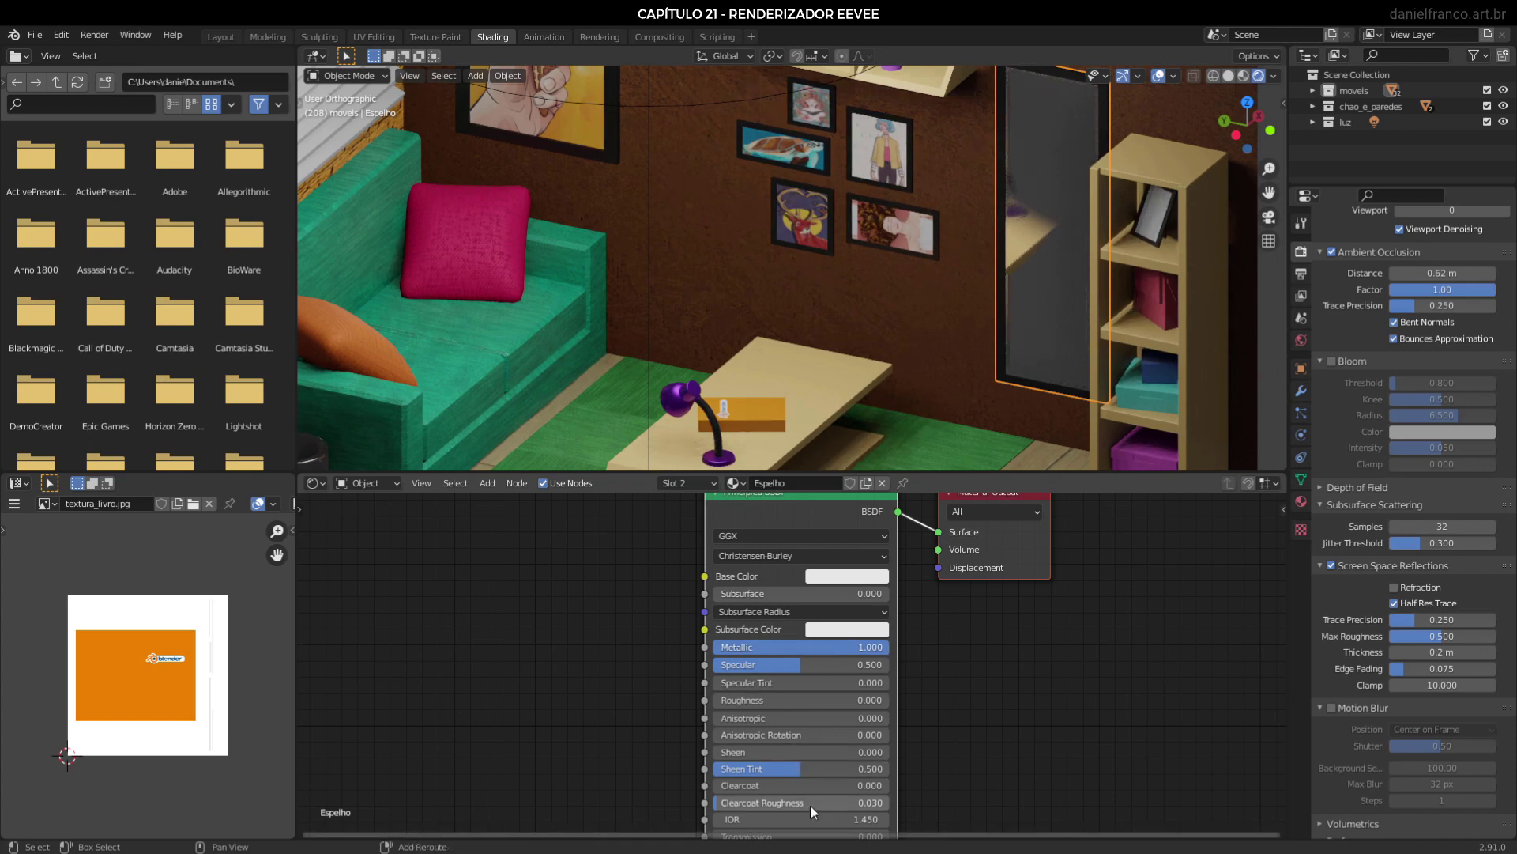
{"action": "middle_click_drag", "start_coordinate": [866, 820], "coordinate": [883, 732]}
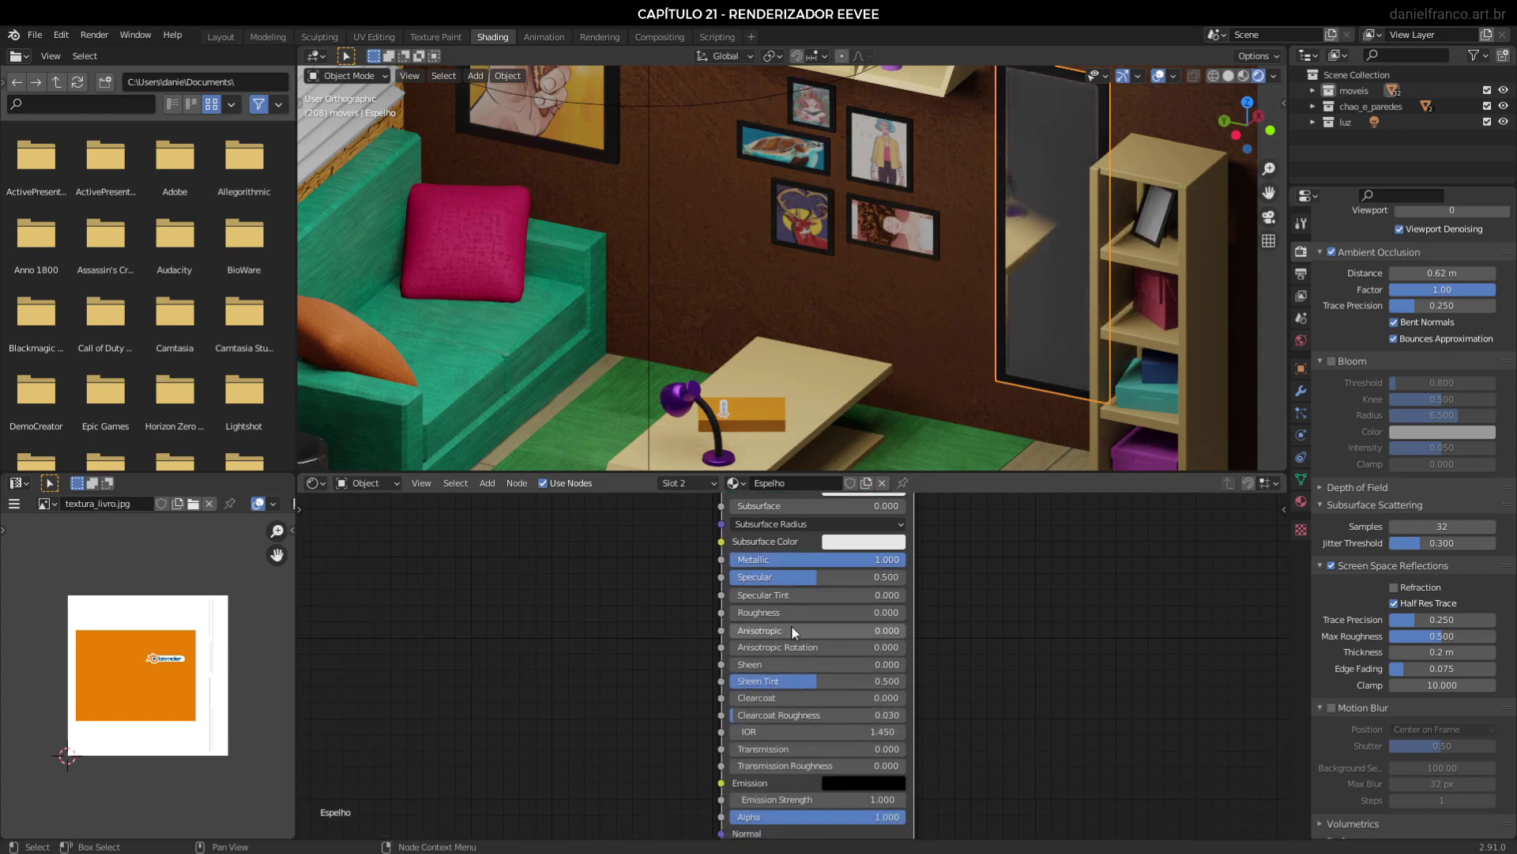
Turn off Screen Space Reflections while the mirror and the whole room are in view.
{"action": "middle_click_drag", "start_coordinate": [1092, 416], "coordinate": [1048, 281]}
{"action": "scroll", "coordinate": [1022, 345], "scroll_direction": "down", "scroll_amount": 5}
{"action": "scroll", "coordinate": [1048, 281], "scroll_direction": "up", "scroll_amount": 1}
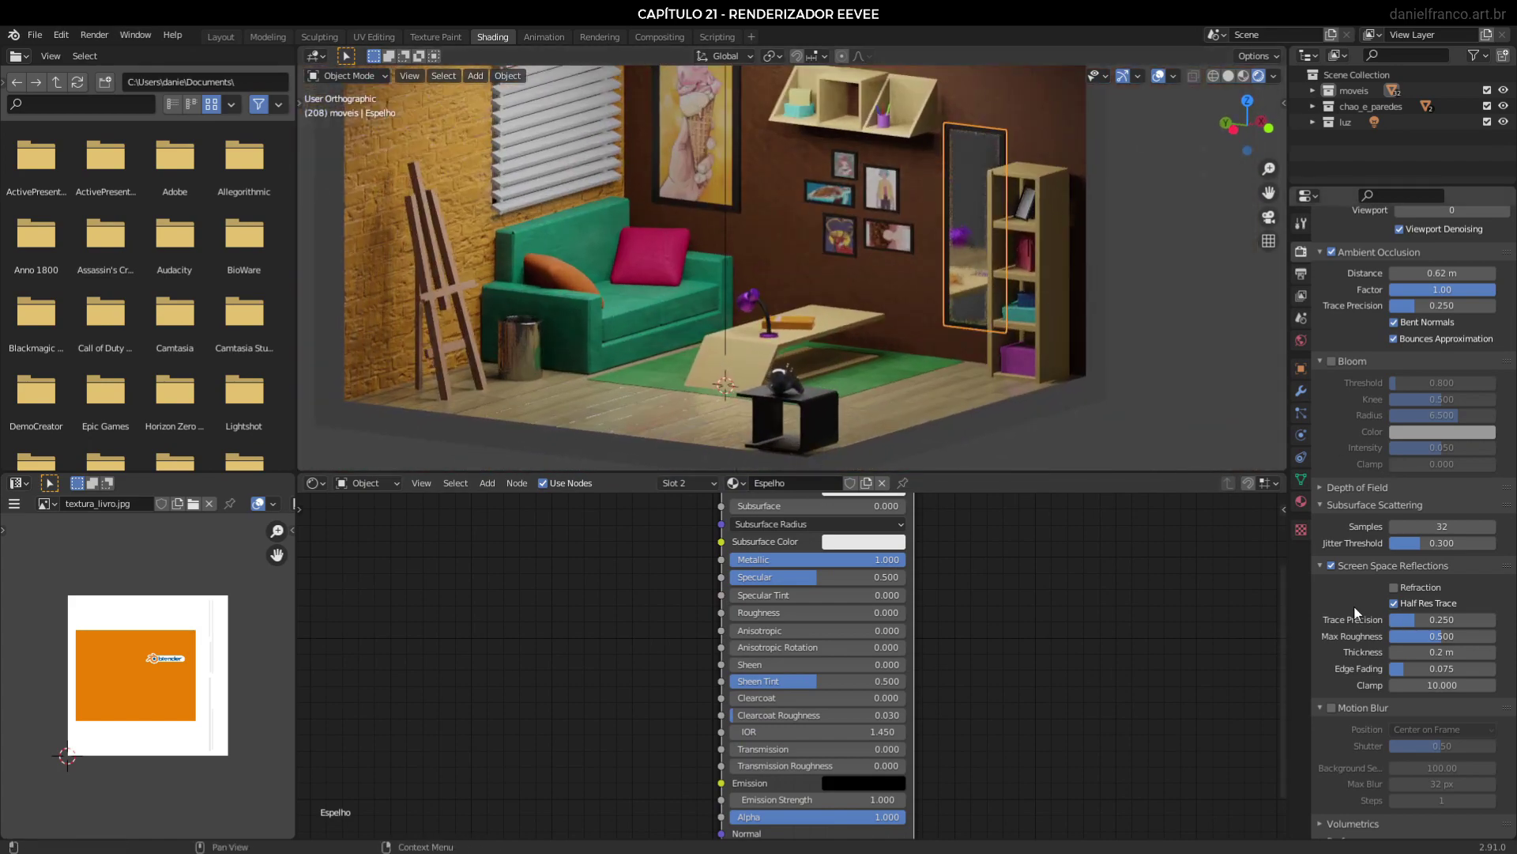
{"action": "left_click", "coordinate": [1335, 563]}
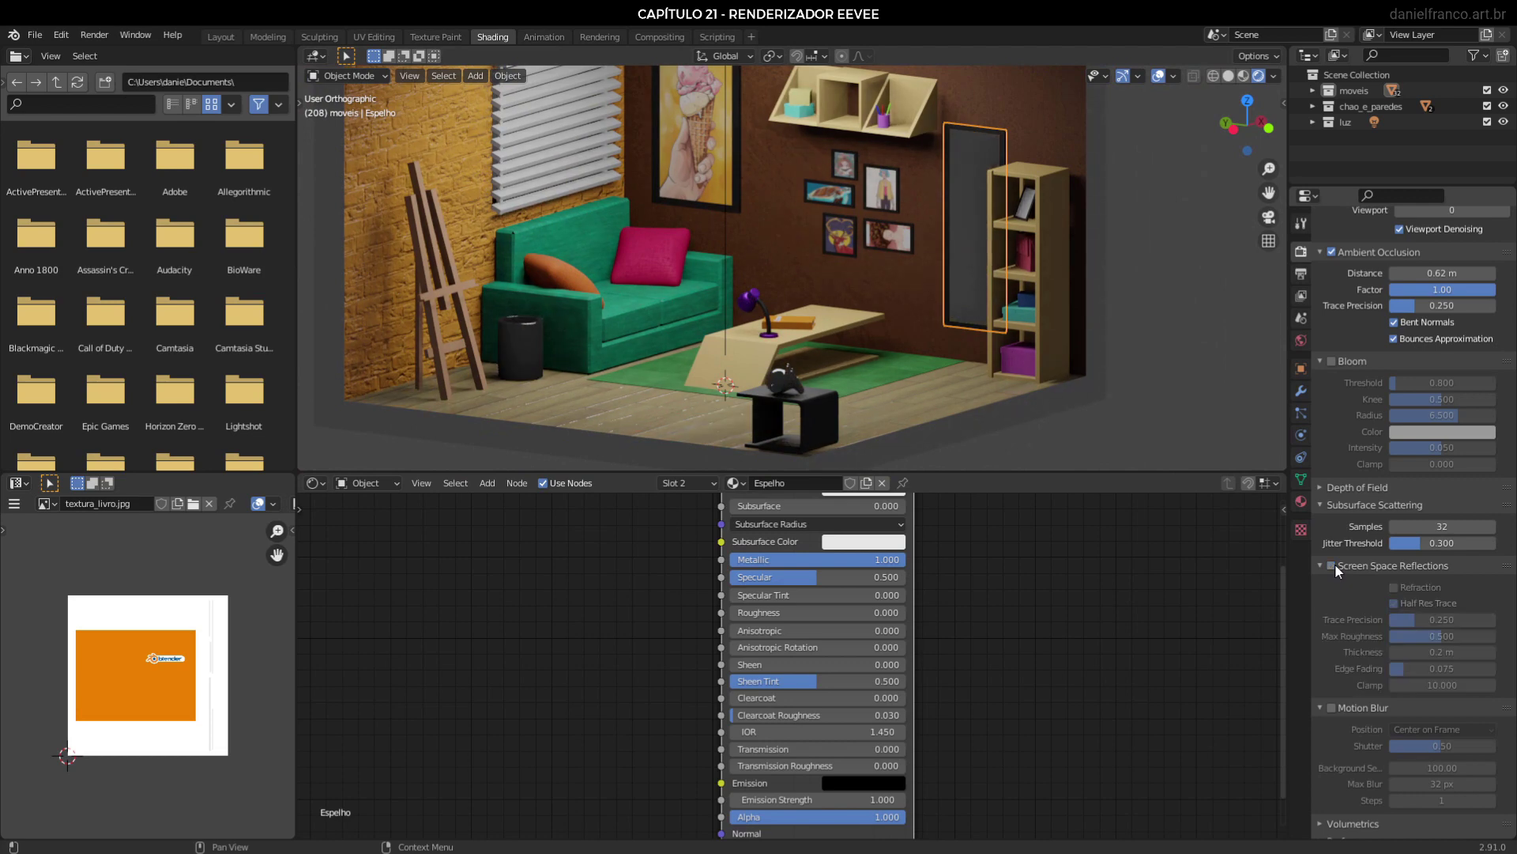
Turn Screen Space Reflections back on and save the file.
{"action": "left_click", "coordinate": [1335, 563]}
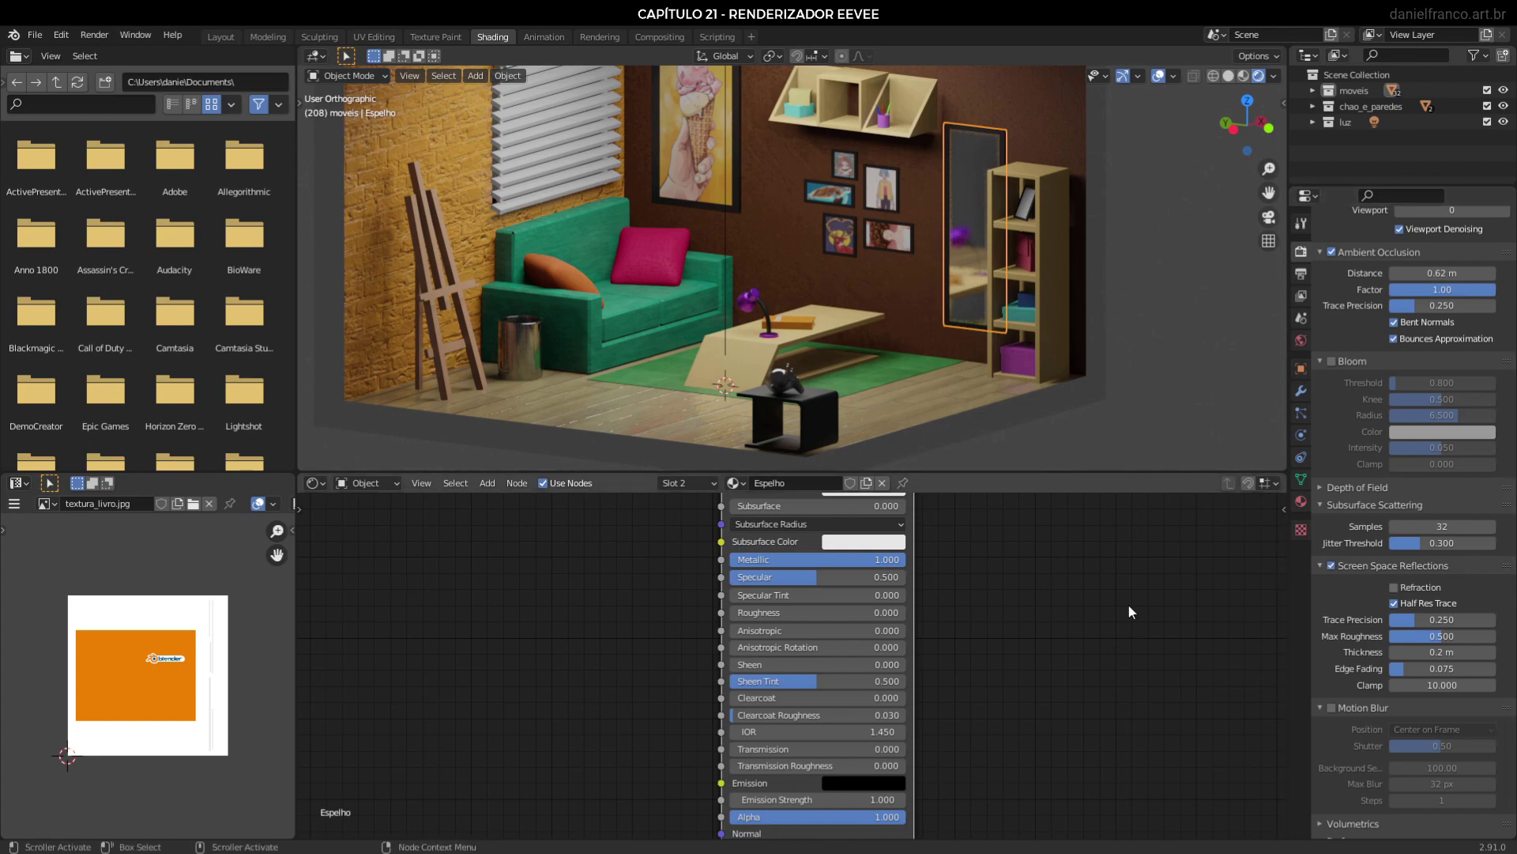
{"action": "key", "text": "ctrl+s"}
Try a Screen Space Reflections Trace Precision of 1.000 with the wall mirror in close view, and undo it.
{"action": "scroll", "coordinate": [1019, 341], "scroll_direction": "up", "scroll_amount": 3}
{"action": "middle_click_drag", "start_coordinate": [1020, 340], "coordinate": [698, 358]}
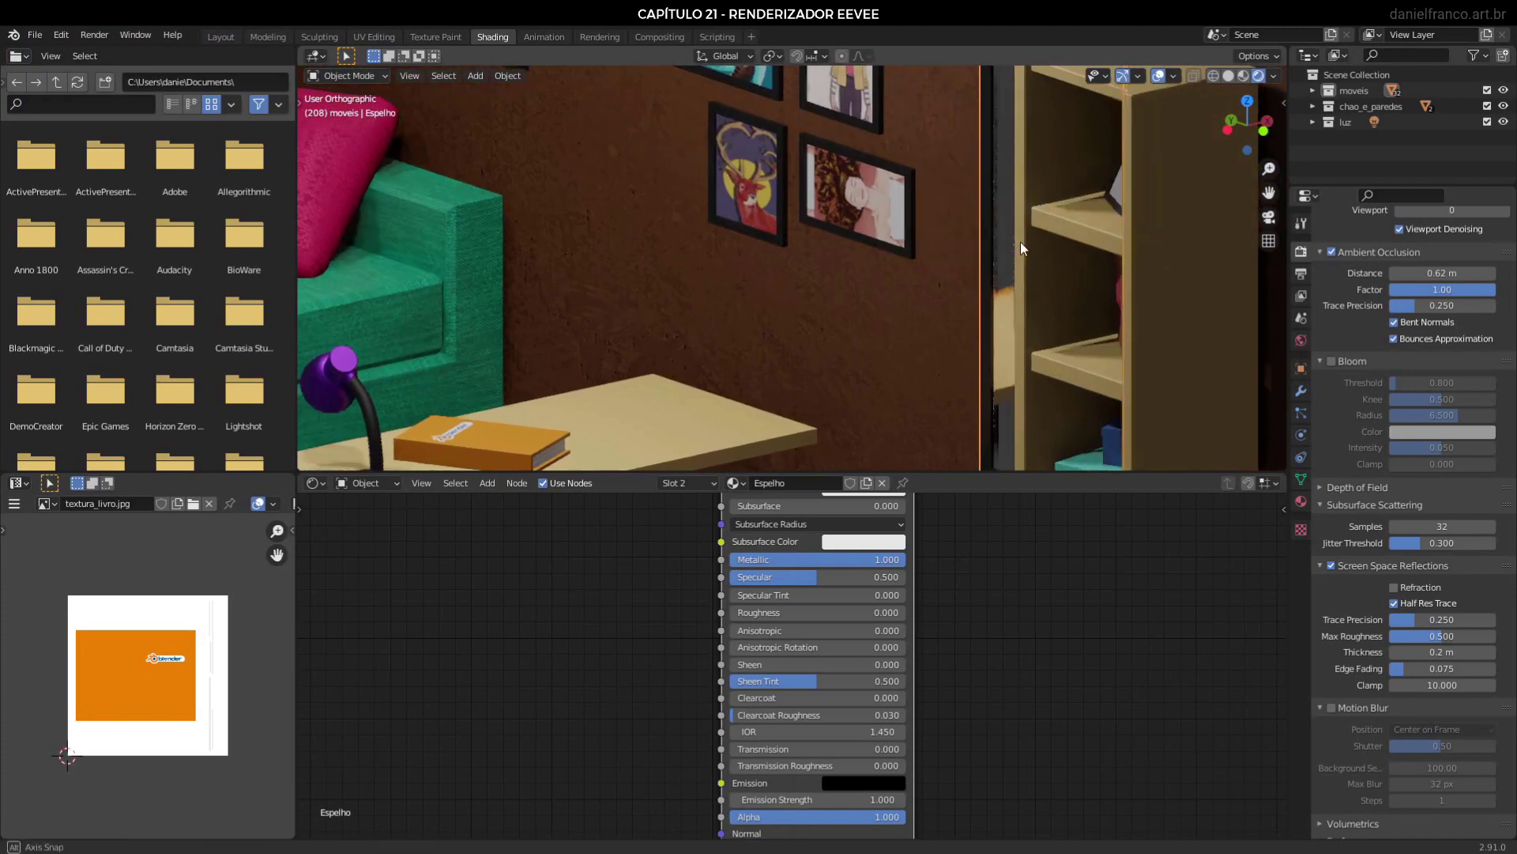
{"action": "scroll", "coordinate": [1021, 242], "scroll_direction": "up", "scroll_amount": 3}
{"action": "scroll", "coordinate": [925, 367], "scroll_direction": "down", "scroll_amount": 4}
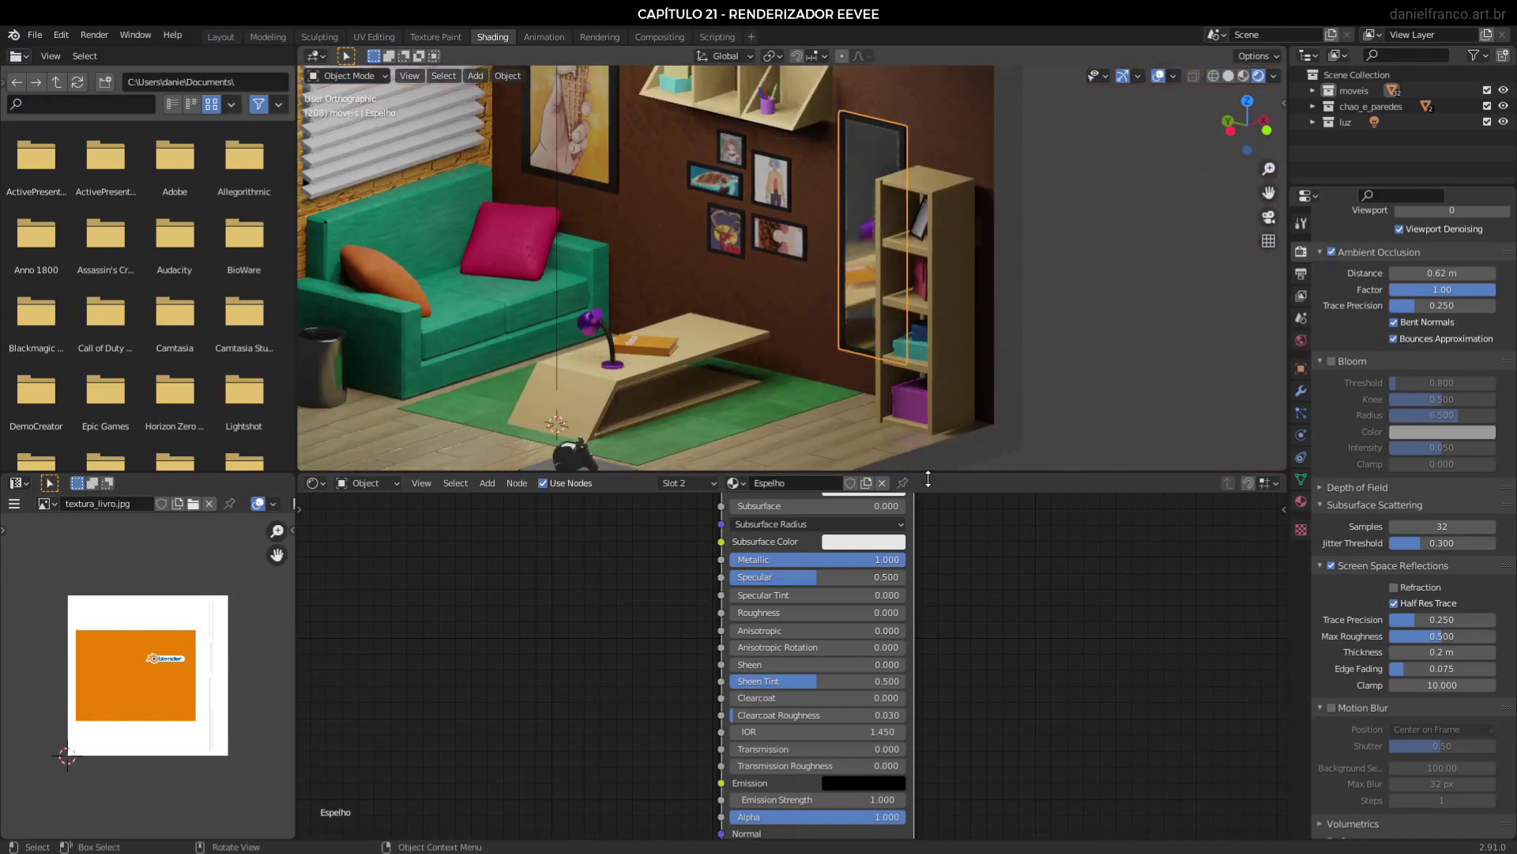
{"action": "mouse_move", "coordinate": [944, 463]}
{"action": "middle_mouse_down"}
{"action": "mouse_move", "coordinate": [962, 449]}
{"action": "mouse_move", "coordinate": [971, 464]}
{"action": "middle_mouse_up"}
{"action": "scroll", "coordinate": [941, 336], "scroll_direction": "up", "scroll_amount": 5}
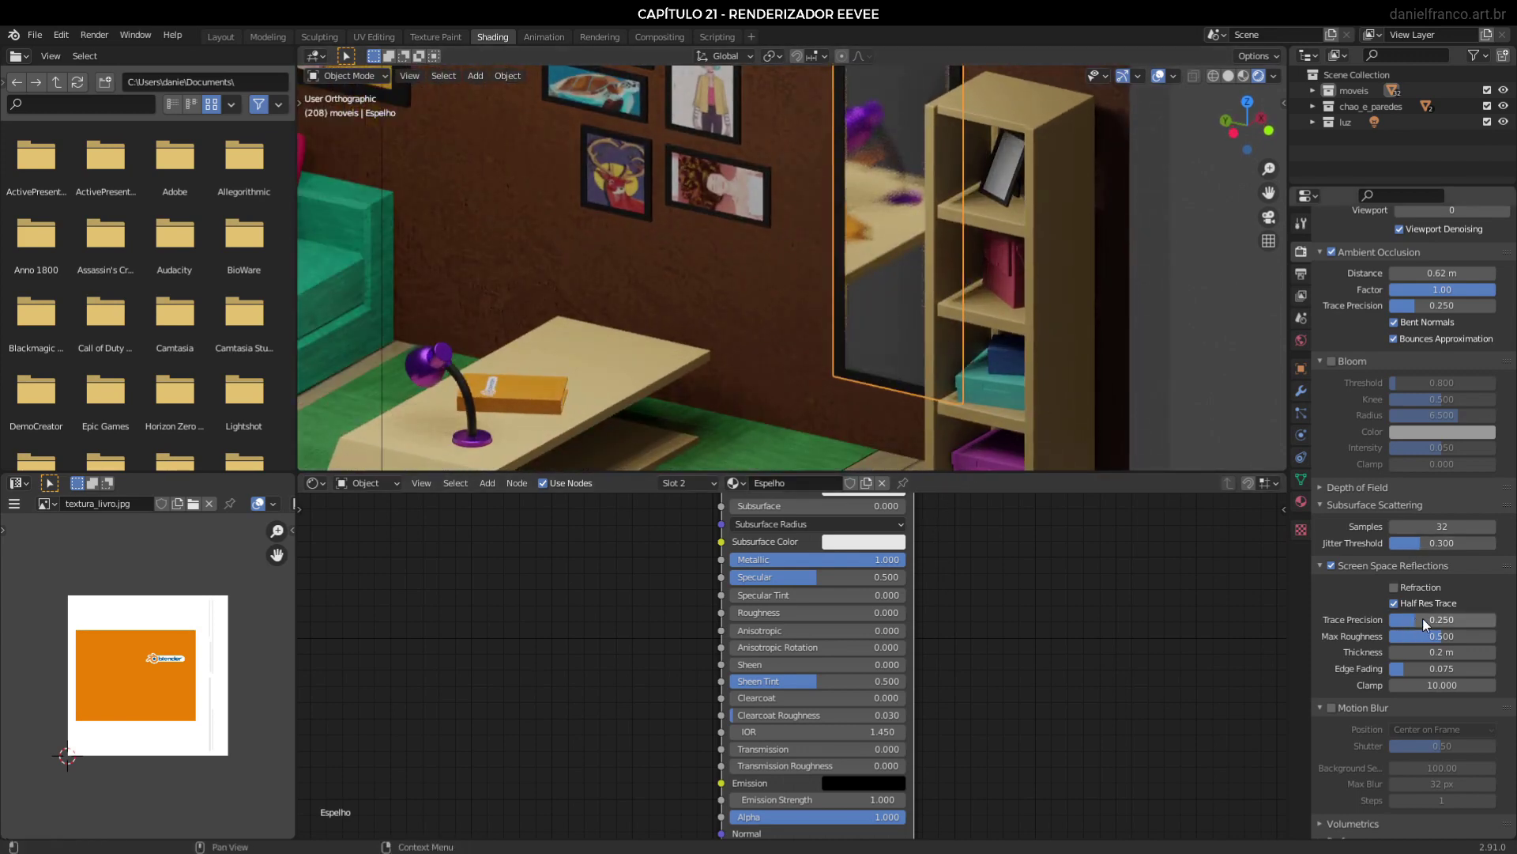
{"action": "left_click_drag", "start_coordinate": [1421, 619], "coordinate": [1502, 618]}
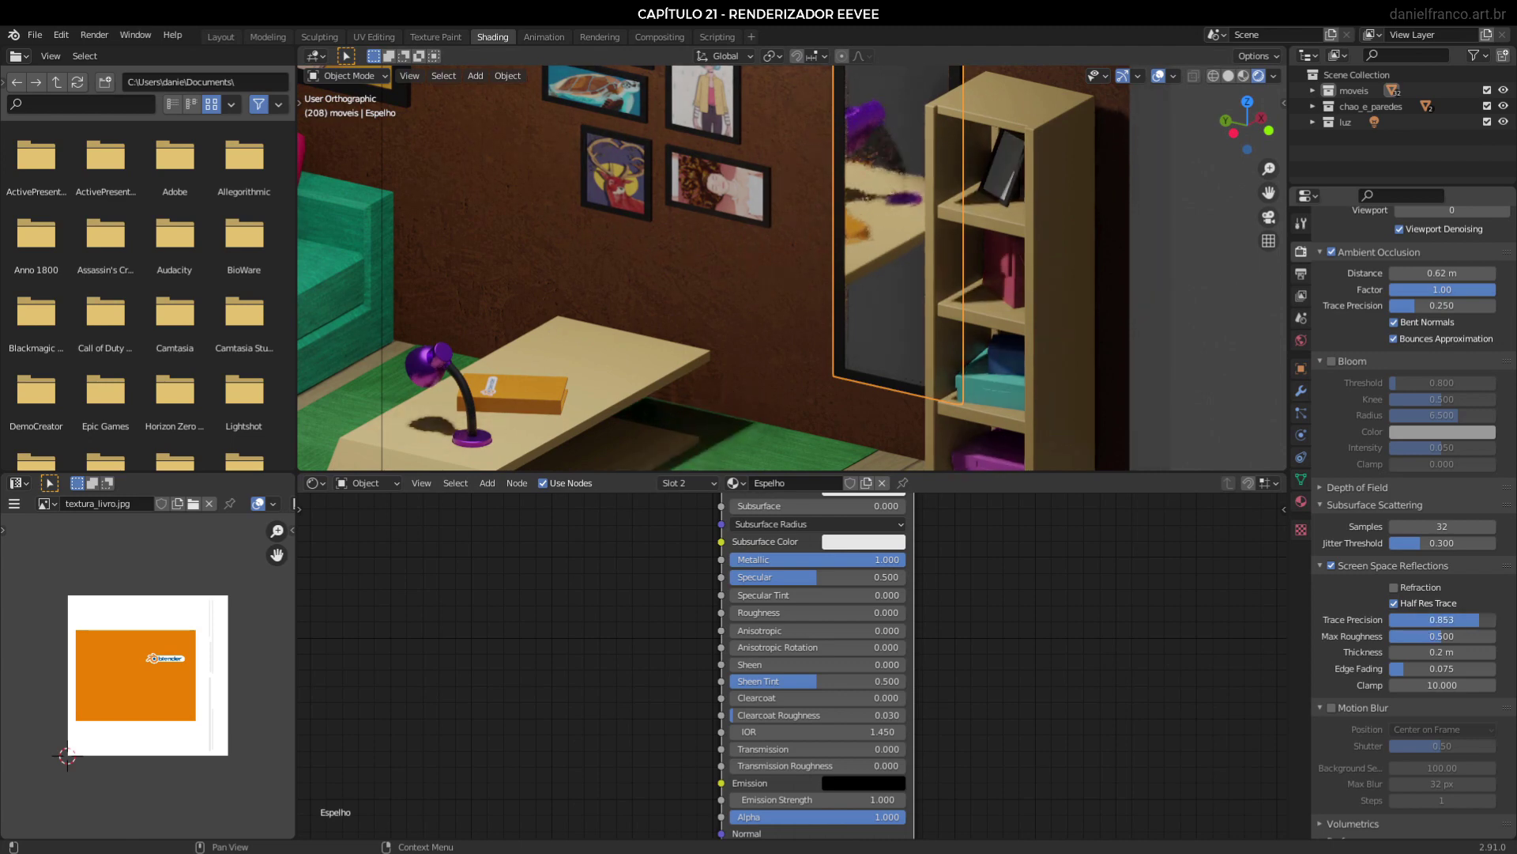
{"action": "mouse_move", "coordinate": [922, 191]}
{"action": "middle_mouse_down"}
{"action": "mouse_move", "coordinate": [900, 277]}
{"action": "mouse_move", "coordinate": [903, 243]}
{"action": "mouse_move", "coordinate": [852, 249]}
{"action": "mouse_move", "coordinate": [890, 306]}
{"action": "middle_mouse_up"}
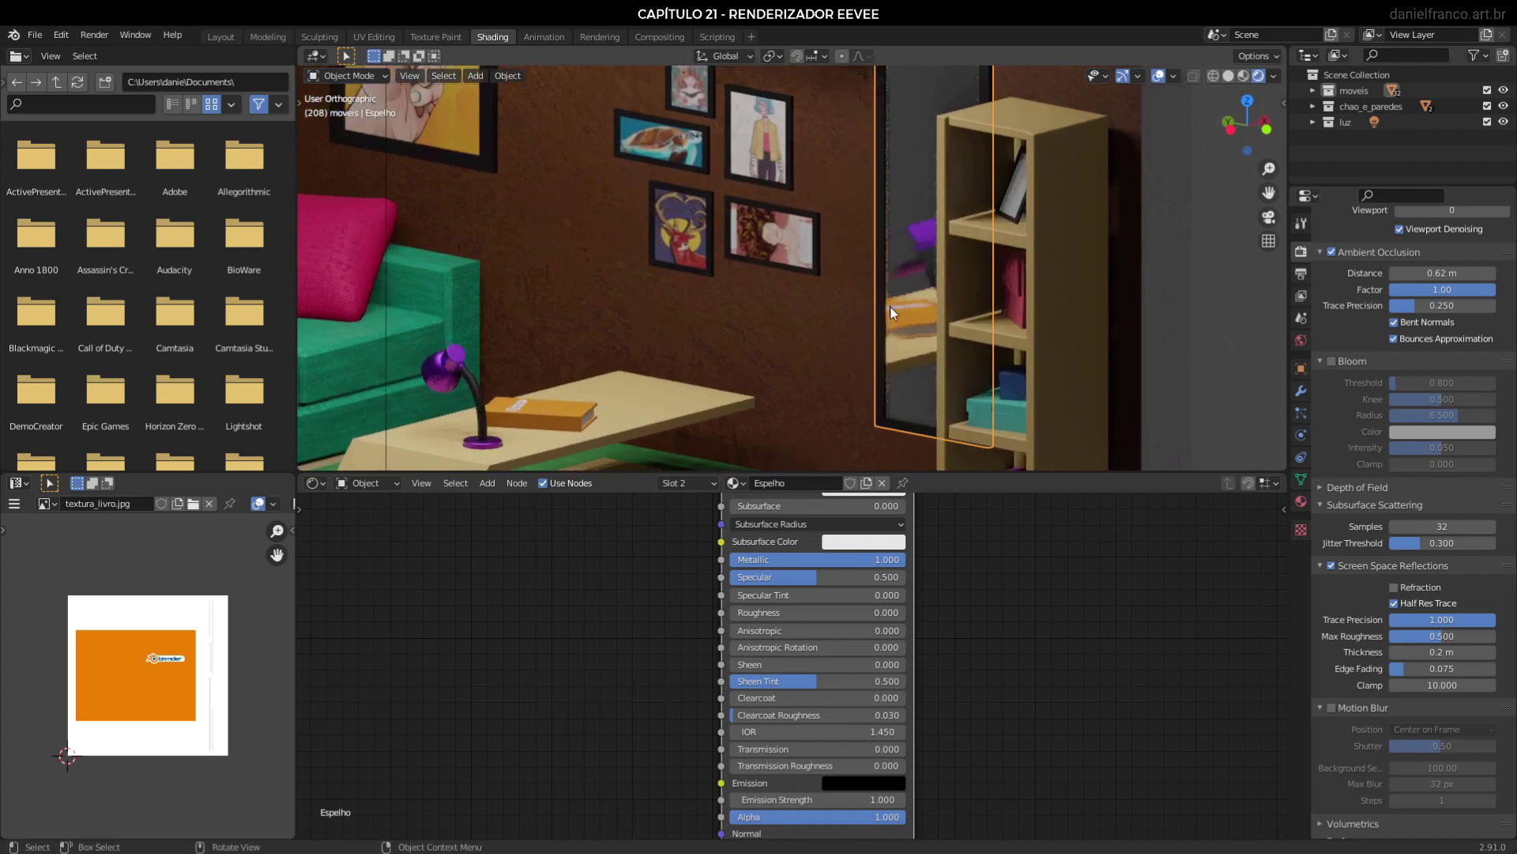
{"action": "key", "text": "ctrl+z"}
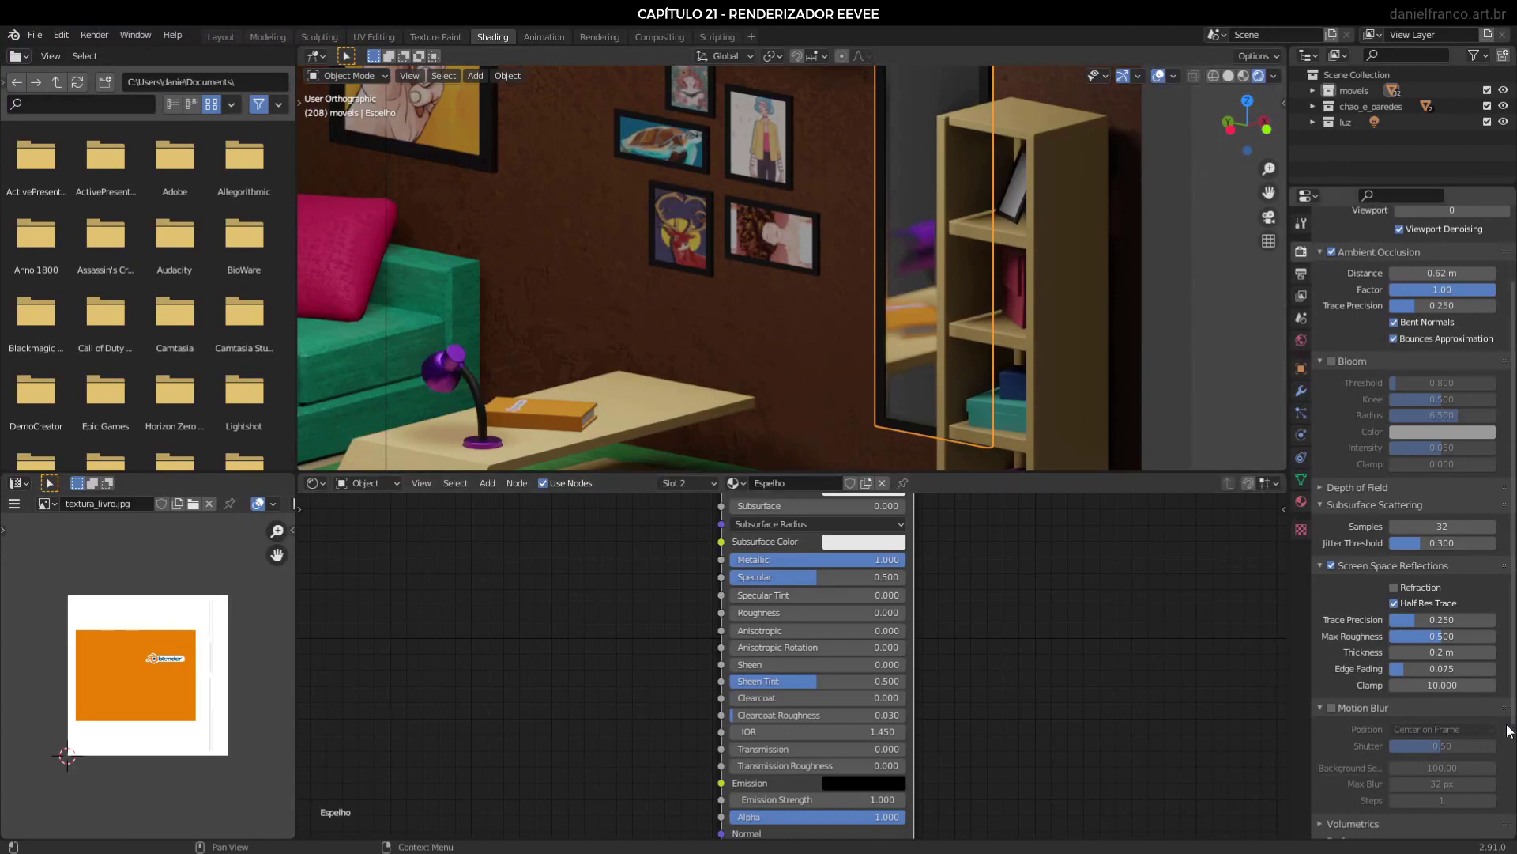
Review Eevee's Volumetrics settings with the volumetric.jpg example in Honeyview, and collapse the section again.
{"action": "scroll", "coordinate": [974, 335], "scroll_direction": "down", "scroll_amount": 5}
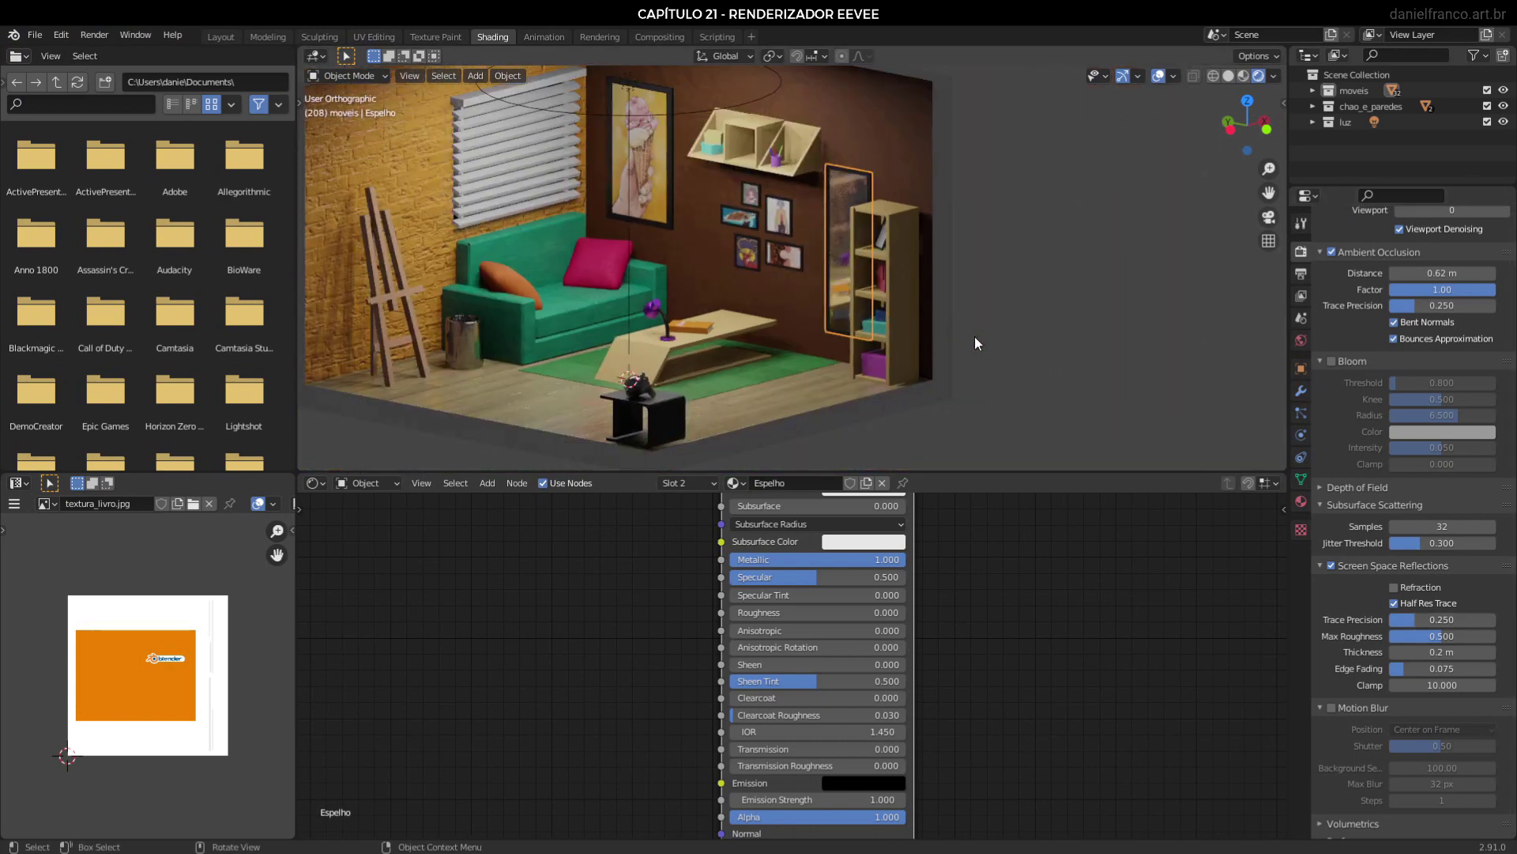
{"action": "mouse_move", "coordinate": [975, 335]}
{"action": "middle_mouse_down"}
{"action": "mouse_move", "coordinate": [920, 321]}
{"action": "mouse_move", "coordinate": [958, 343]}
{"action": "middle_mouse_up"}
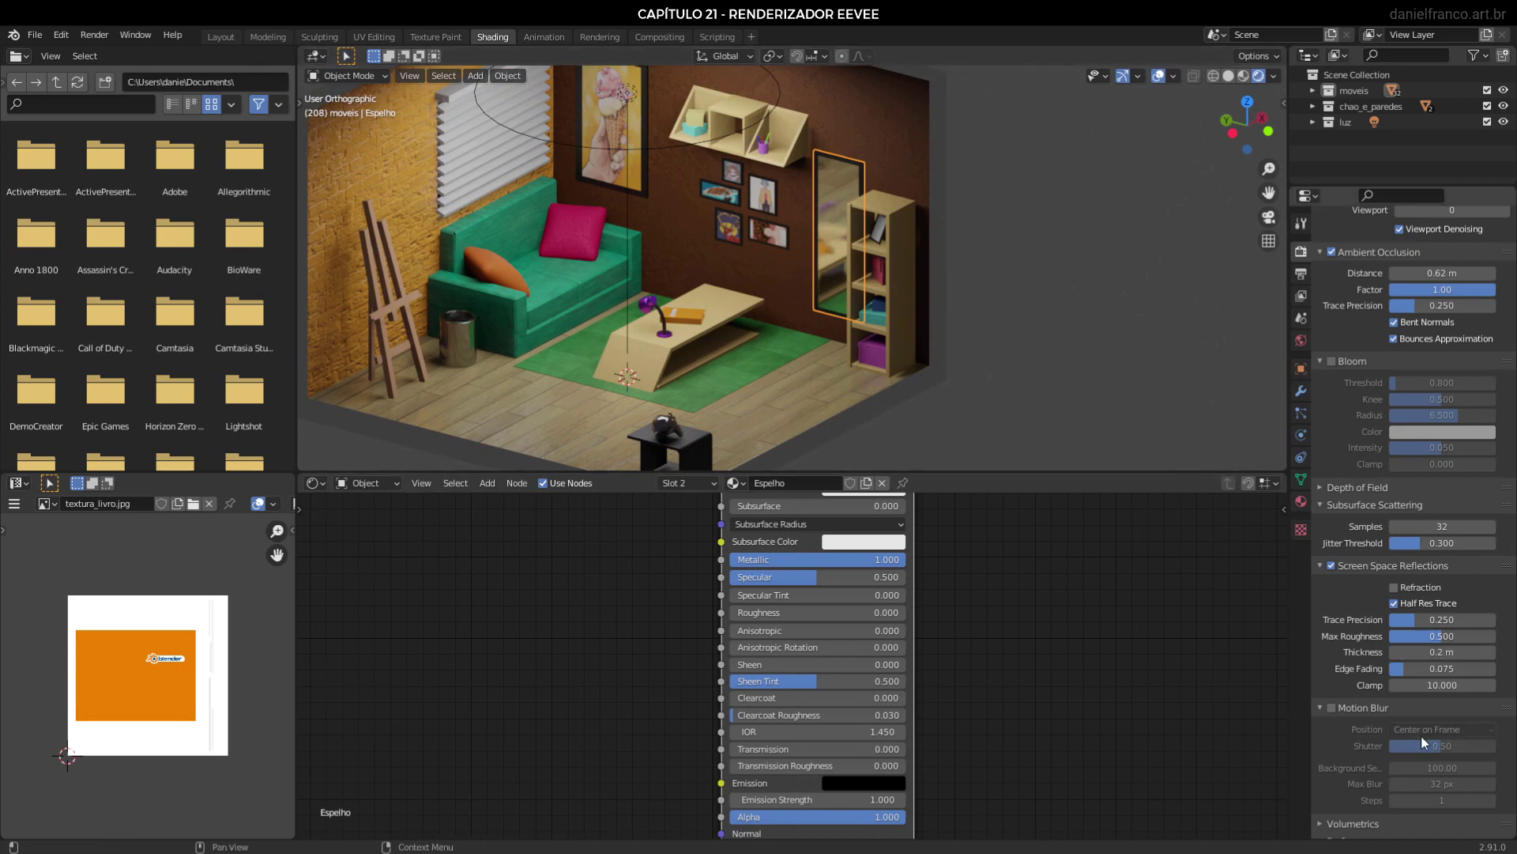
{"action": "scroll", "coordinate": [1421, 737], "scroll_direction": "down", "scroll_amount": 4}
{"action": "left_click", "coordinate": [1353, 697]}
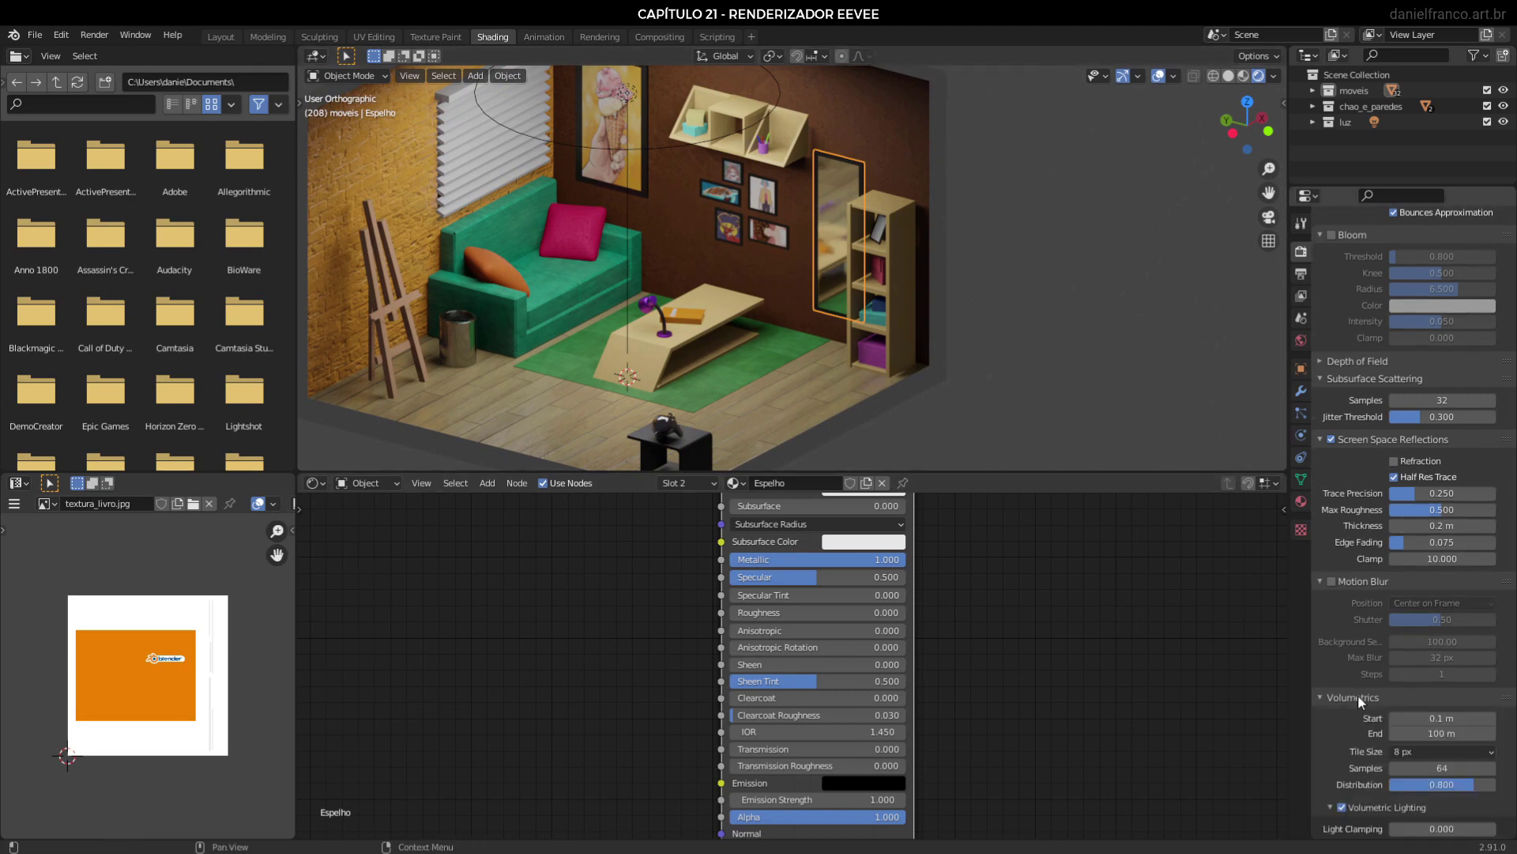
{"action": "scroll", "coordinate": [1358, 694], "scroll_direction": "down", "scroll_amount": 3}
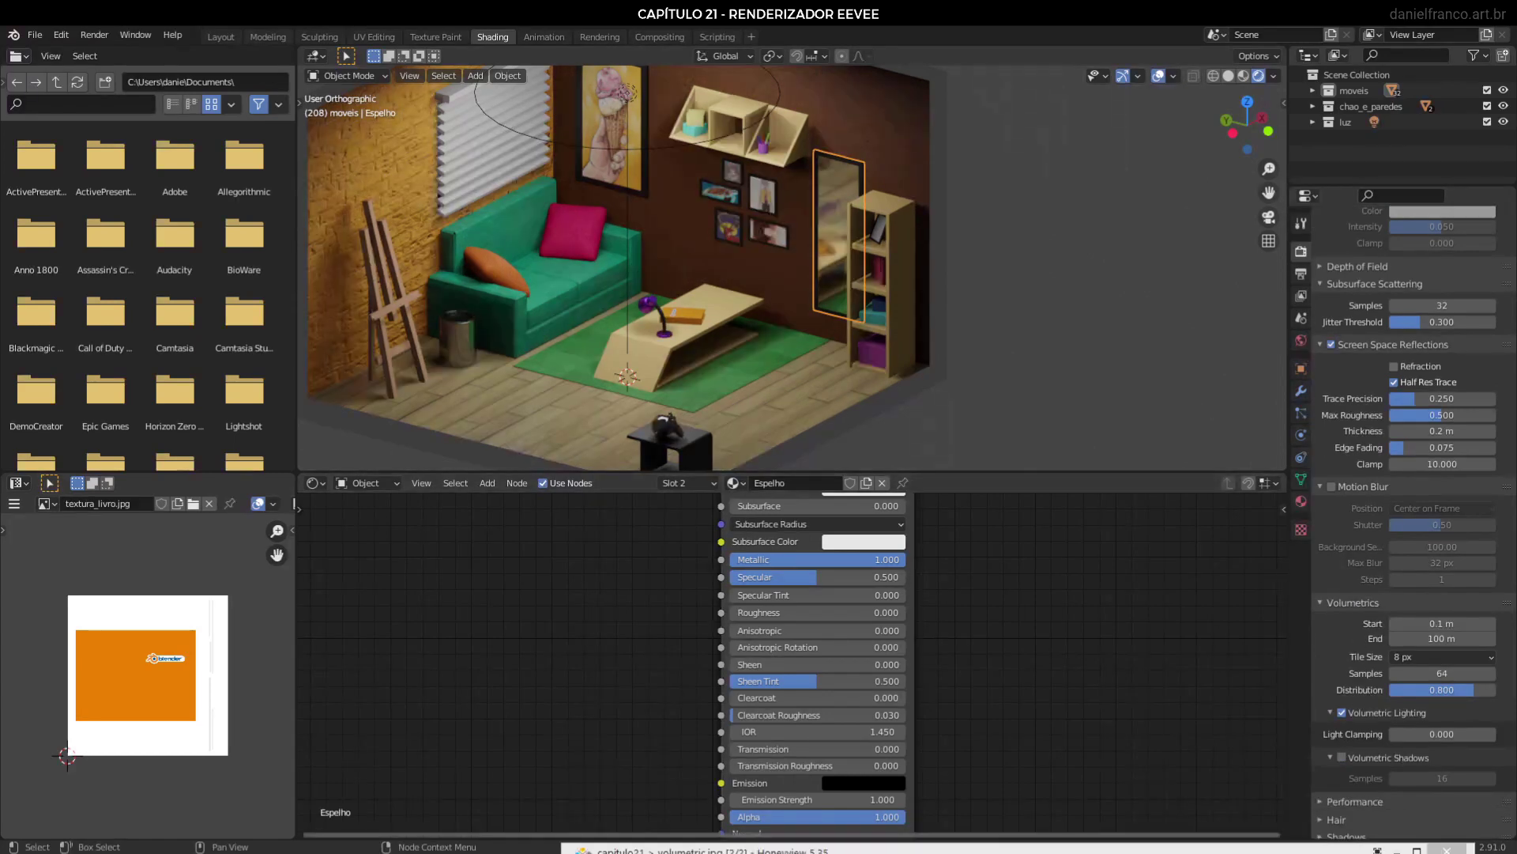
{"action": "left_click_drag", "start_coordinate": [1003, 853], "coordinate": [716, 131]}
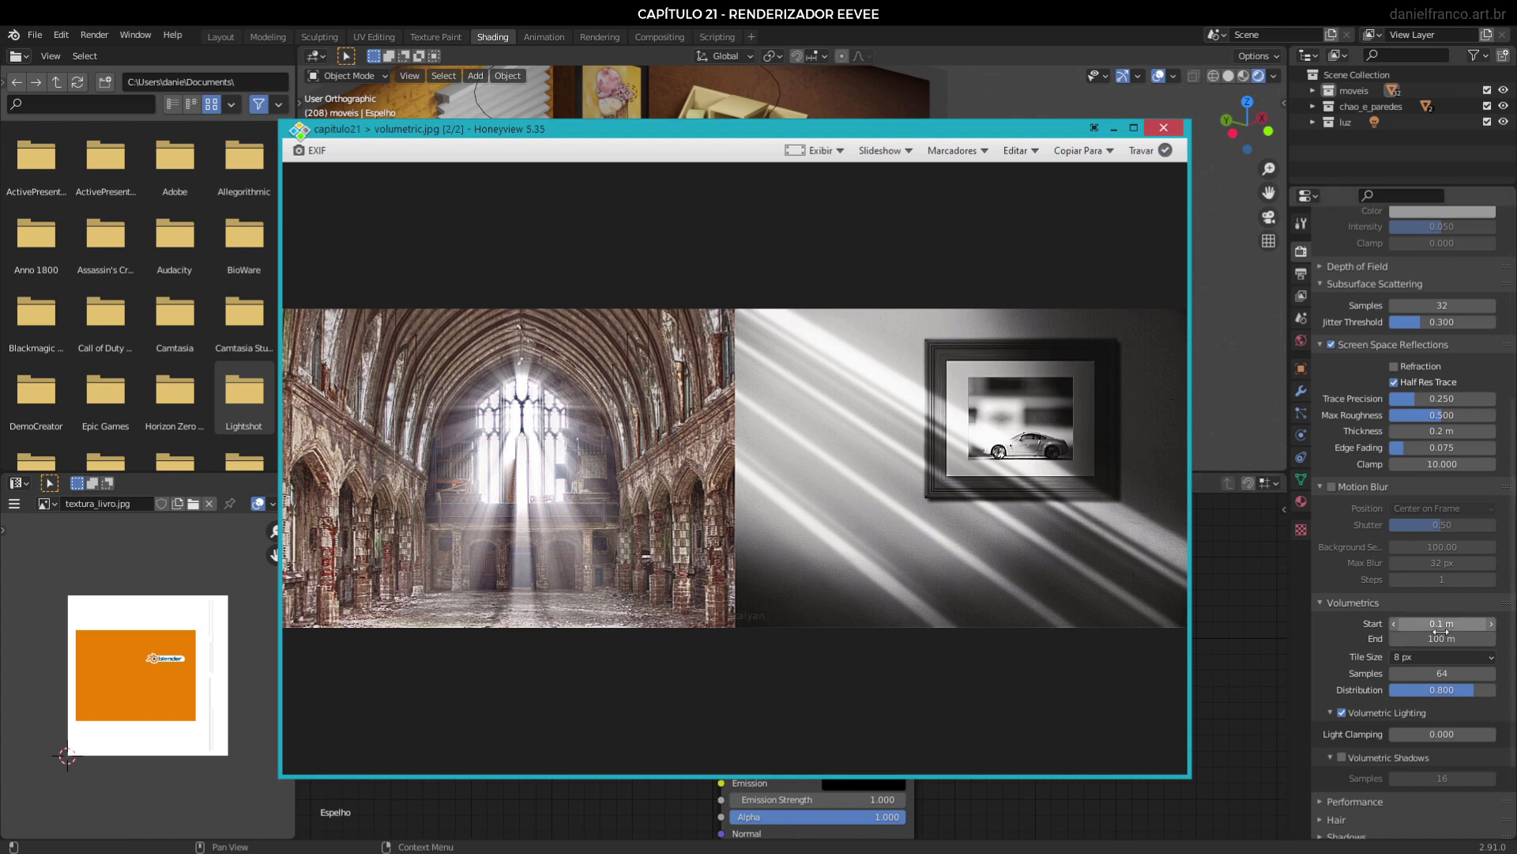
{"action": "left_click", "coordinate": [1262, 22]}
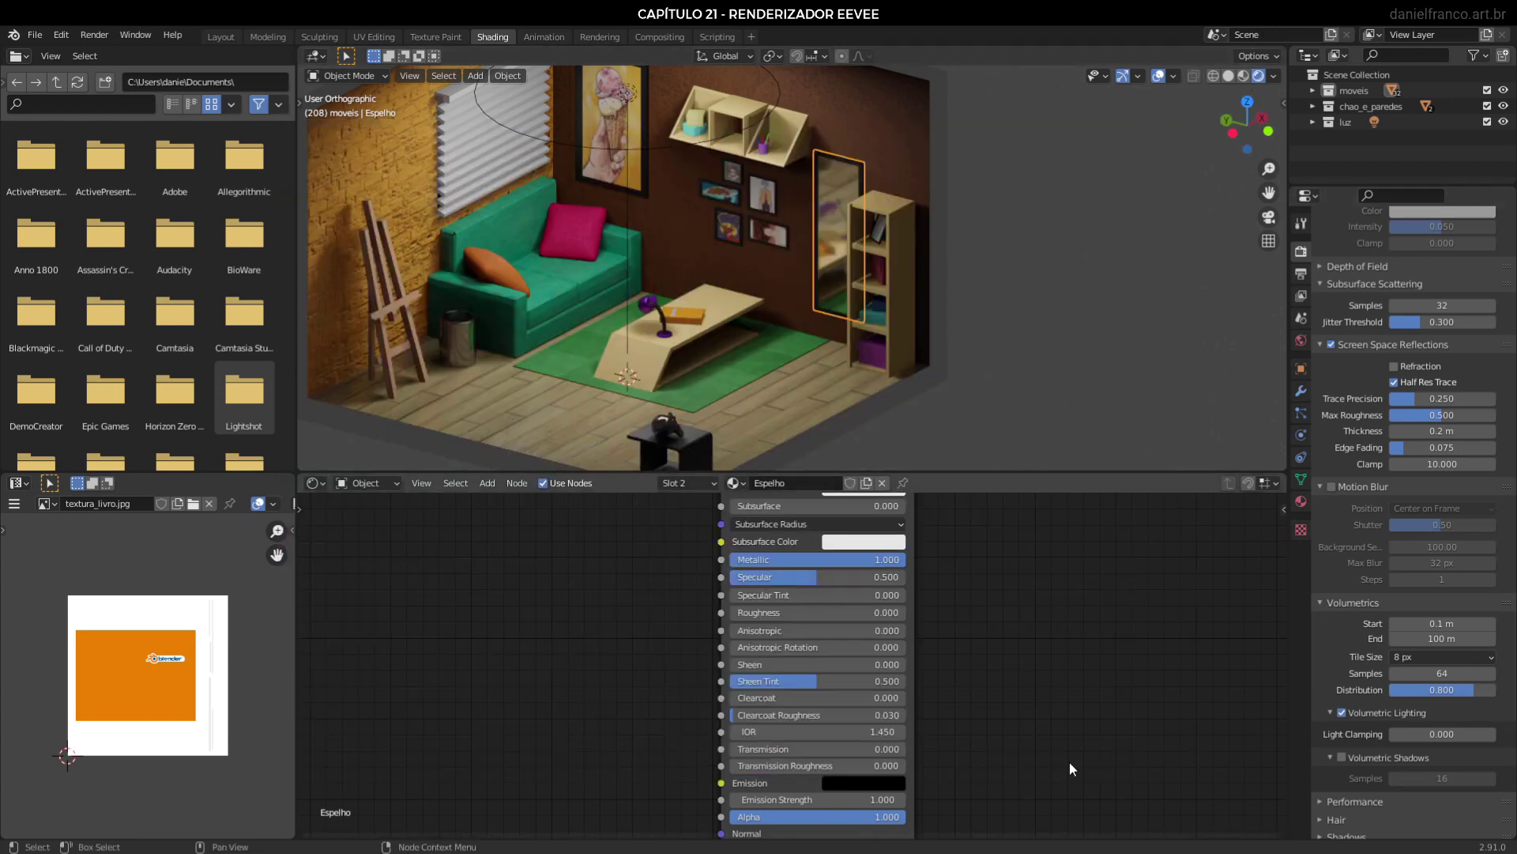
{"action": "left_click", "coordinate": [1324, 602]}
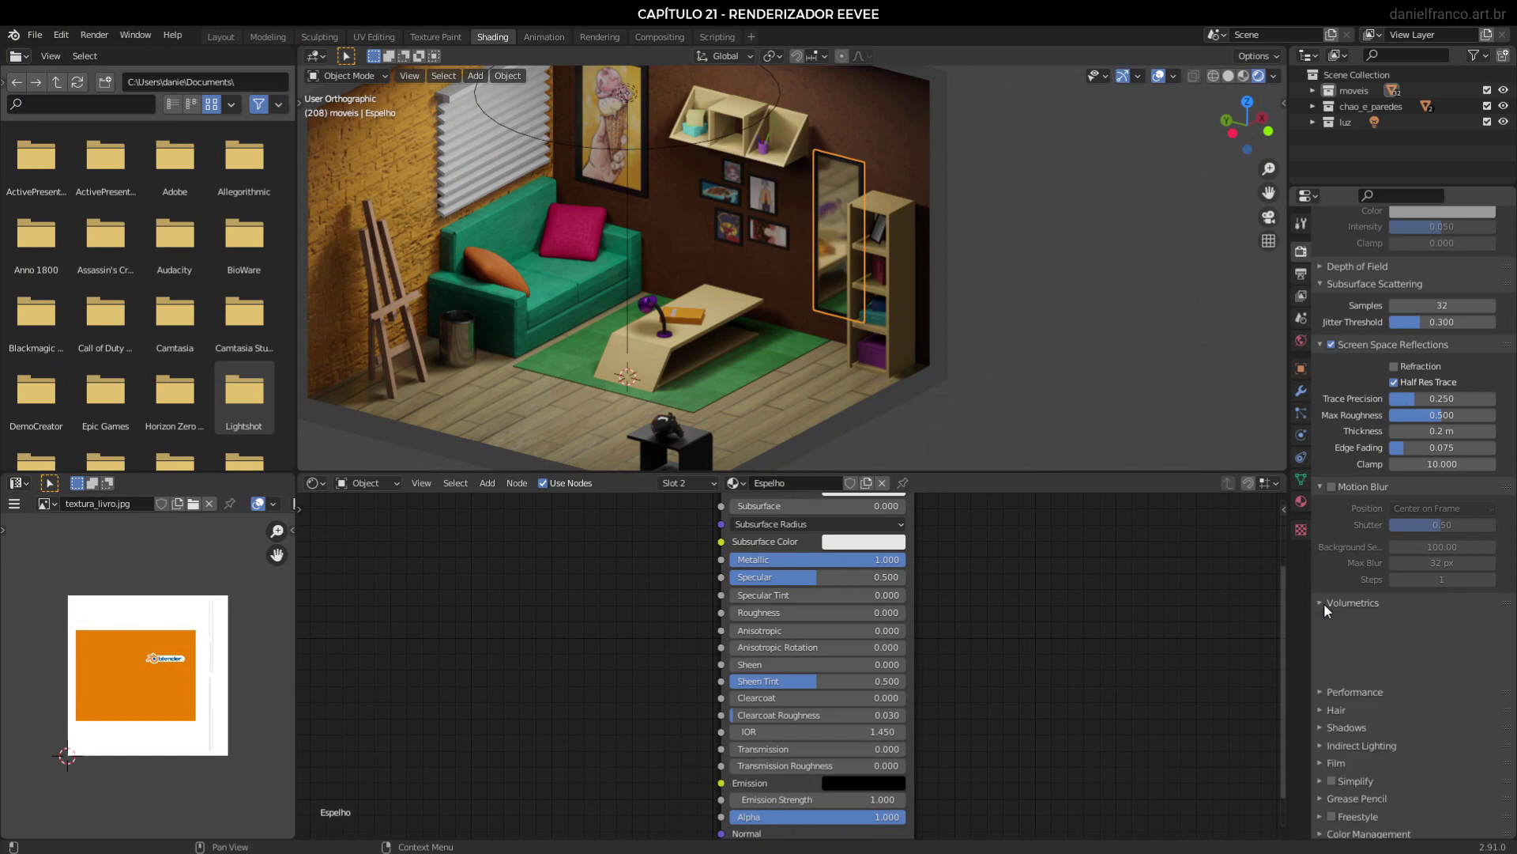
Expand Eevee's Hair and Shadows render settings.
{"action": "left_click", "coordinate": [1341, 702]}
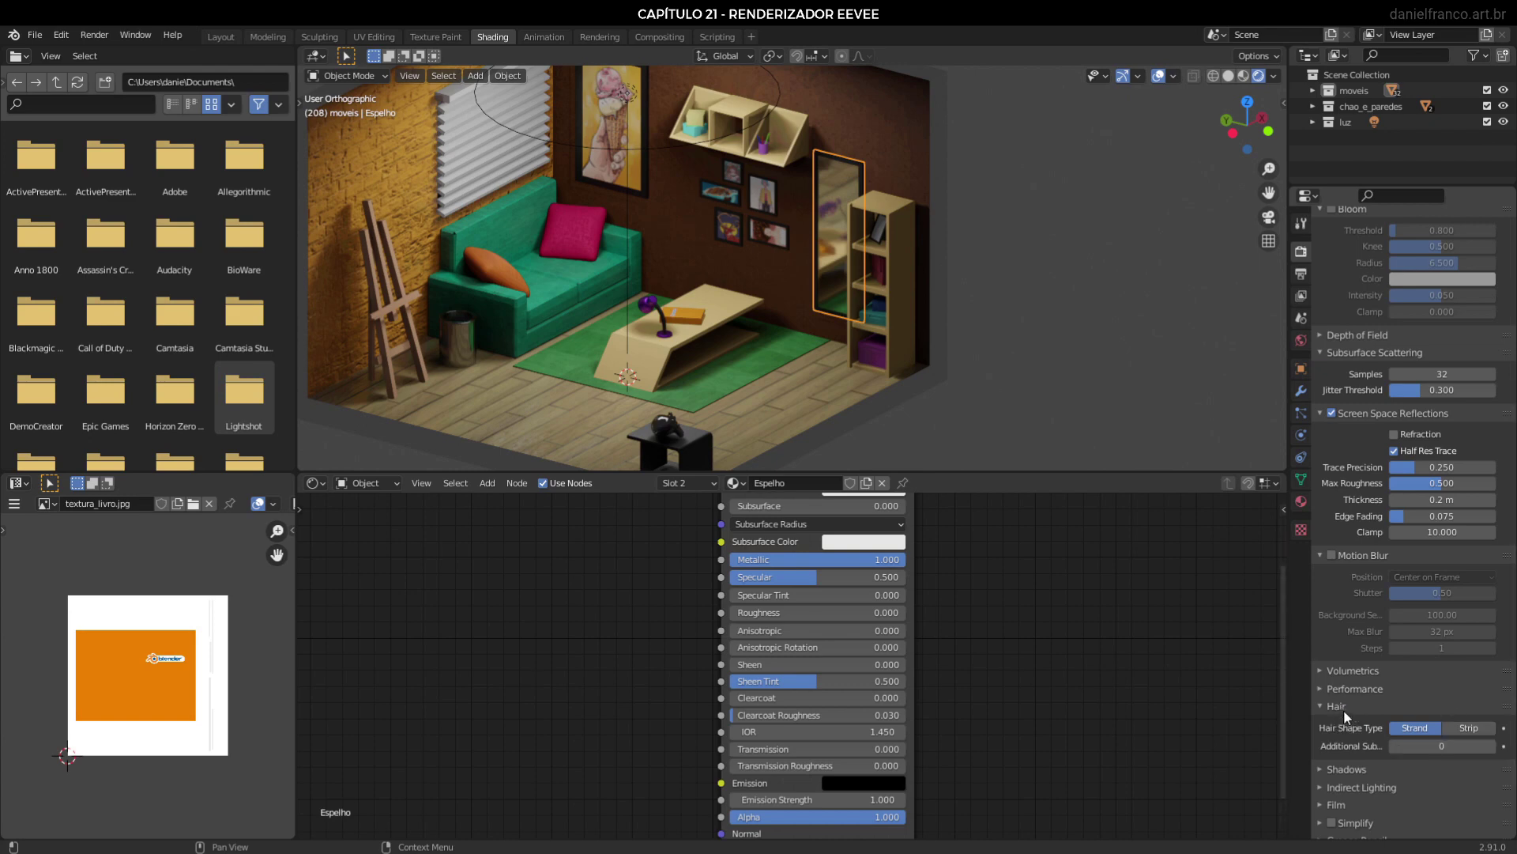
{"action": "left_click", "coordinate": [1350, 770]}
{"action": "scroll", "coordinate": [1420, 798], "scroll_direction": "down", "scroll_amount": 1}
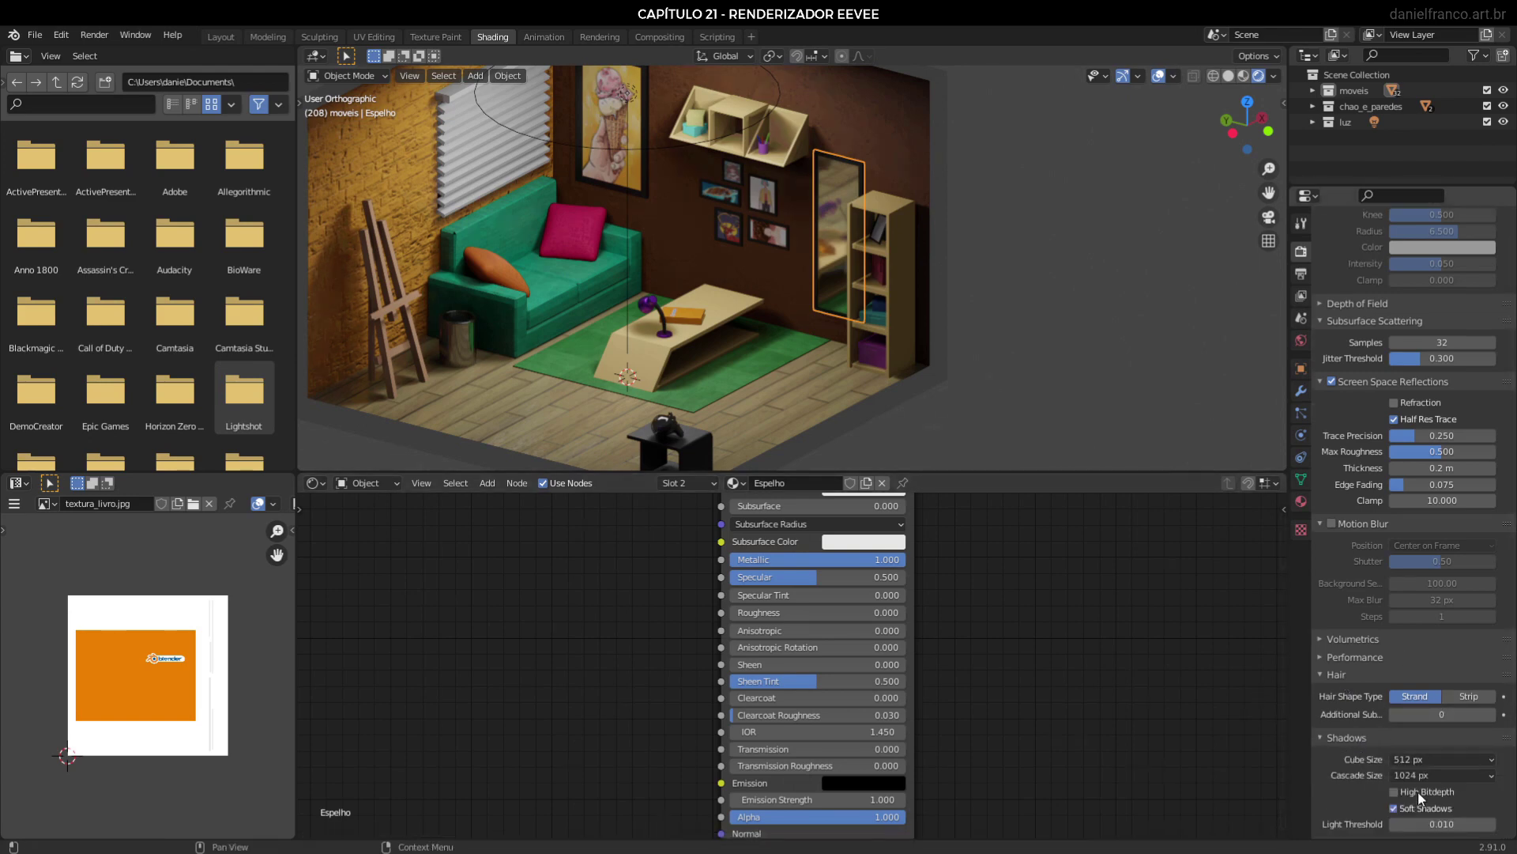
{"action": "scroll", "coordinate": [1420, 797], "scroll_direction": "down", "scroll_amount": 3}
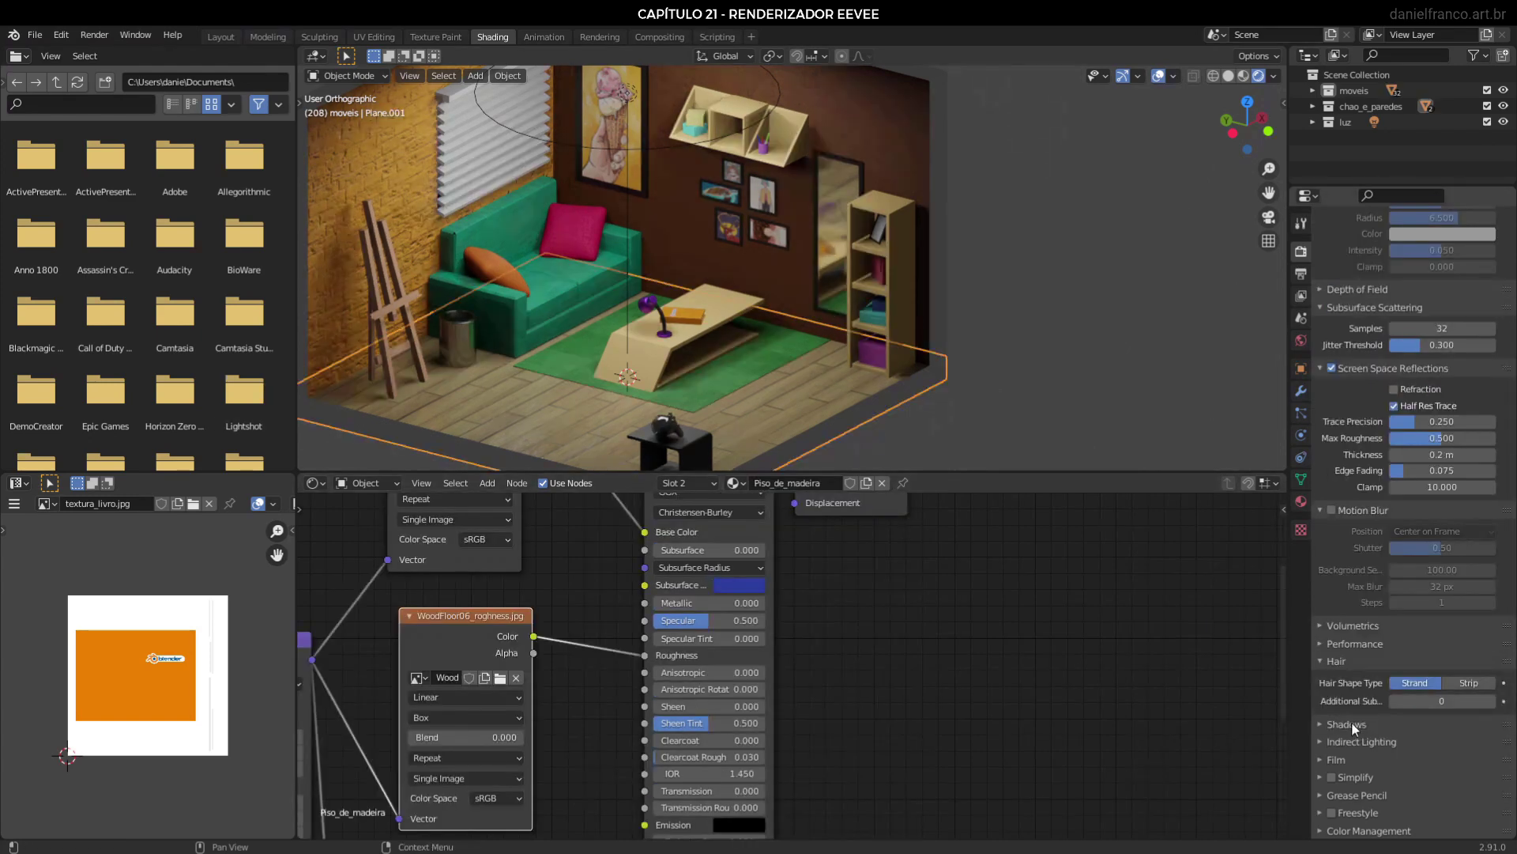
{"action": "left_click", "coordinate": [1351, 724]}
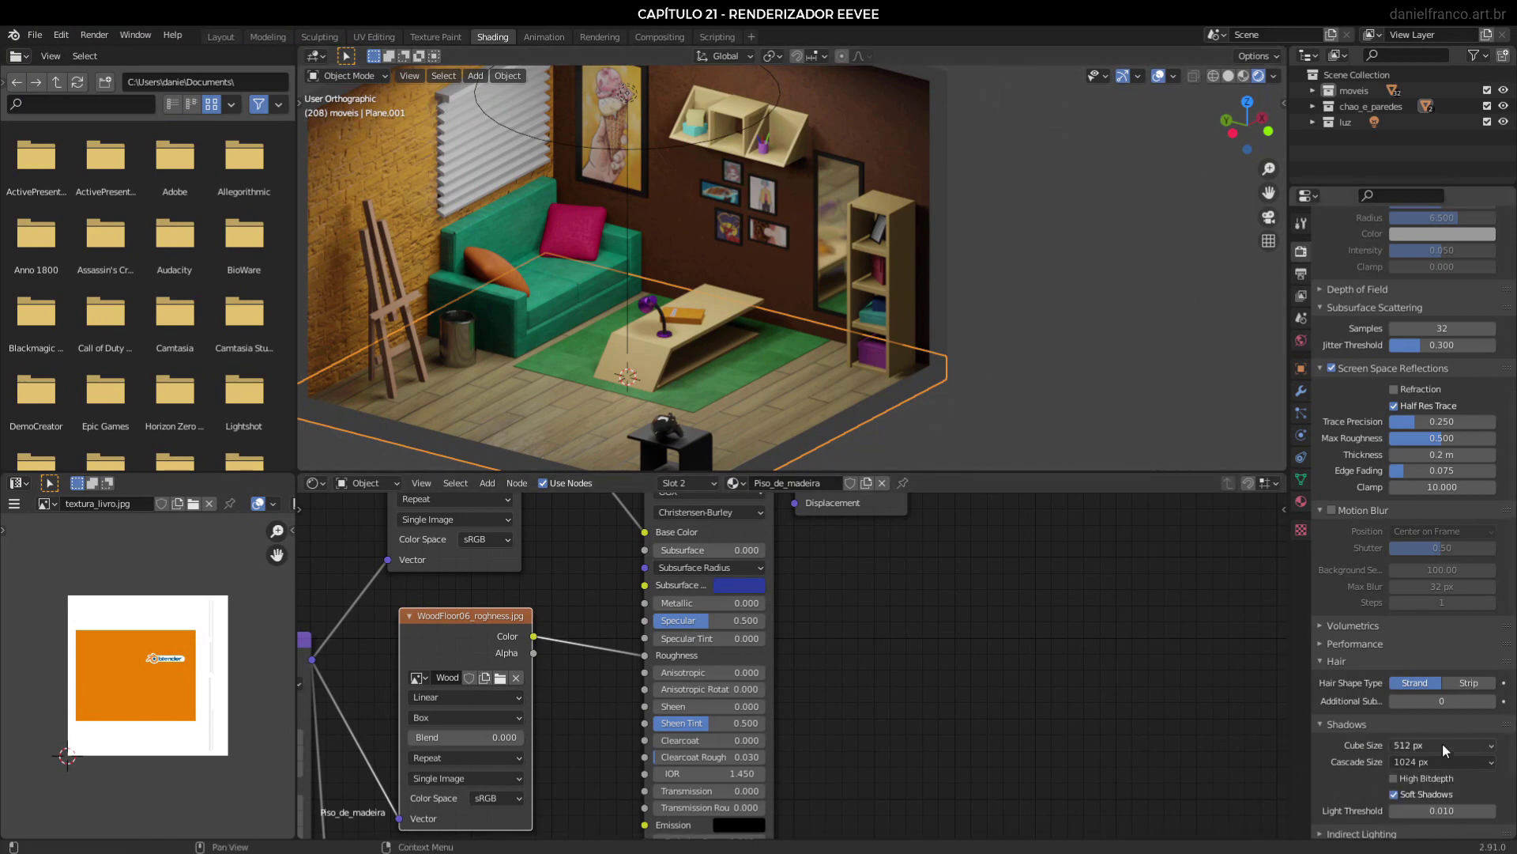
Turn off Soft Shadows and examine the easel's shadows on the brick wall.
{"action": "middle_click_drag", "start_coordinate": [622, 348], "coordinate": [1001, 266], "text": "shift"}
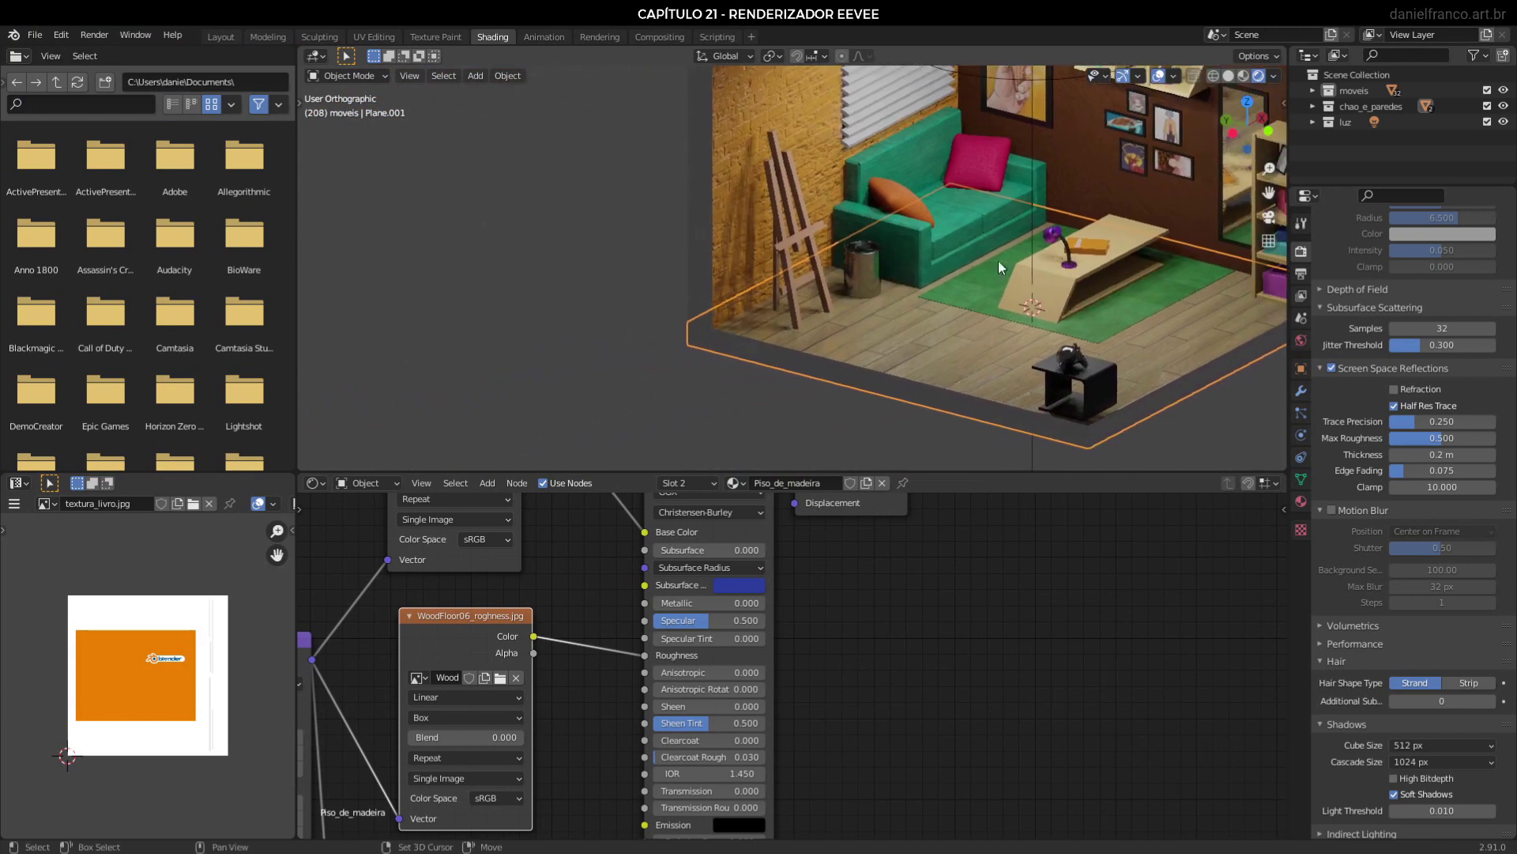
{"action": "scroll", "coordinate": [832, 320], "scroll_direction": "up", "scroll_amount": 3}
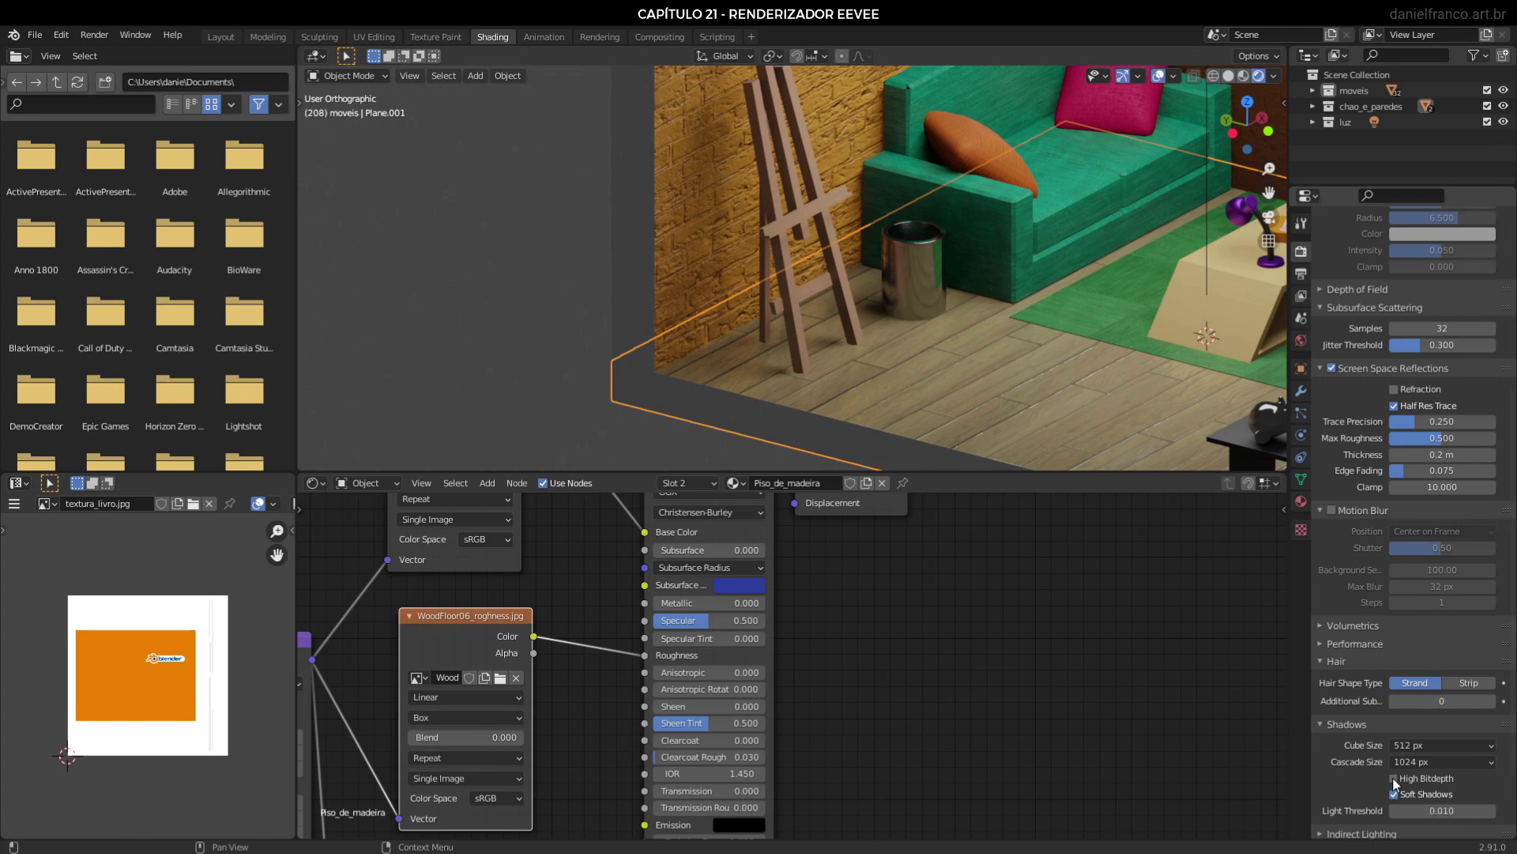
{"action": "left_click", "coordinate": [1406, 794]}
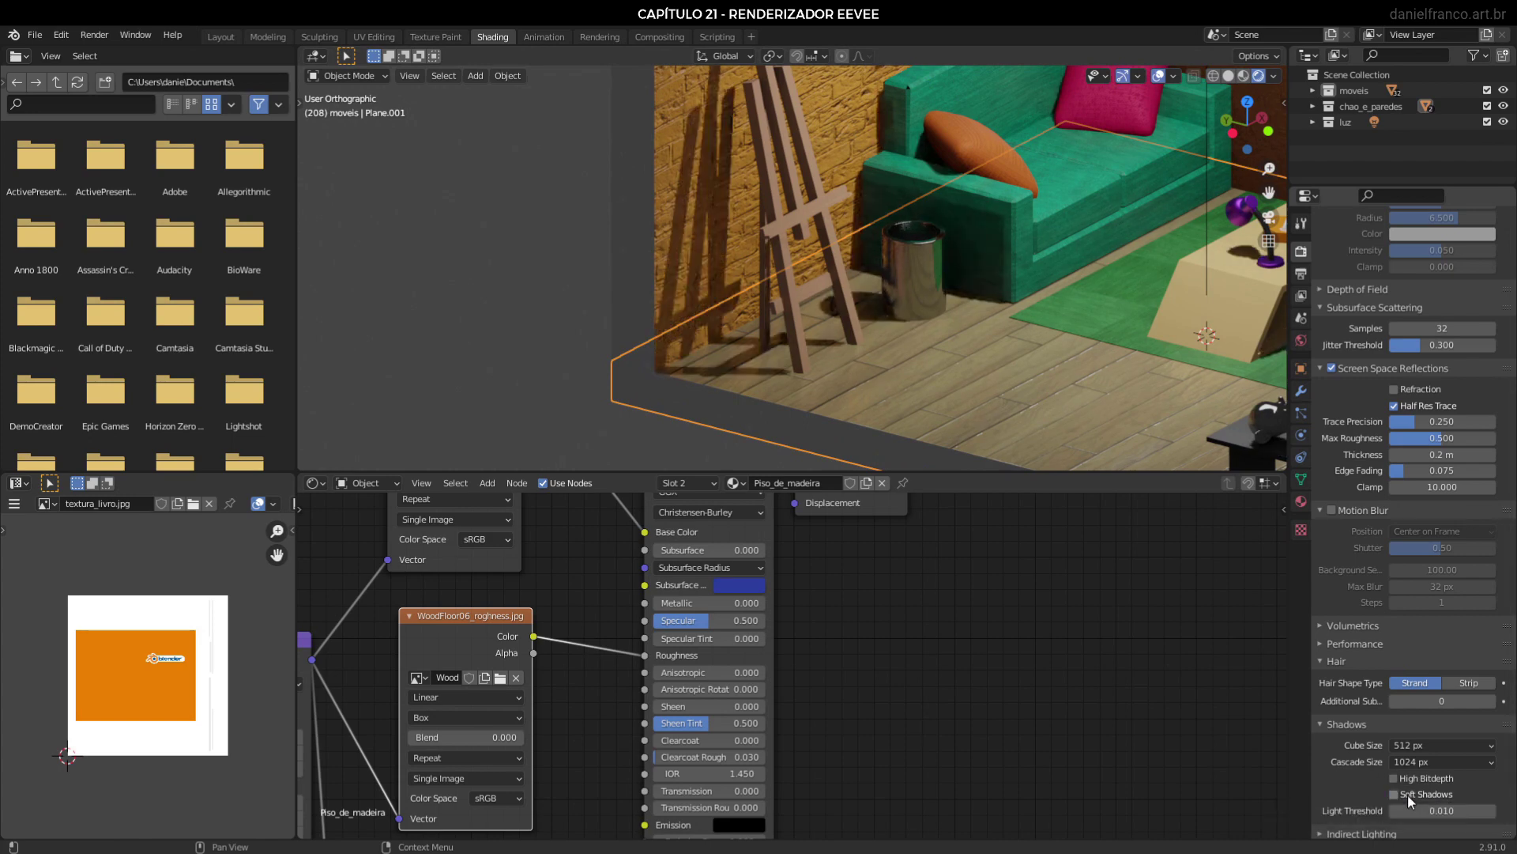
{"action": "middle_click_drag", "start_coordinate": [771, 144], "coordinate": [722, 324], "text": "shift"}
{"action": "scroll", "coordinate": [790, 306], "scroll_direction": "up", "scroll_amount": 2}
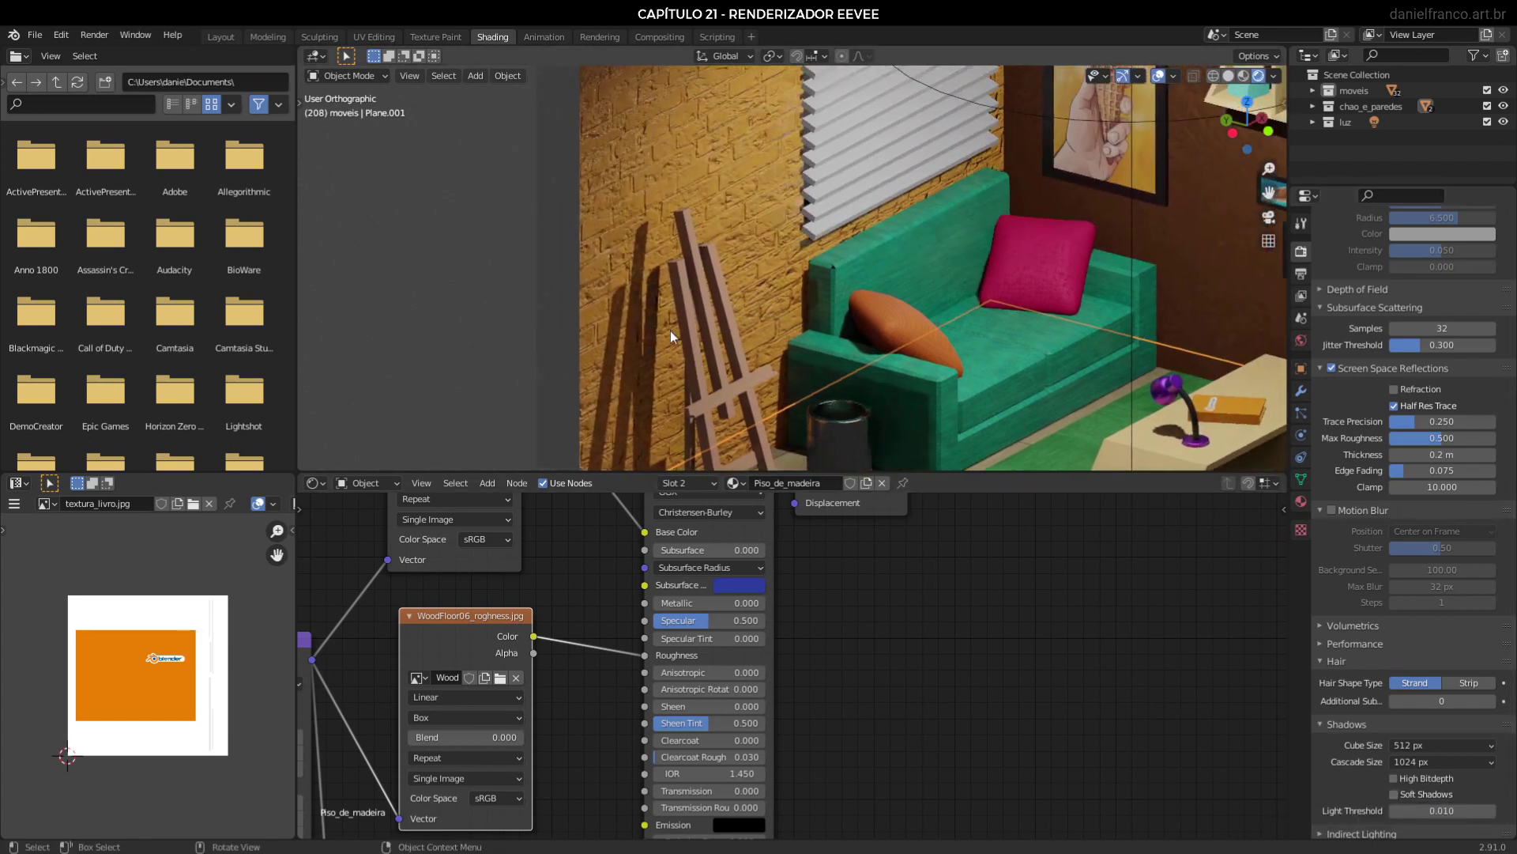
{"action": "scroll", "coordinate": [787, 339], "scroll_direction": "down", "scroll_amount": 3}
{"action": "scroll", "coordinate": [700, 381], "scroll_direction": "up", "scroll_amount": 3}
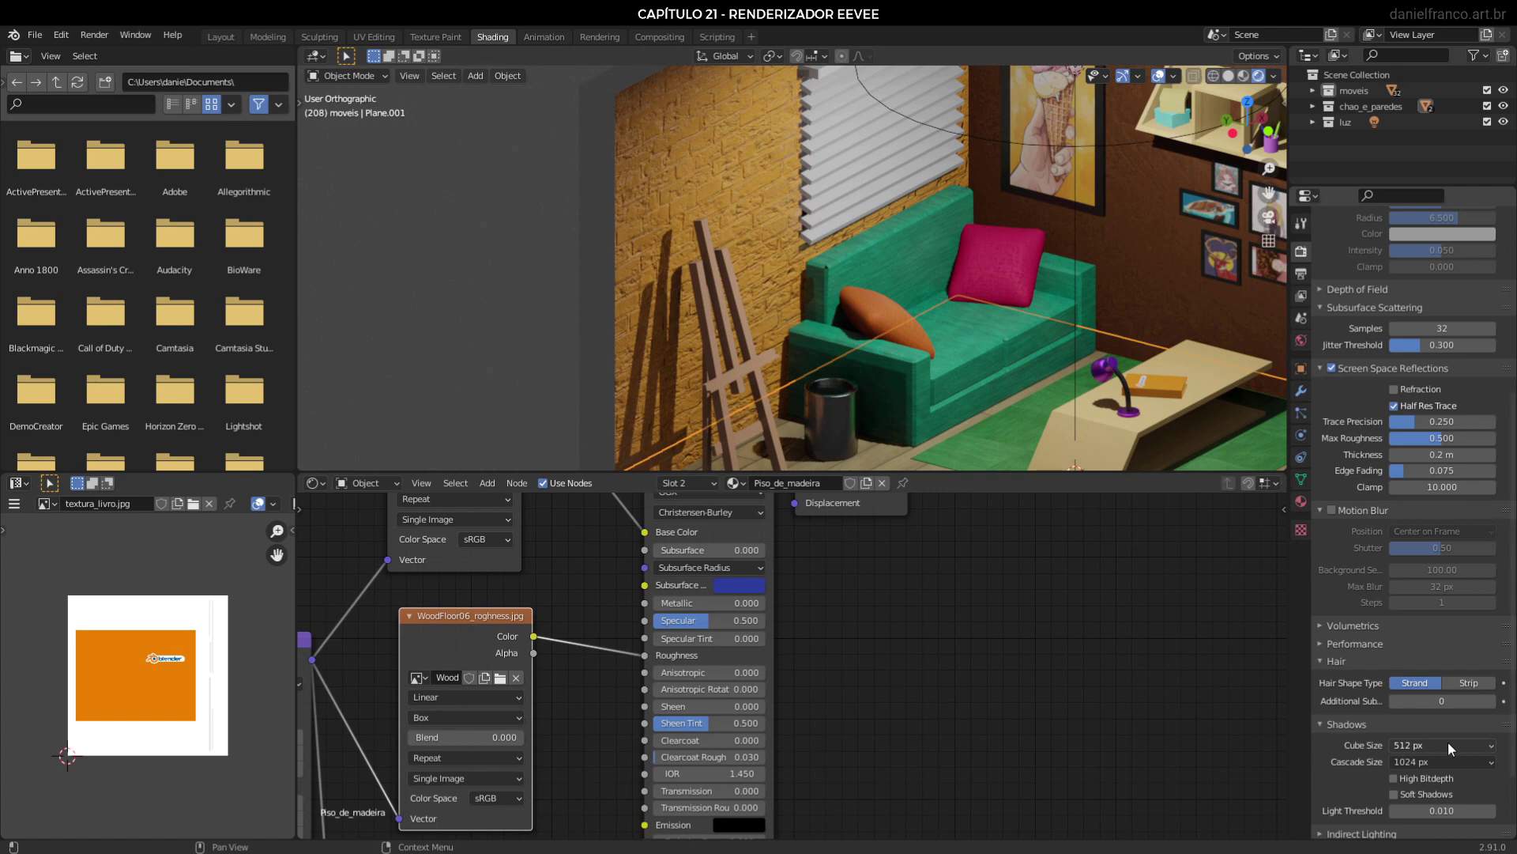
{"action": "scroll", "coordinate": [1047, 190], "scroll_direction": "down", "scroll_amount": 2}
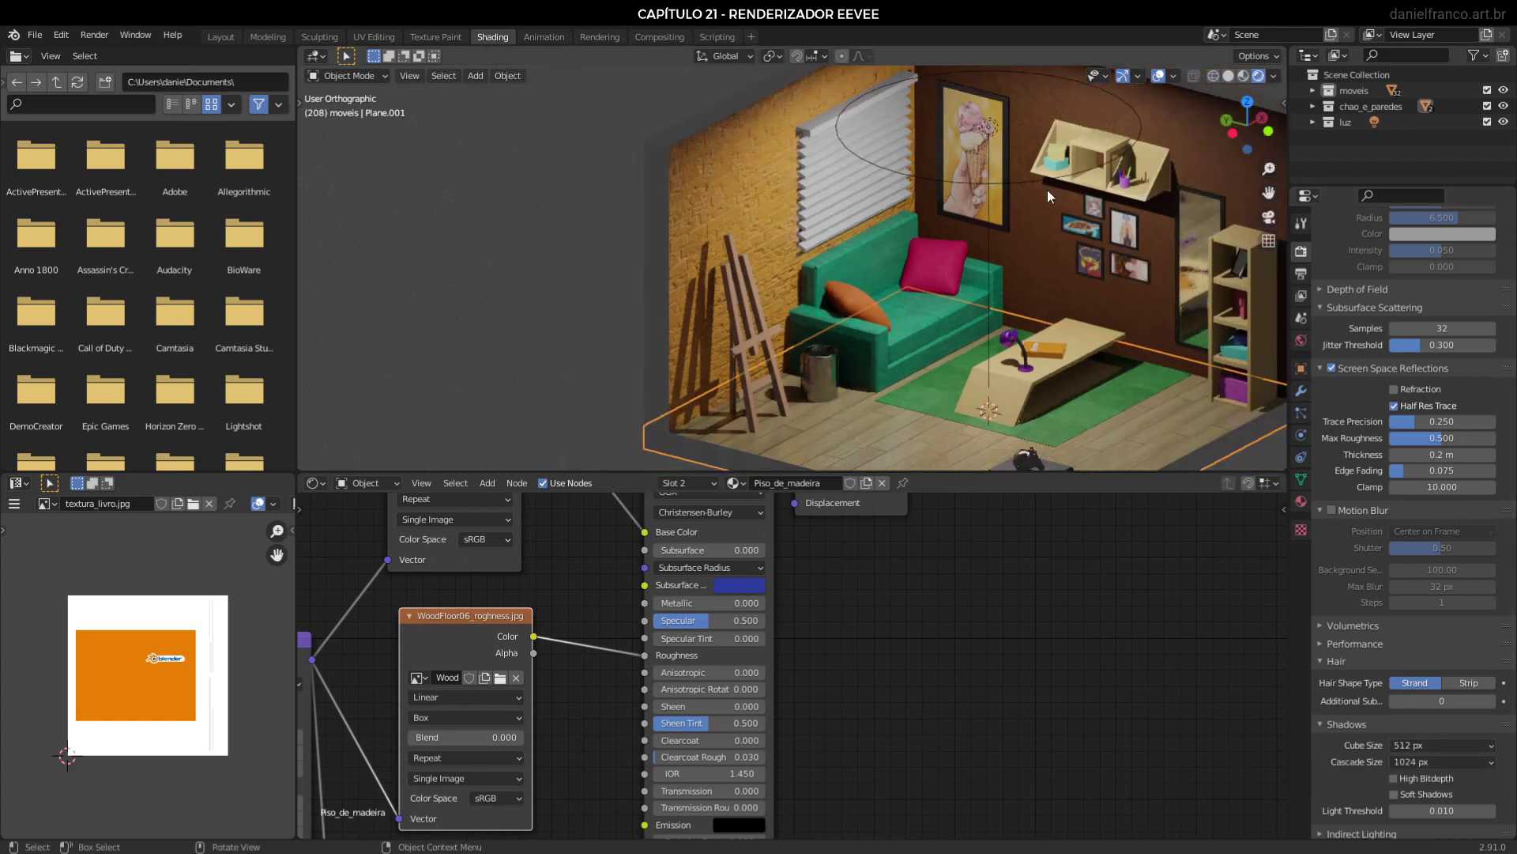
Select the disk area light above the room, check its light type, and return to the render settings.
{"action": "left_click", "coordinate": [978, 122]}
{"action": "left_click", "coordinate": [1301, 437]}
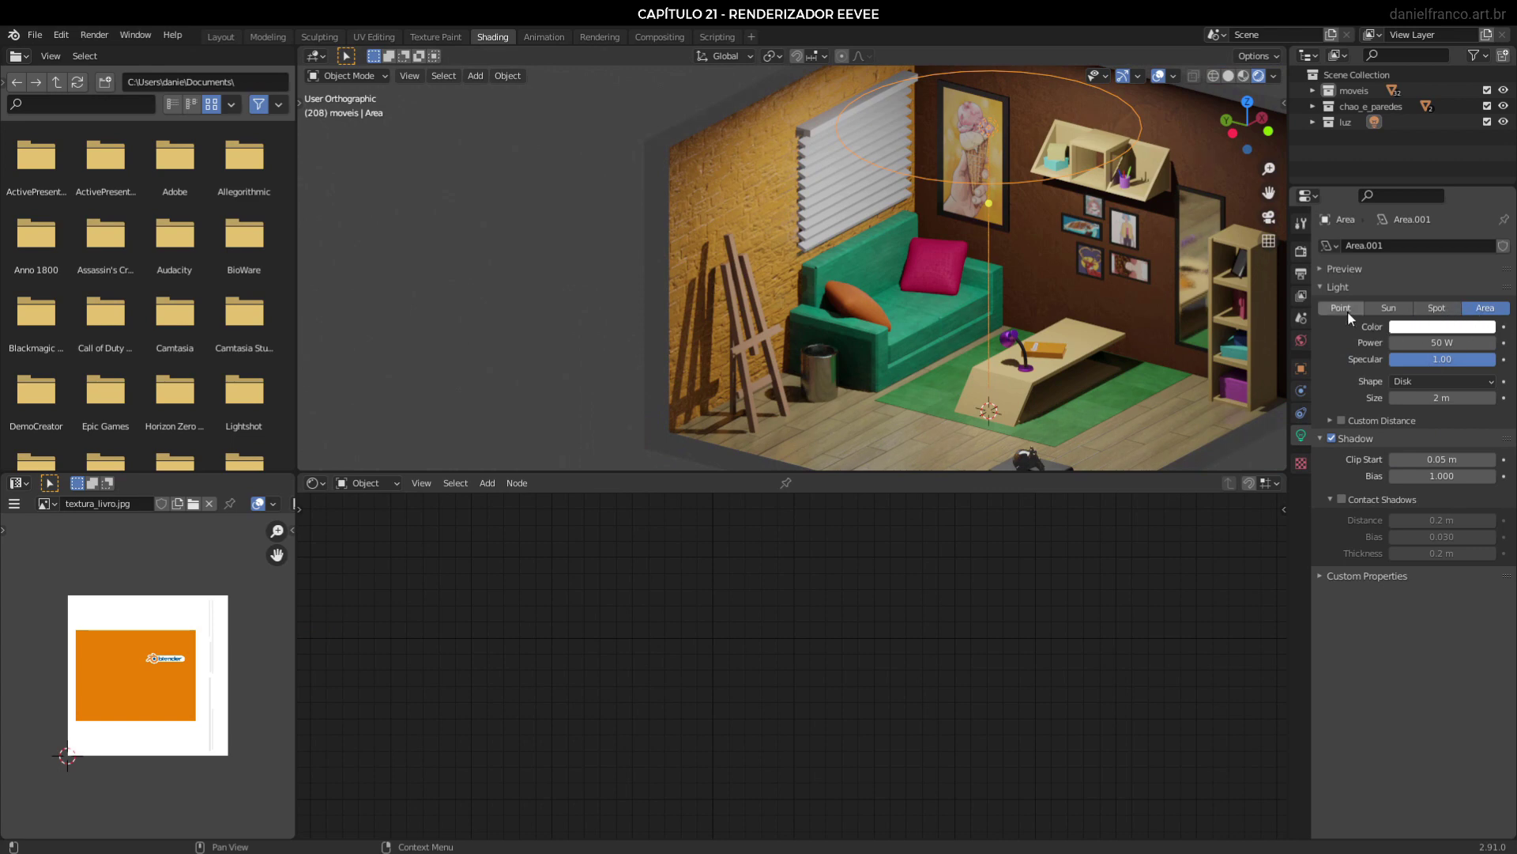
{"action": "left_click", "coordinate": [1300, 250]}
Collapse the Motion Blur, Screen Space Reflections and Subsurface Scattering settings.
{"action": "scroll", "coordinate": [1399, 728], "scroll_direction": "down", "scroll_amount": 5}
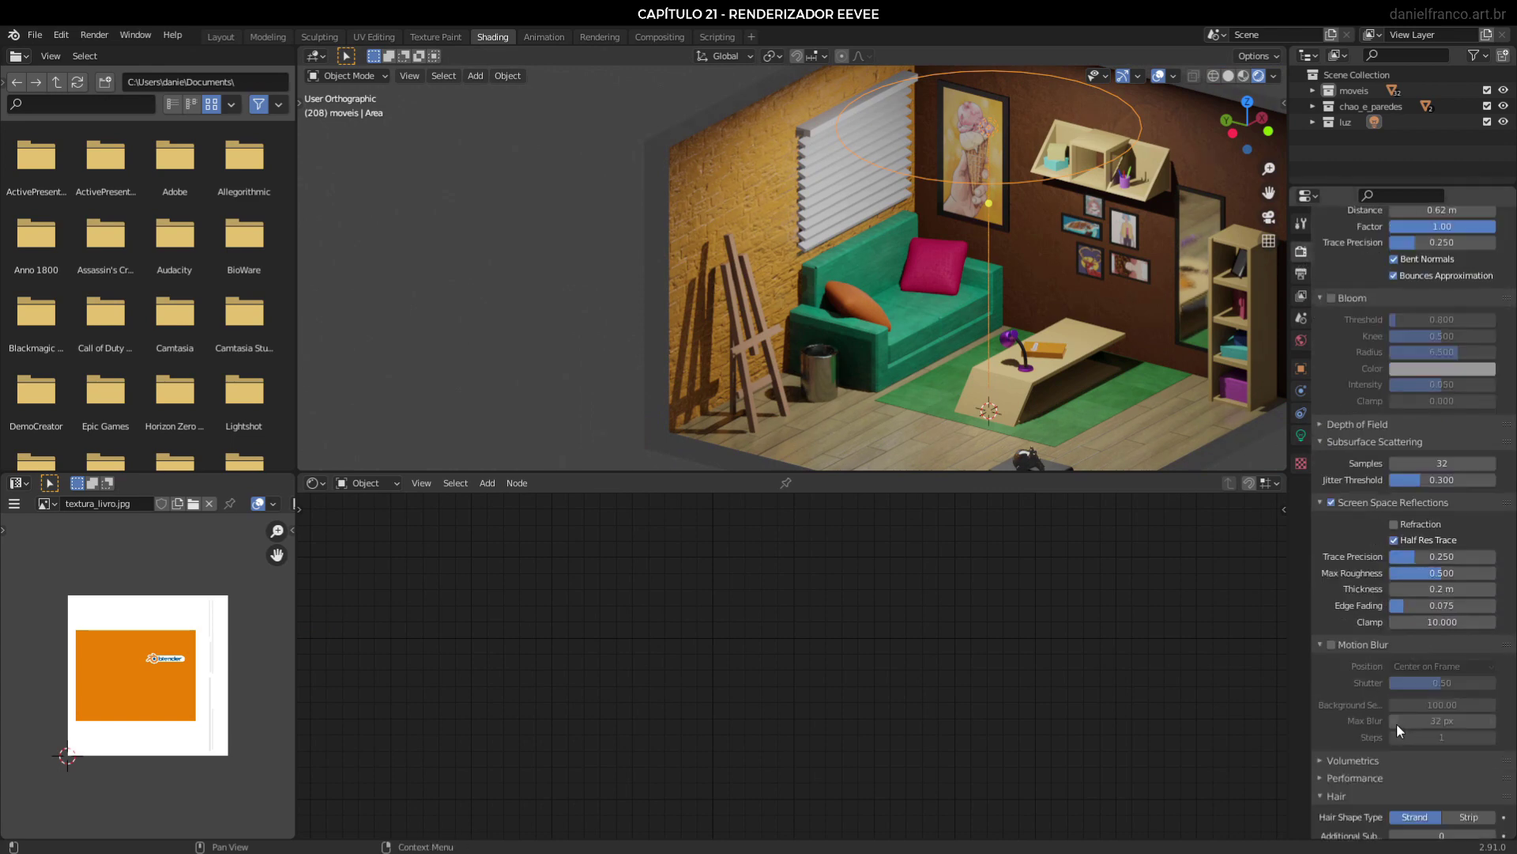
{"action": "scroll", "coordinate": [1398, 729], "scroll_direction": "down", "scroll_amount": 3}
{"action": "scroll", "coordinate": [1407, 695], "scroll_direction": "down", "scroll_amount": 2}
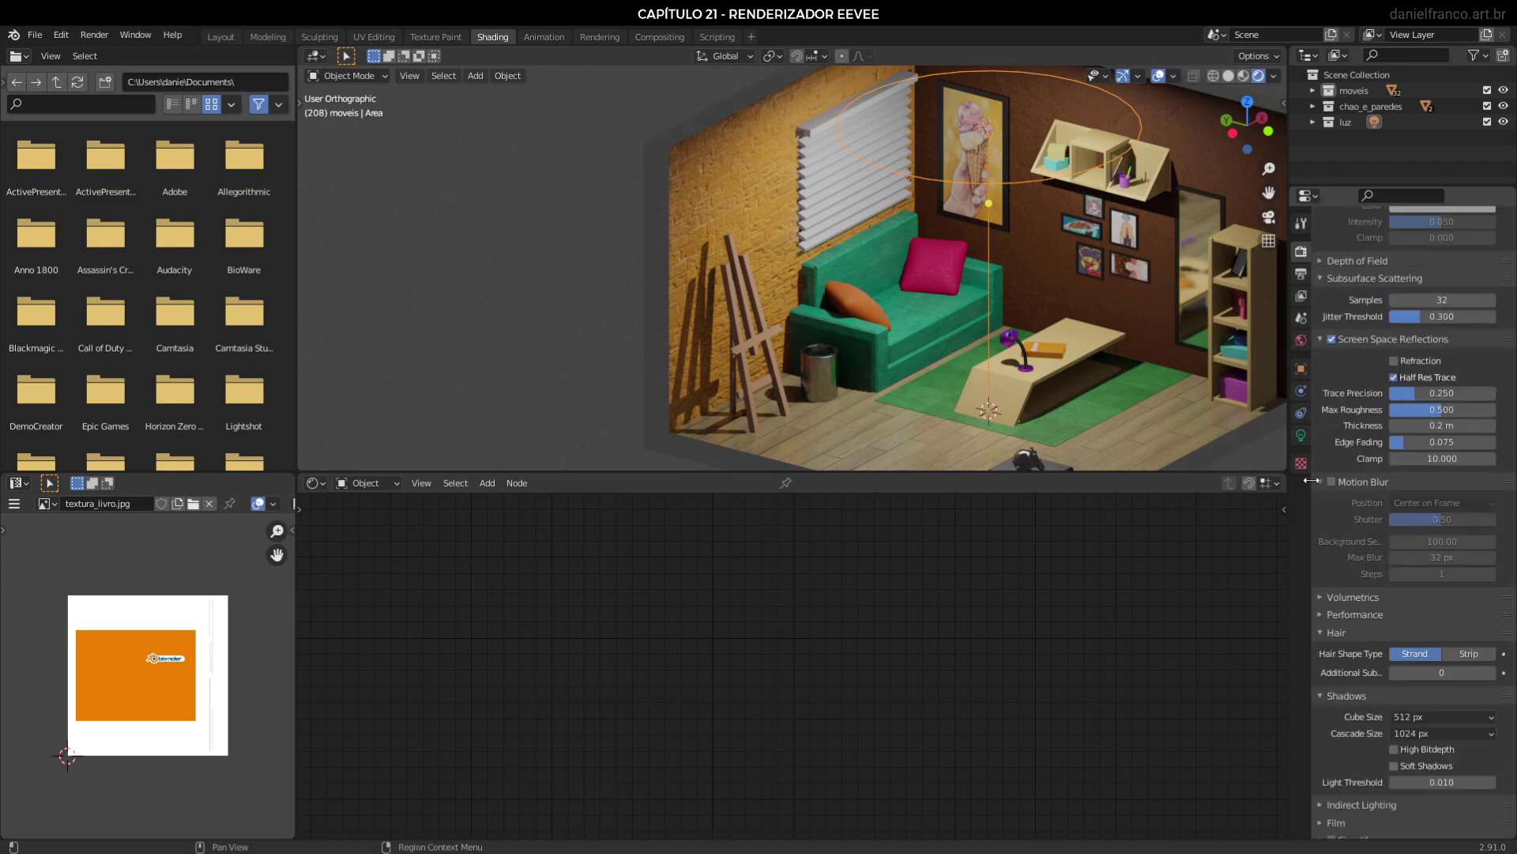
{"action": "left_click", "coordinate": [1315, 480]}
{"action": "left_click", "coordinate": [1321, 377]}
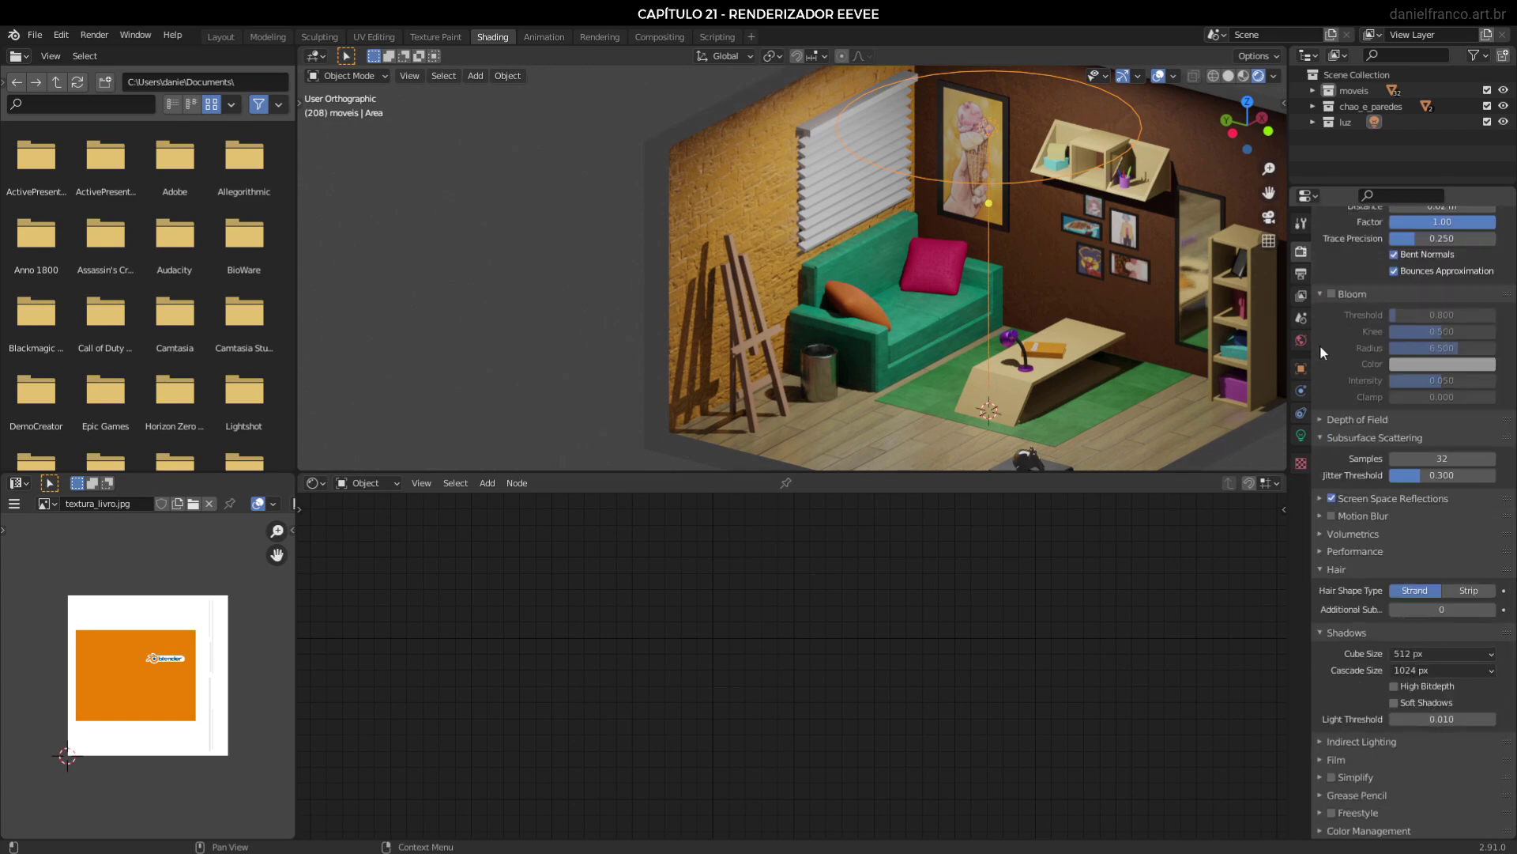
{"action": "left_click", "coordinate": [1316, 438]}
Set the shadows' Cube Size to 64 px and examine the easel's shadow up close.
{"action": "scroll", "coordinate": [1423, 664], "scroll_direction": "up", "scroll_amount": 5}
{"action": "scroll", "coordinate": [1426, 669], "scroll_direction": "down", "scroll_amount": 5}
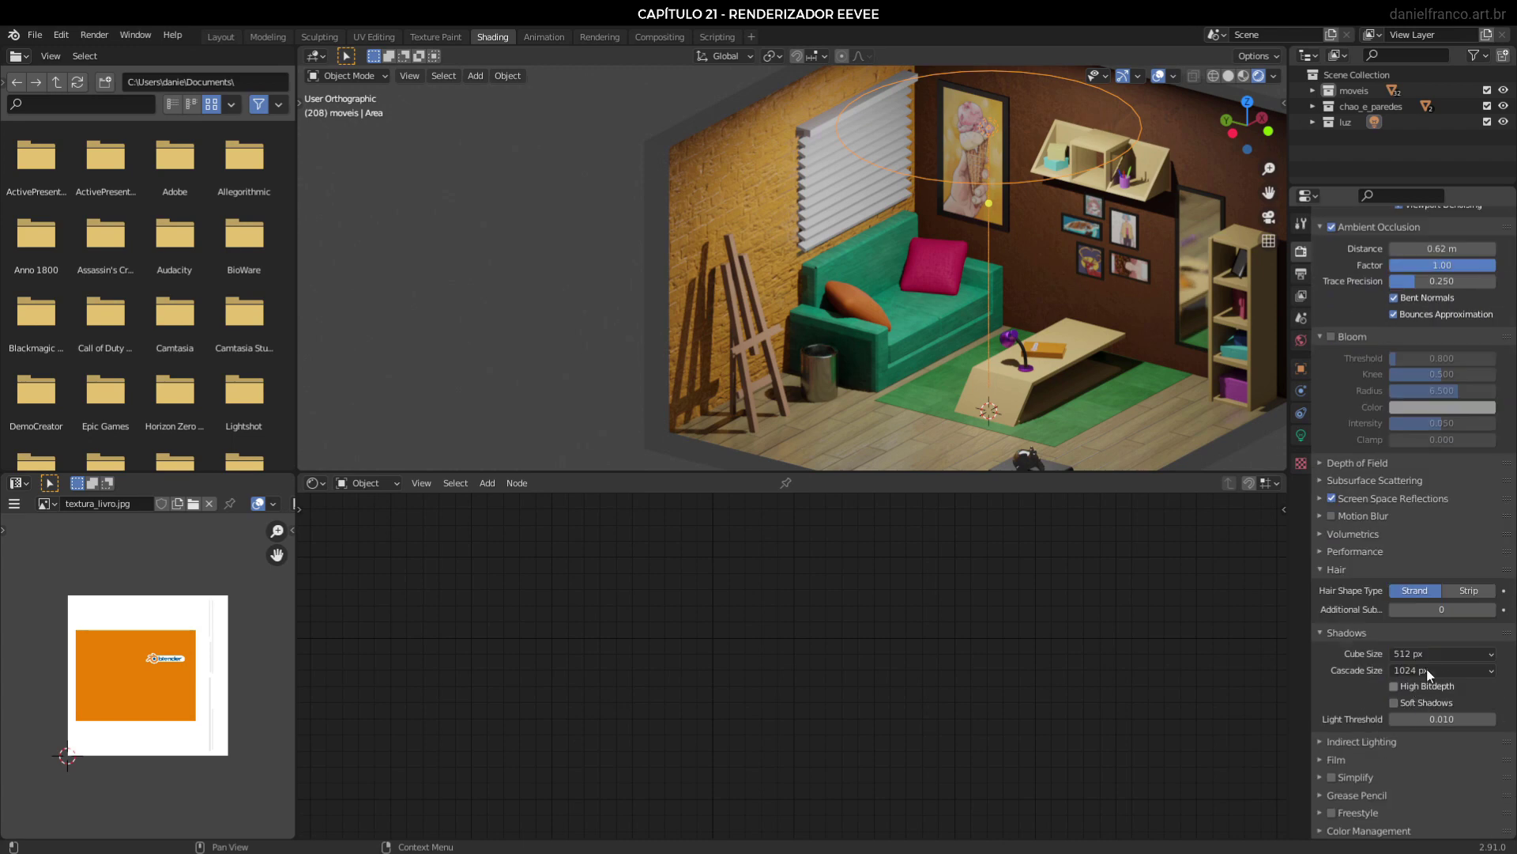
{"action": "left_click", "coordinate": [1438, 653]}
{"action": "left_click", "coordinate": [1395, 670]}
{"action": "scroll", "coordinate": [686, 388], "scroll_direction": "up", "scroll_amount": 3}
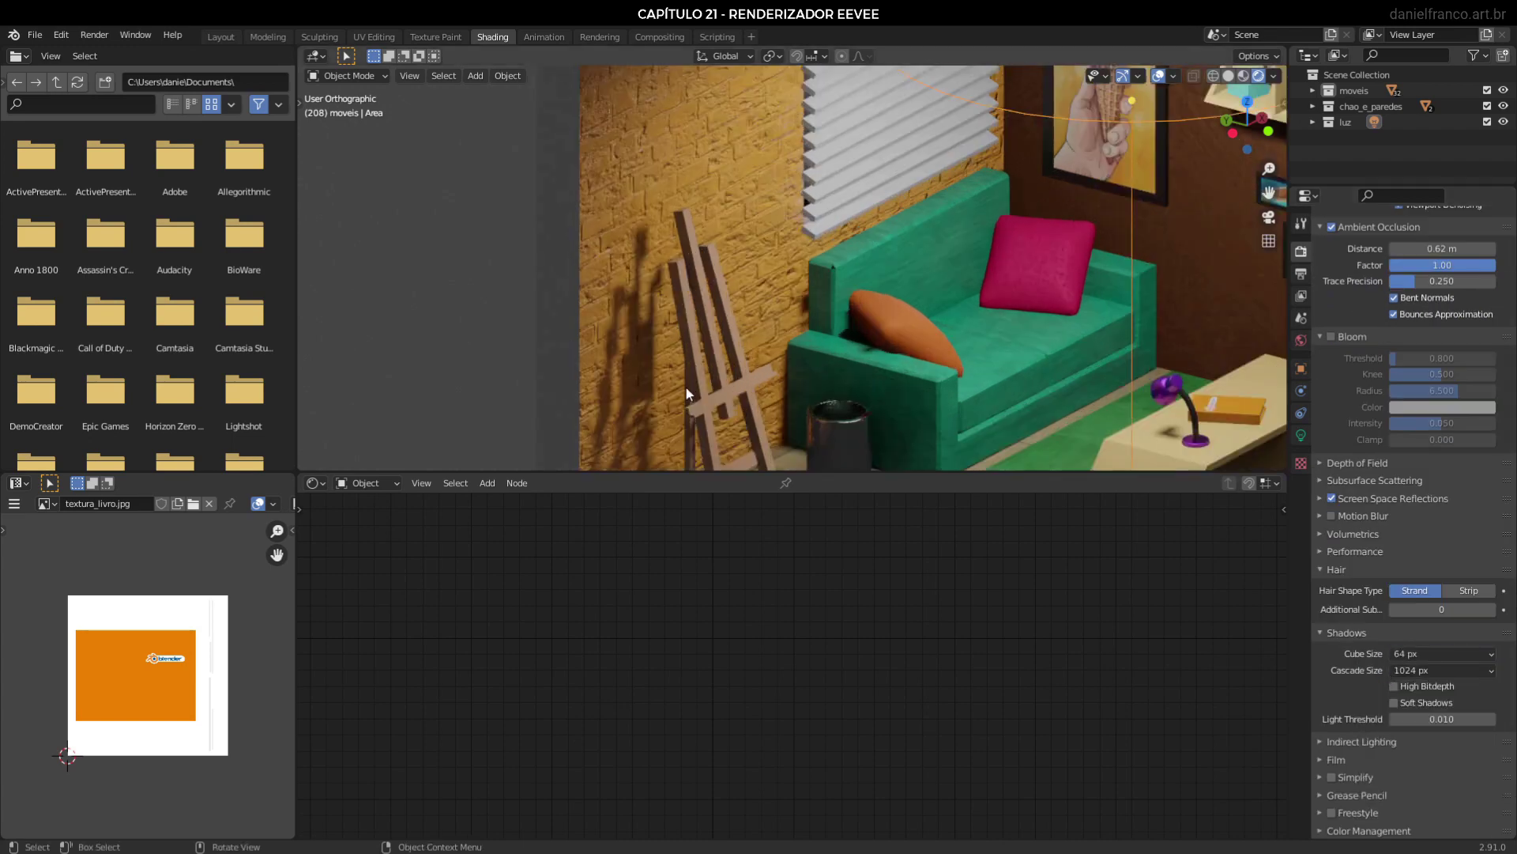
{"action": "scroll", "coordinate": [689, 373], "scroll_direction": "up", "scroll_amount": 3}
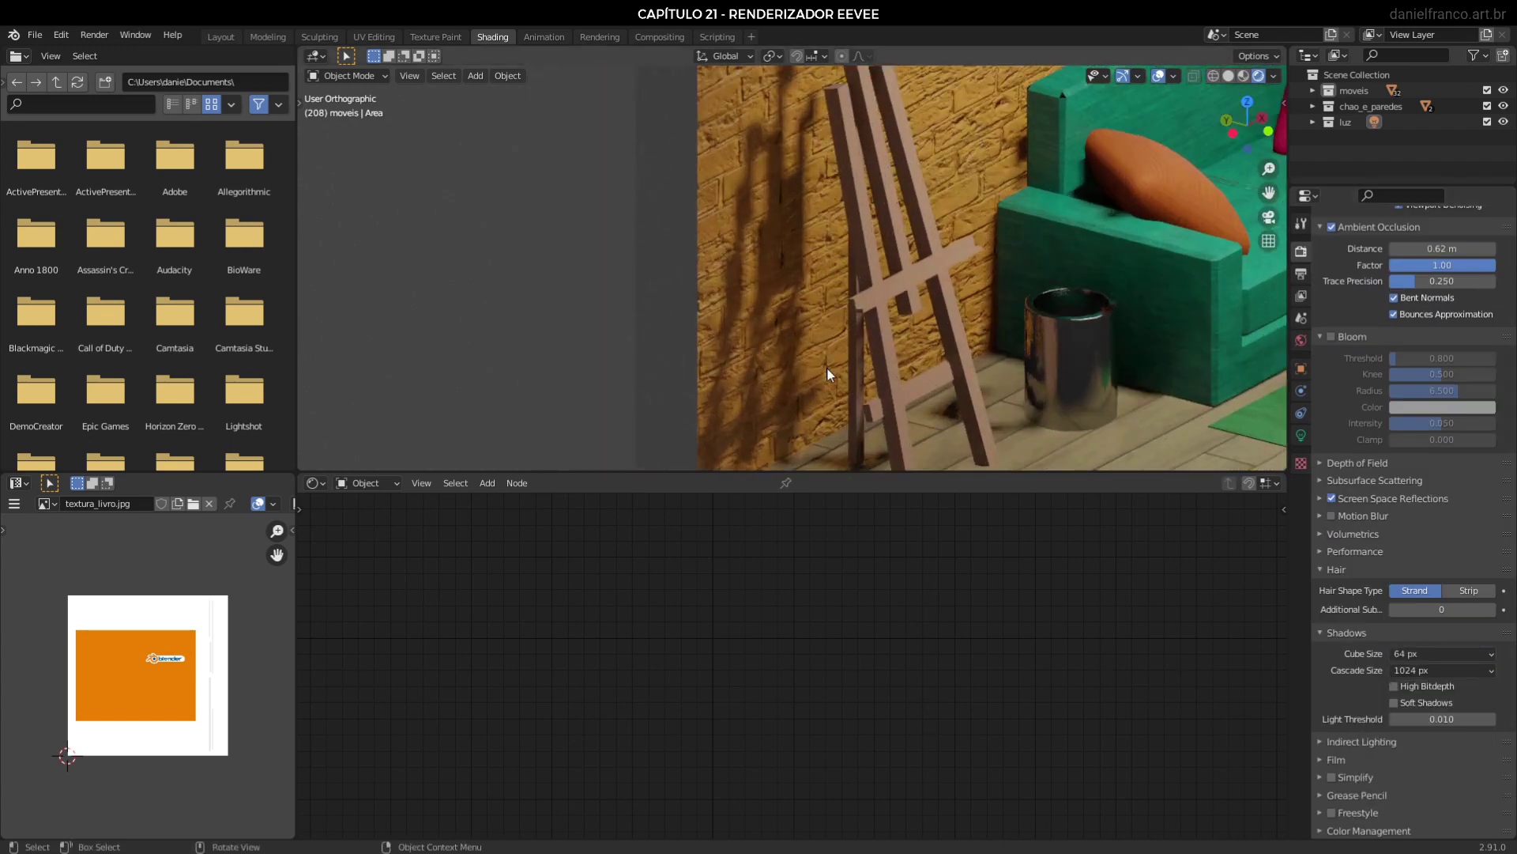
Set the shadows' Cube Size to 4096 px.
{"action": "left_click", "coordinate": [1424, 653]}
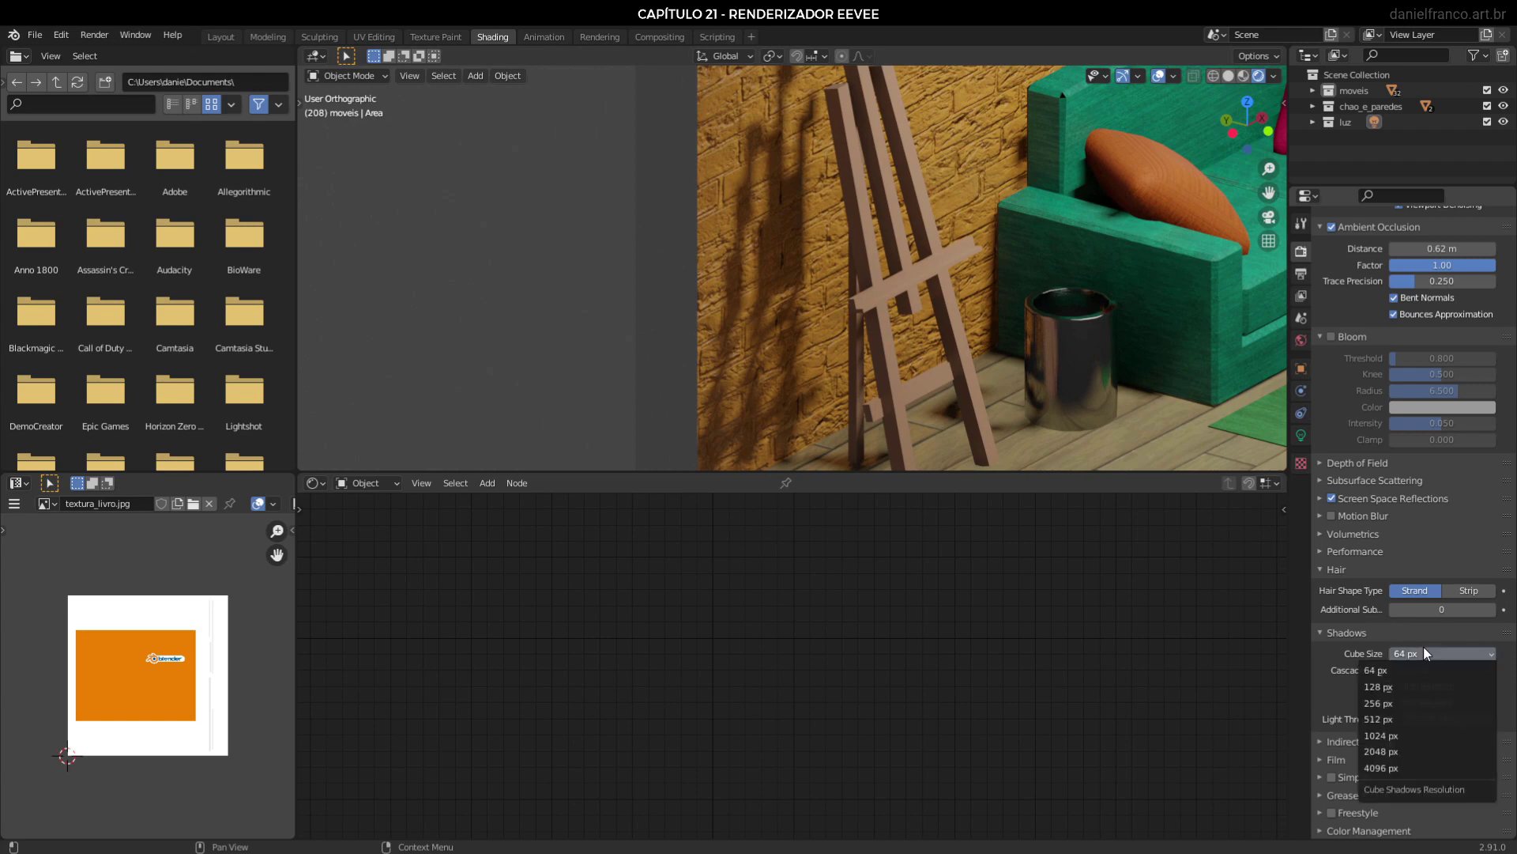
{"action": "left_click", "coordinate": [1398, 769]}
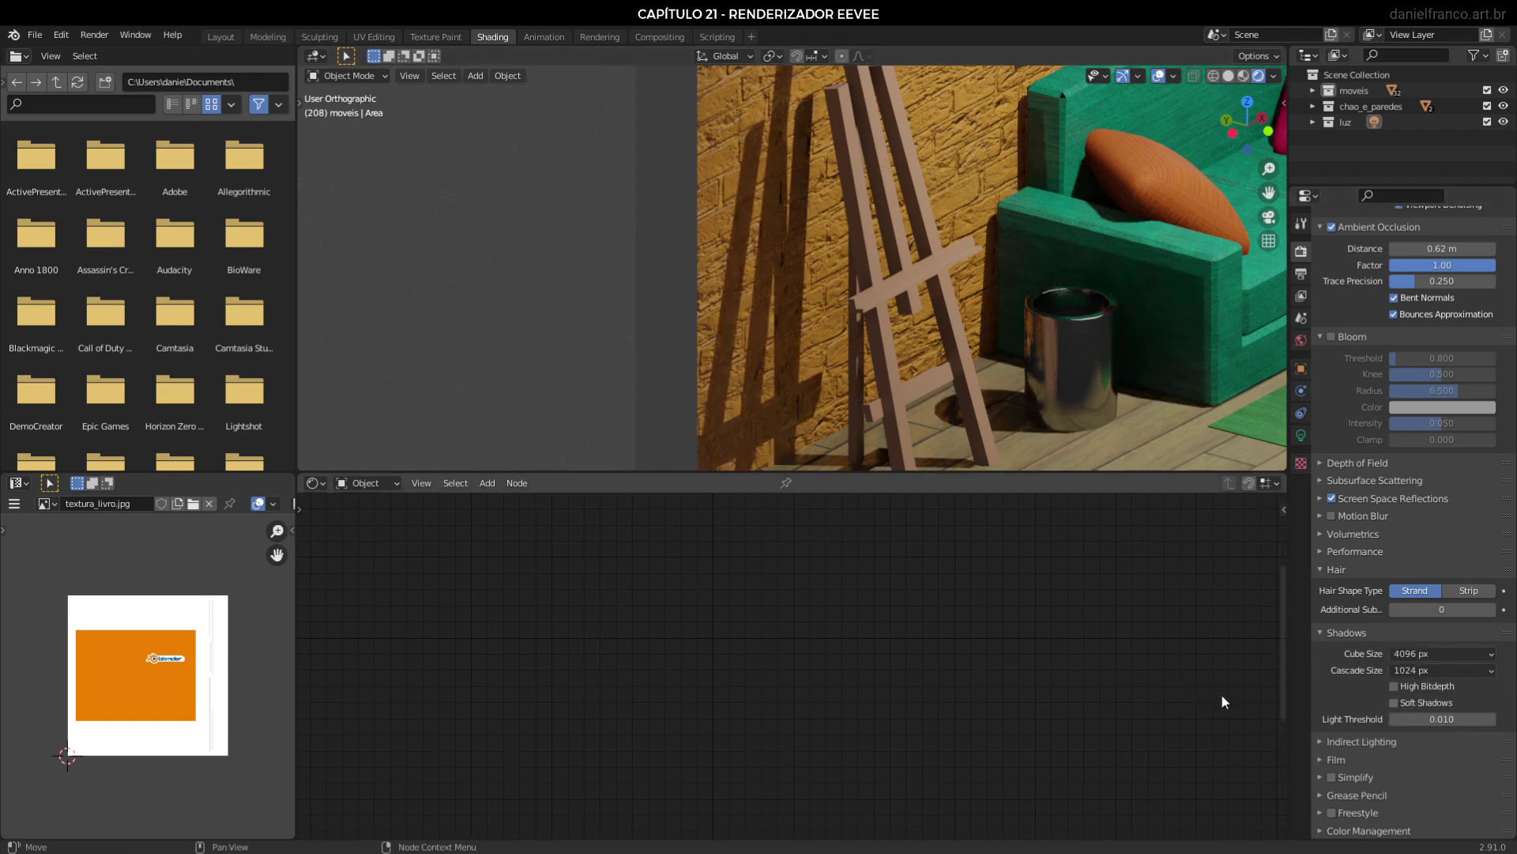
Set the shadows' Cube Size to 512 px and turn on Soft Shadows.
{"action": "left_click", "coordinate": [1459, 656]}
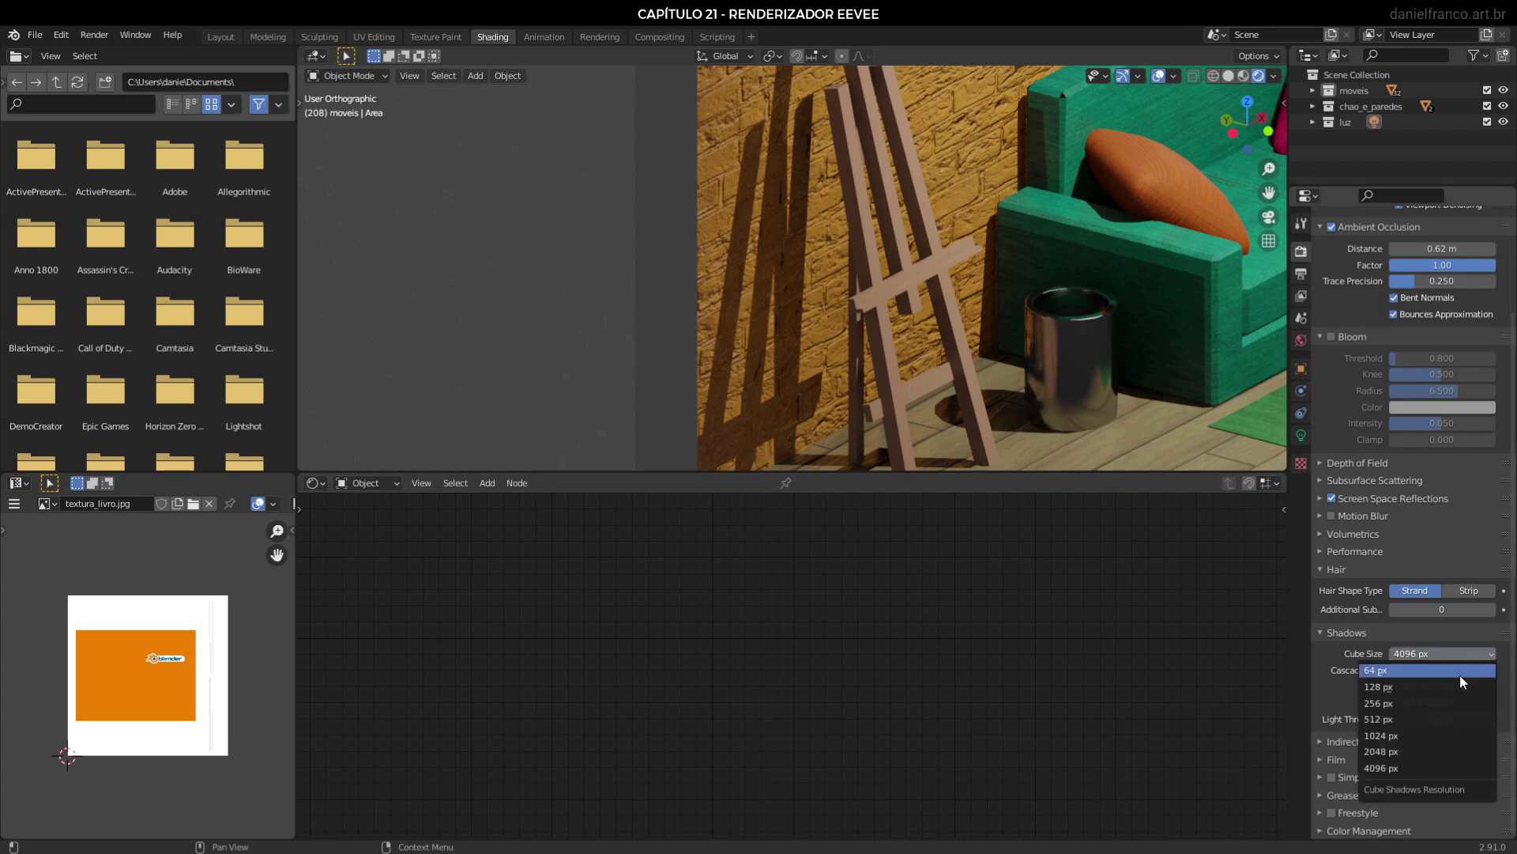
{"action": "left_click", "coordinate": [1457, 721]}
{"action": "left_click", "coordinate": [1444, 701]}
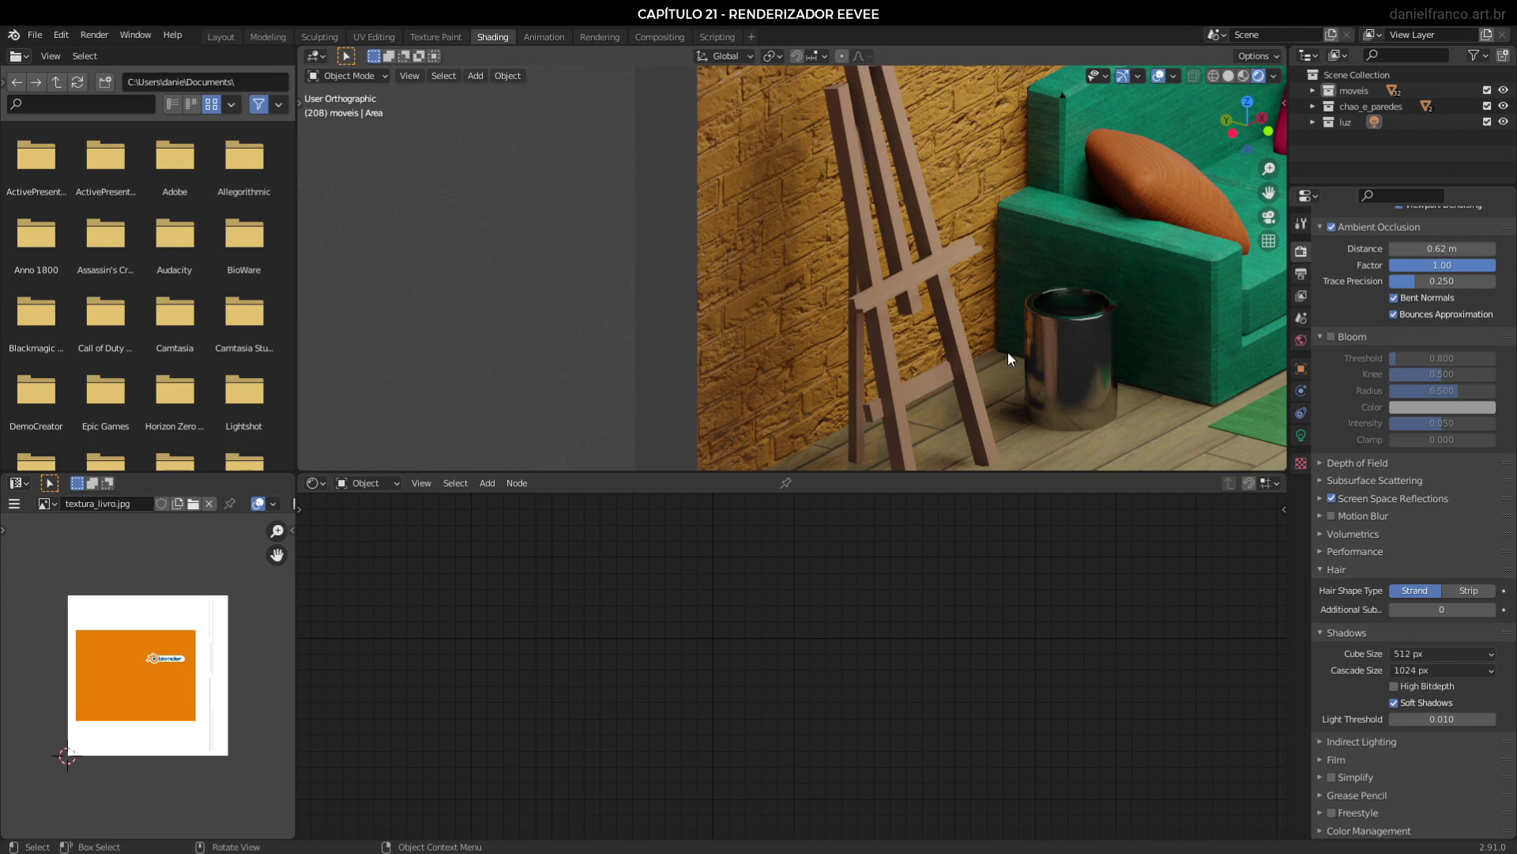
Review the shadows' Cascade Size options and expand the Indirect Lighting settings.
{"action": "left_click", "coordinate": [1437, 670]}
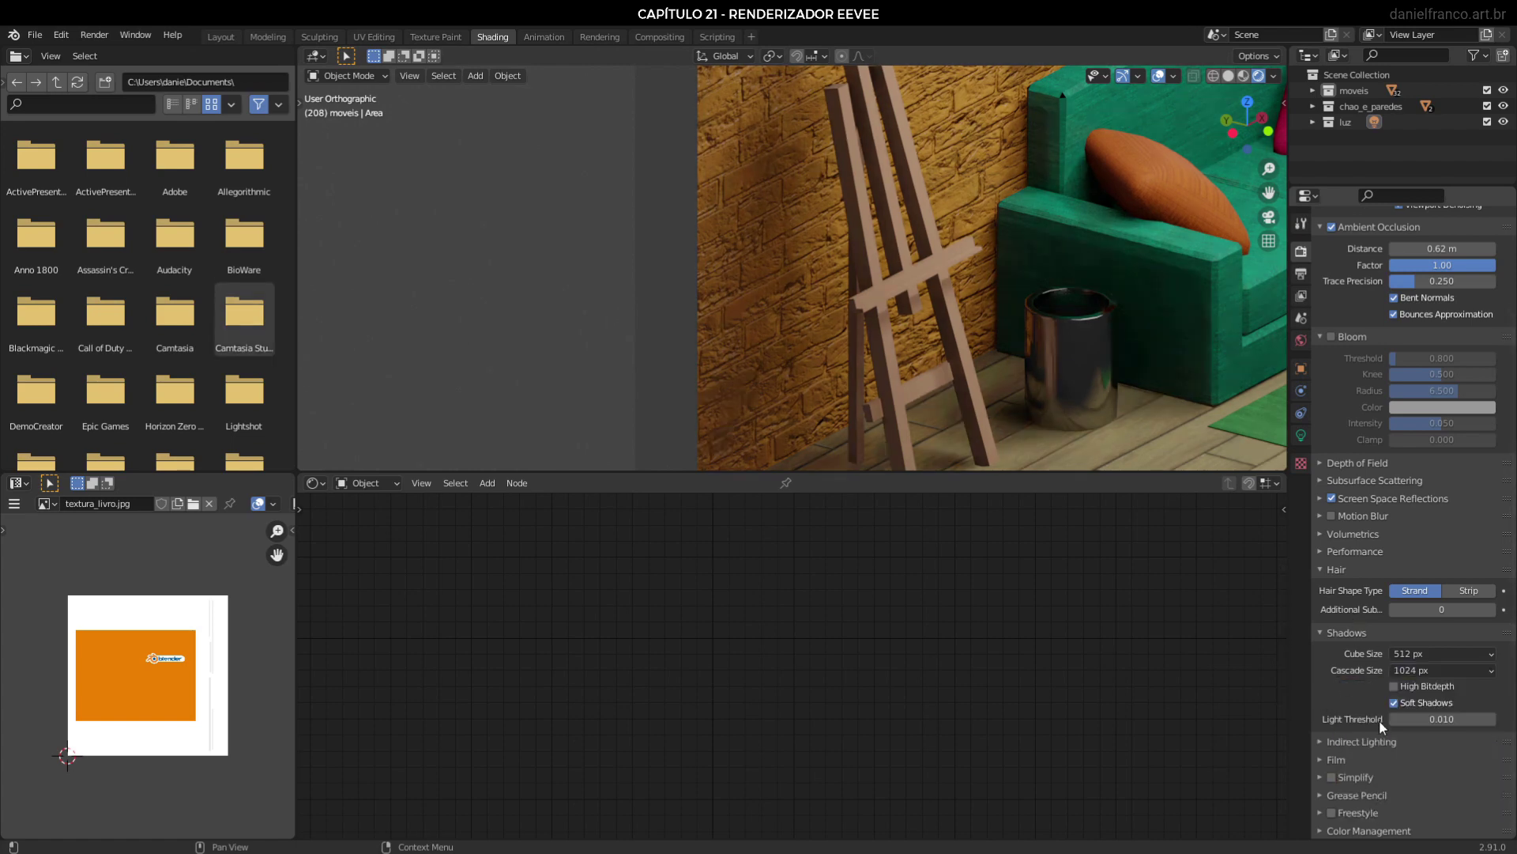
{"action": "scroll", "coordinate": [966, 294], "scroll_direction": "down", "scroll_amount": 8}
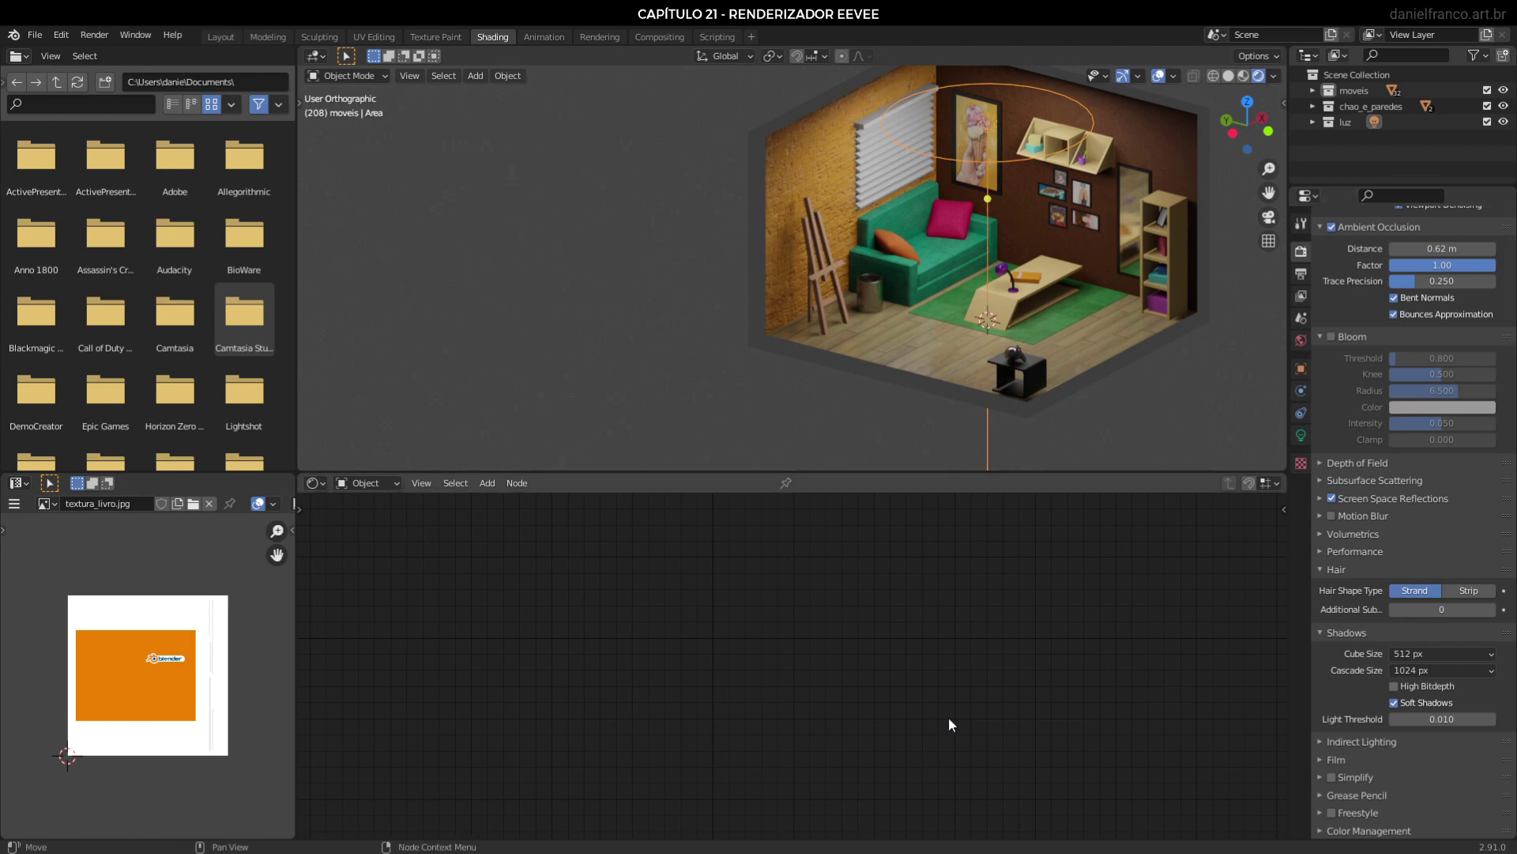
{"action": "left_click", "coordinate": [1360, 742]}
{"action": "scroll", "coordinate": [1390, 747], "scroll_direction": "down", "scroll_amount": 5}
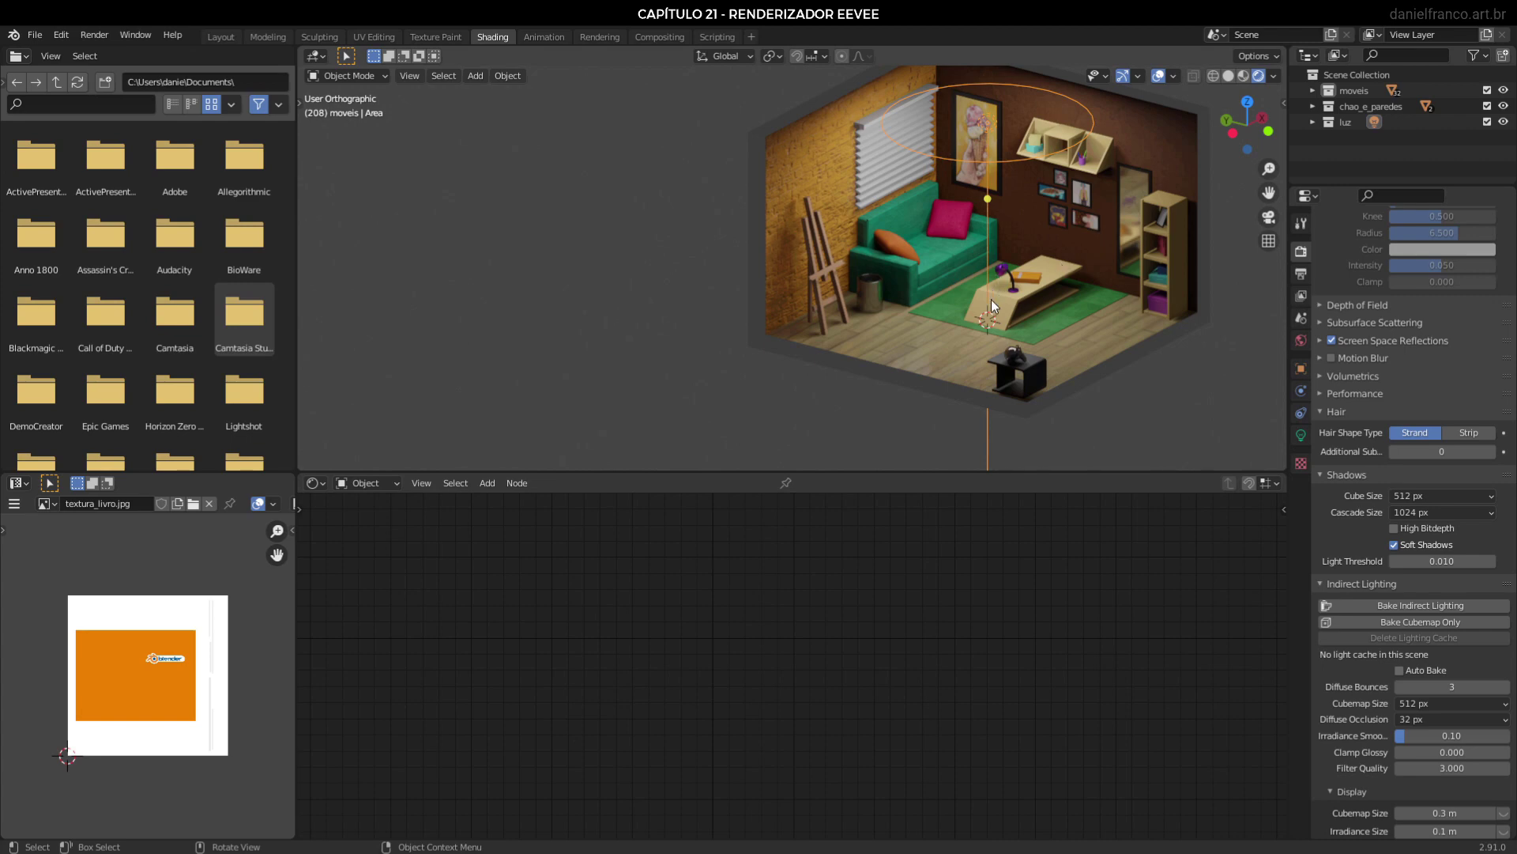
Examine the lighting on the floor and beneath the coffee table up close, and save the file.
{"action": "scroll", "coordinate": [1031, 401], "scroll_direction": "up", "scroll_amount": 7}
{"action": "middle_click_drag", "start_coordinate": [1149, 409], "coordinate": [863, 11]}
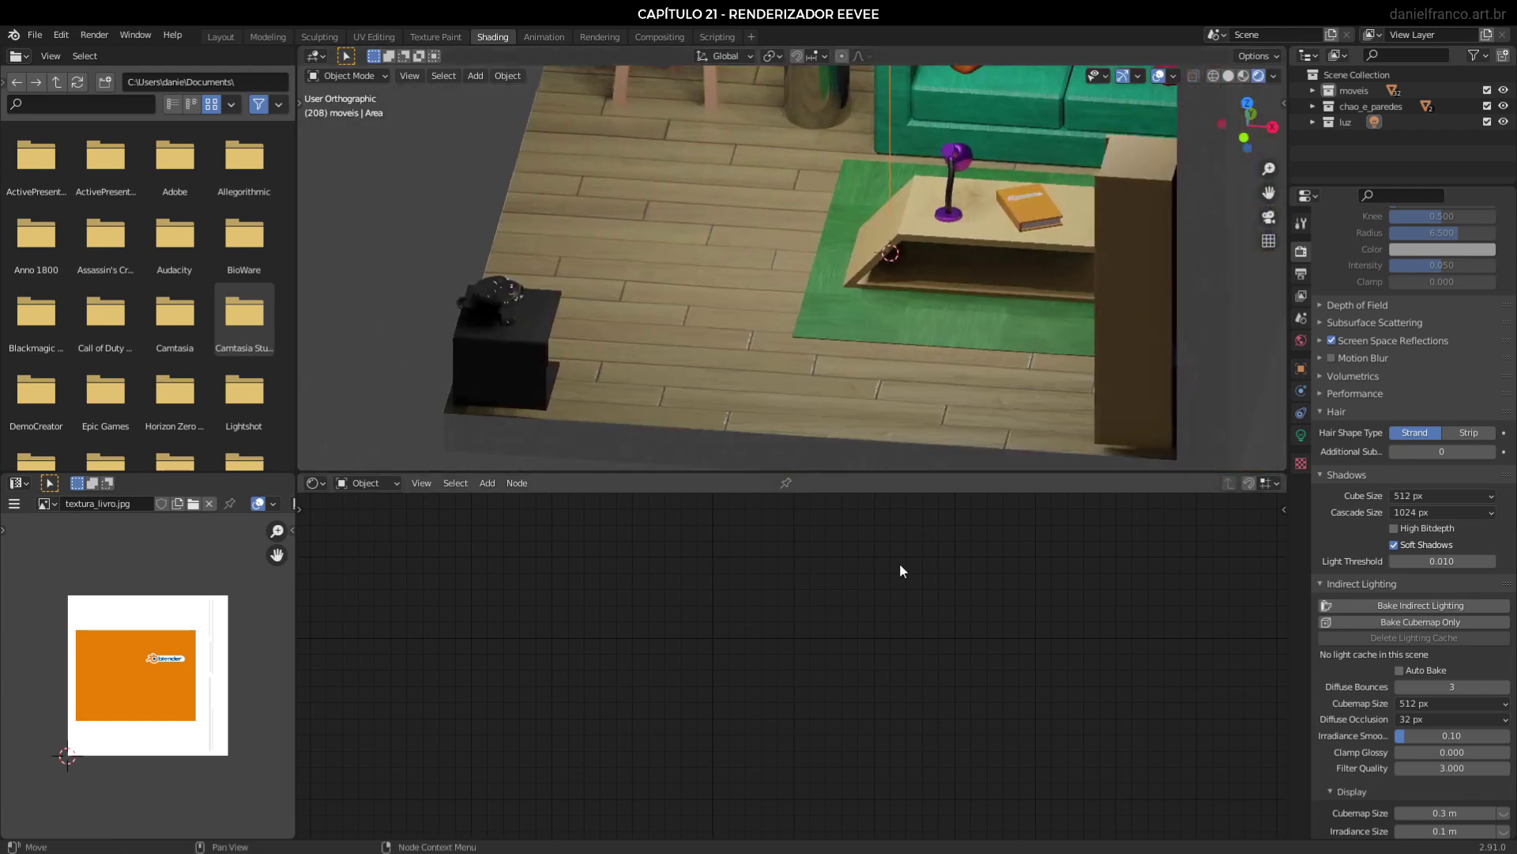
{"action": "scroll", "coordinate": [899, 563], "scroll_direction": "up", "scroll_amount": 5}
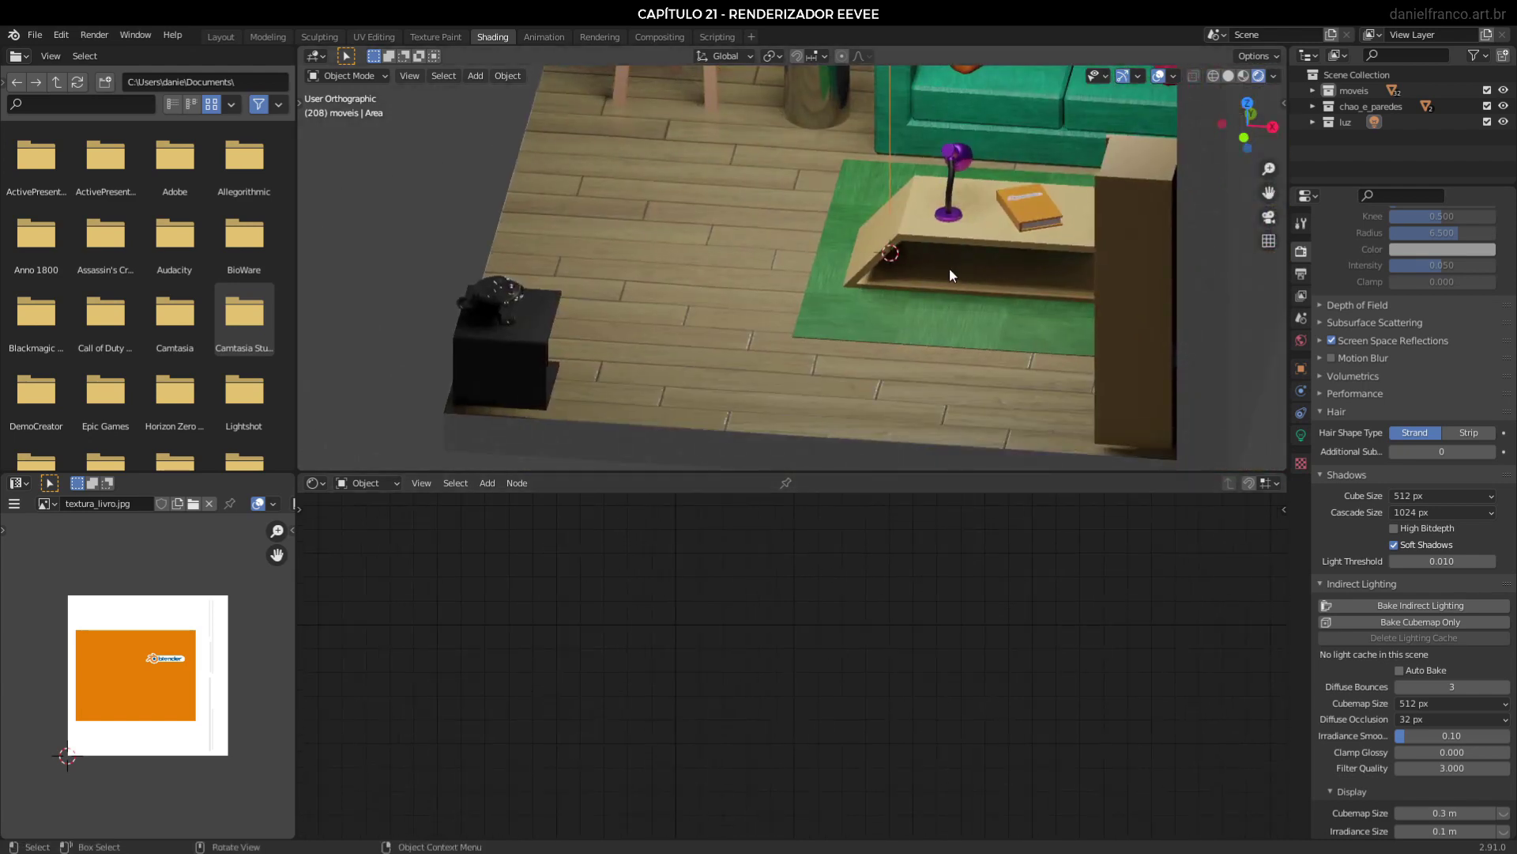
{"action": "middle_click_drag", "start_coordinate": [950, 268], "coordinate": [950, 382]}
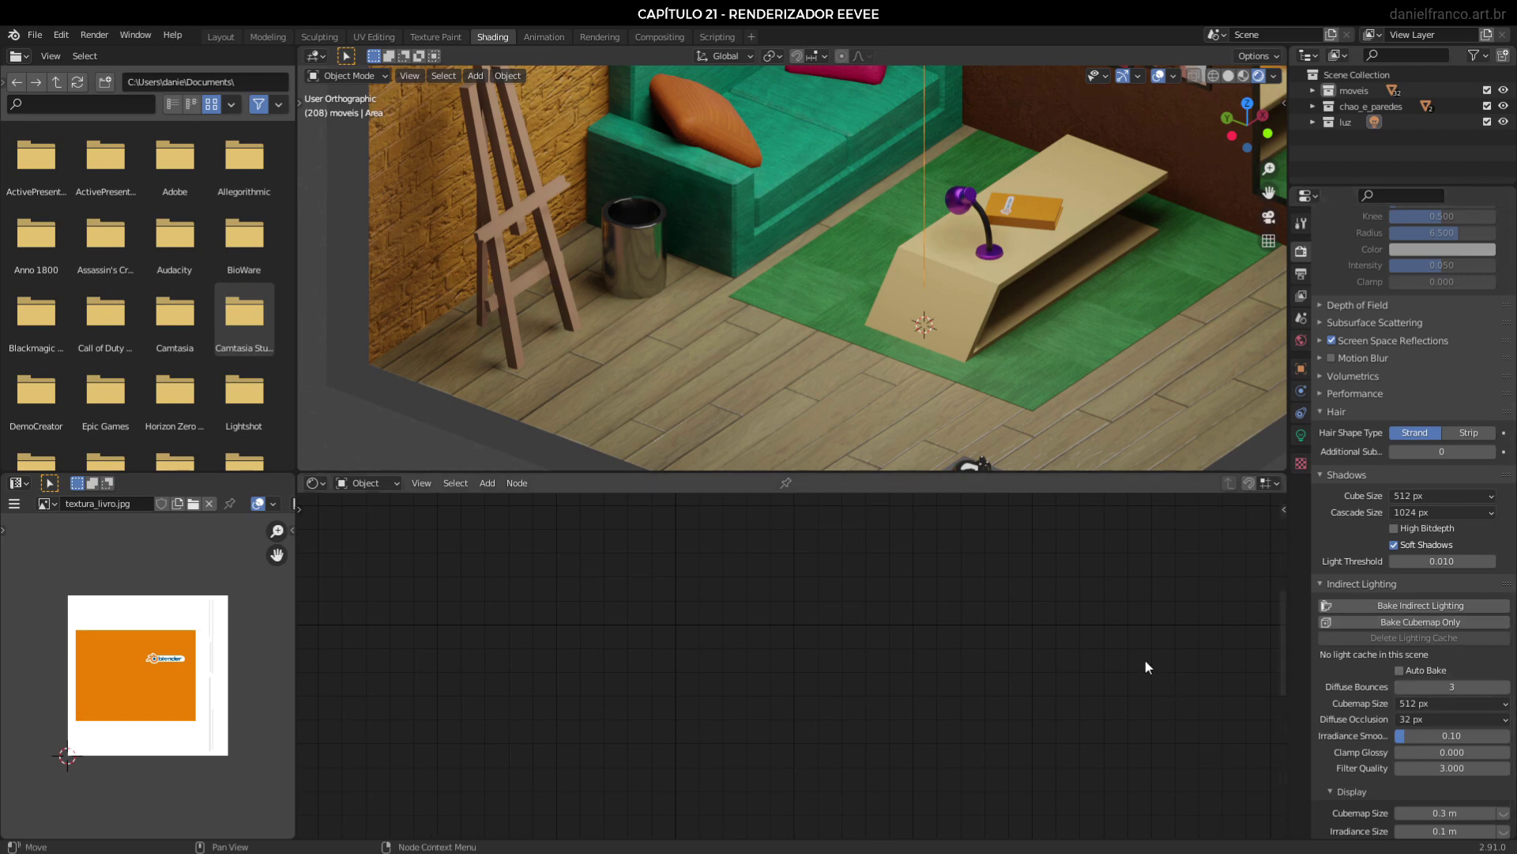
{"action": "key", "text": "ctrl+s"}
Collapse the Indirect Lighting settings and look through the Simplify and Color Management settings.
{"action": "left_click", "coordinate": [1344, 585]}
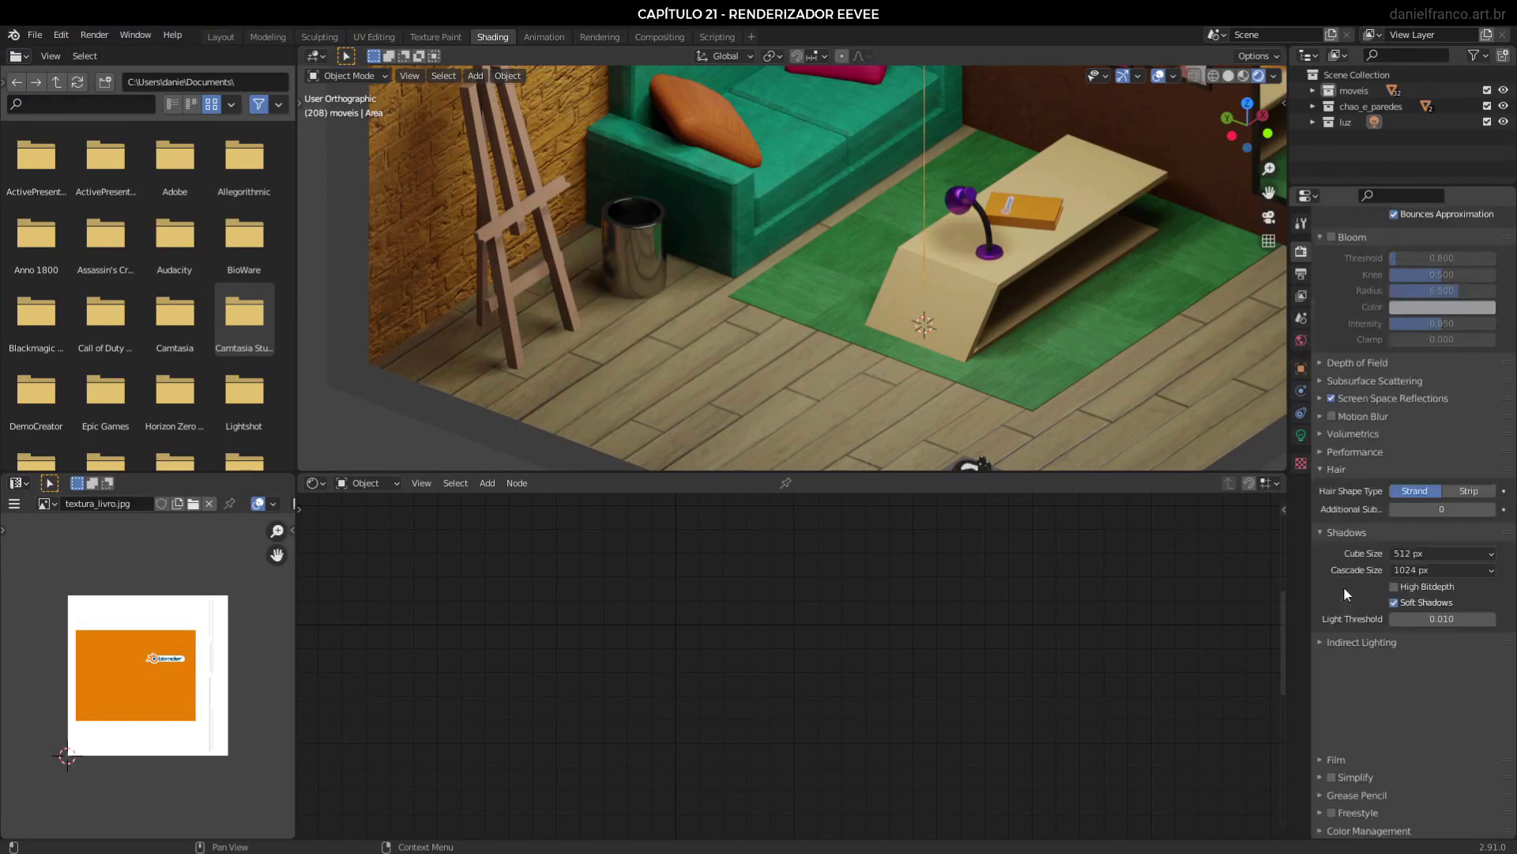
{"action": "left_click", "coordinate": [1349, 774]}
{"action": "left_click", "coordinate": [1353, 777]}
{"action": "left_click", "coordinate": [1361, 781]}
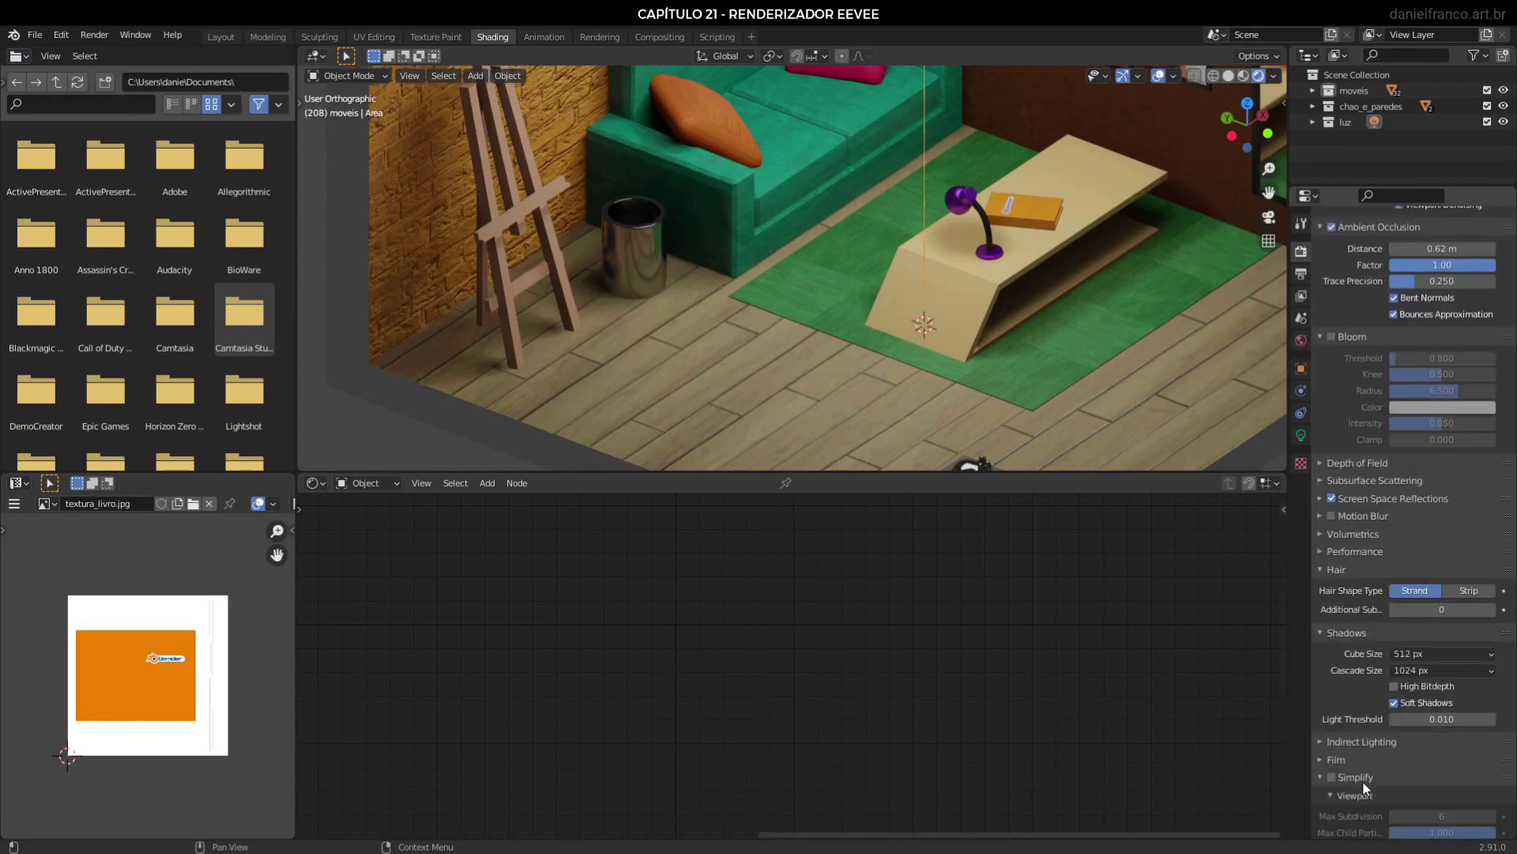
{"action": "left_click", "coordinate": [1364, 781]}
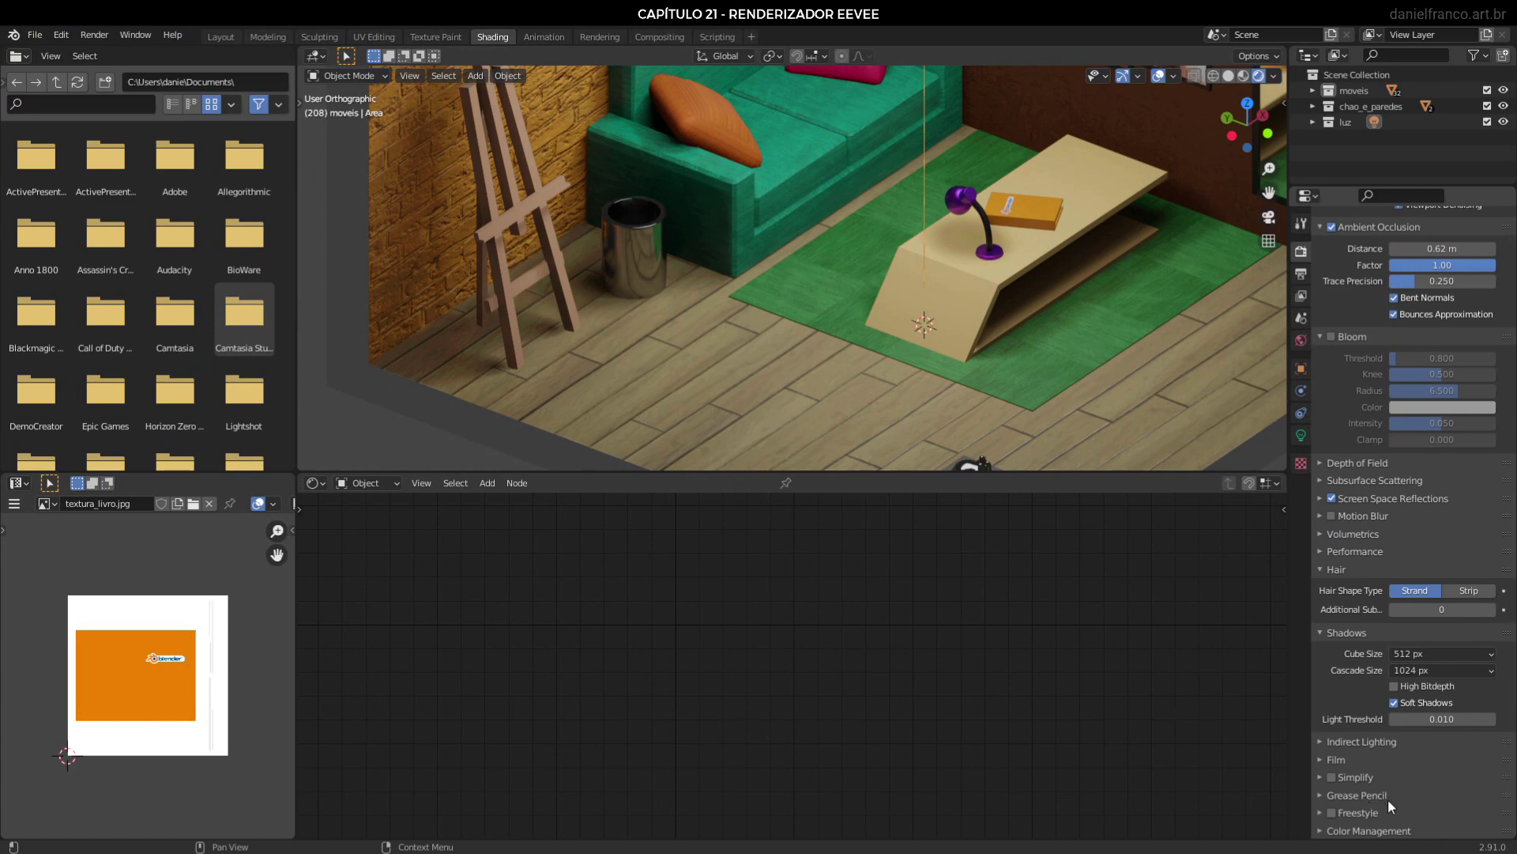
{"action": "left_click", "coordinate": [1396, 832]}
{"action": "scroll", "coordinate": [1395, 830], "scroll_direction": "down", "scroll_amount": 4}
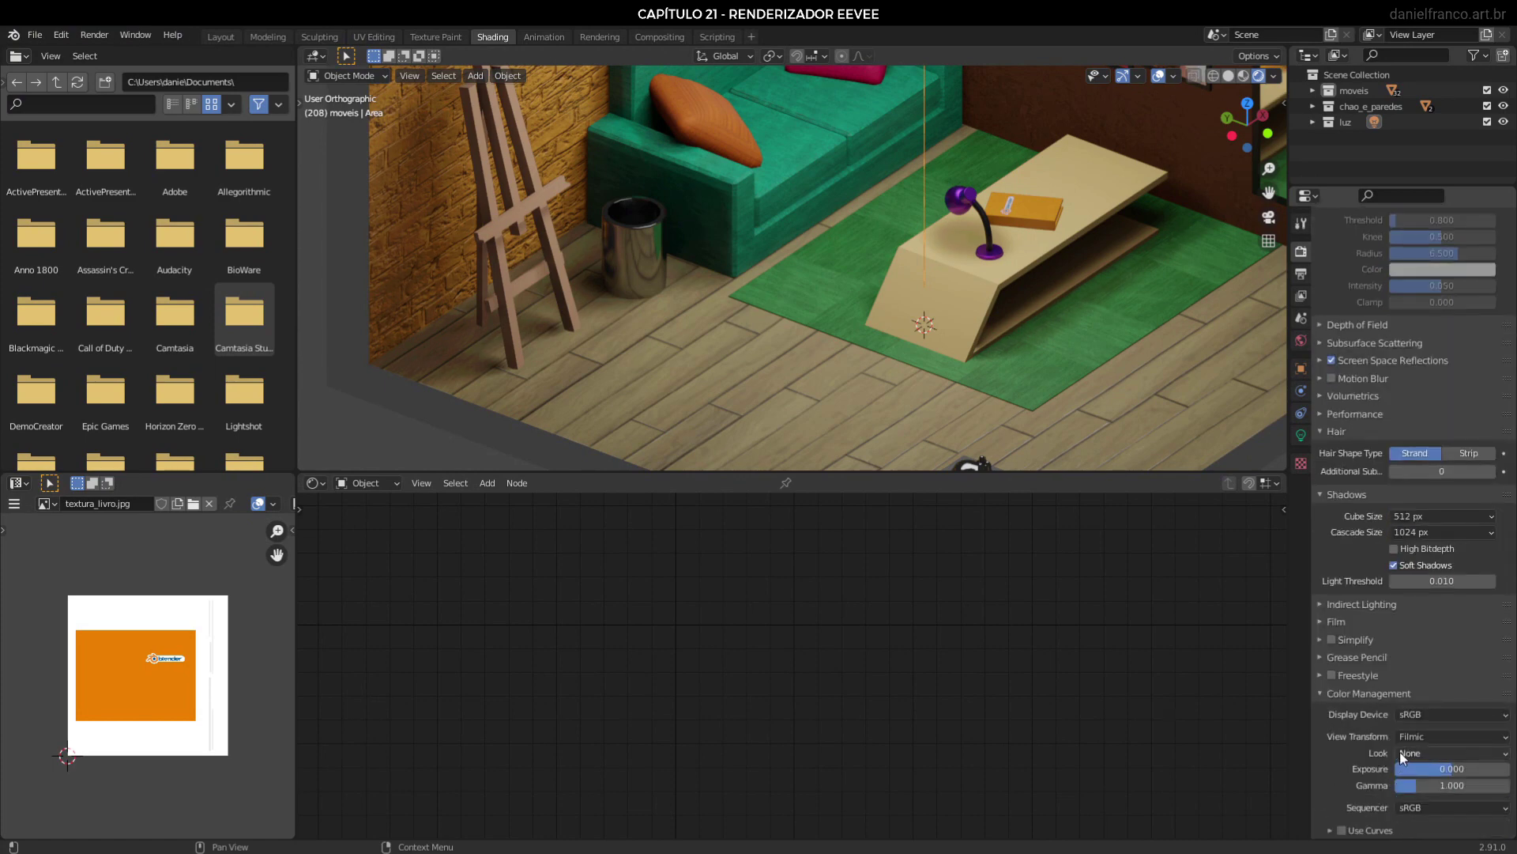
{"action": "scroll", "coordinate": [1387, 694], "scroll_direction": "up", "scroll_amount": 4}
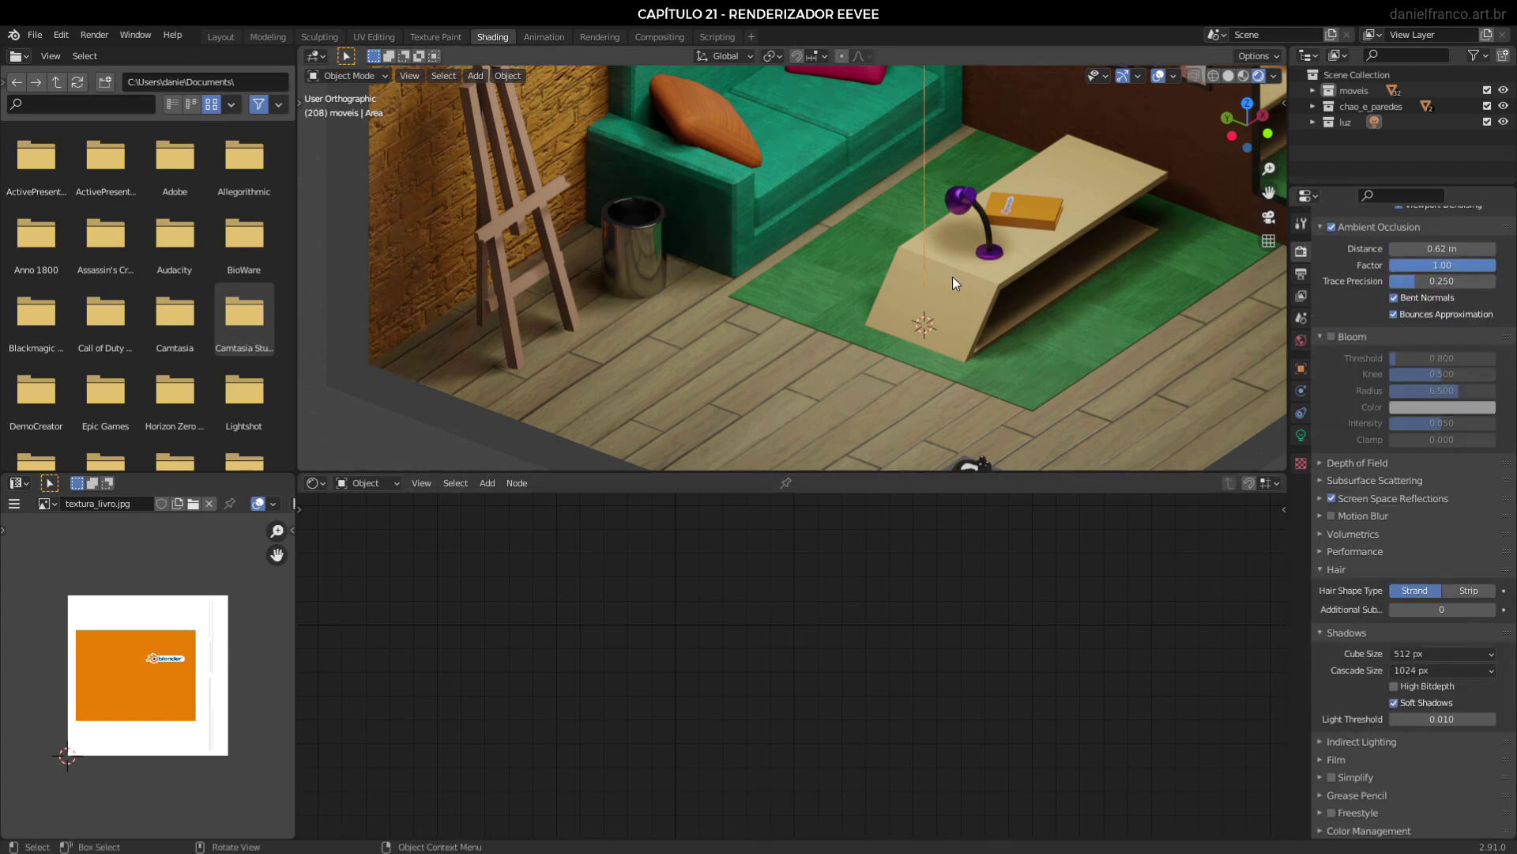
Frame the upper part of the room and display the selected area light's own settings.
{"action": "middle_click_drag", "start_coordinate": [1051, 286], "coordinate": [1051, 266]}
{"action": "scroll", "coordinate": [1051, 266], "scroll_direction": "down", "scroll_amount": 4}
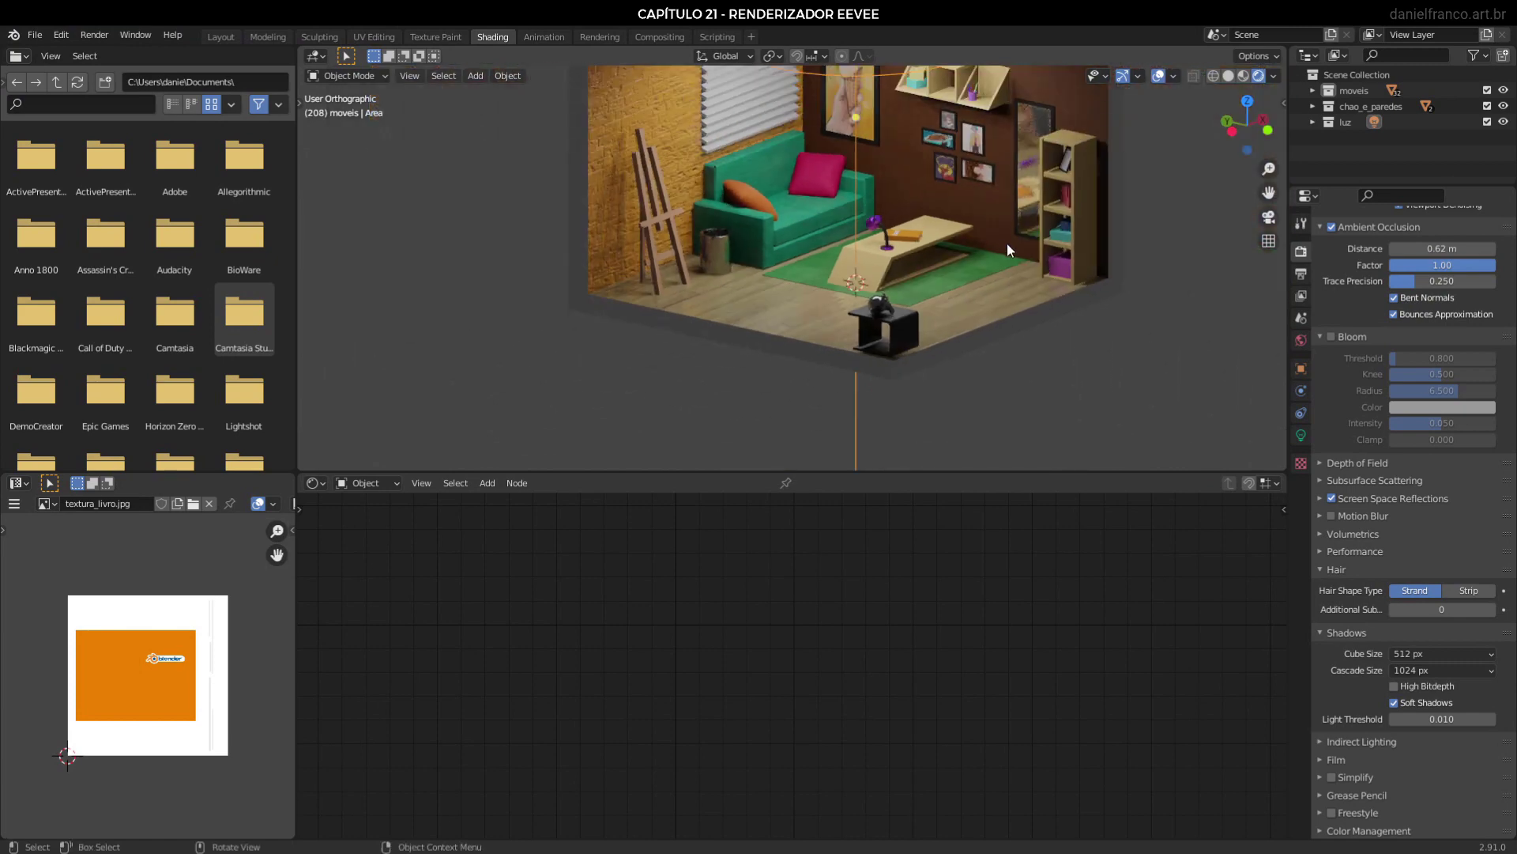
{"action": "middle_click_drag", "start_coordinate": [945, 185], "coordinate": [926, 321], "text": "shift"}
{"action": "scroll", "coordinate": [851, 145], "scroll_direction": "up", "scroll_amount": 2}
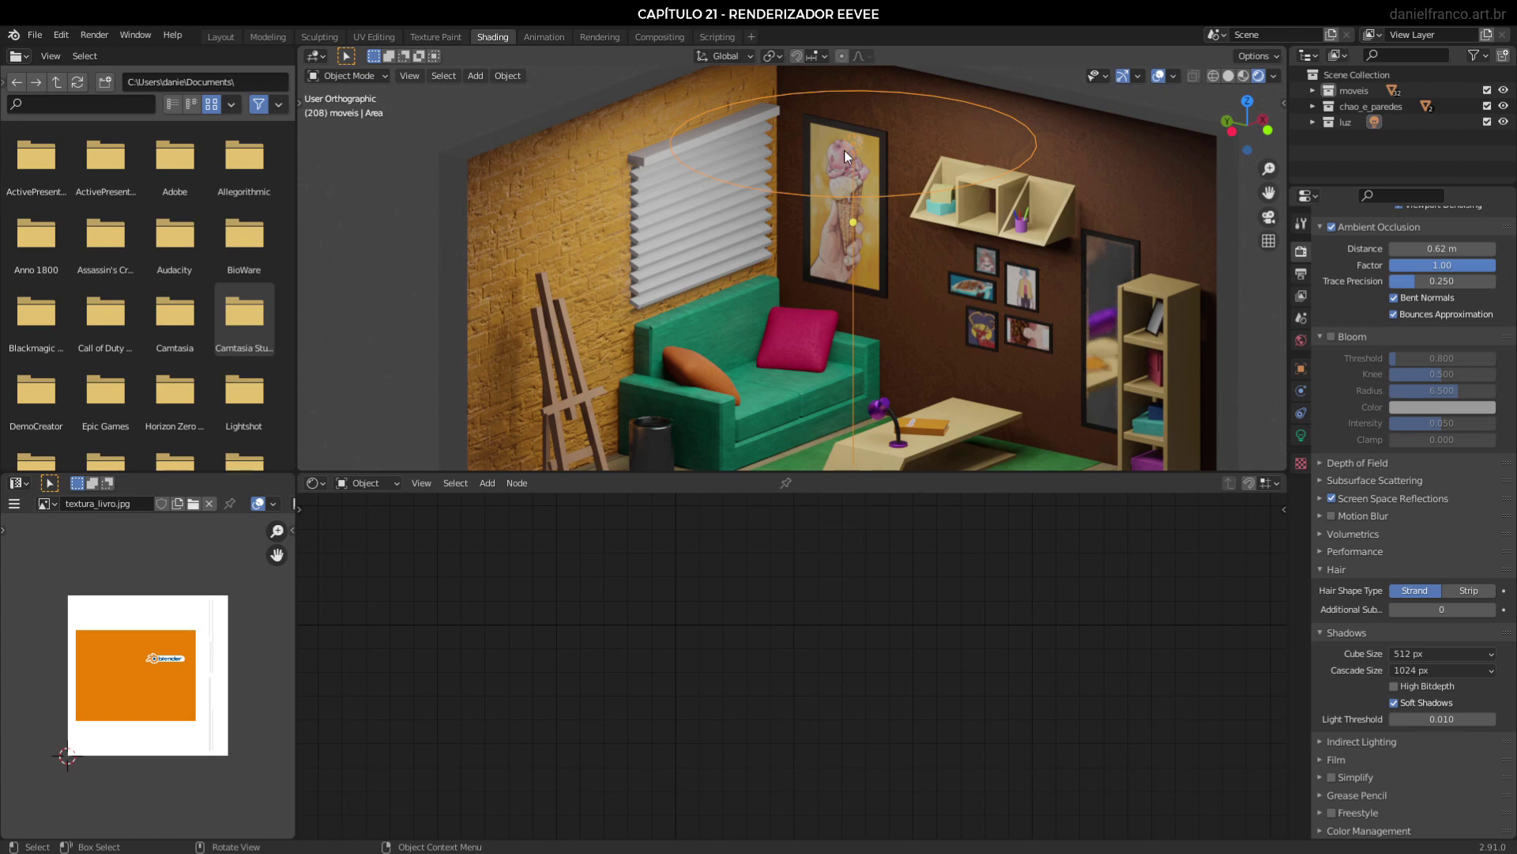
{"action": "left_click", "coordinate": [1304, 436]}
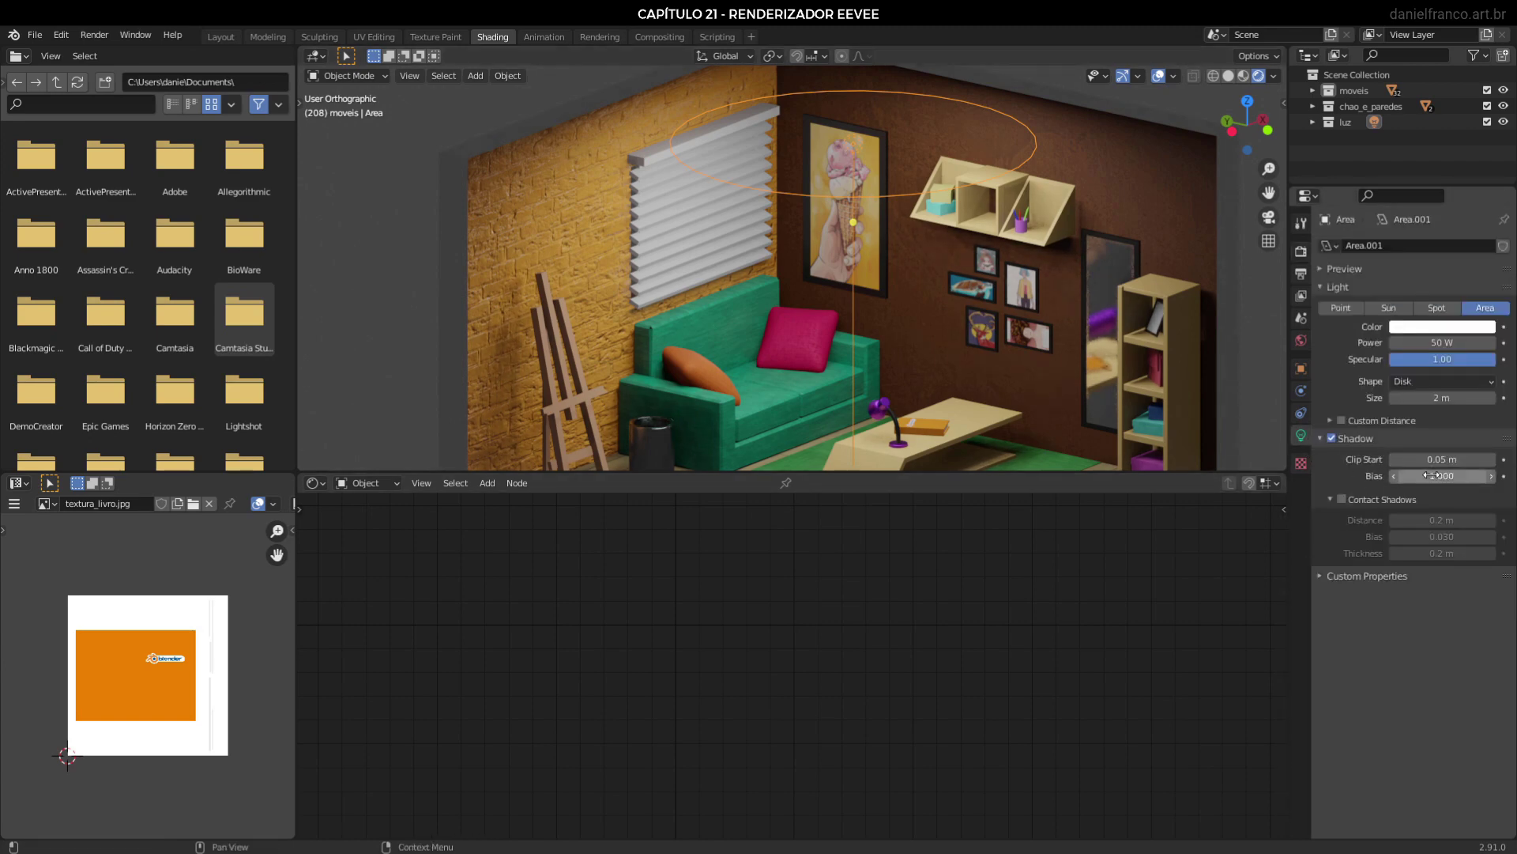
Set the area light's shadow Bias to 0.5 while viewing the coffee table up close.
{"action": "middle_click_drag", "start_coordinate": [942, 426], "coordinate": [932, 216], "text": "shift"}
{"action": "scroll", "coordinate": [949, 316], "scroll_direction": "up", "scroll_amount": 5}
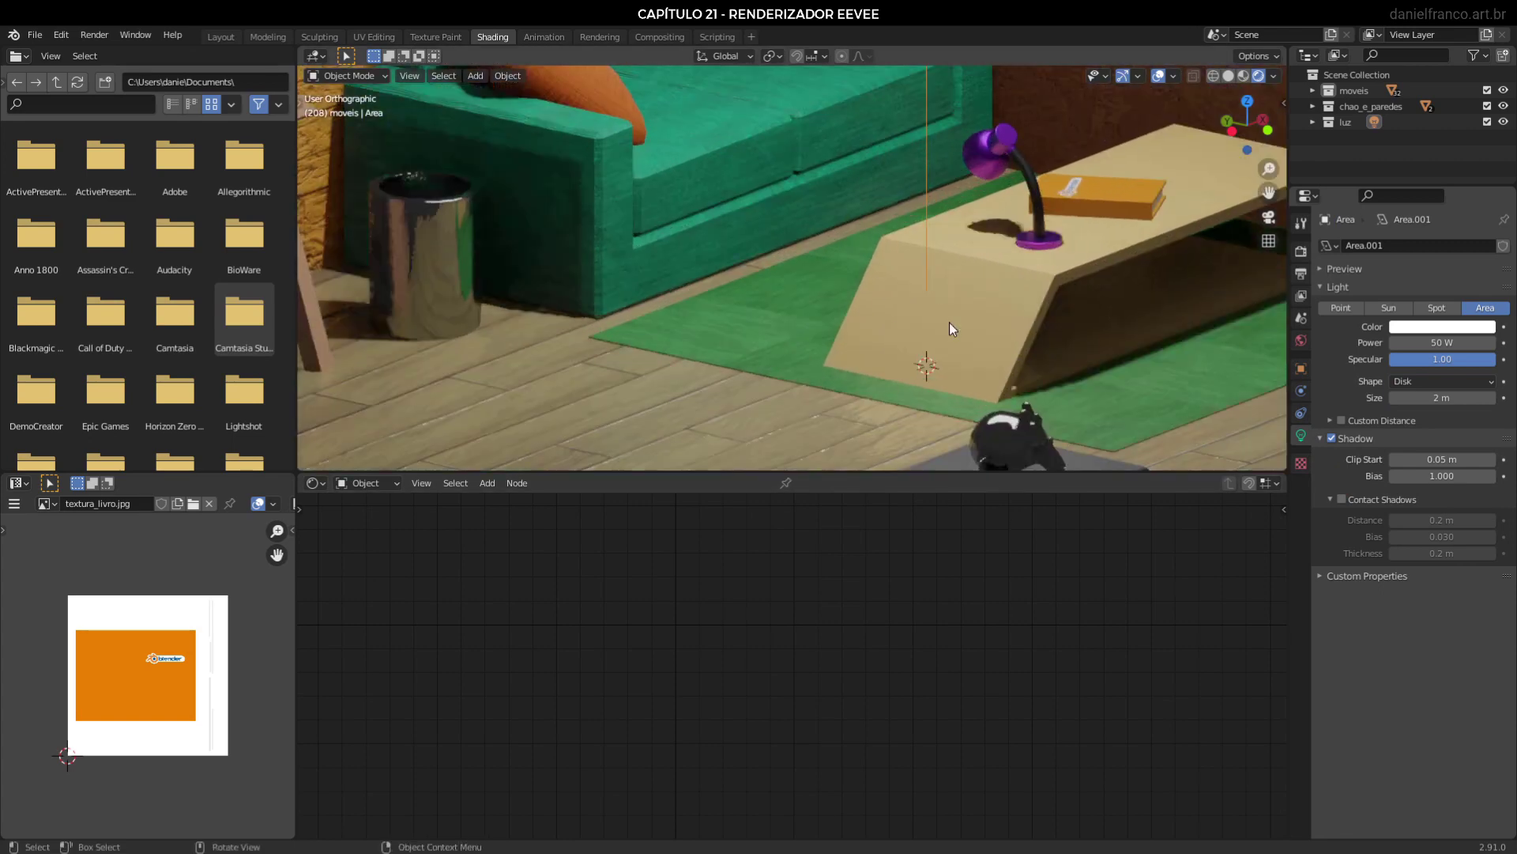
{"action": "middle_click_drag", "start_coordinate": [954, 305], "coordinate": [873, 278], "text": "shift"}
{"action": "scroll", "coordinate": [854, 347], "scroll_direction": "up", "scroll_amount": 2}
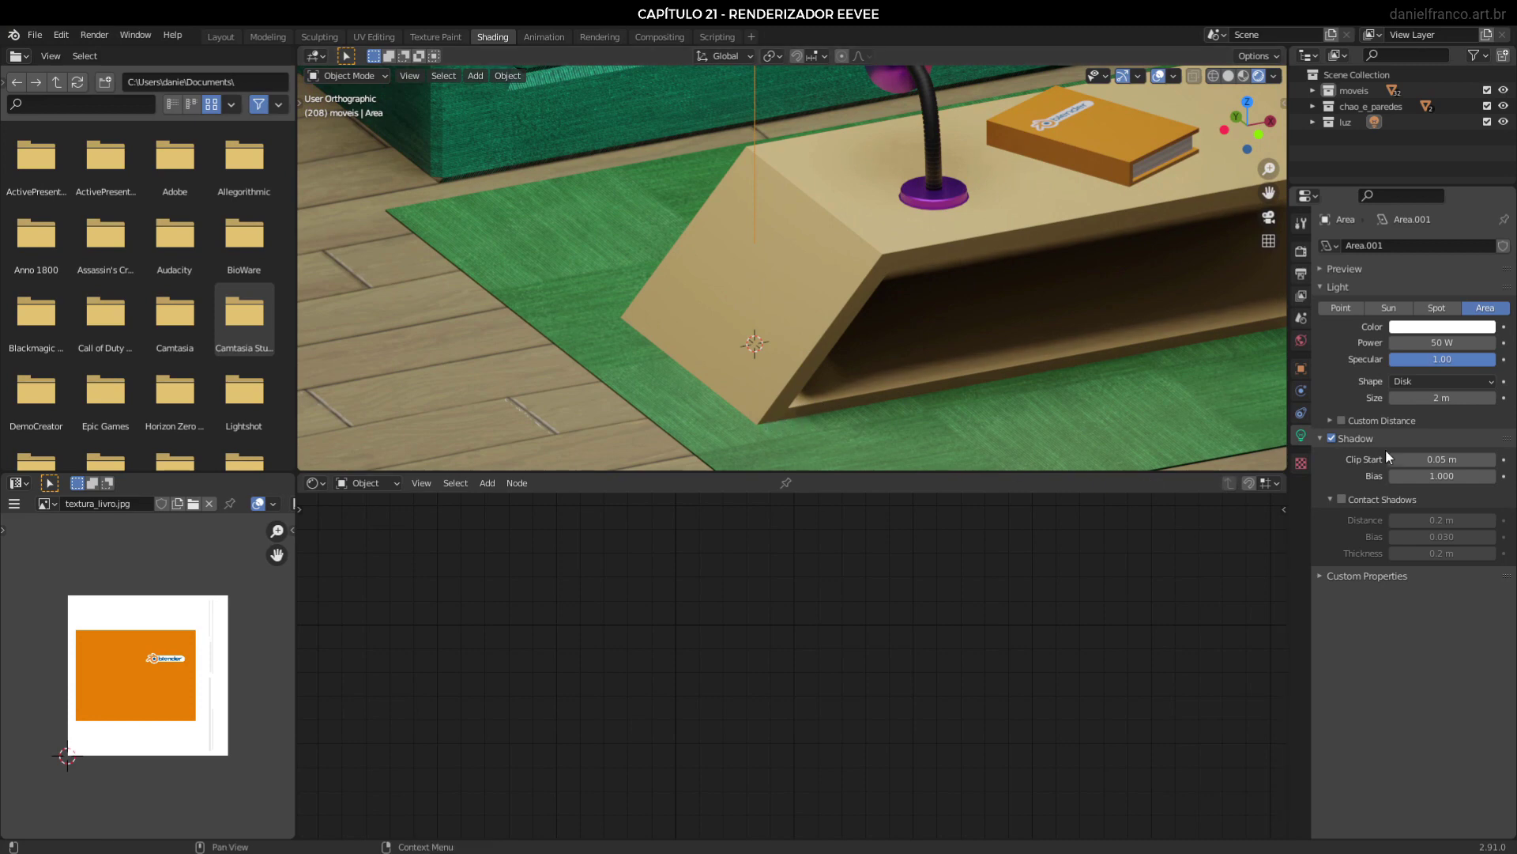
{"action": "double_click", "coordinate": [1440, 475]}
{"action": "key", "text": "BackSpace"}
{"action": "key", "text": "BackSpace"}
{"action": "type", "text": "0.5"}
{"action": "key", "text": "Return"}
Set the area light's shadow Bias to 0.1, check the shading under the coffee table, and save the file.
{"action": "scroll", "coordinate": [833, 417], "scroll_direction": "up", "scroll_amount": 2}
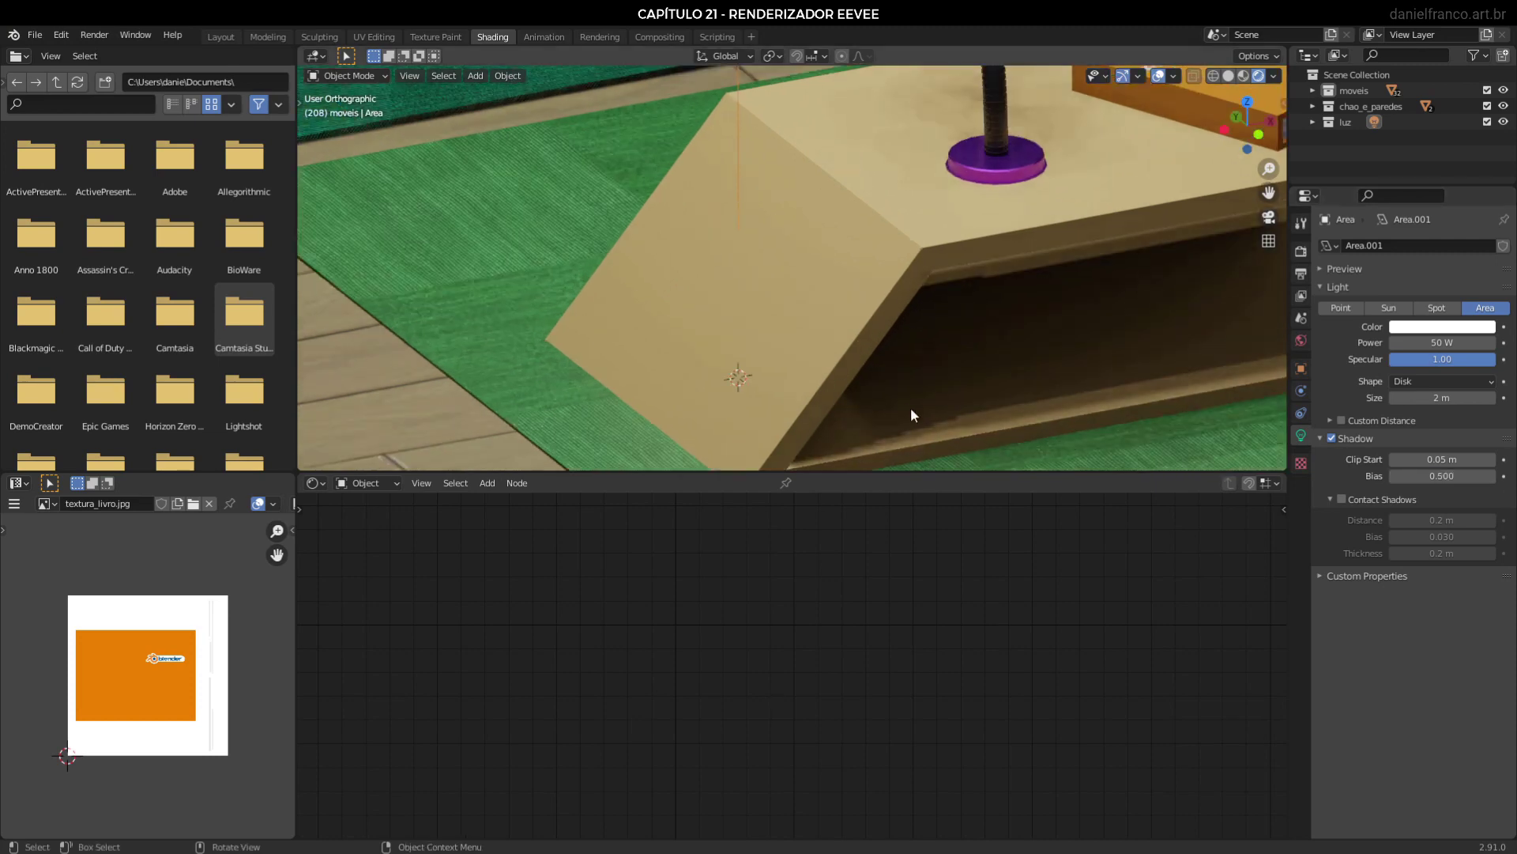
{"action": "middle_click_drag", "start_coordinate": [883, 386], "coordinate": [567, 236], "text": "shift"}
{"action": "left_click", "coordinate": [1443, 477]}
{"action": "type", "text": "0.1"}
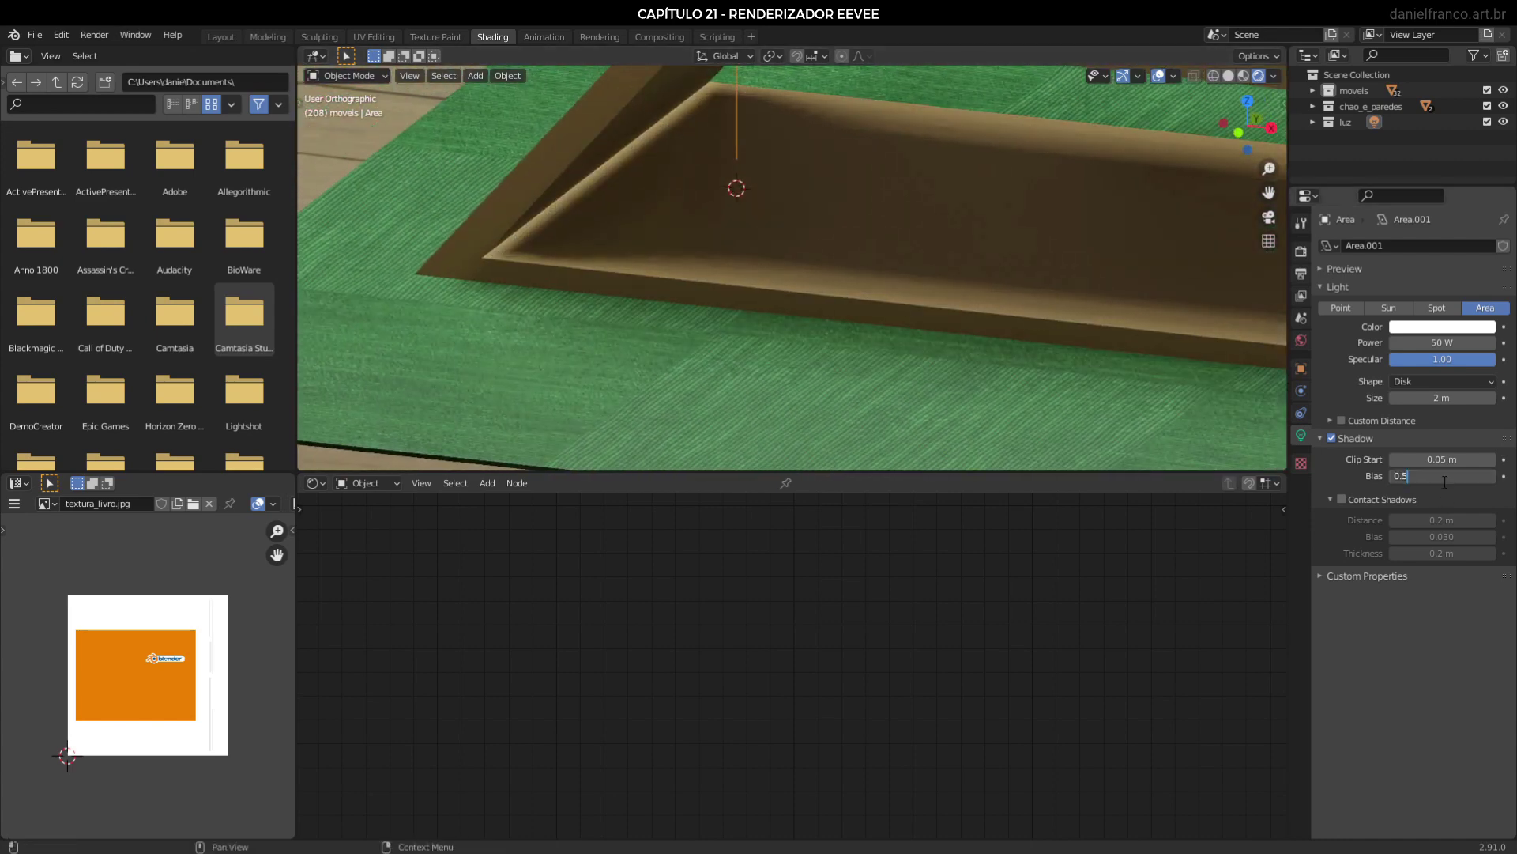
{"action": "key", "text": "Return"}
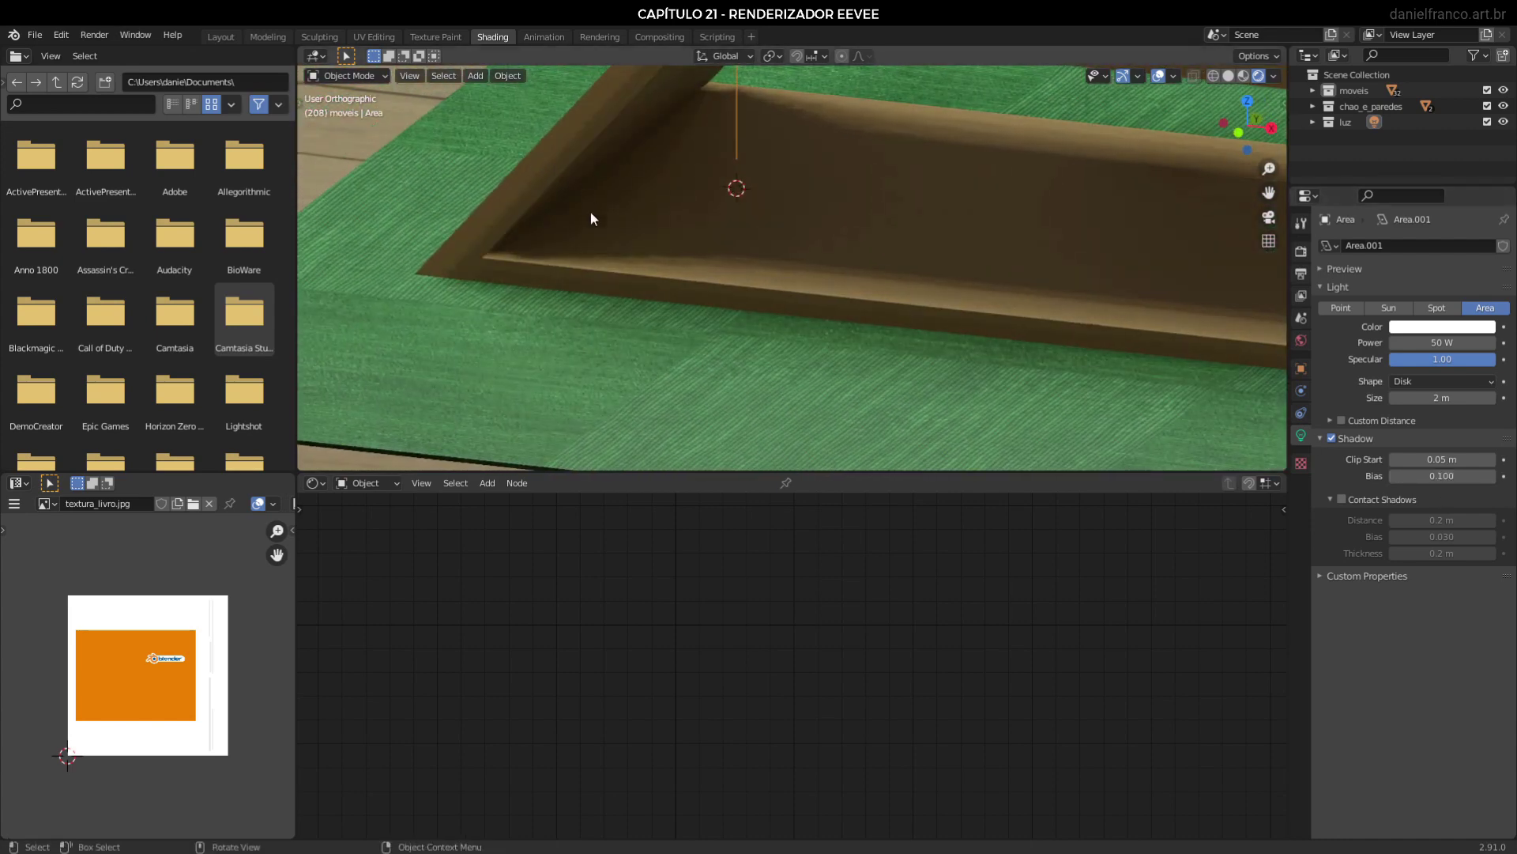
{"action": "middle_click_drag", "start_coordinate": [590, 212], "coordinate": [972, 350]}
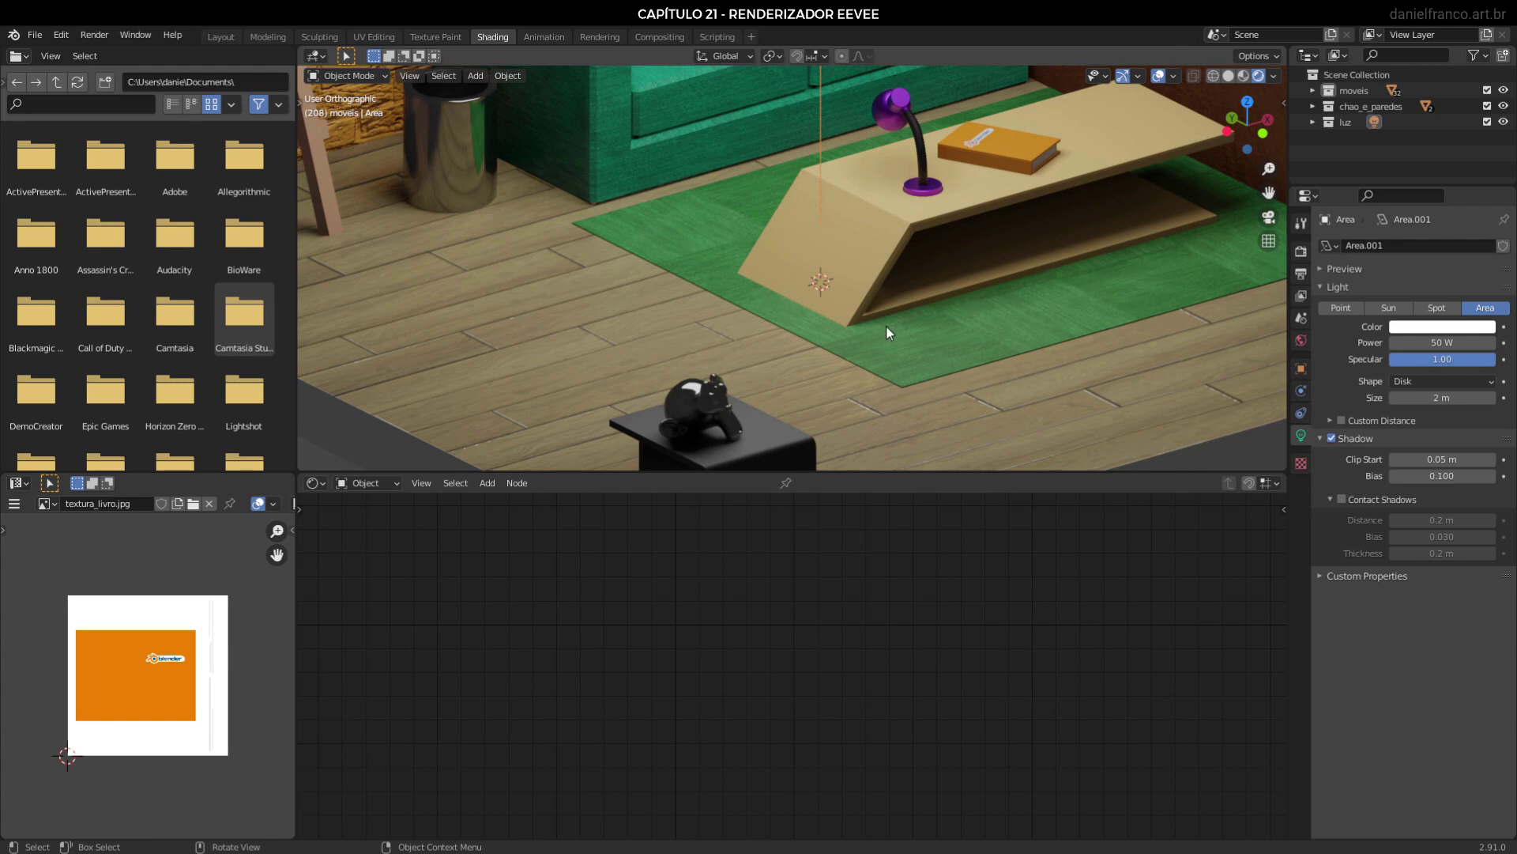
{"action": "key", "text": "ctrl+s"}
Examine the easel's shadow on the brick wall and turn on Contact Shadows for the area light.
{"action": "middle_click_drag", "start_coordinate": [985, 410], "coordinate": [1034, 467]}
{"action": "scroll", "coordinate": [929, 318], "scroll_direction": "up", "scroll_amount": 2}
{"action": "scroll", "coordinate": [824, 316], "scroll_direction": "up", "scroll_amount": 2}
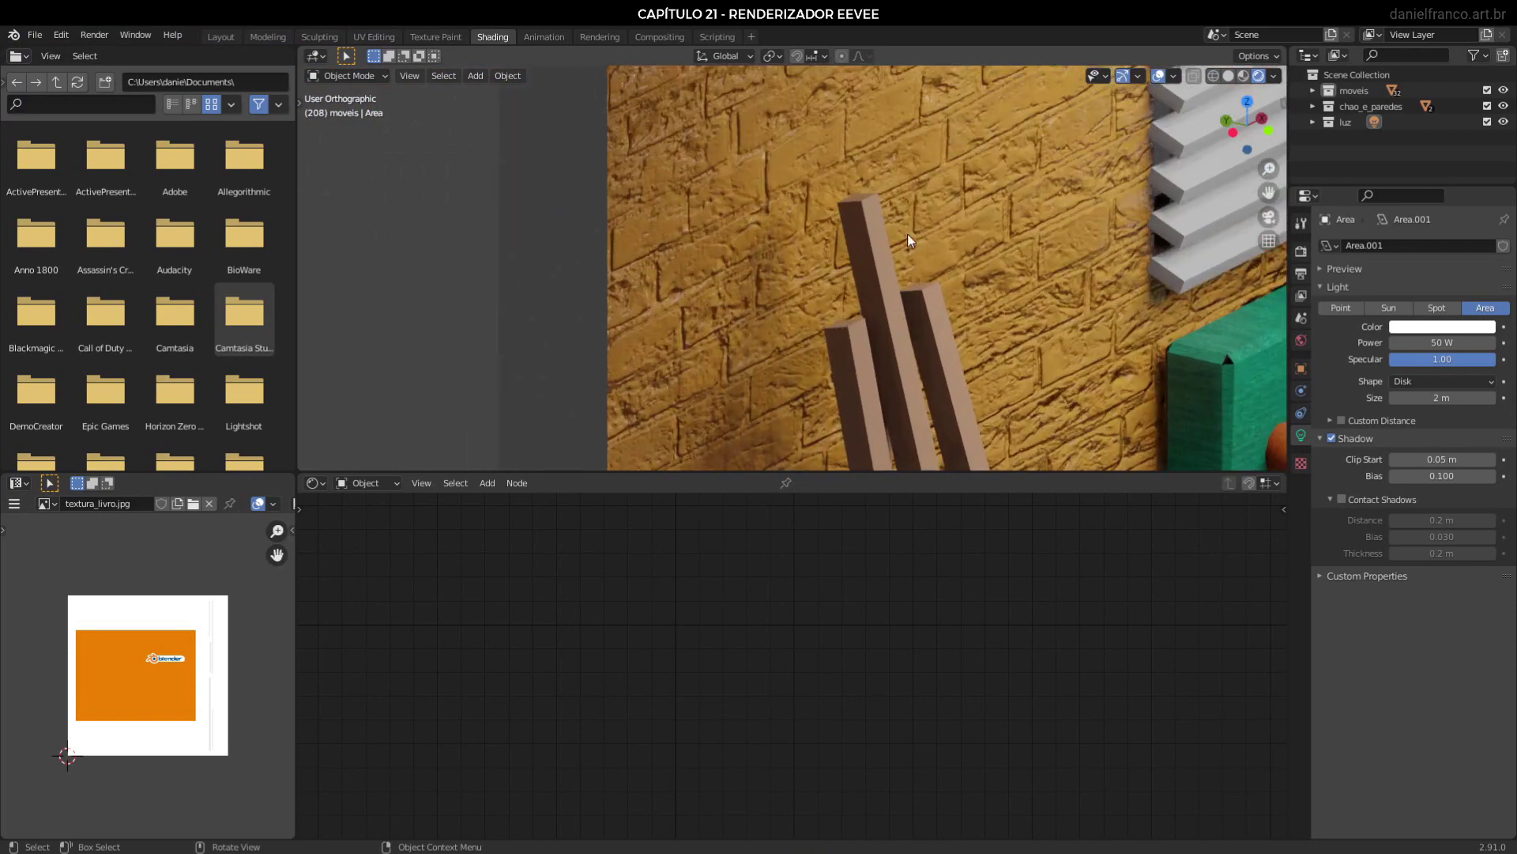
{"action": "middle_click_drag", "start_coordinate": [907, 234], "coordinate": [883, 273]}
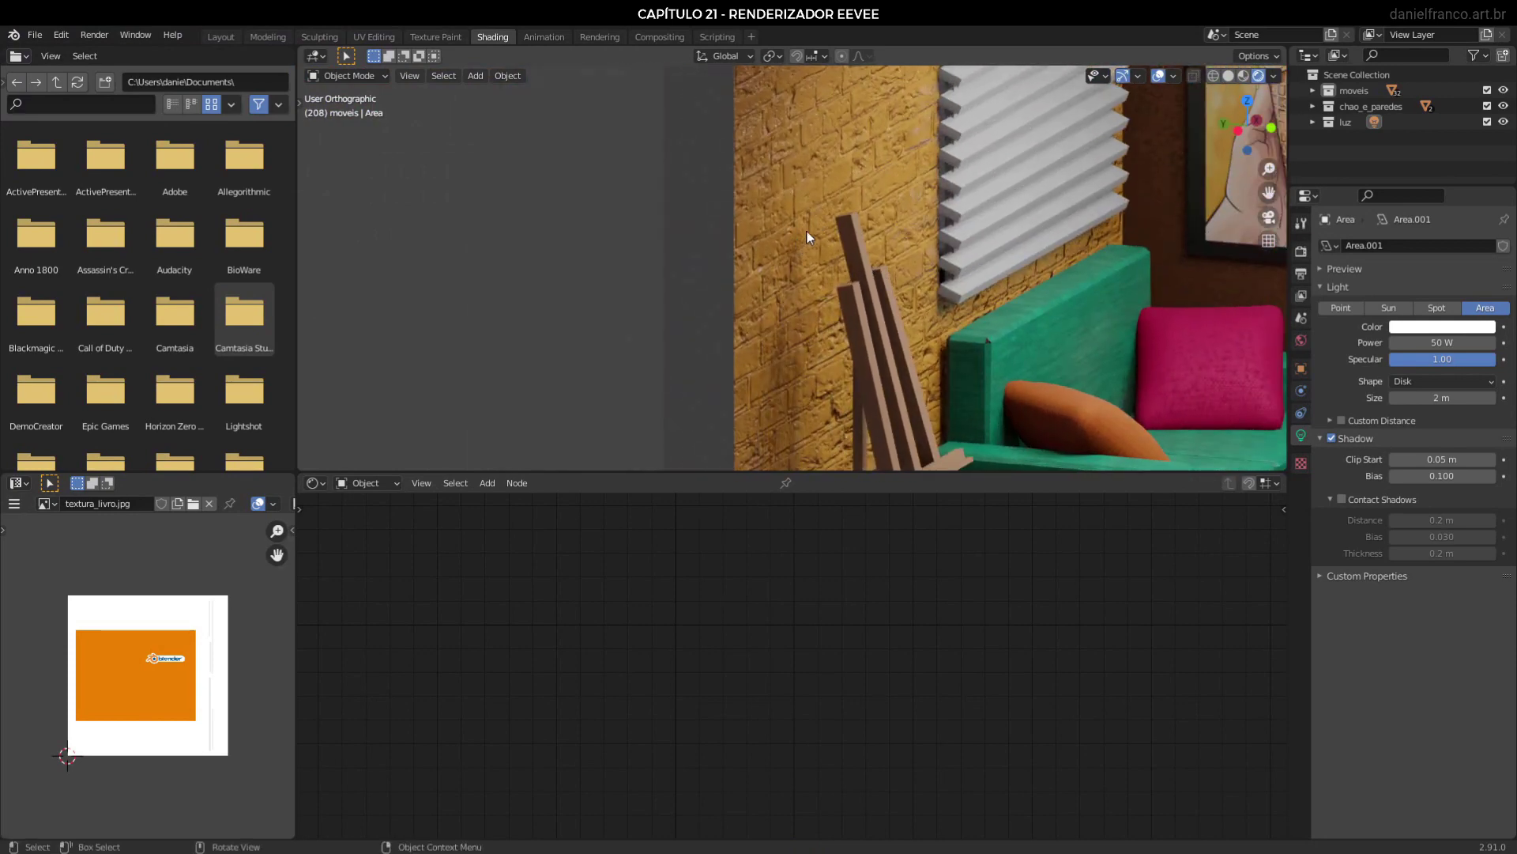
{"action": "middle_click_drag", "start_coordinate": [809, 241], "coordinate": [711, 312]}
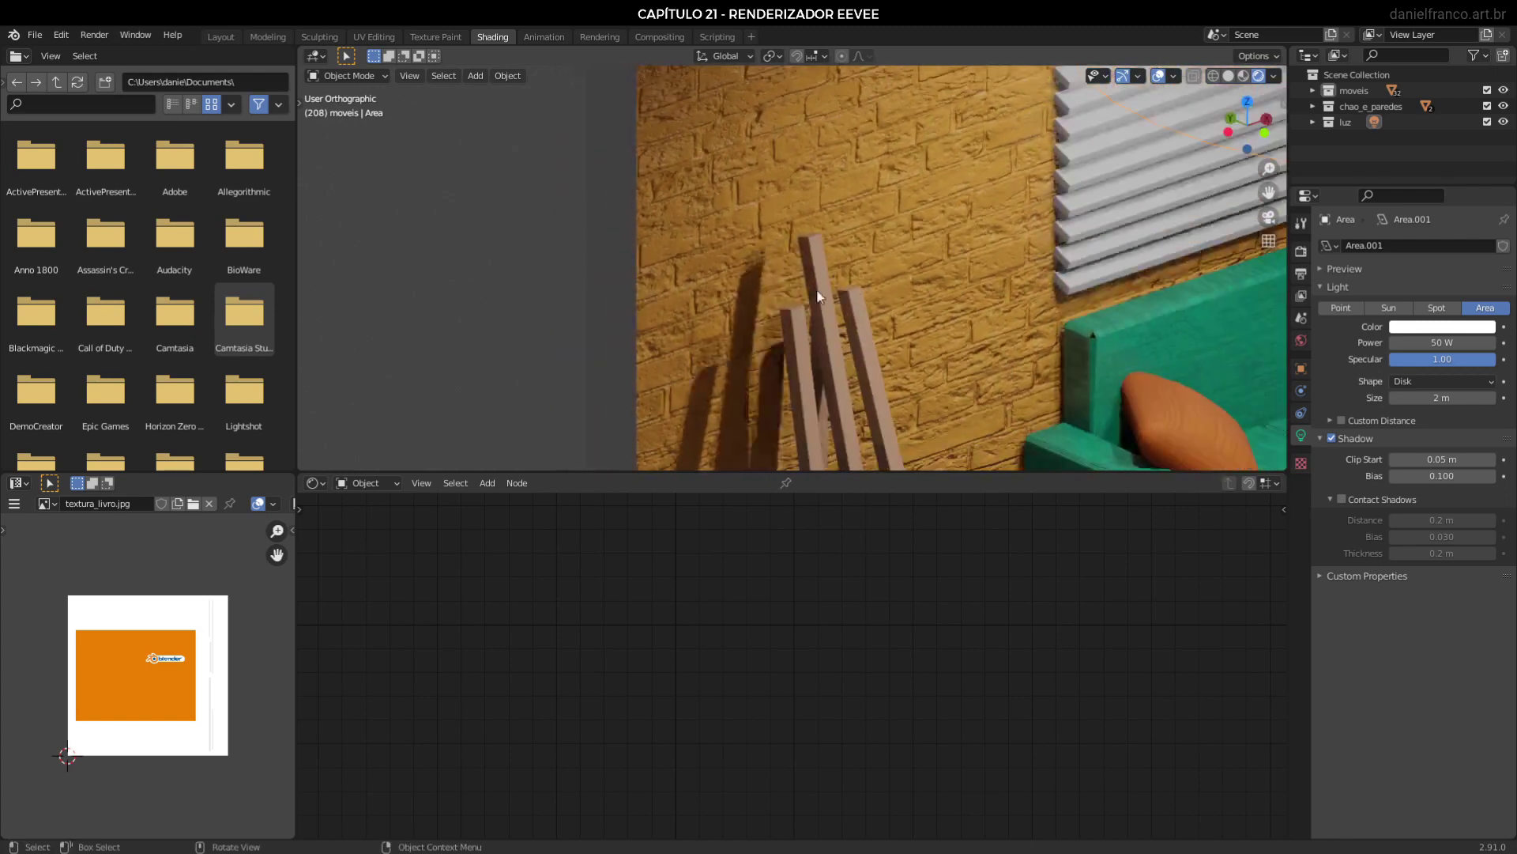
{"action": "left_click", "coordinate": [1340, 498]}
Inspect the whole room with contact shadows enabled and save the file.
{"action": "middle_click_drag", "start_coordinate": [833, 304], "coordinate": [956, 330]}
{"action": "scroll", "coordinate": [842, 254], "scroll_direction": "down", "scroll_amount": 5}
{"action": "scroll", "coordinate": [863, 386], "scroll_direction": "down", "scroll_amount": 4}
{"action": "scroll", "coordinate": [956, 331], "scroll_direction": "up", "scroll_amount": 2}
{"action": "middle_click_drag", "start_coordinate": [1111, 392], "coordinate": [917, 274], "text": "shift"}
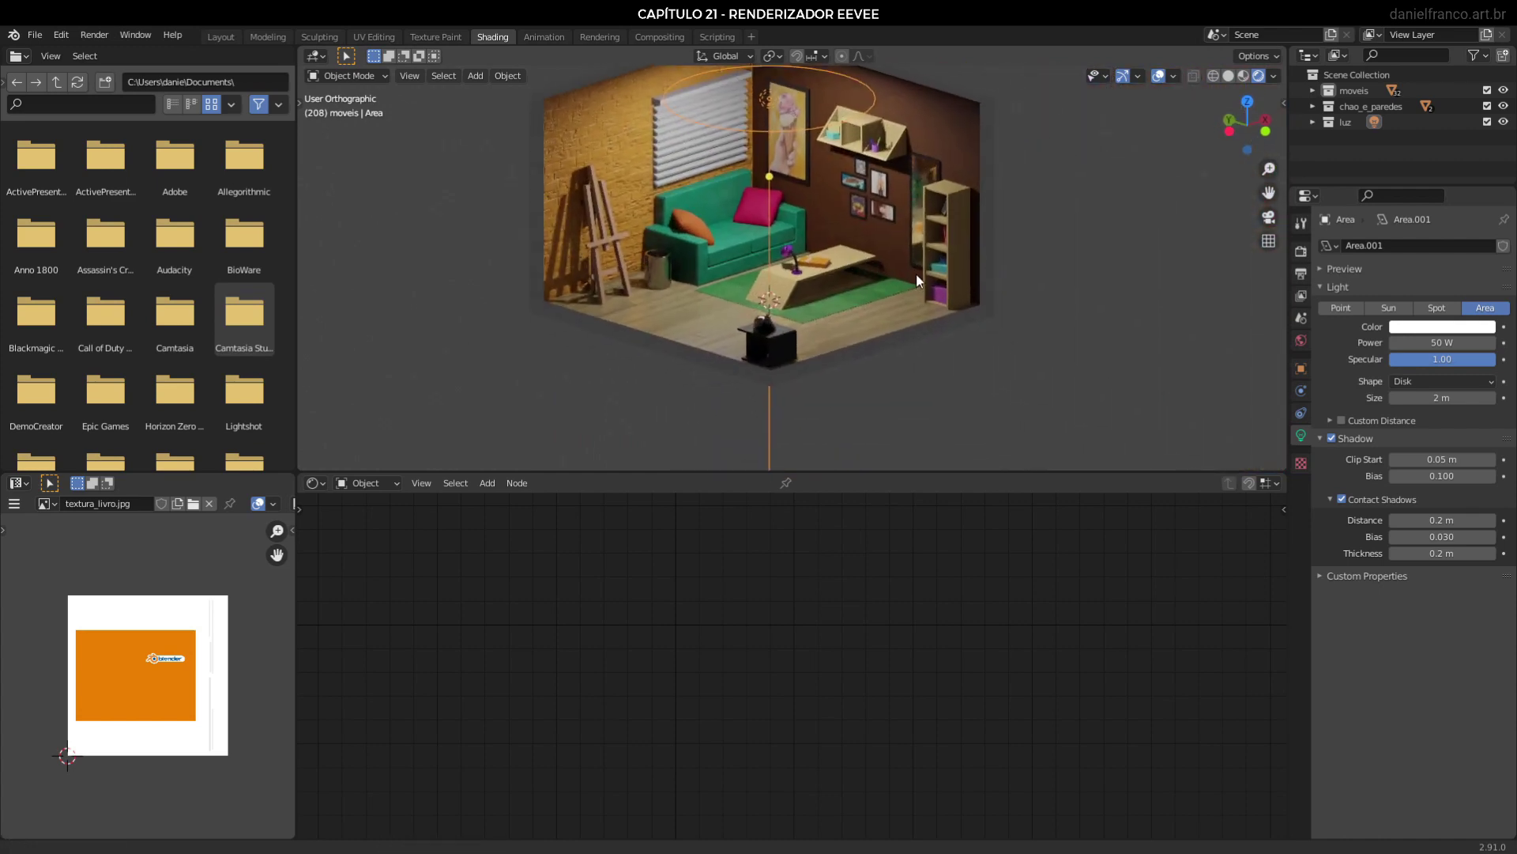
{"action": "scroll", "coordinate": [916, 273], "scroll_direction": "up", "scroll_amount": 3}
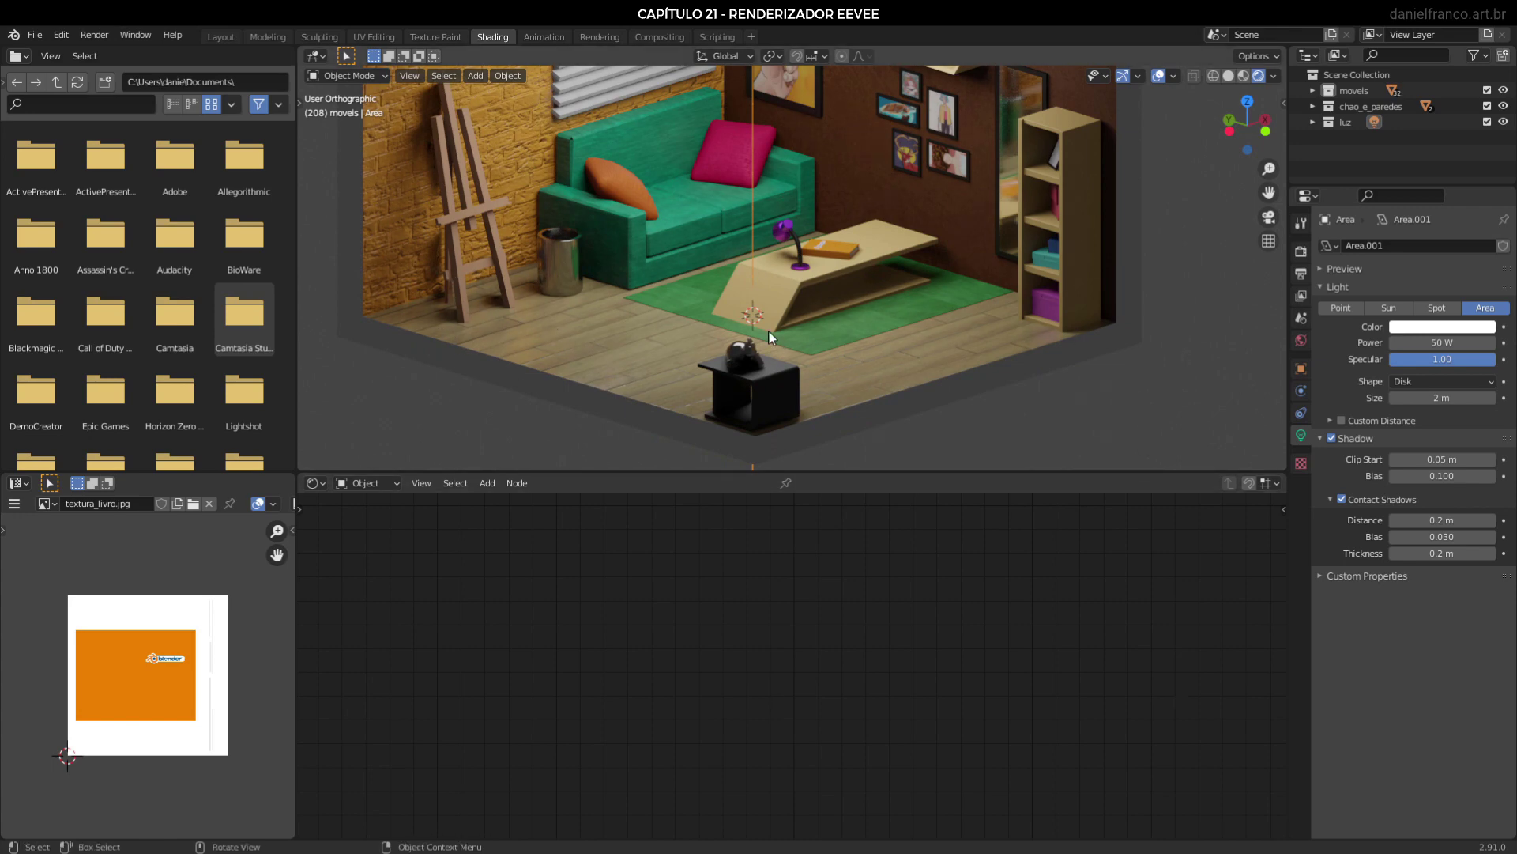
{"action": "key", "text": "ctrl+s"}
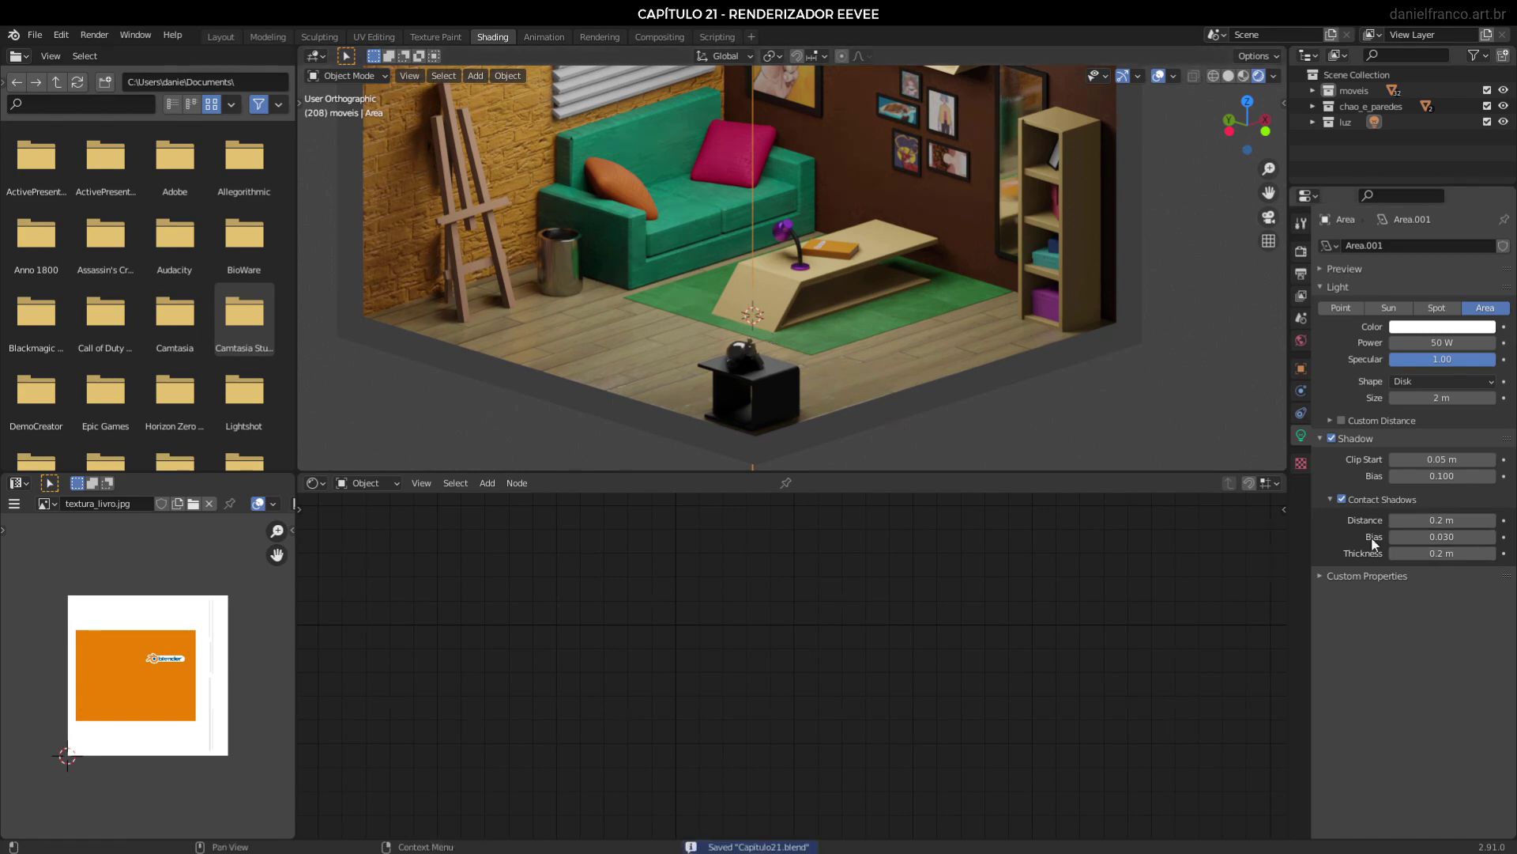
Try contact shadow Distance values of 1 m and 0.1 m on the area light.
{"action": "left_click", "coordinate": [1439, 522]}
{"action": "type", "text": "1"}
{"action": "key", "text": "Return"}
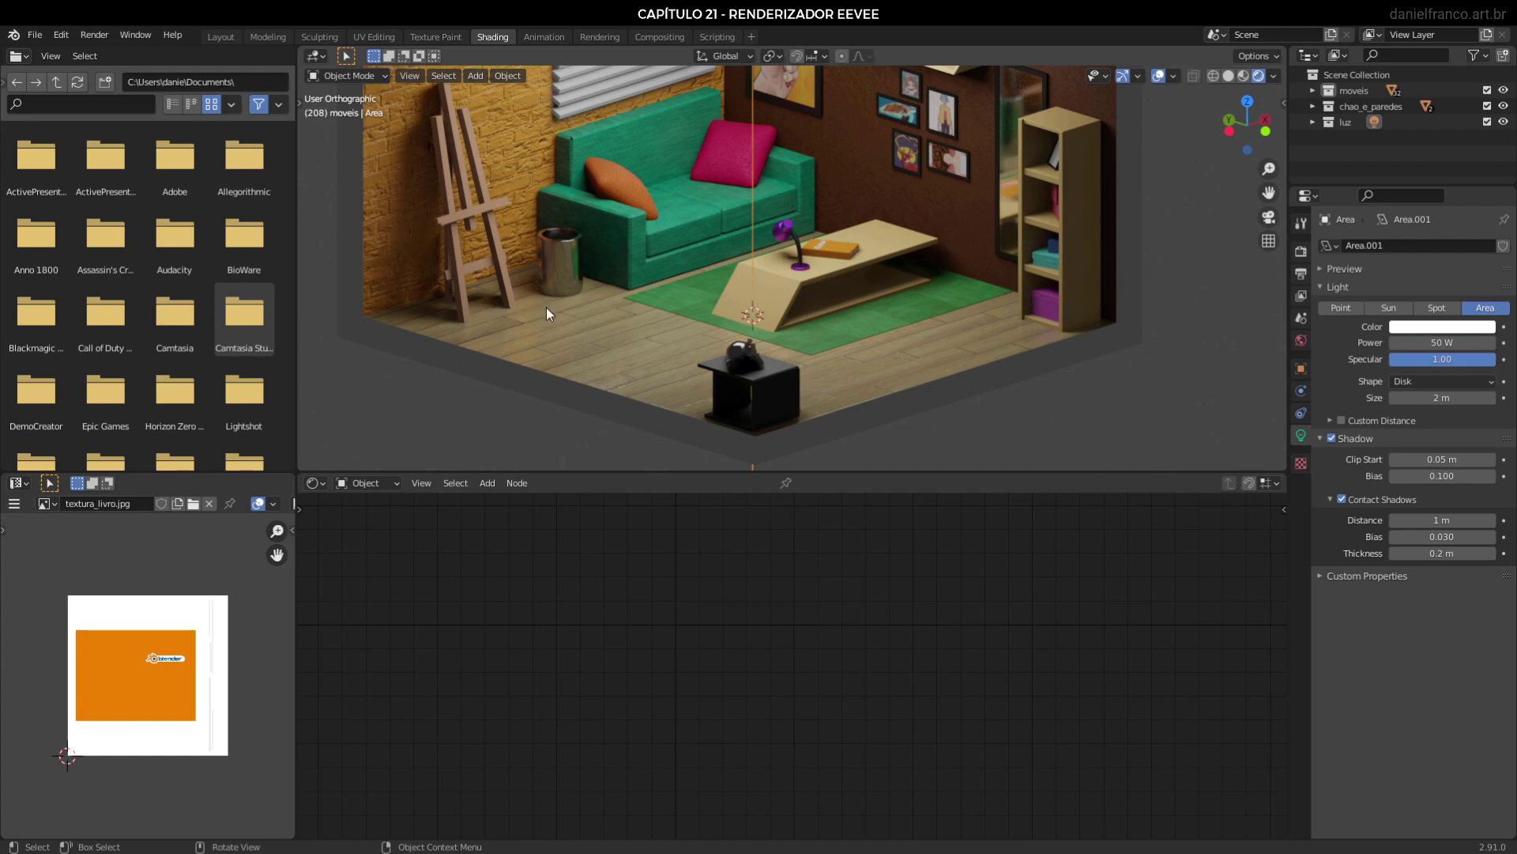
{"action": "left_click", "coordinate": [1453, 515]}
{"action": "type", "text": "0"}
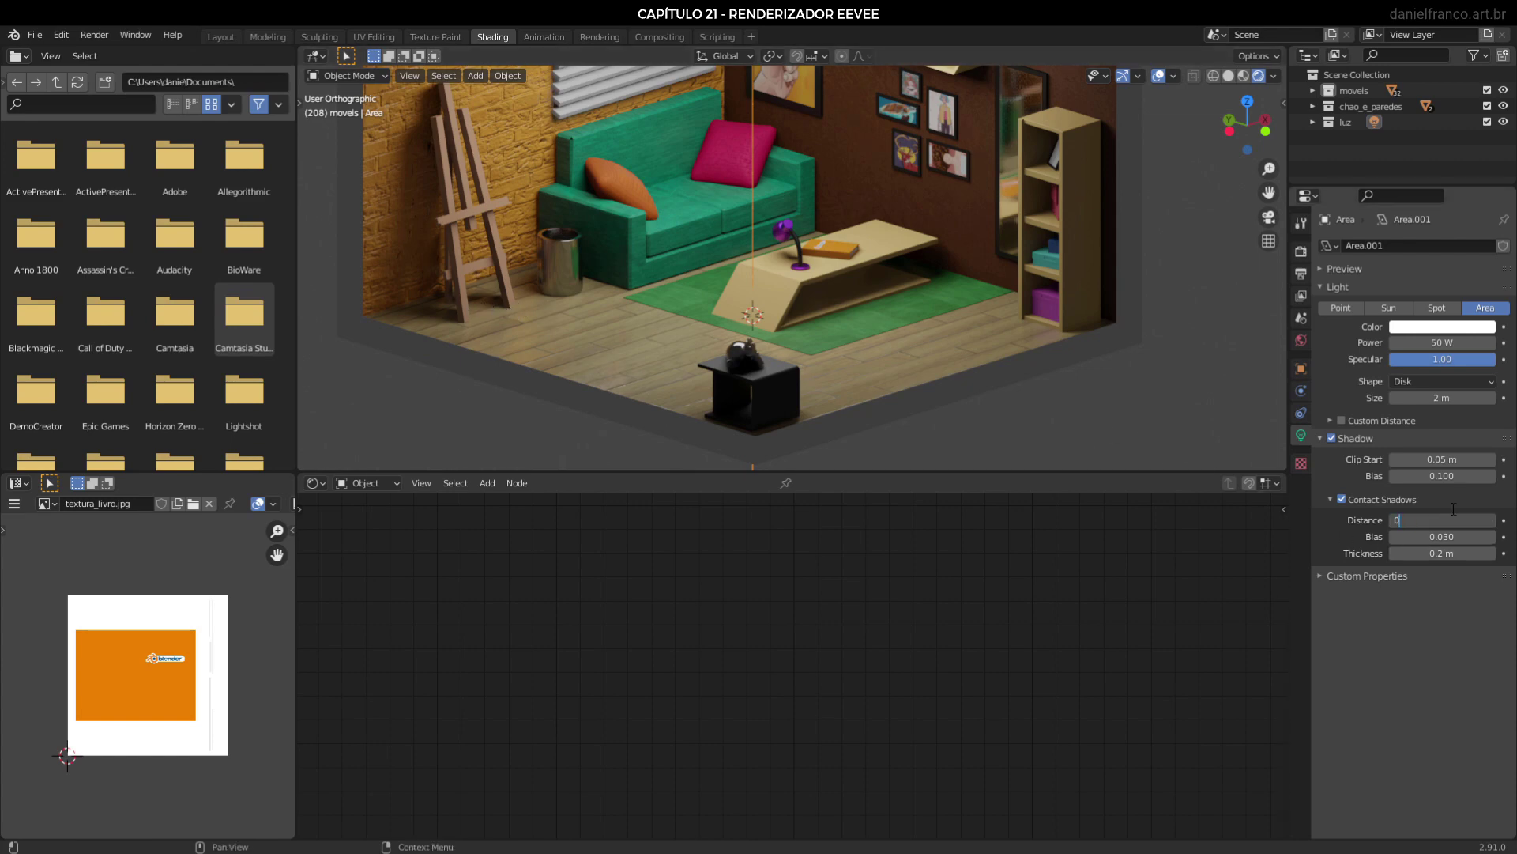
{"action": "type", "text": ".1"}
{"action": "key", "text": "Return"}
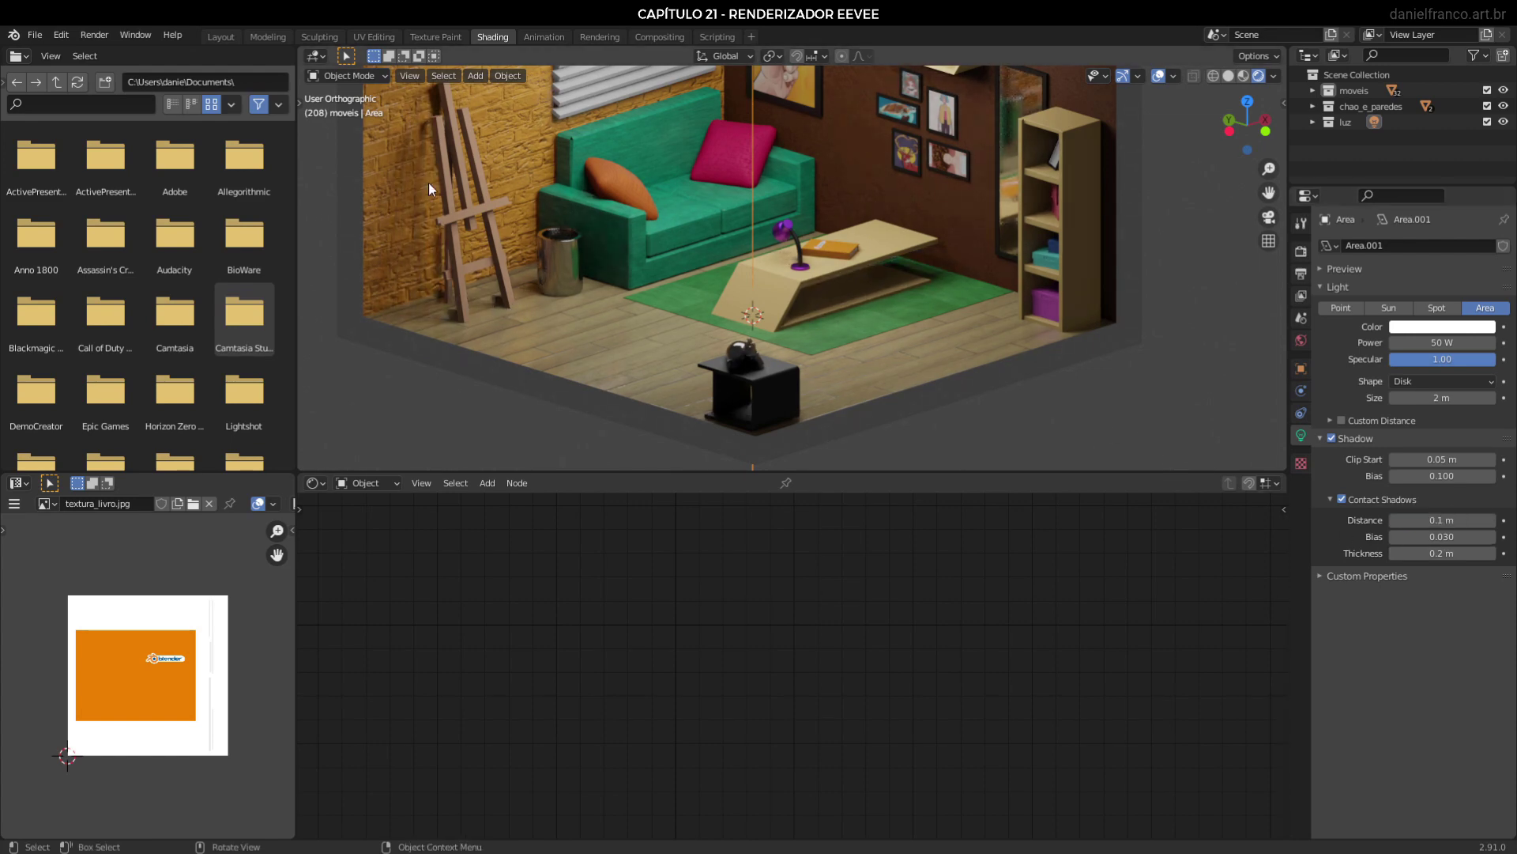
Try a contact shadow Distance of 0.5 m, return it to 0.1 m, and check the room from another angle.
{"action": "left_click", "coordinate": [1435, 519]}
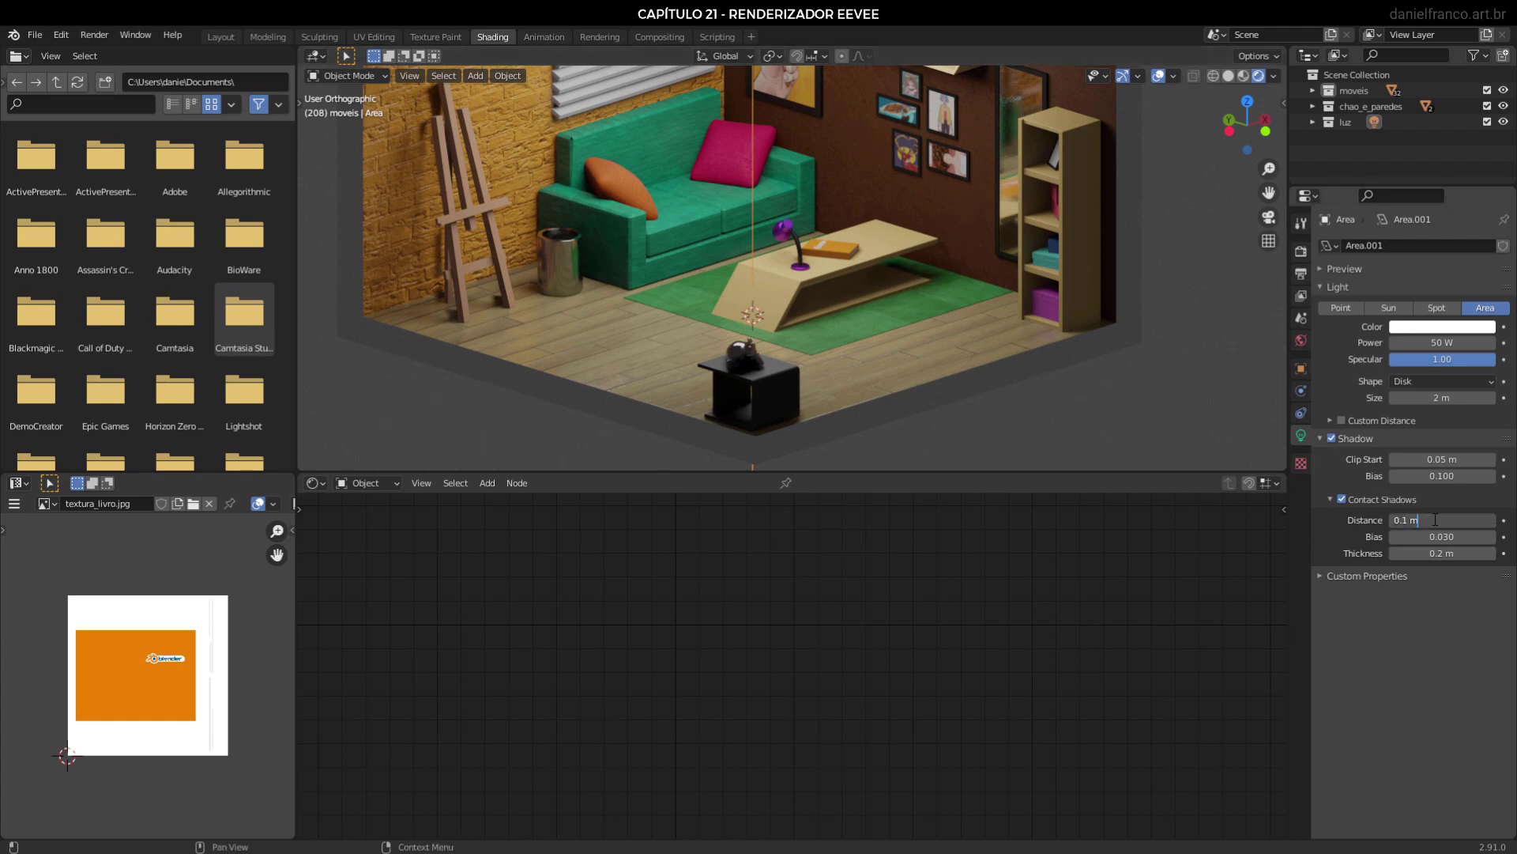
{"action": "type", "text": "0.5"}
{"action": "key", "text": "Return"}
{"action": "left_click", "coordinate": [1435, 520]}
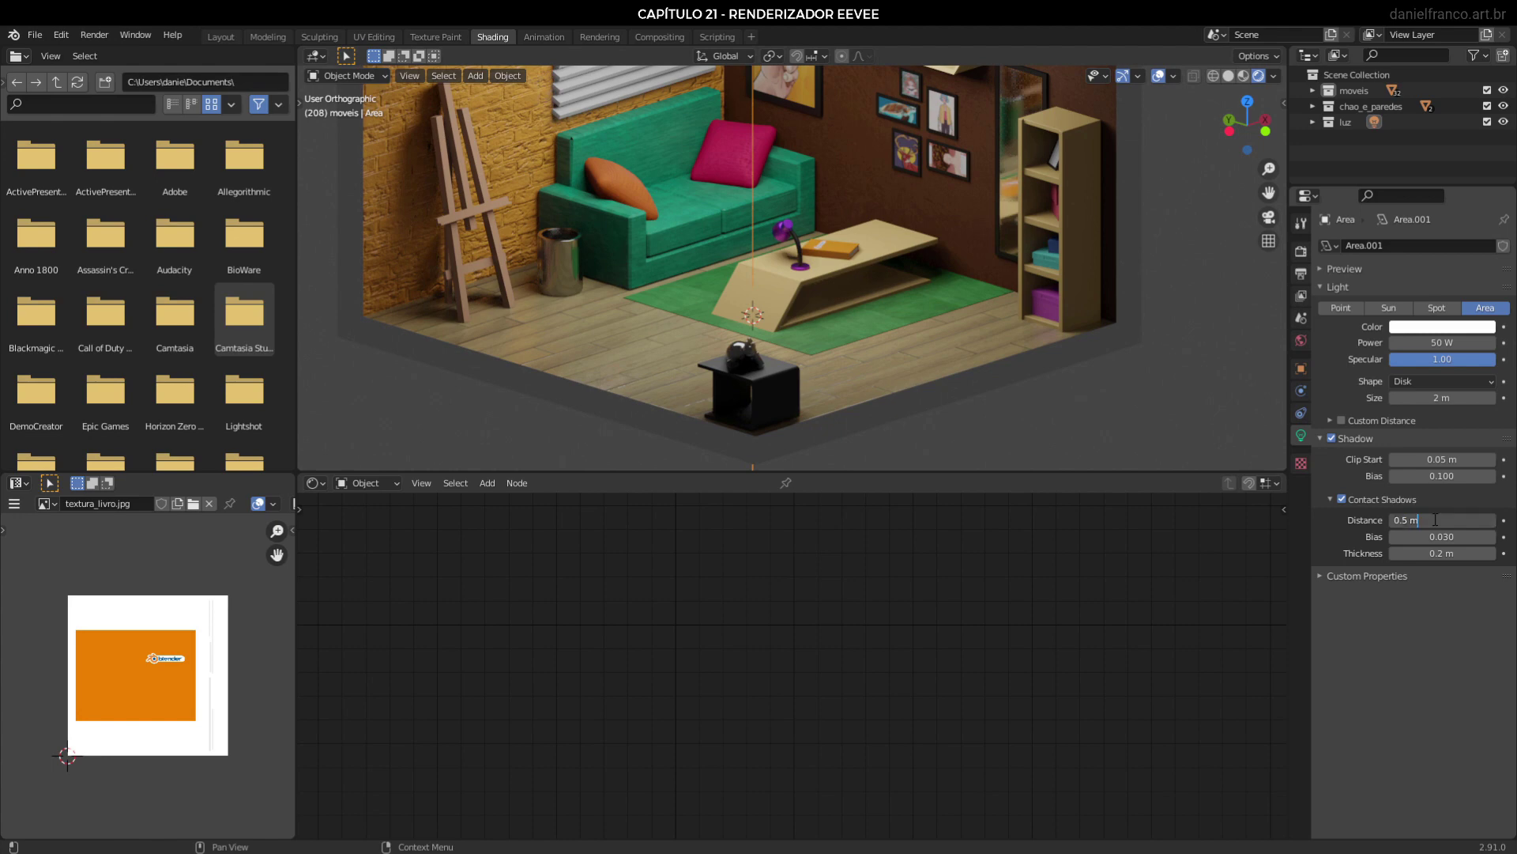
{"action": "key", "text": "BackSpace"}
{"action": "key", "text": "BackSpace"}
{"action": "key", "text": "BackSpace"}
{"action": "type", "text": "2"}
{"action": "key", "text": "Return"}
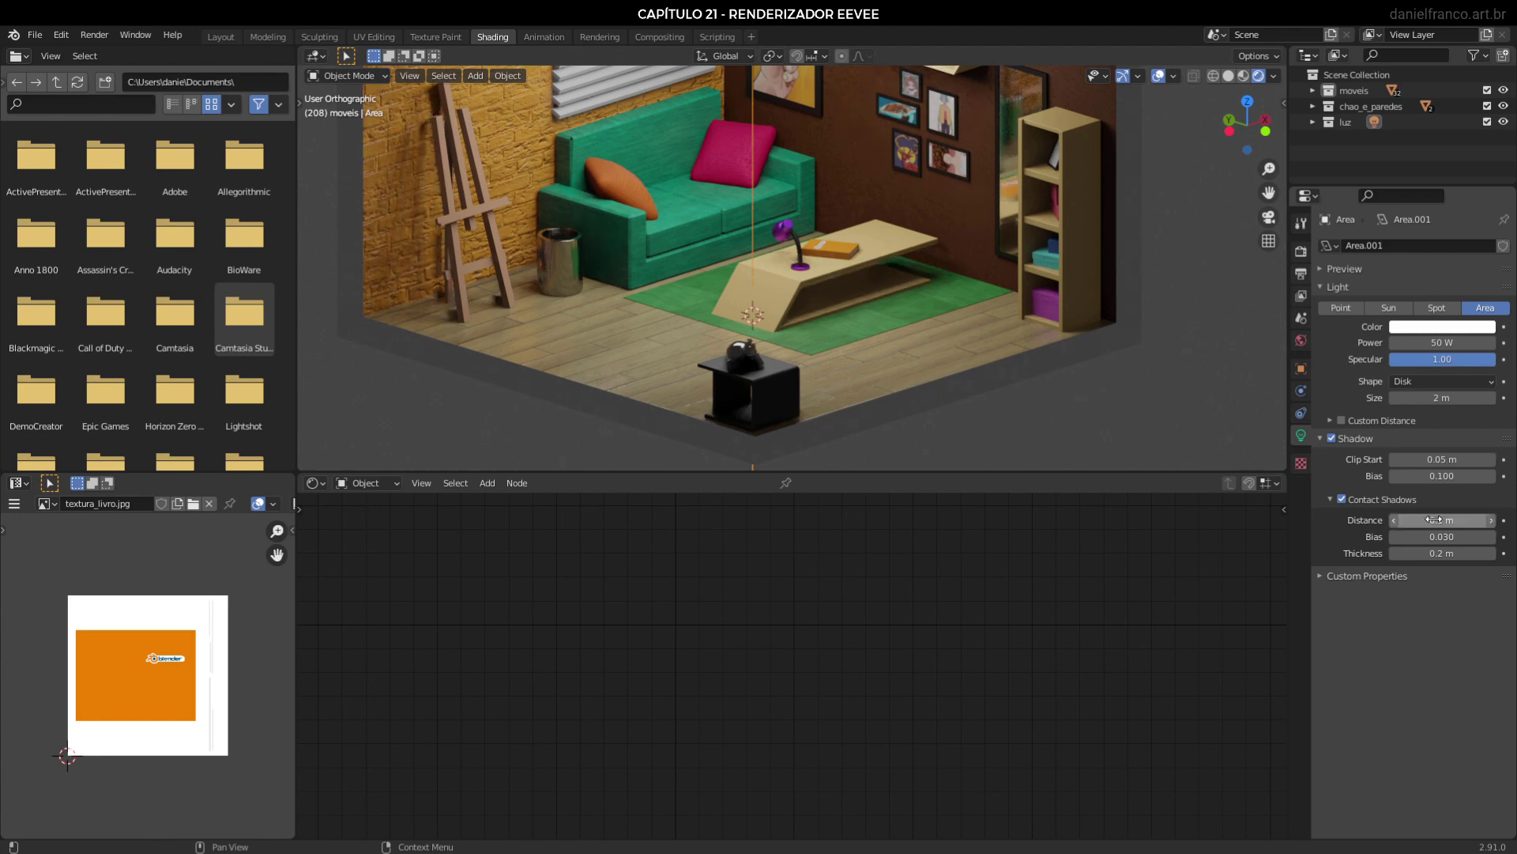
{"action": "middle_click_drag", "start_coordinate": [735, 314], "coordinate": [757, 320]}
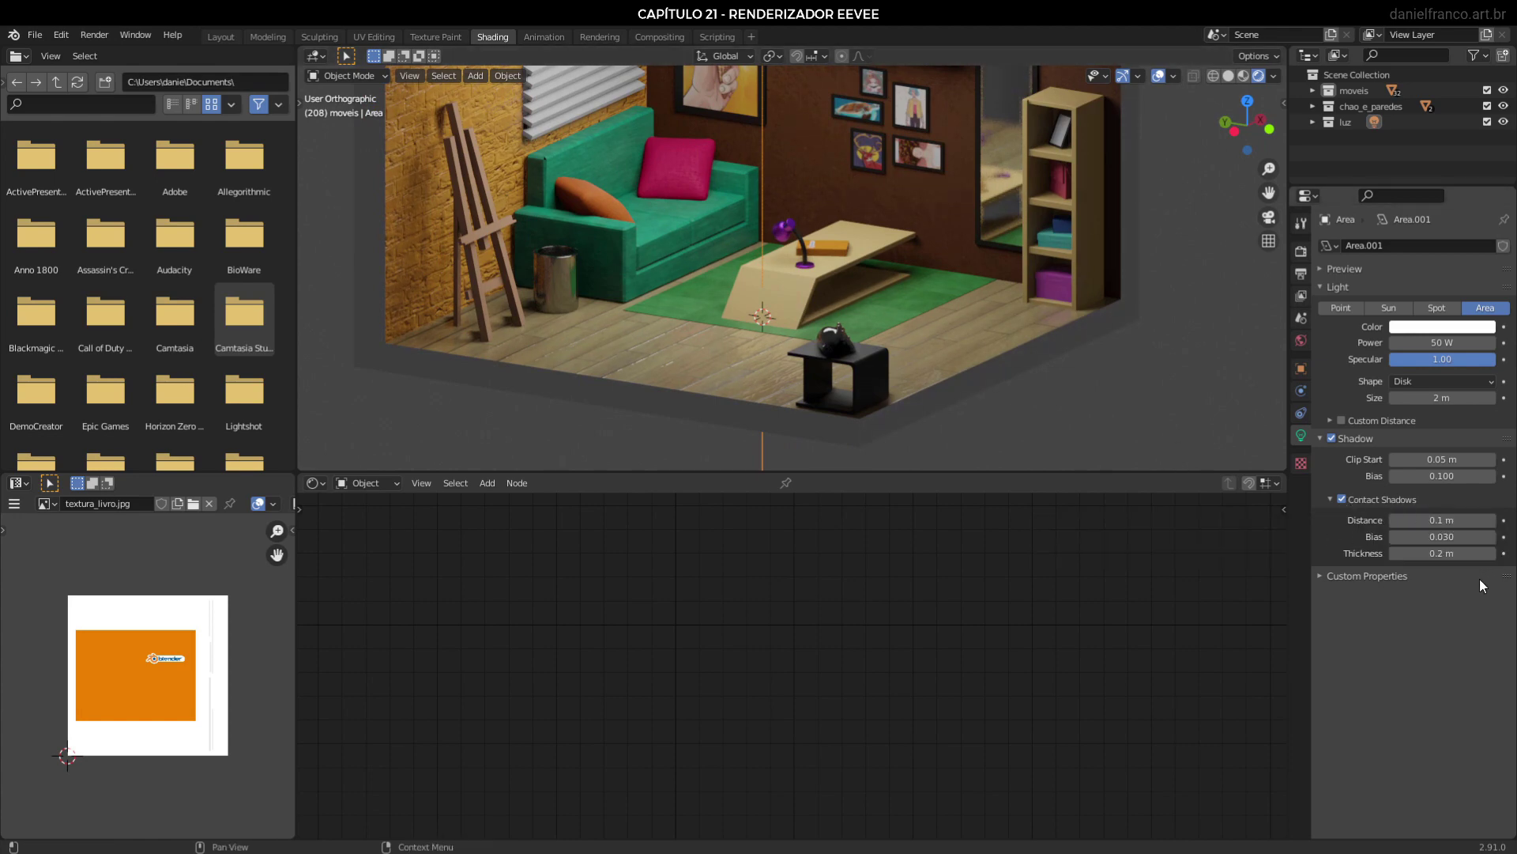
Set the area light's contact shadow Distance to 0.5 m and check the shadows around the furniture.
{"action": "left_click", "coordinate": [1441, 521]}
{"action": "type", "text": "0.1"}
{"action": "key", "text": "BackSpace"}
{"action": "type", "text": "5"}
{"action": "key", "text": "Return"}
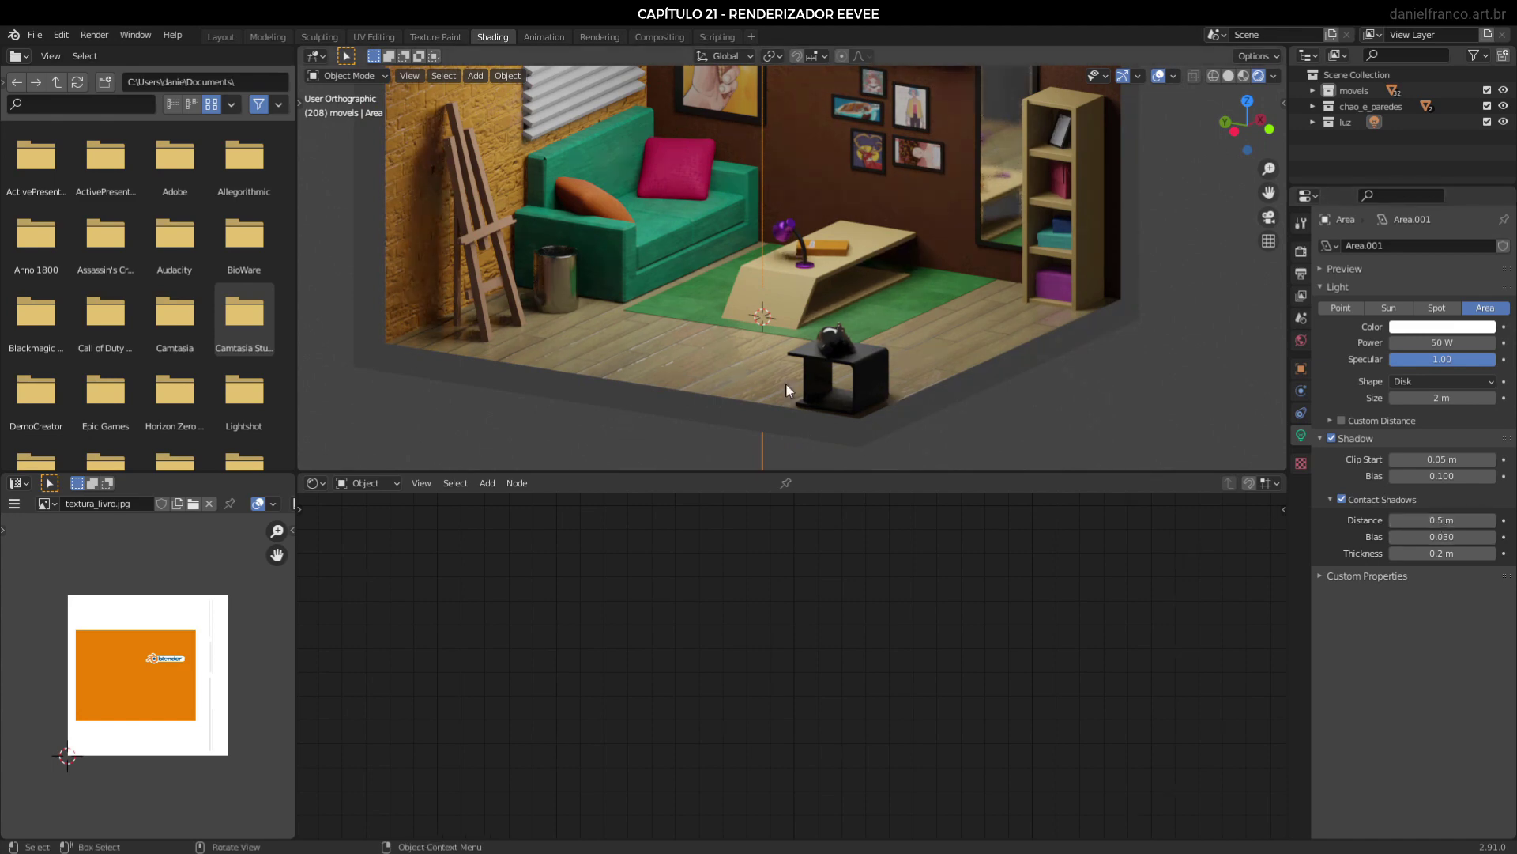
{"action": "middle_click_drag", "start_coordinate": [575, 362], "coordinate": [590, 368]}
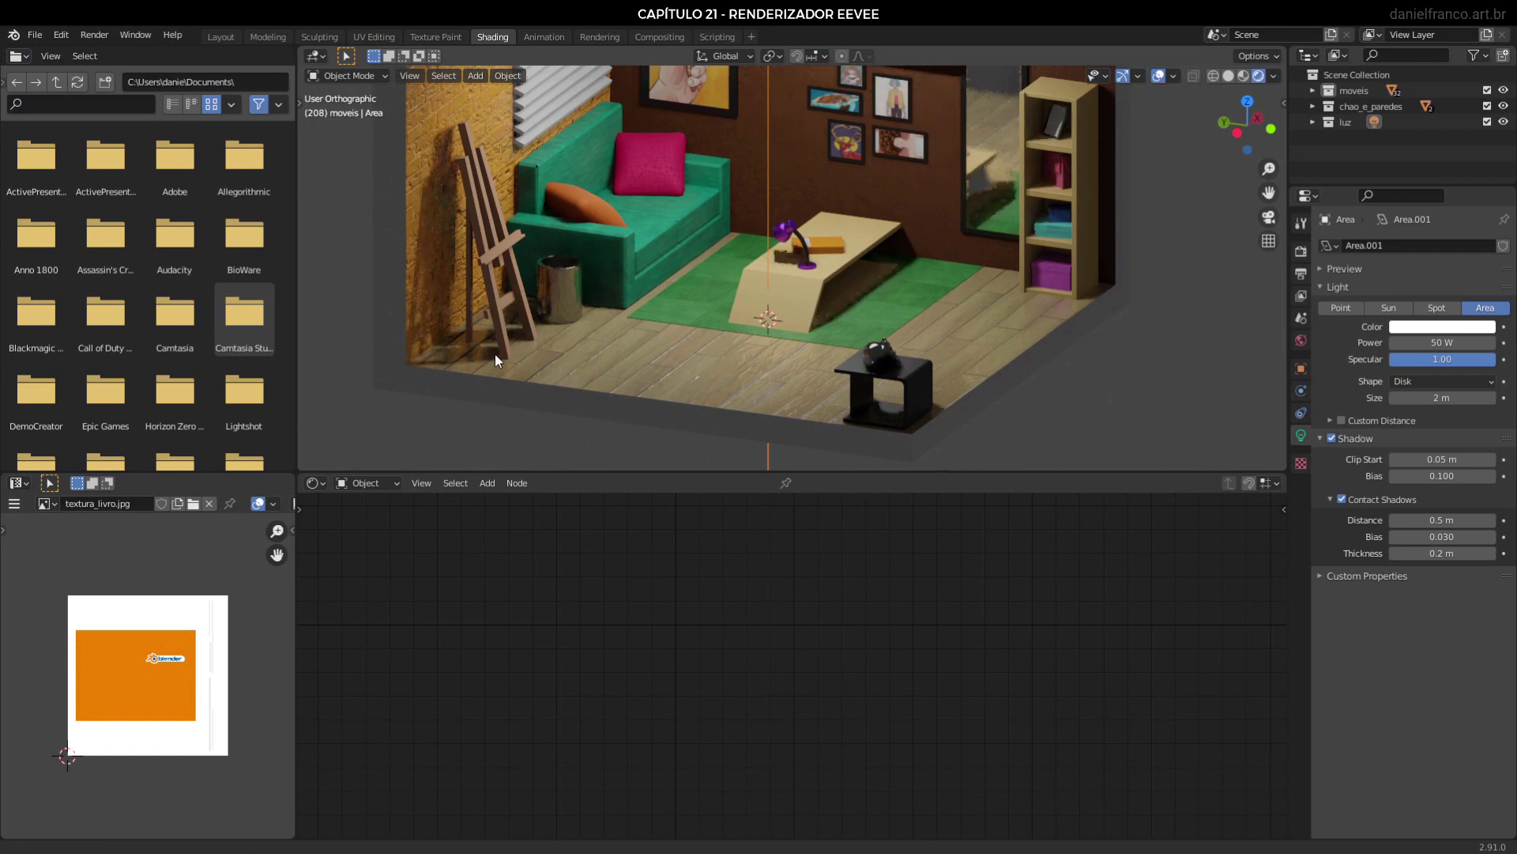
Try a contact shadow Bias of 5.000 on the area light and check the shadows around the easel and sofa.
{"action": "middle_click_drag", "start_coordinate": [495, 359], "coordinate": [777, 338], "text": "shift"}
{"action": "scroll", "coordinate": [677, 343], "scroll_direction": "up", "scroll_amount": 3}
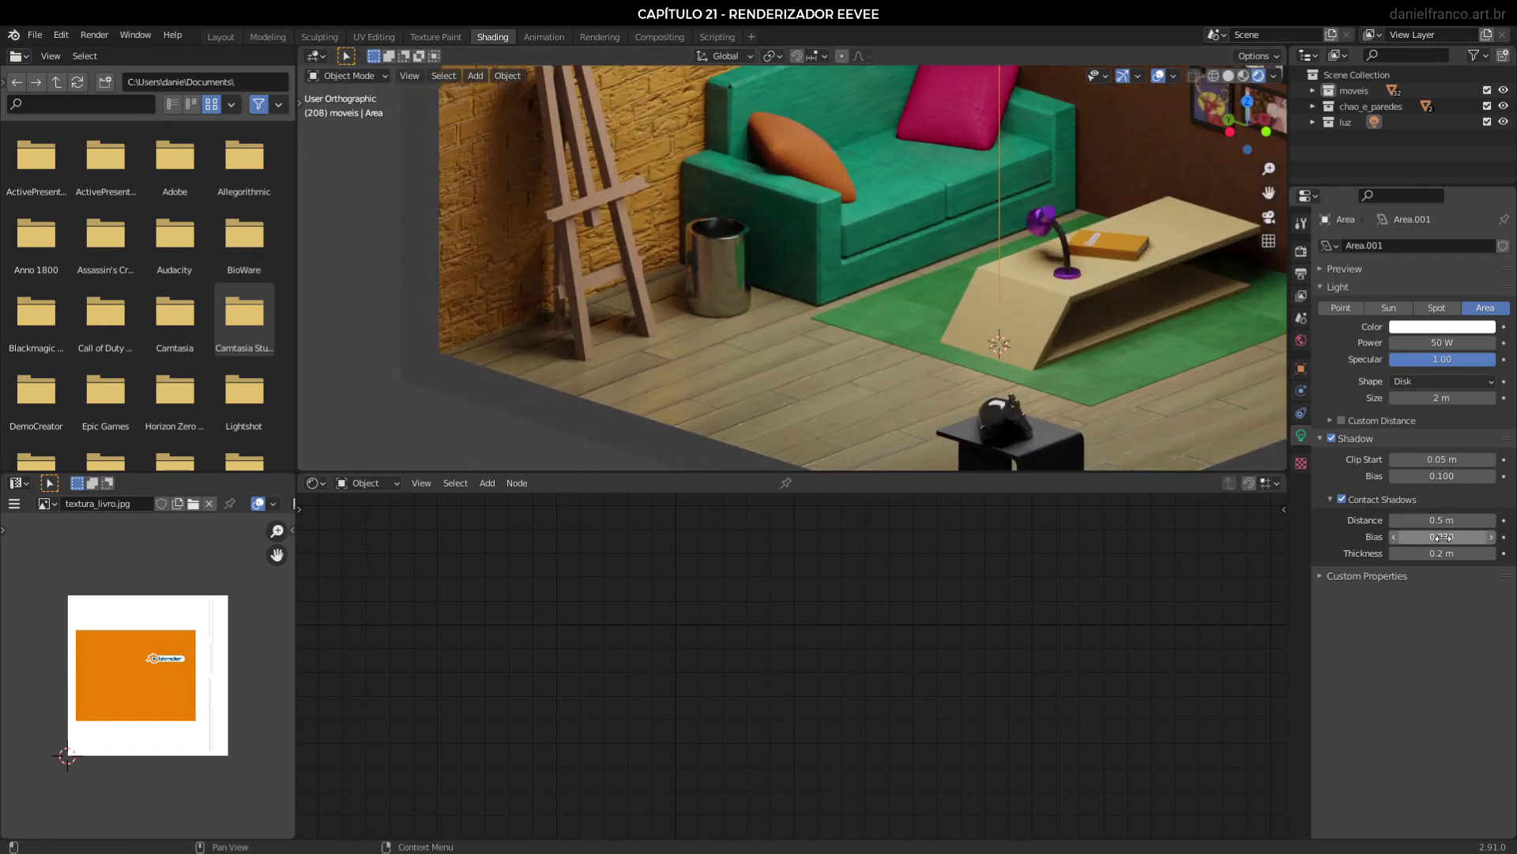
{"action": "left_click_drag", "start_coordinate": [1441, 536], "coordinate": [1512, 536]}
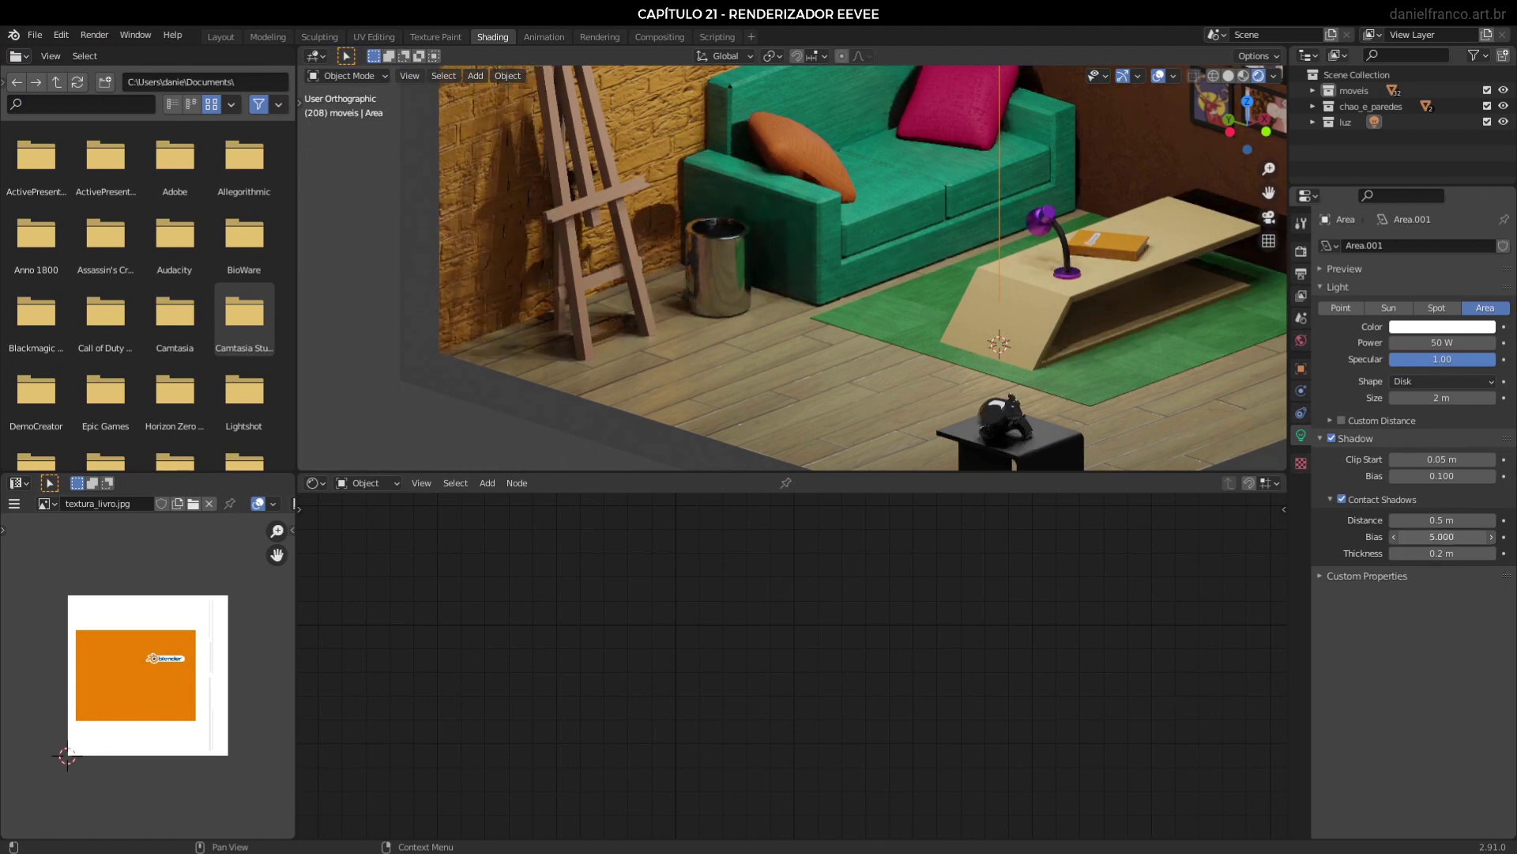
{"action": "scroll", "coordinate": [548, 234], "scroll_direction": "down", "scroll_amount": 2}
{"action": "middle_click_drag", "start_coordinate": [646, 341], "coordinate": [680, 320]}
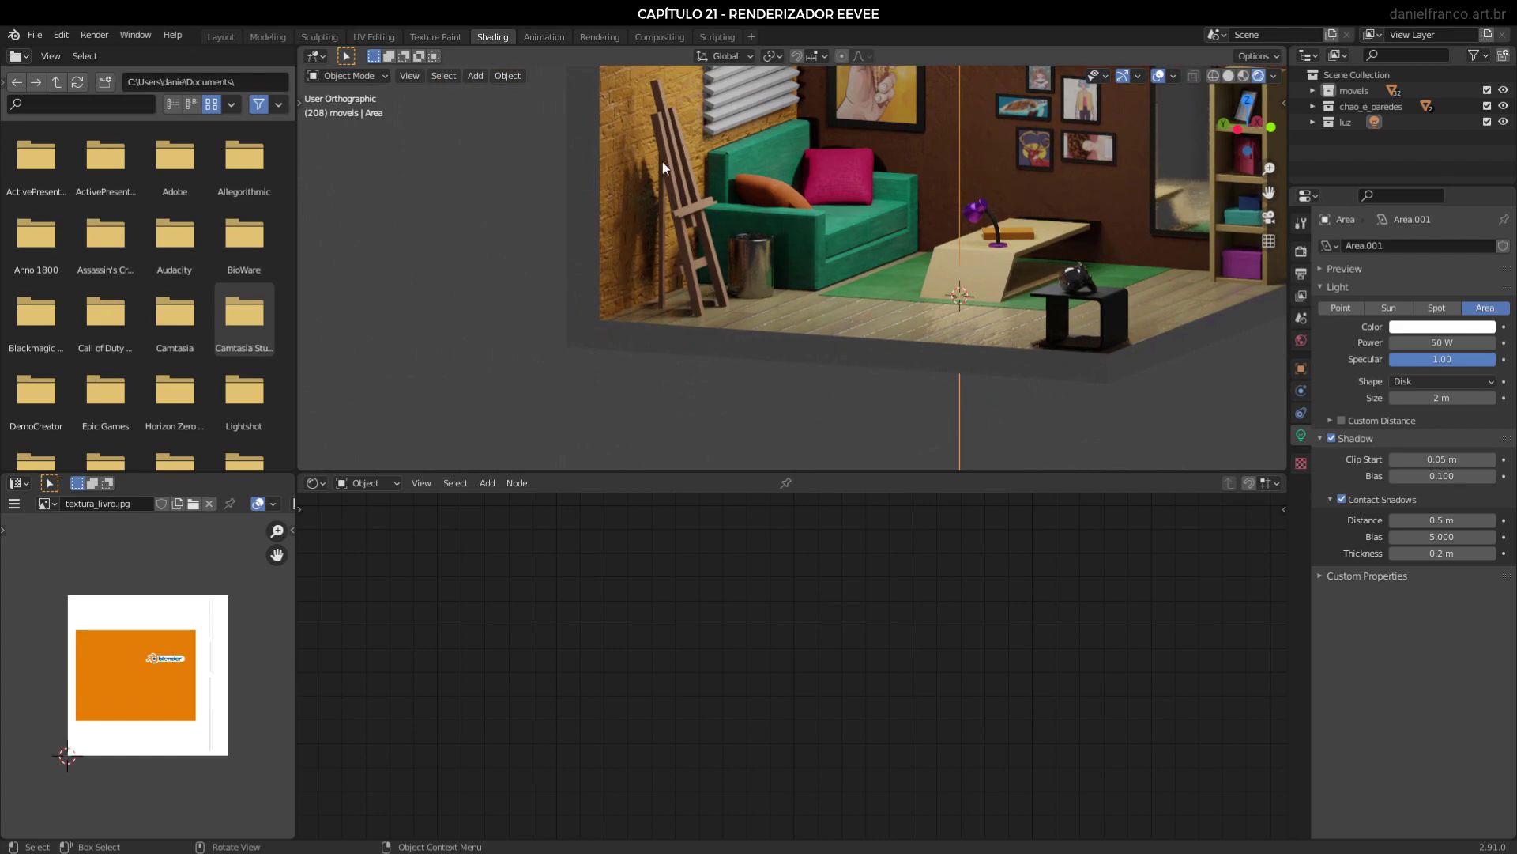
{"action": "middle_click_drag", "start_coordinate": [673, 194], "coordinate": [626, 241]}
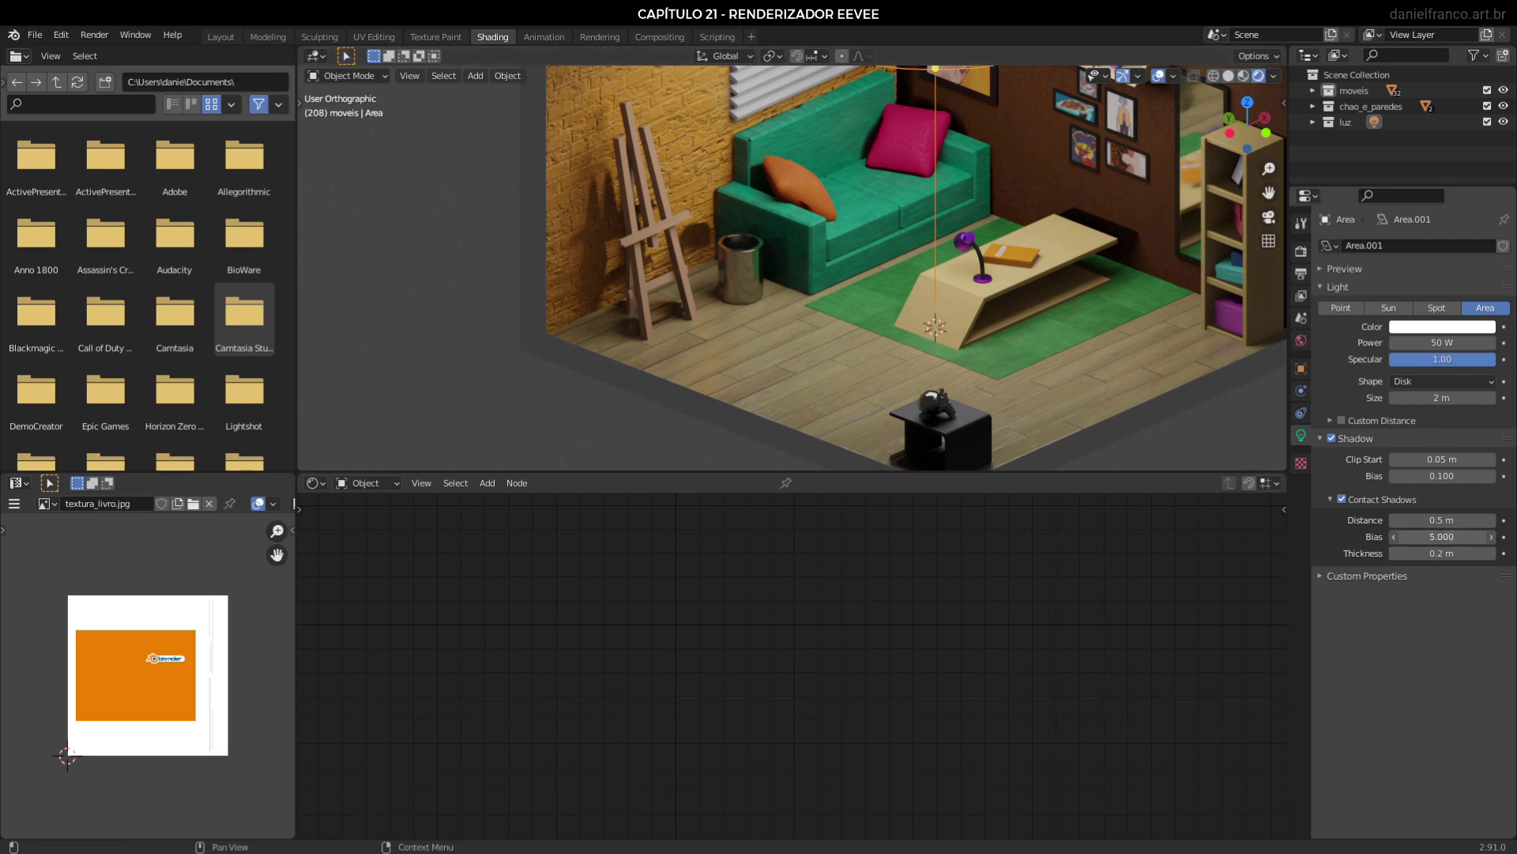
Return the contact shadow Bias to 0.030, try a Thickness of 0.9 m, and check the room's shadows.
{"action": "left_click_drag", "start_coordinate": [1441, 536], "coordinate": [1331, 537]}
{"action": "left_click_drag", "start_coordinate": [1442, 536], "coordinate": [1501, 553]}
{"action": "middle_click_drag", "start_coordinate": [741, 329], "coordinate": [782, 292]}
{"action": "scroll", "coordinate": [743, 308], "scroll_direction": "up", "scroll_amount": 2}
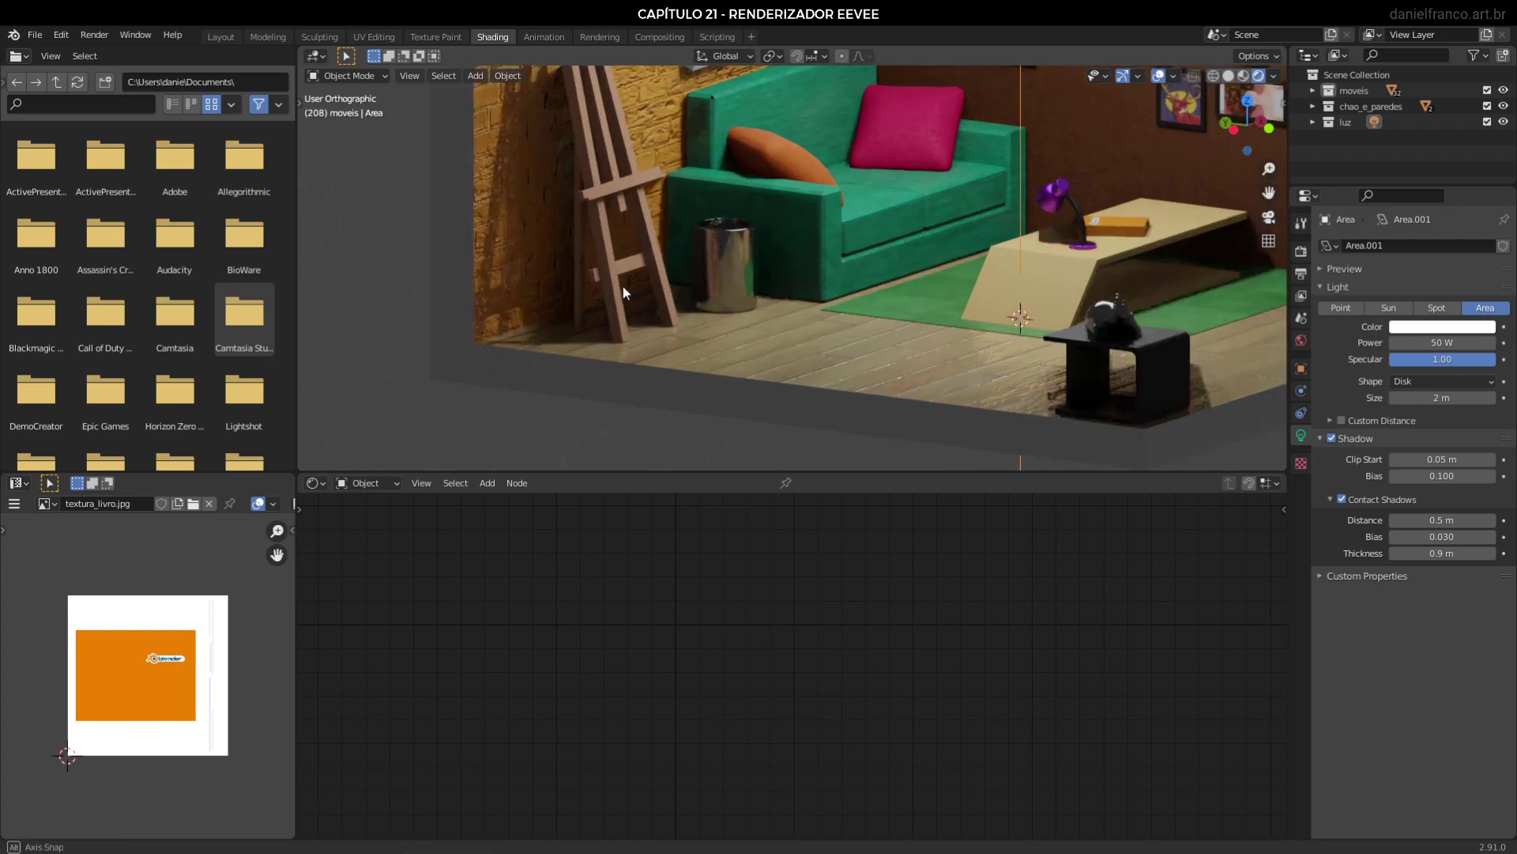
{"action": "middle_click_drag", "start_coordinate": [623, 286], "coordinate": [648, 309]}
{"action": "scroll", "coordinate": [901, 317], "scroll_direction": "down", "scroll_amount": 2}
{"action": "middle_click_drag", "start_coordinate": [922, 313], "coordinate": [677, 291], "text": "shift"}
Undo the recent Thickness, Bias and Distance changes to the area light's contact shadows.
{"action": "left_click", "coordinate": [1302, 252]}
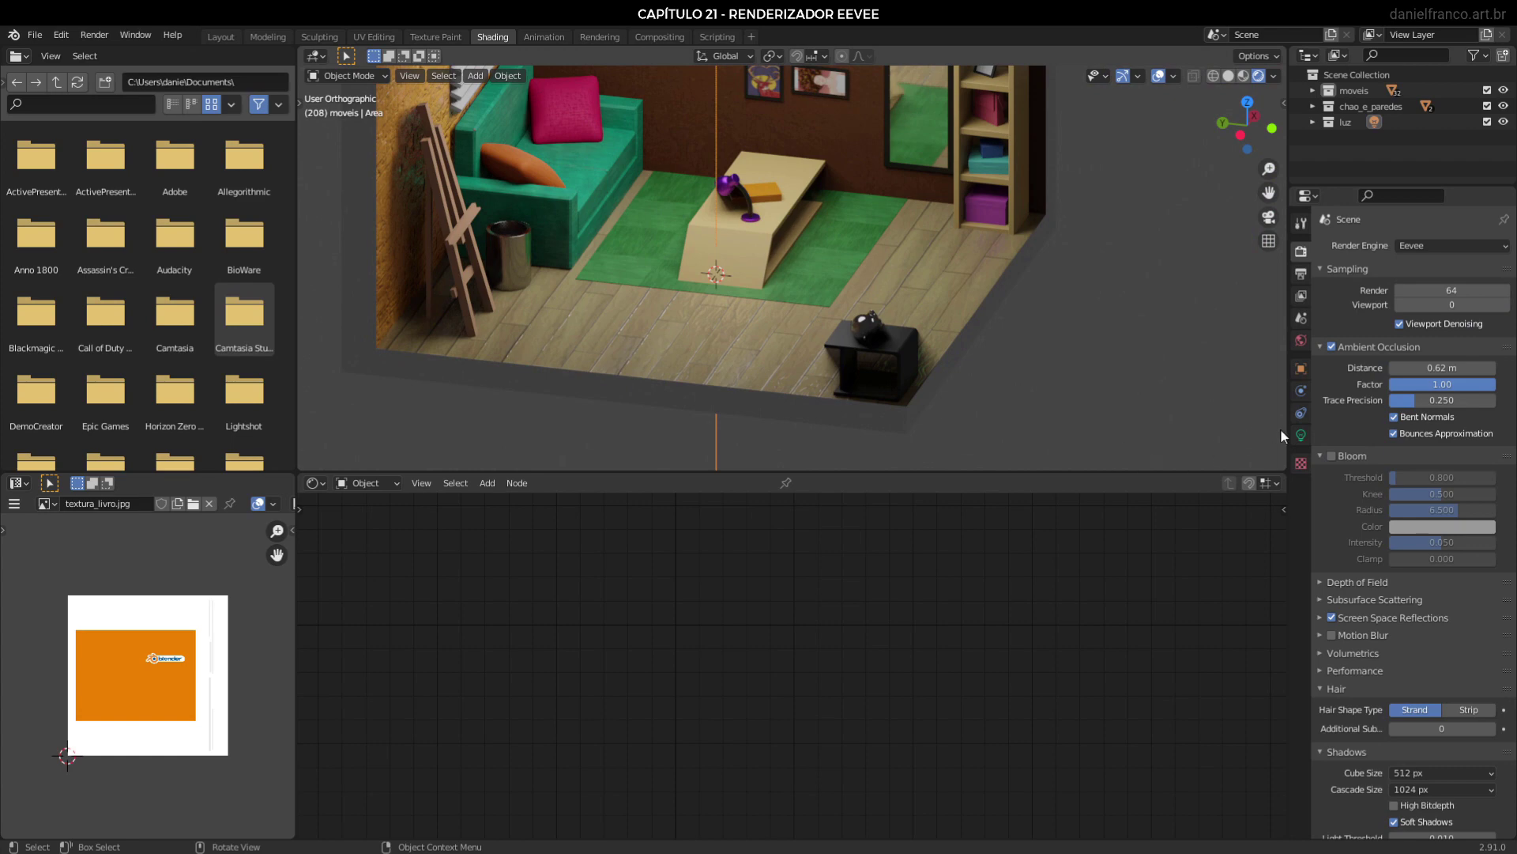
{"action": "left_click", "coordinate": [1301, 435]}
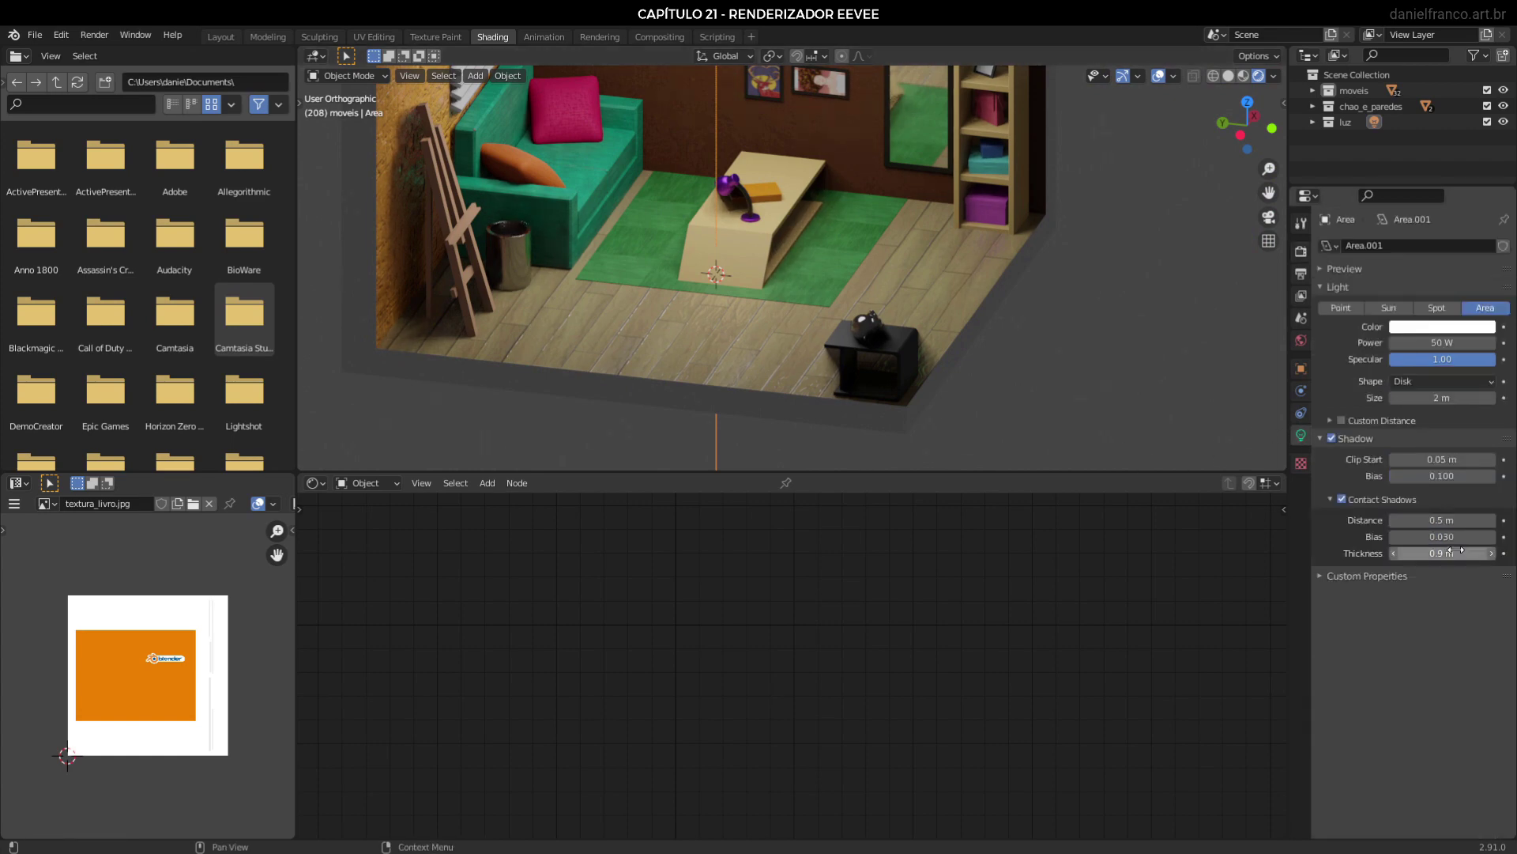
{"action": "key", "text": "ctrl+z"}
{"action": "key", "text": "ctrl+z"}
{"action": "key", "text": "ctrl+z"}
{"action": "key", "text": "ctrl+z"}
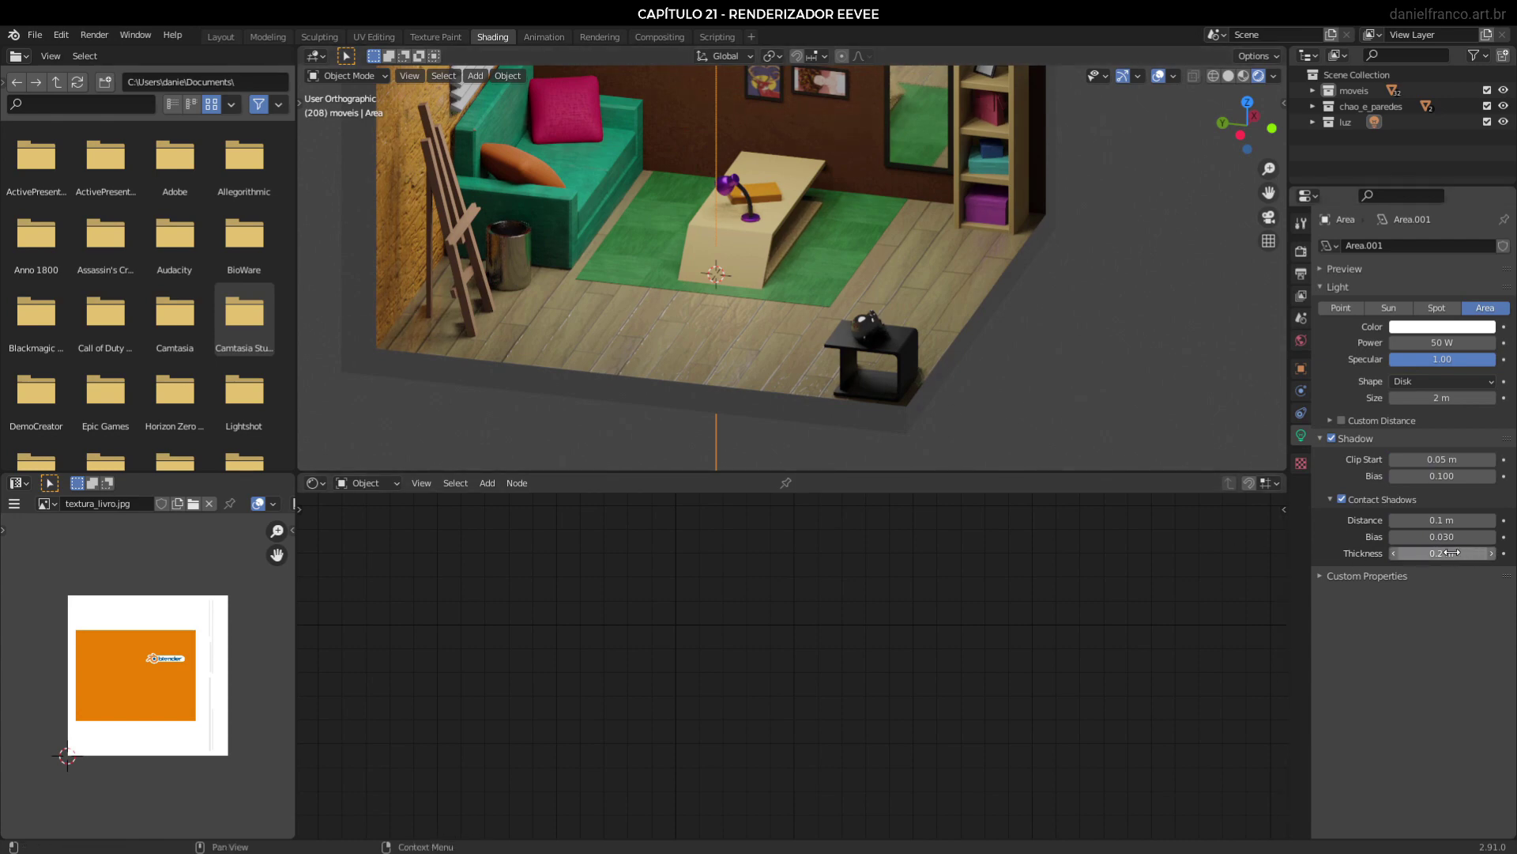
Try a contact shadow Thickness of 1.2 m on the area light with the whole room in view, and undo it.
{"action": "middle_click_drag", "start_coordinate": [888, 340], "coordinate": [836, 325]}
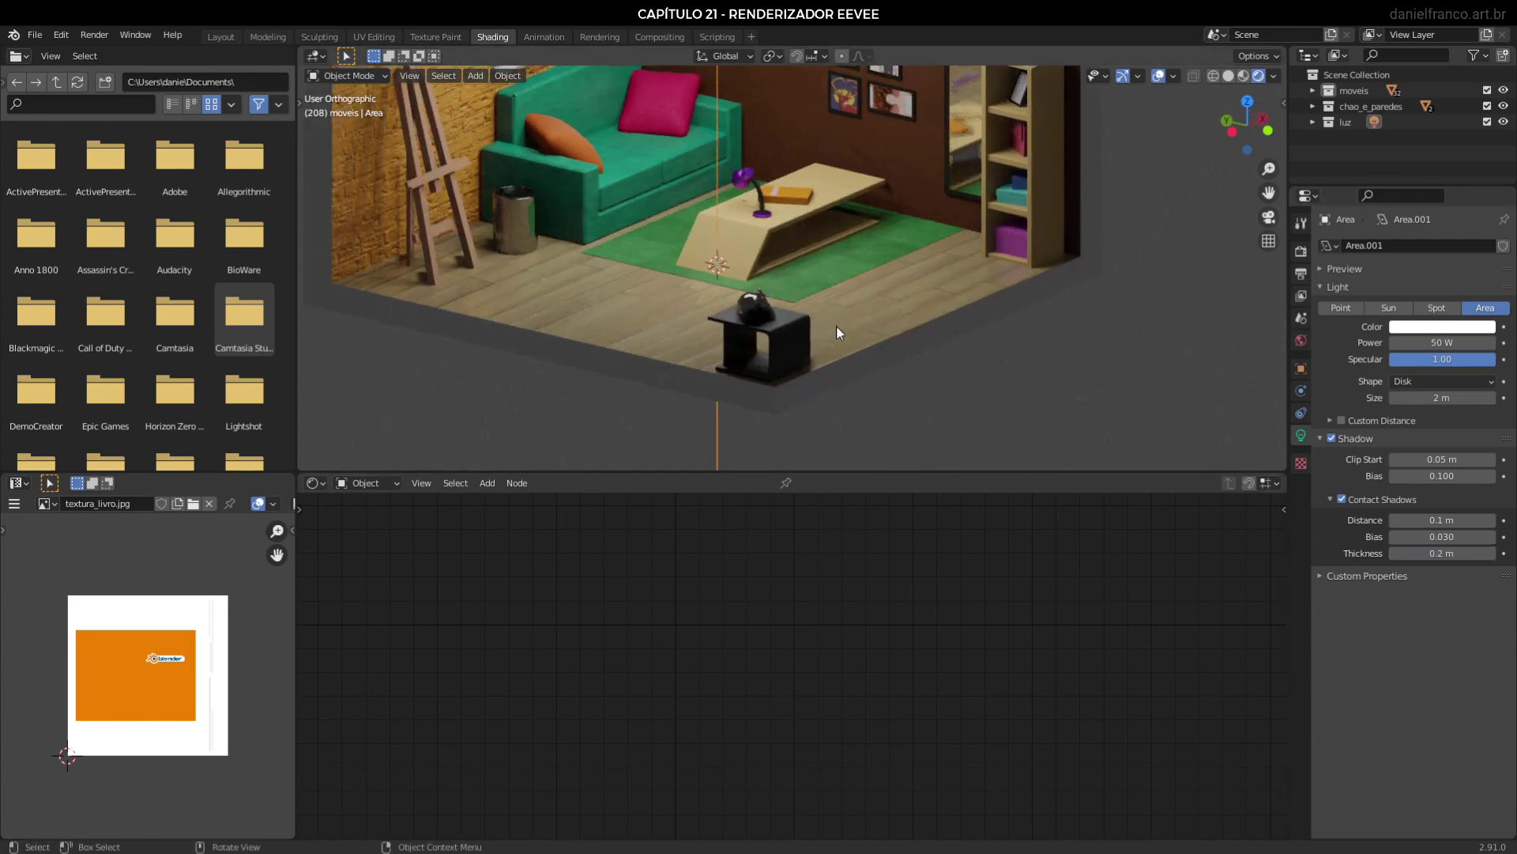
{"action": "middle_click_drag", "start_coordinate": [552, 173], "coordinate": [683, 269], "text": "shift"}
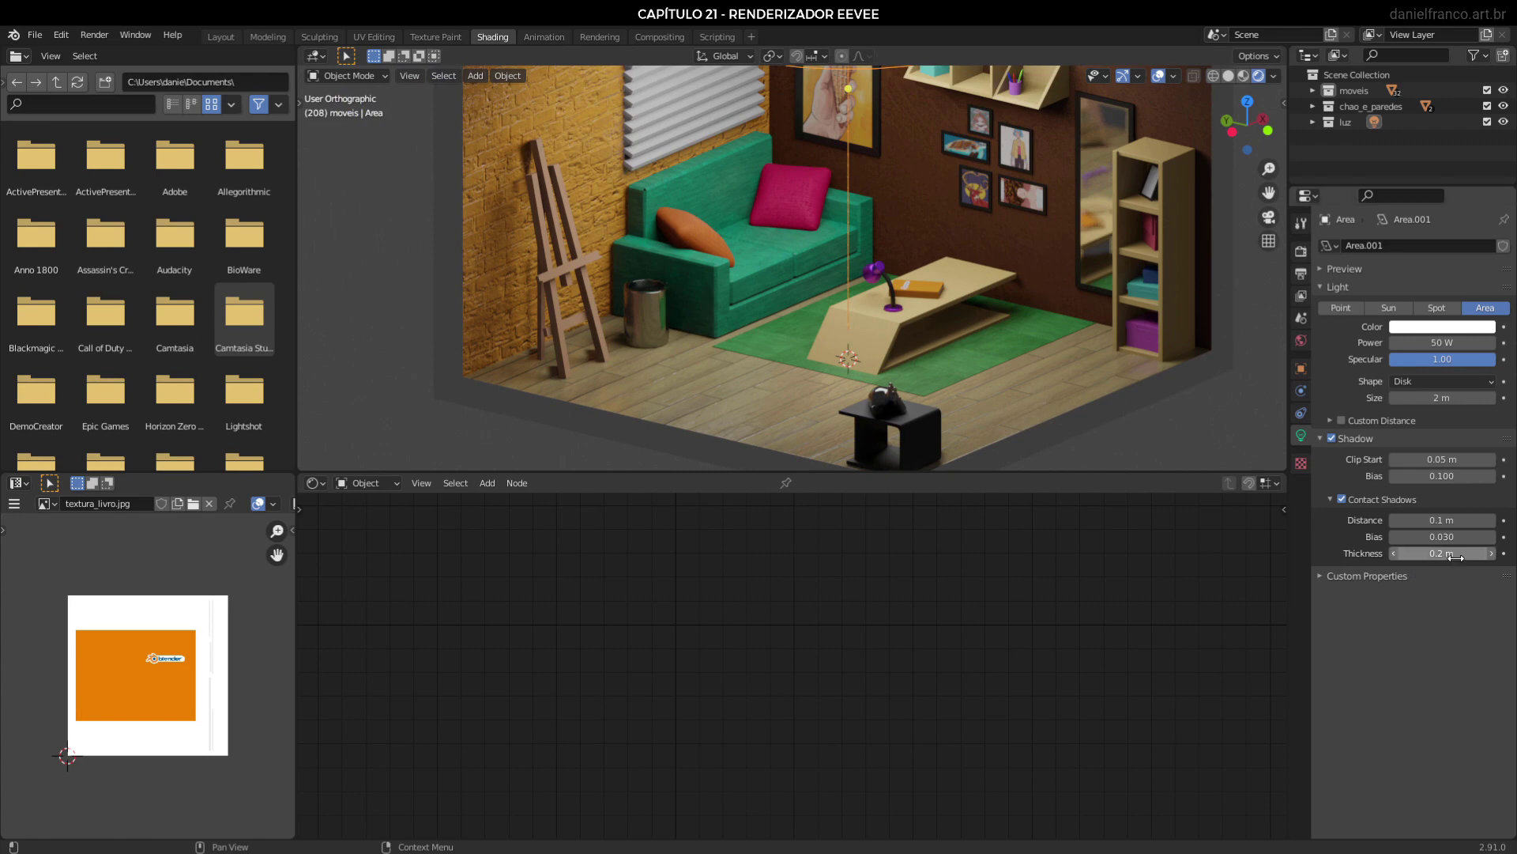
{"action": "left_click_drag", "start_coordinate": [1442, 553], "coordinate": [1449, 553]}
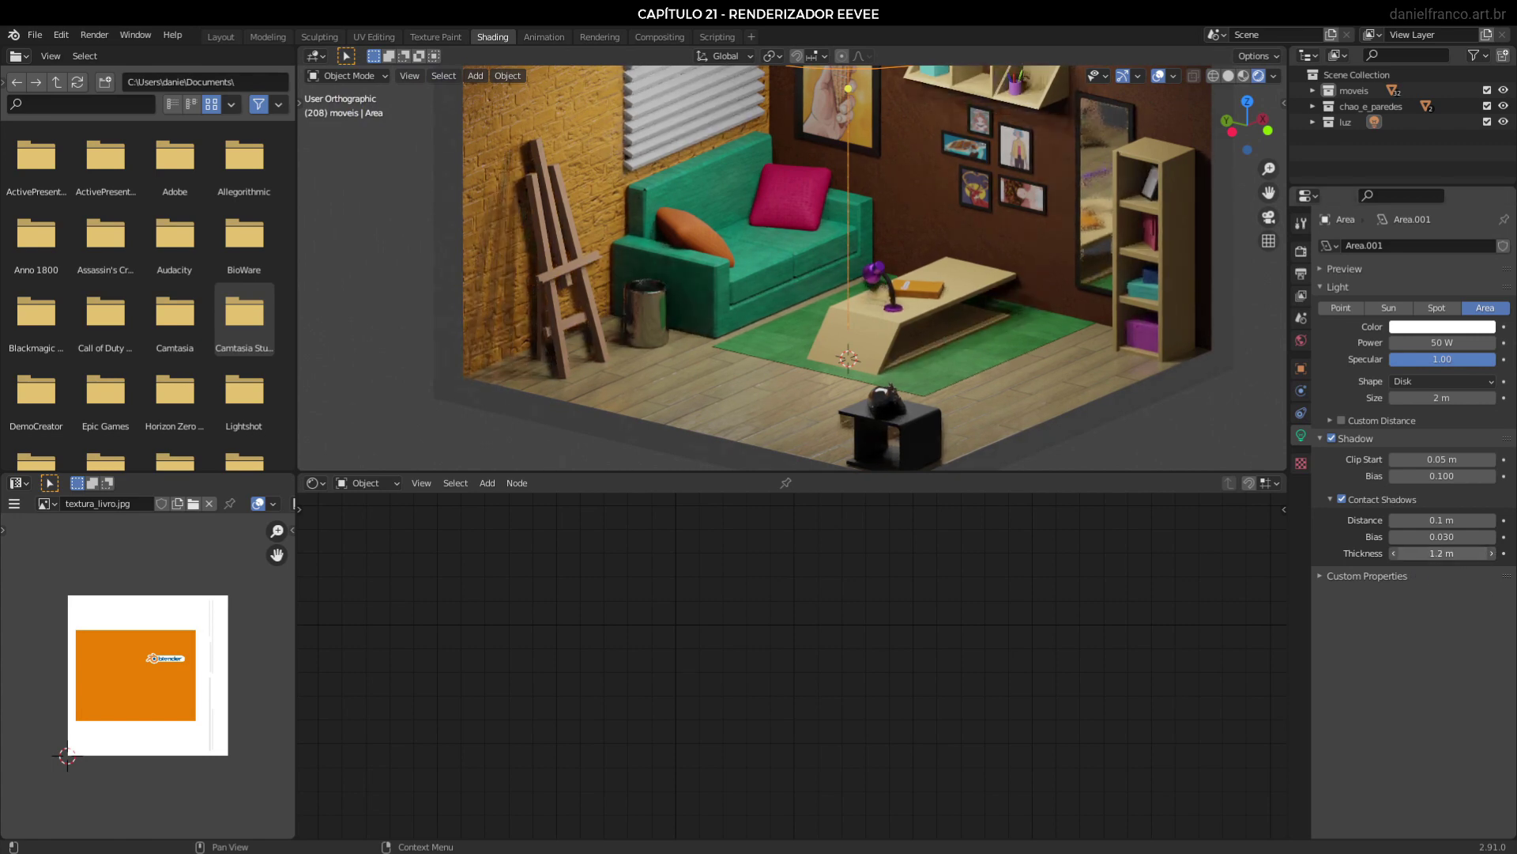
{"action": "key", "text": "ctrl+z"}
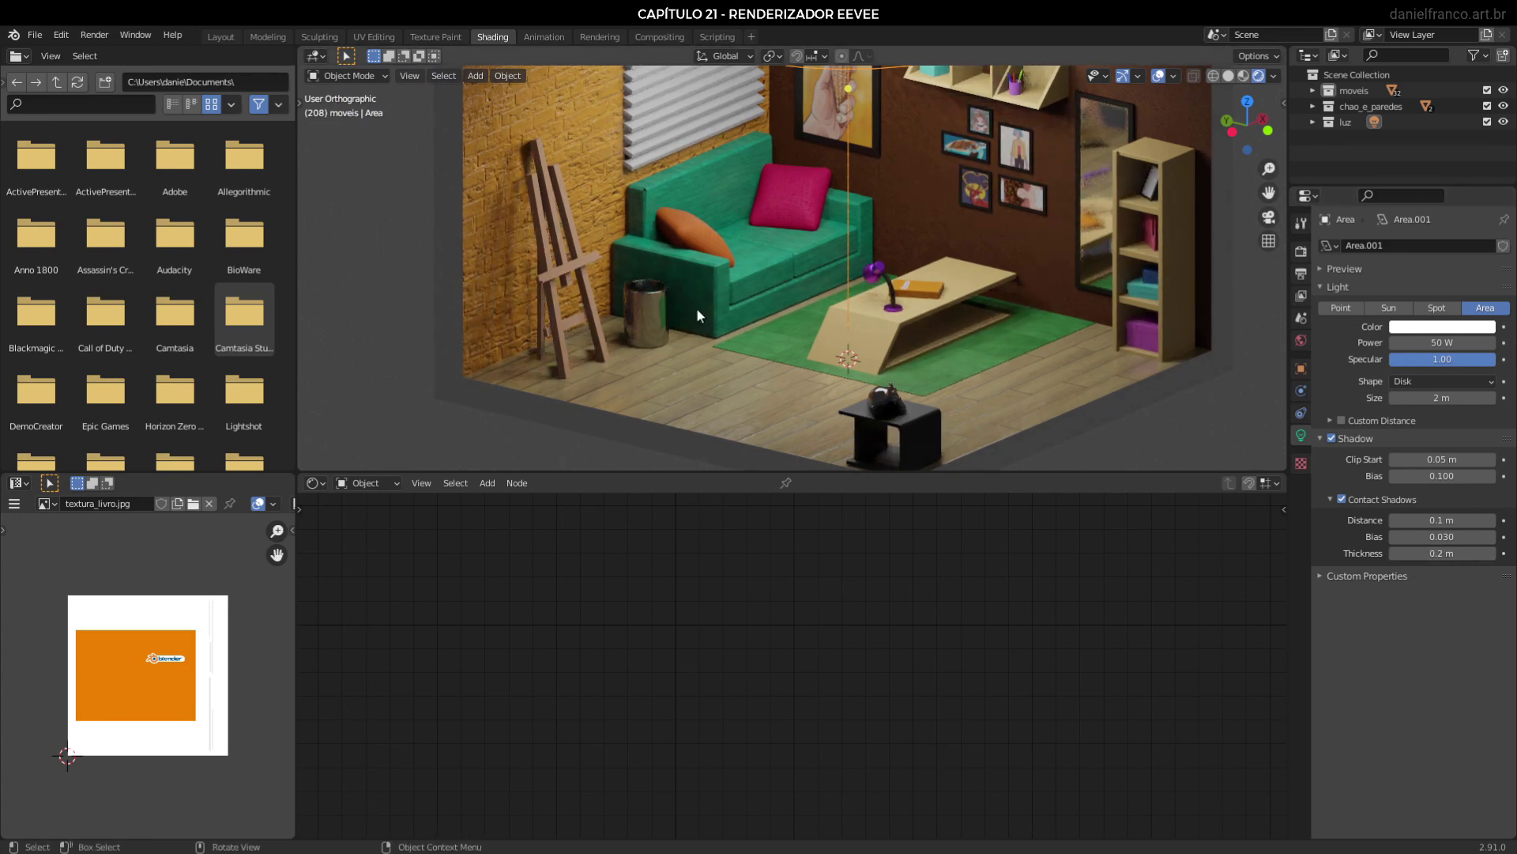
Save the file and show the scene's output settings.
{"action": "key", "text": "ctrl+s"}
{"action": "left_click", "coordinate": [1297, 224]}
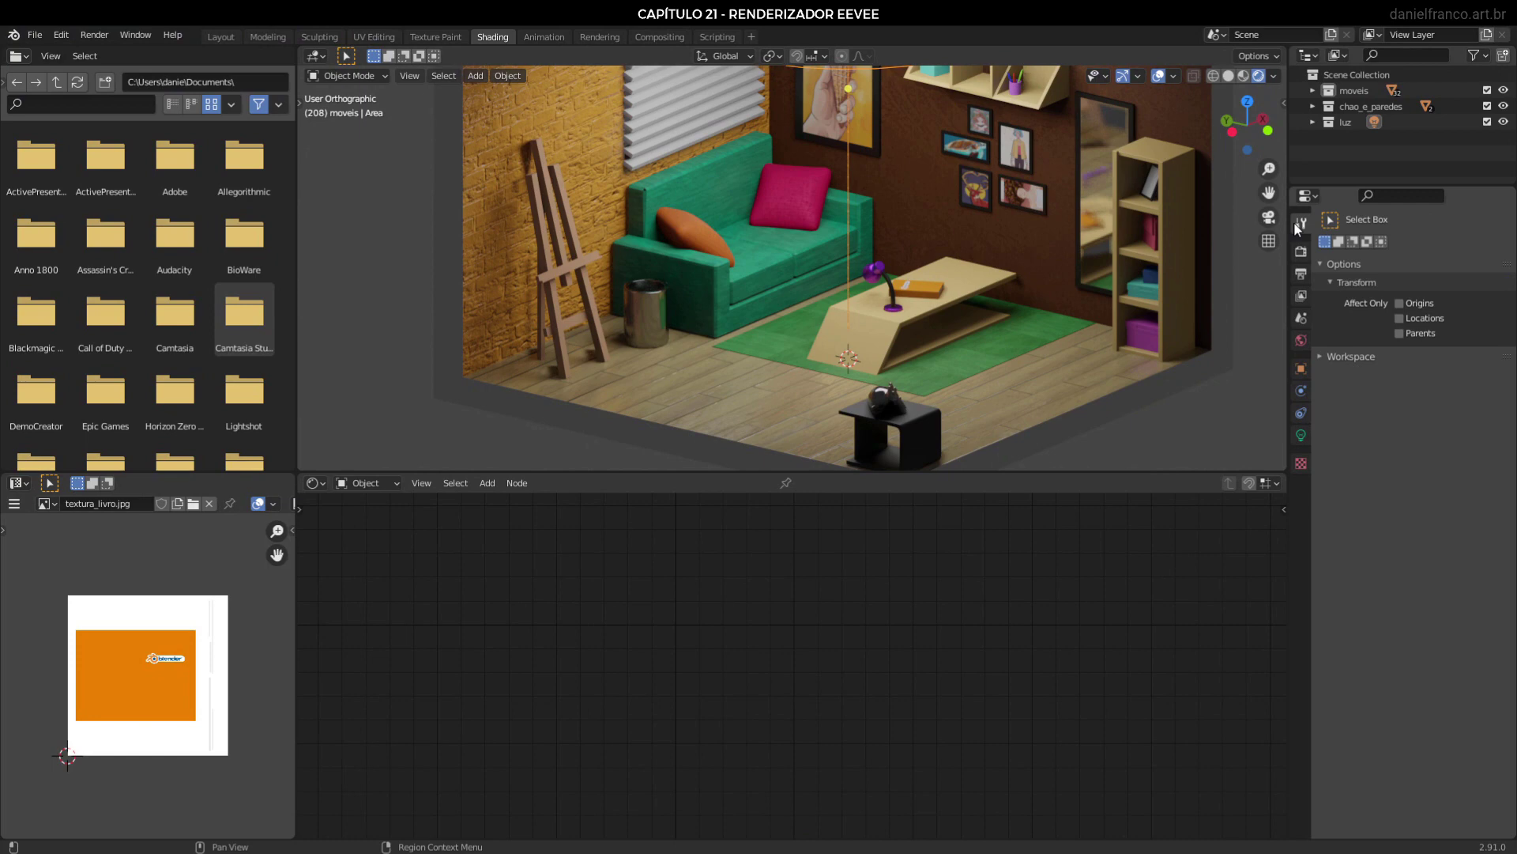
{"action": "left_click", "coordinate": [1301, 276]}
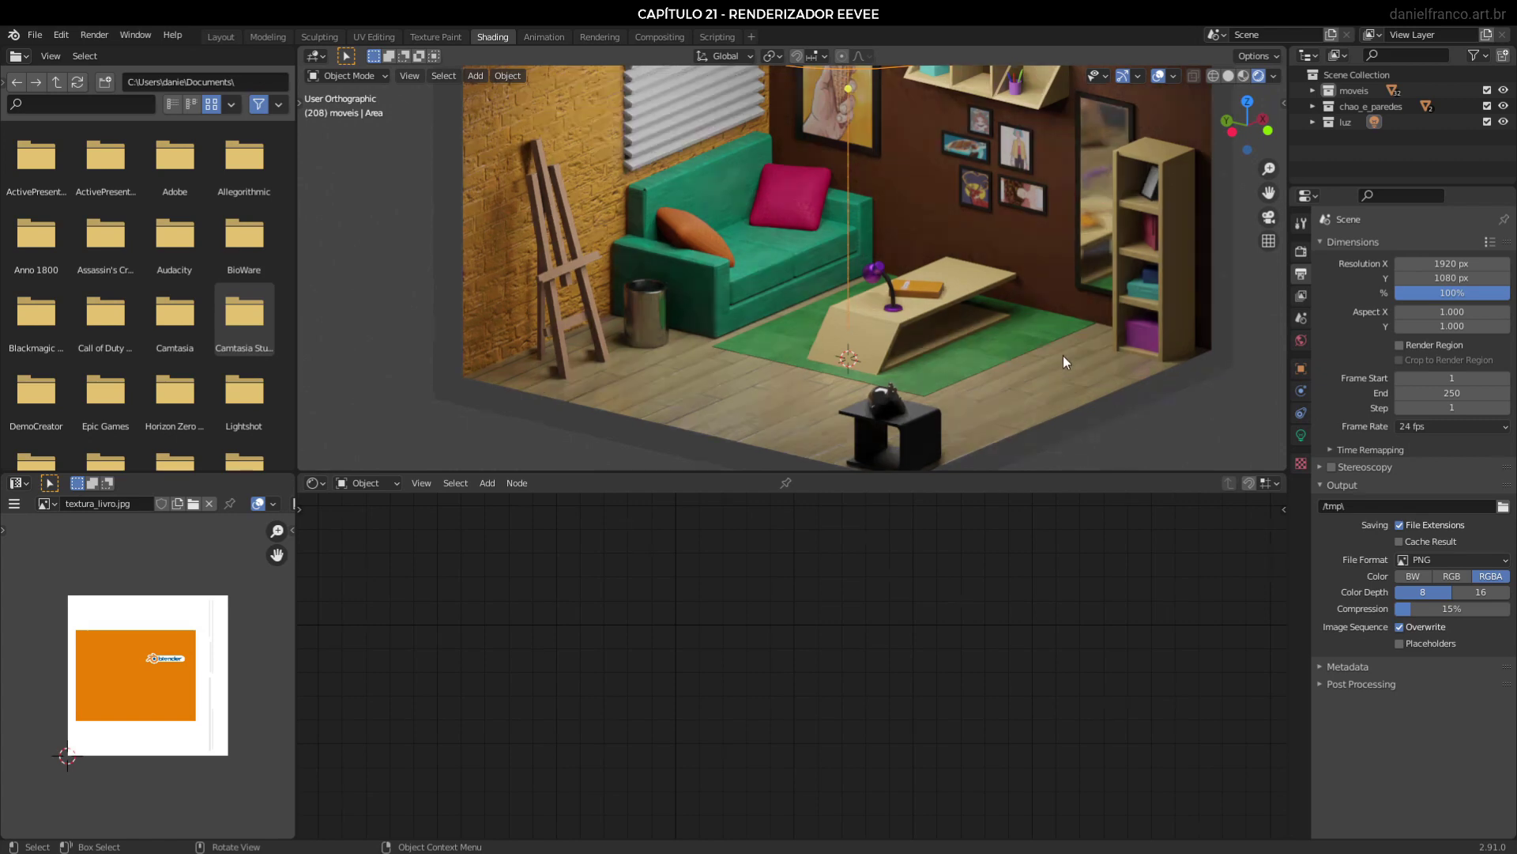
Turn off contact shadows on the area light and check the room without them.
{"action": "left_click", "coordinate": [1298, 439]}
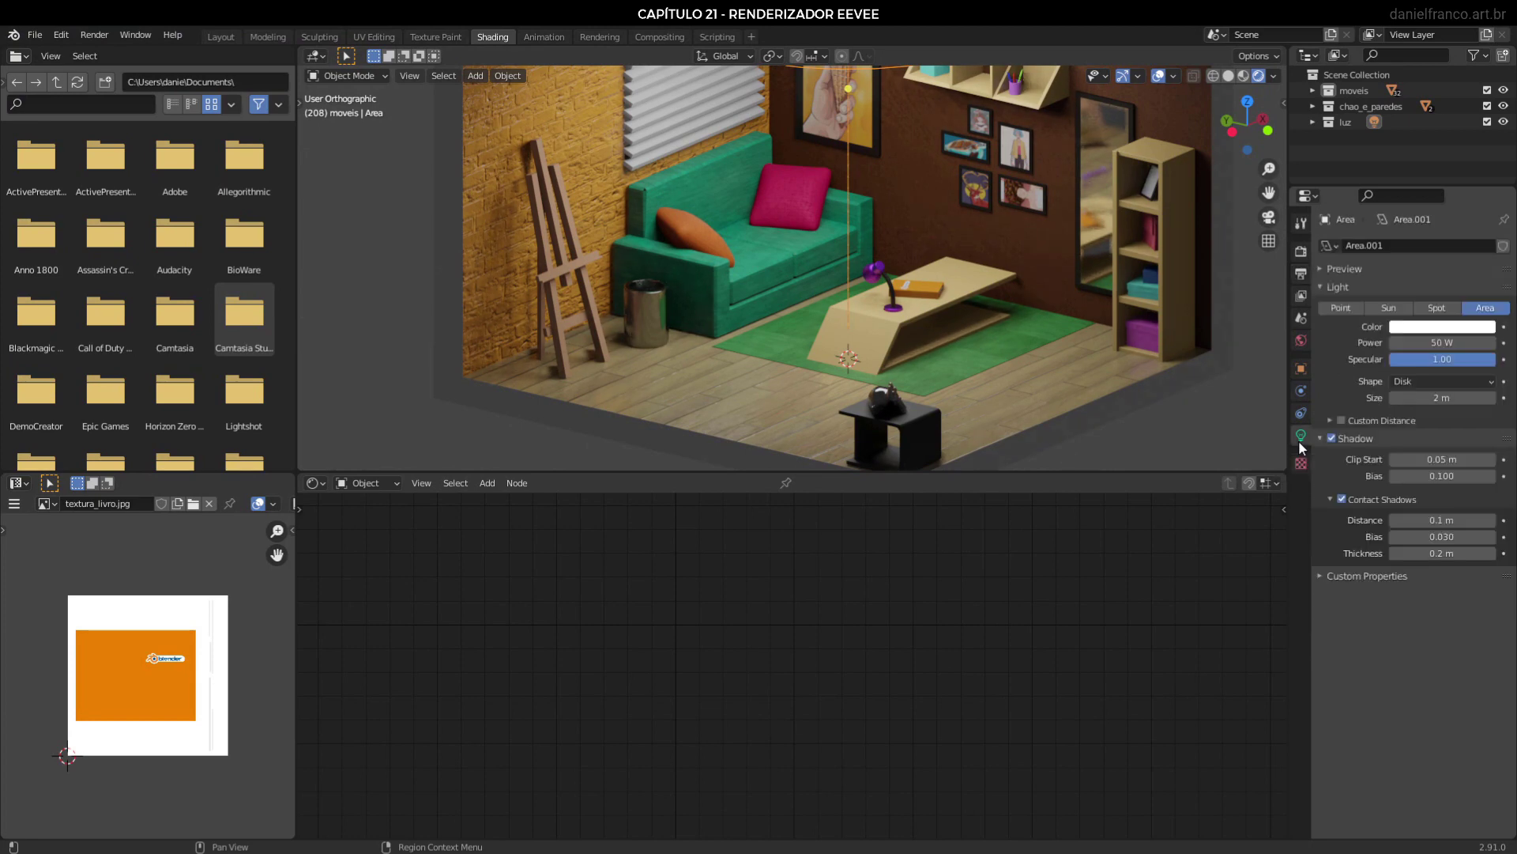
{"action": "left_click", "coordinate": [1342, 499]}
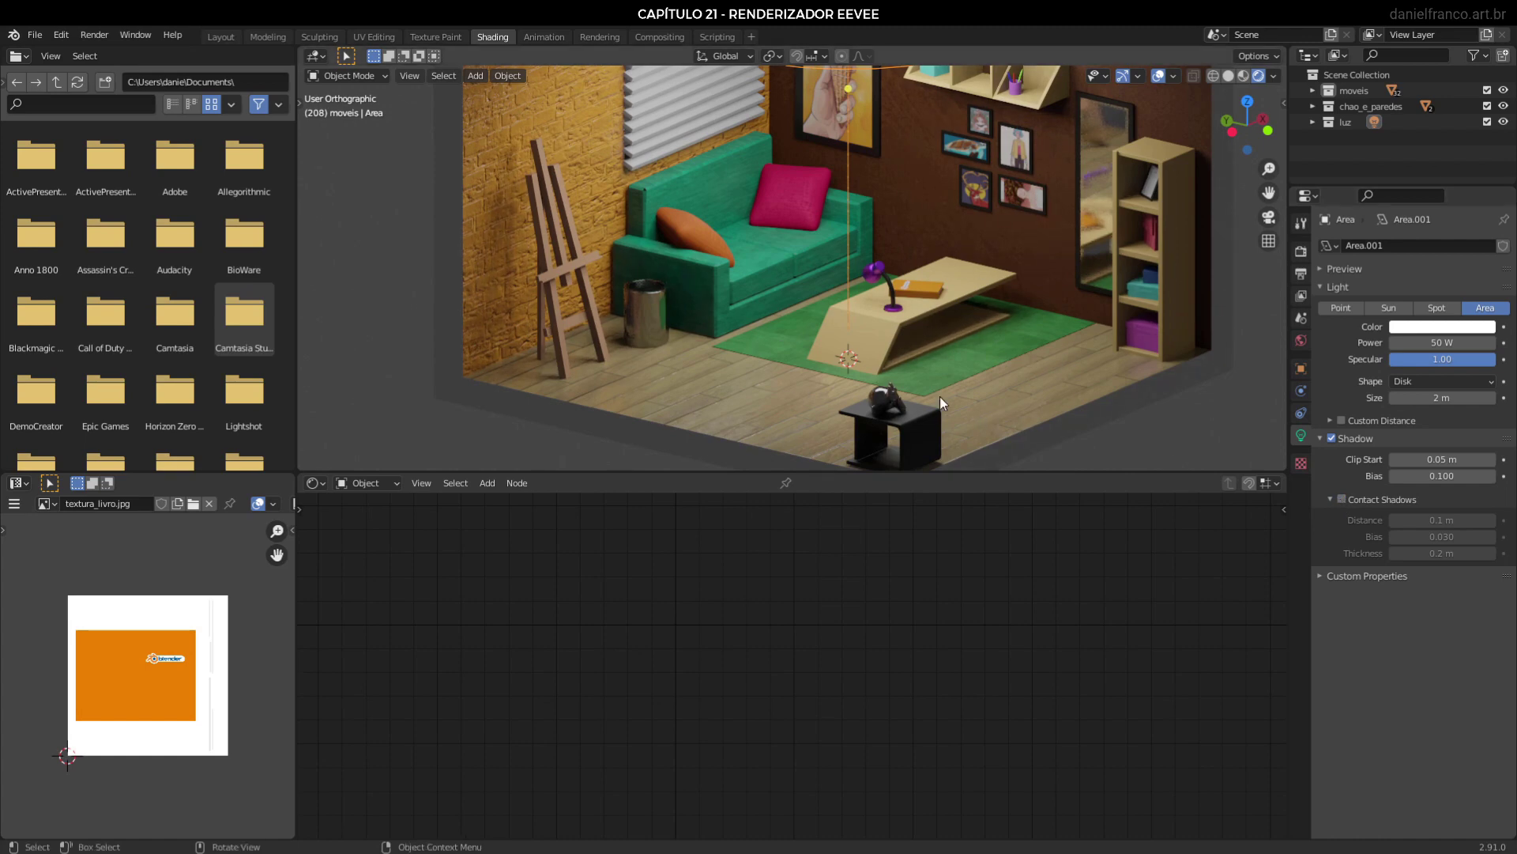
{"action": "scroll", "coordinate": [943, 396], "scroll_direction": "down", "scroll_amount": 3}
{"action": "scroll", "coordinate": [943, 396], "scroll_direction": "up", "scroll_amount": 3}
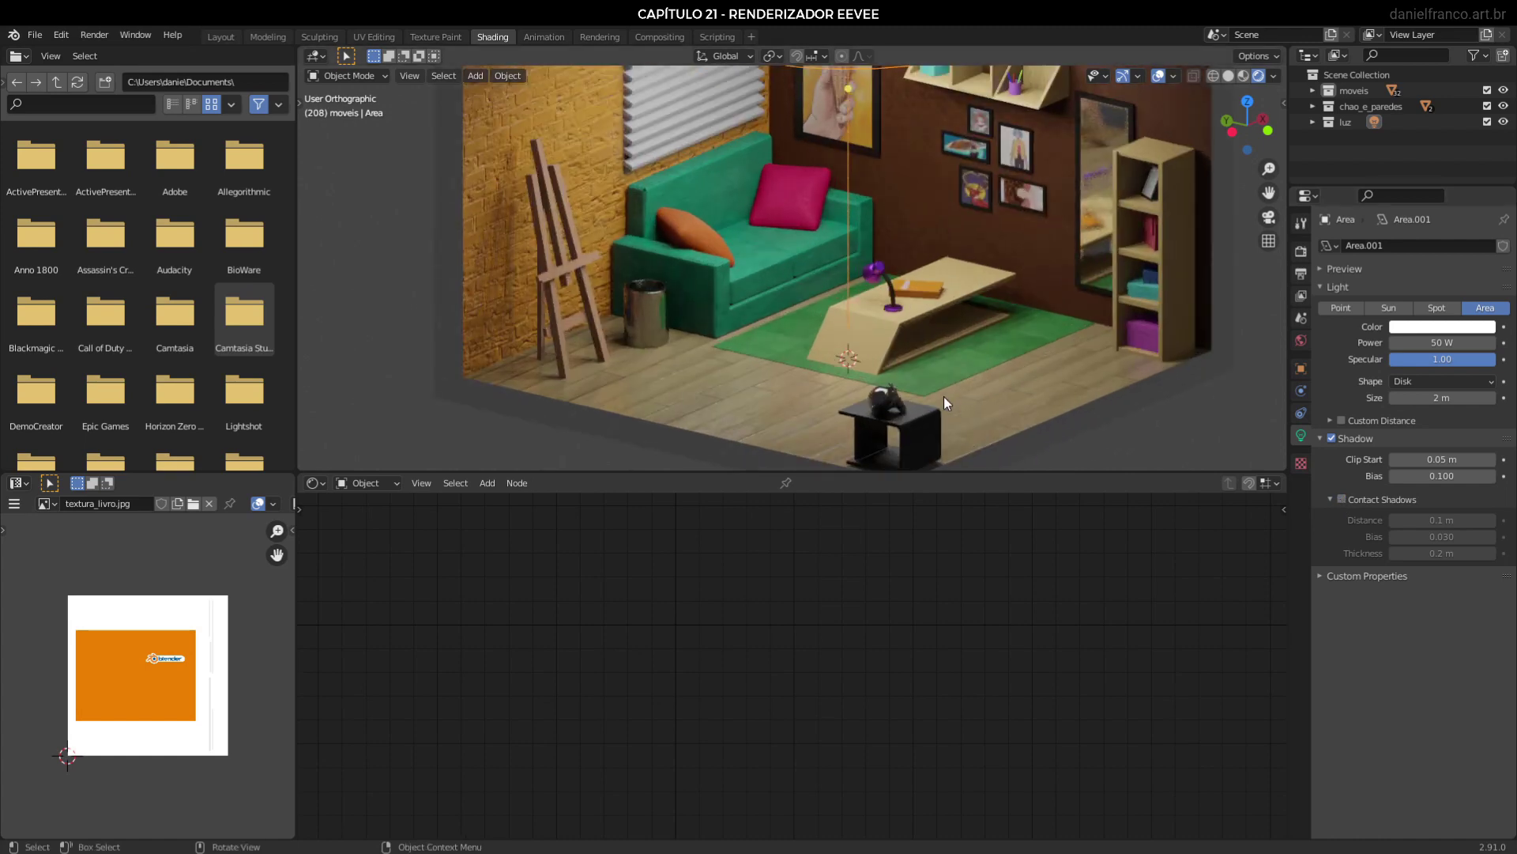